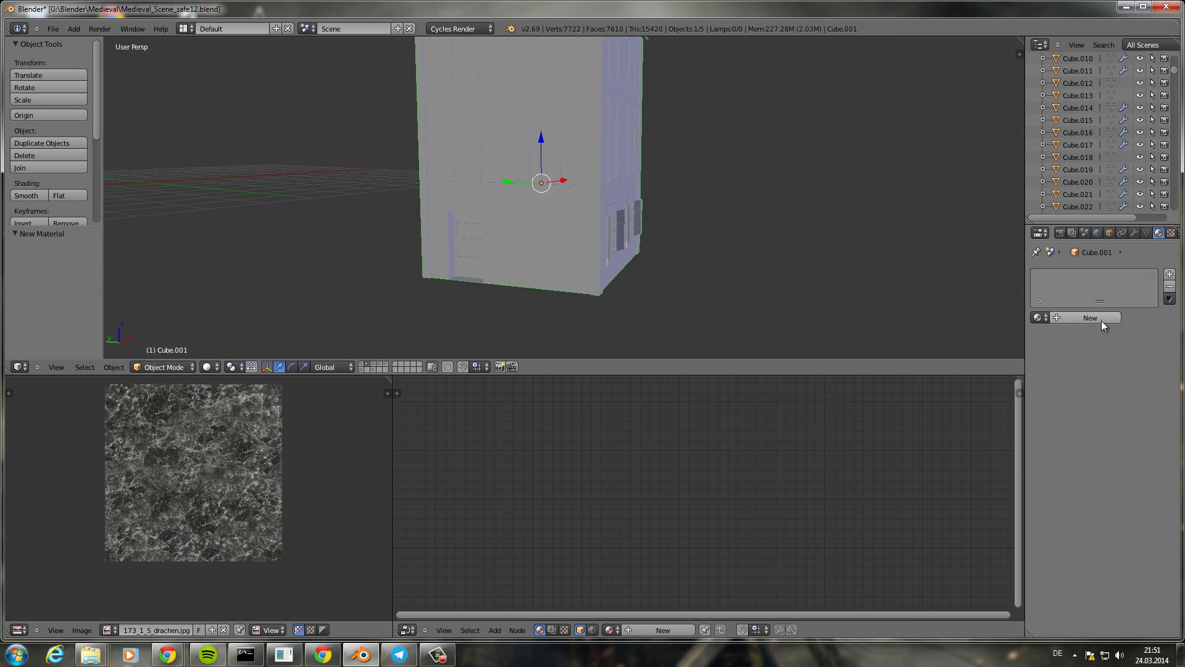
Create two new materials named Haus_Fensterholz and Haus_Fensterlaeden.
left_click(1101, 321)
double_click(1068, 316)
type("Hau")
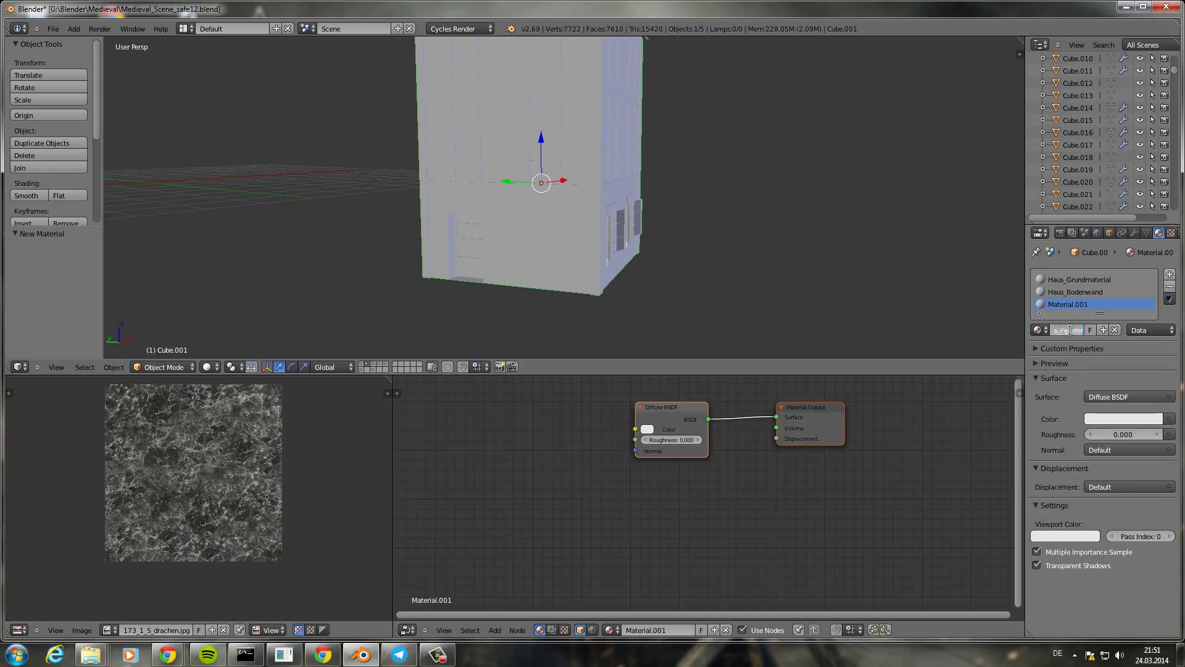
key("Return")
left_click(1071, 342)
double_click(1070, 342)
type("Hau")
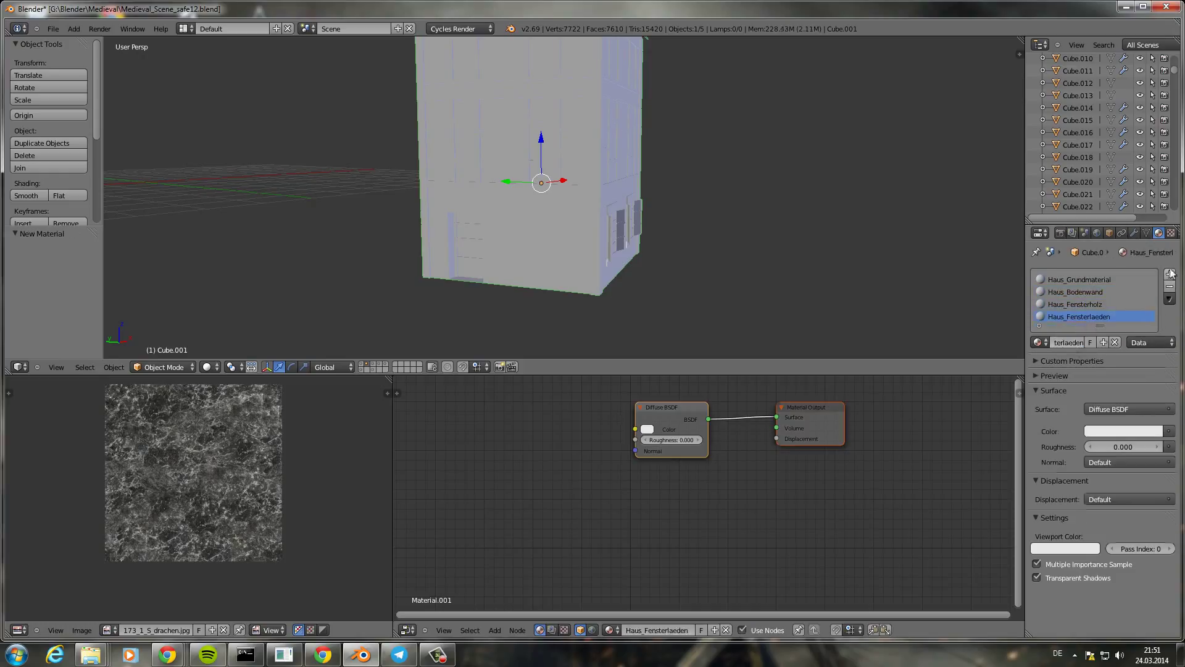
left_click(1169, 273)
Adjust the diffuse colour of the Haus_Fensterlaeden material.
mouse_move(639, 126)
middle_mouse_down()
mouse_move(567, 218)
mouse_move(585, 244)
middle_mouse_up()
key("Tab")
key("Tab")
left_click(1092, 292)
left_click(1123, 444)
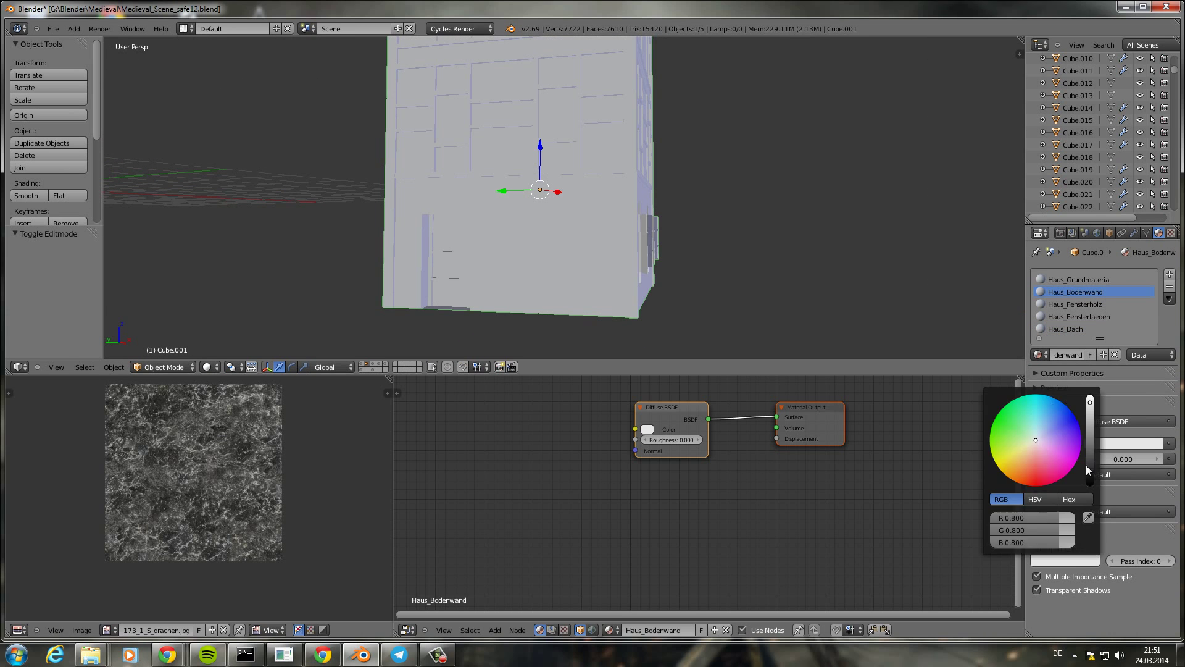
left_click(1077, 304)
left_click(1123, 443)
left_click(1087, 316)
left_click(1117, 444)
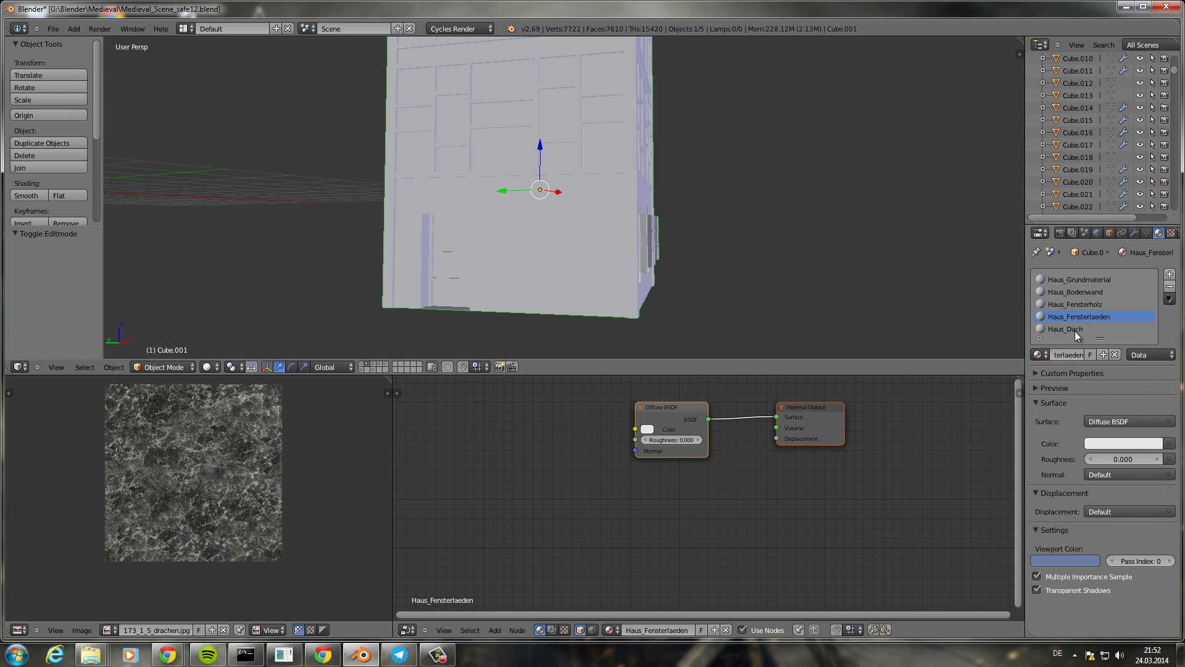
Give the Haus_Dach roof material an orange diffuse colour.
left_click(1075, 329)
left_click(1123, 443)
left_click(1013, 470)
left_click(1170, 273)
Add a material named Haus_Verstrebungen with a near-black brown diffuse colour.
left_click(1074, 354)
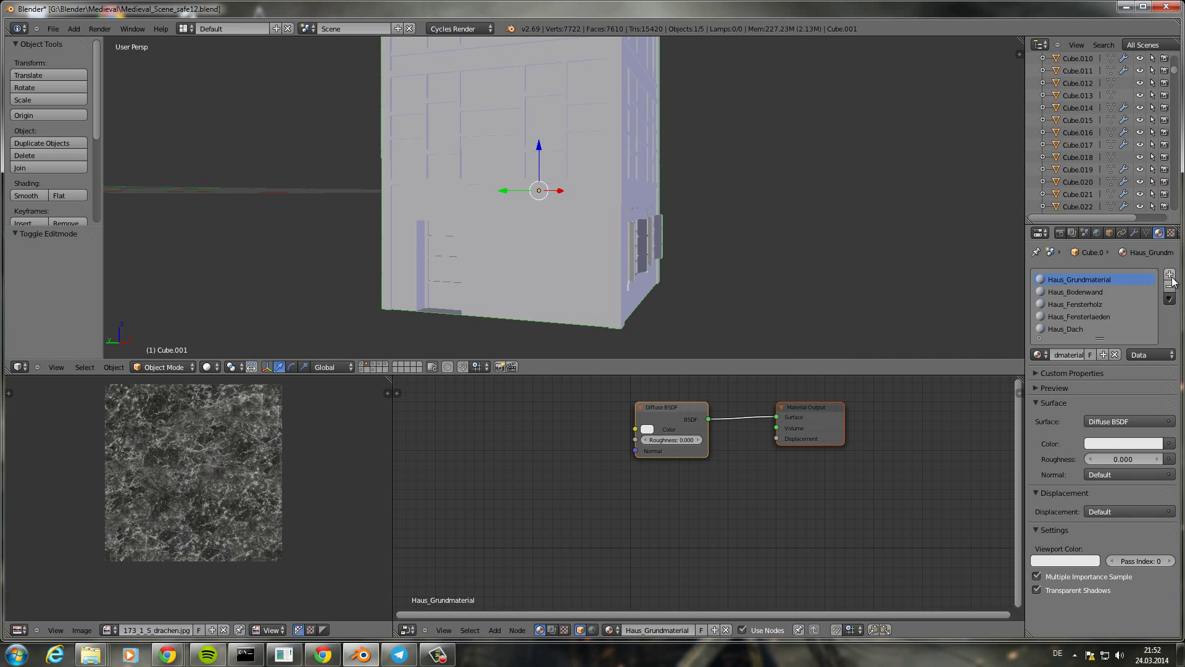
double_click(1074, 354)
type("H")
type("n")
key("Return")
left_click(1123, 443)
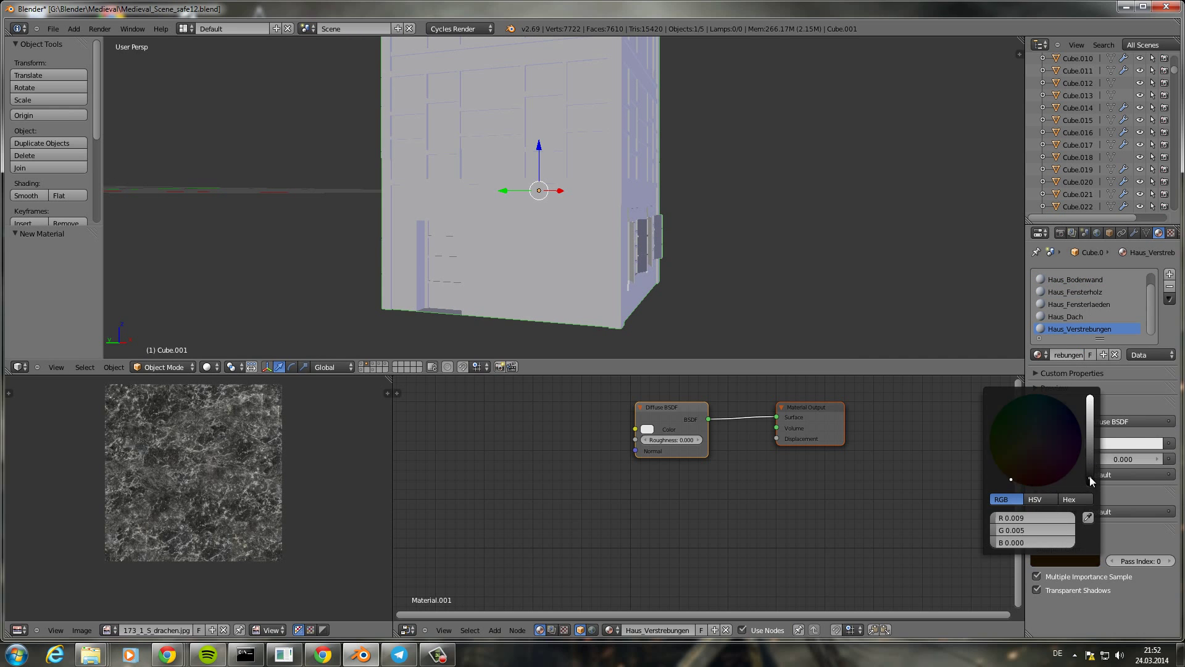
key("Tab")
left_click_drag(498, 322, 659, 182)
In Edit Mode, box-select the front ground-floor wall faces in front view.
key("Tab")
middle_click_drag(555, 247, 503, 289)
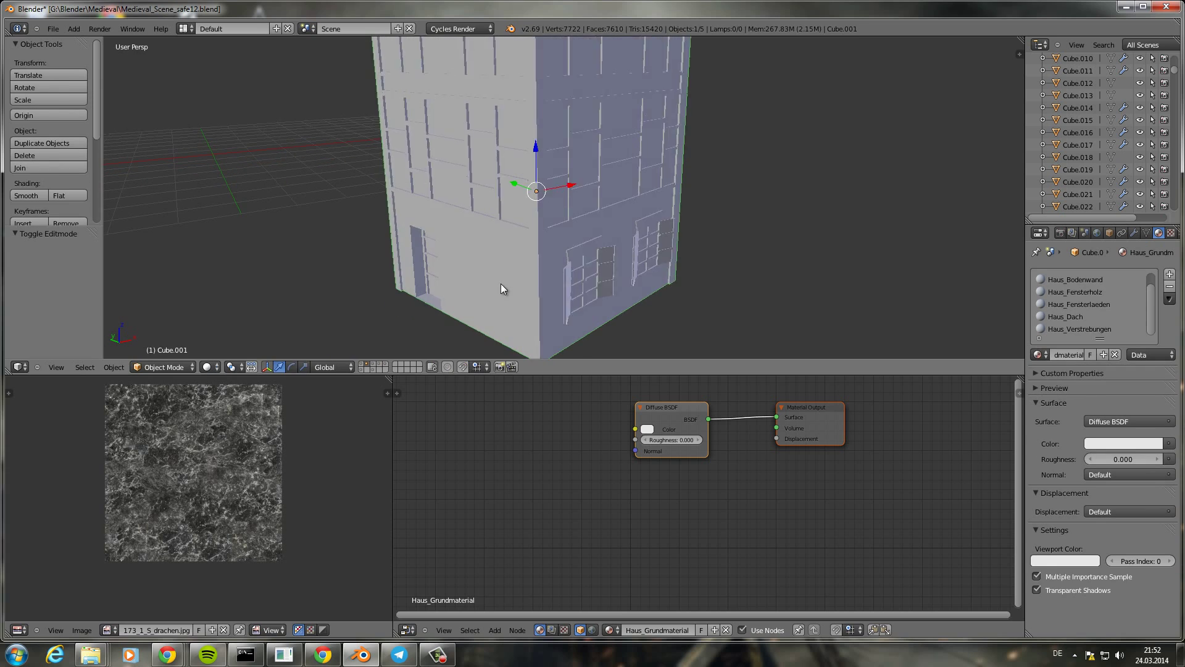
key("Tab")
key("a")
key("KP_1")
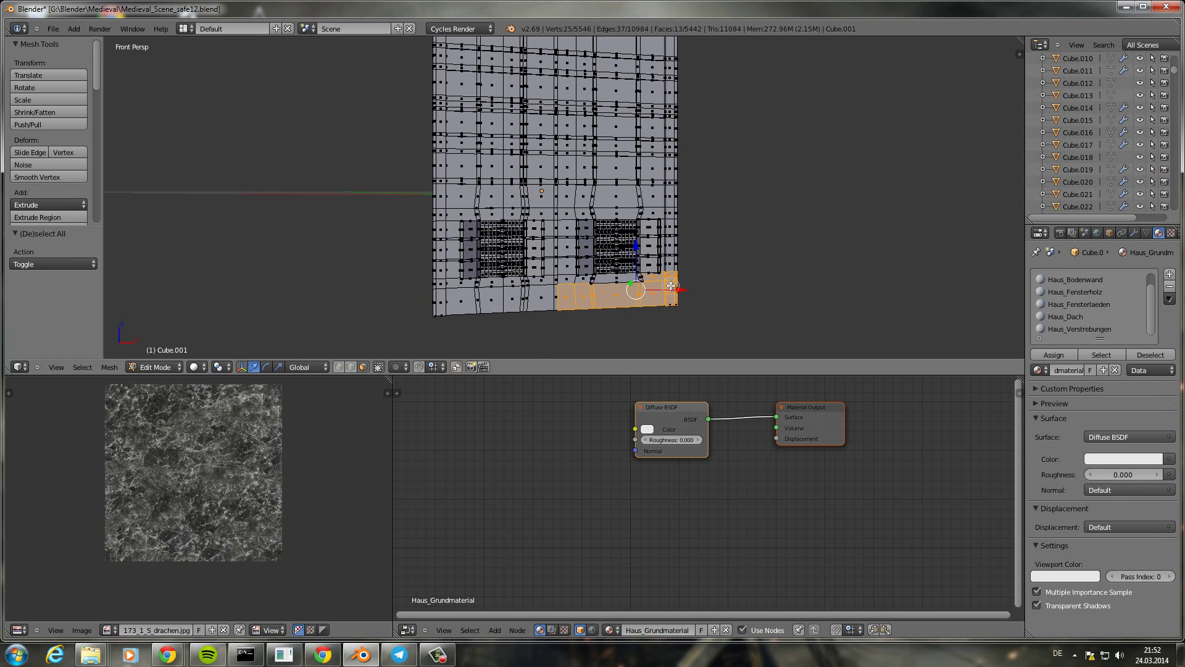
scroll(545, 226, "up", 5)
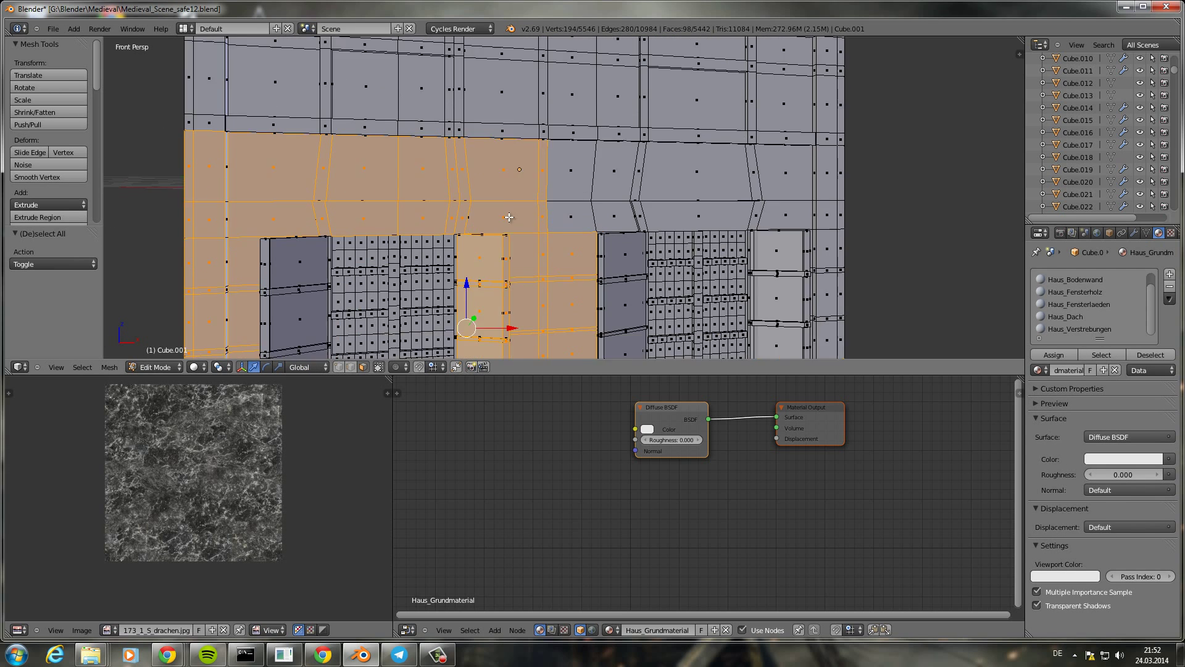
left_click_drag(493, 154, 807, 119)
scroll(664, 276, "up", 1)
scroll(664, 276, "down", 3)
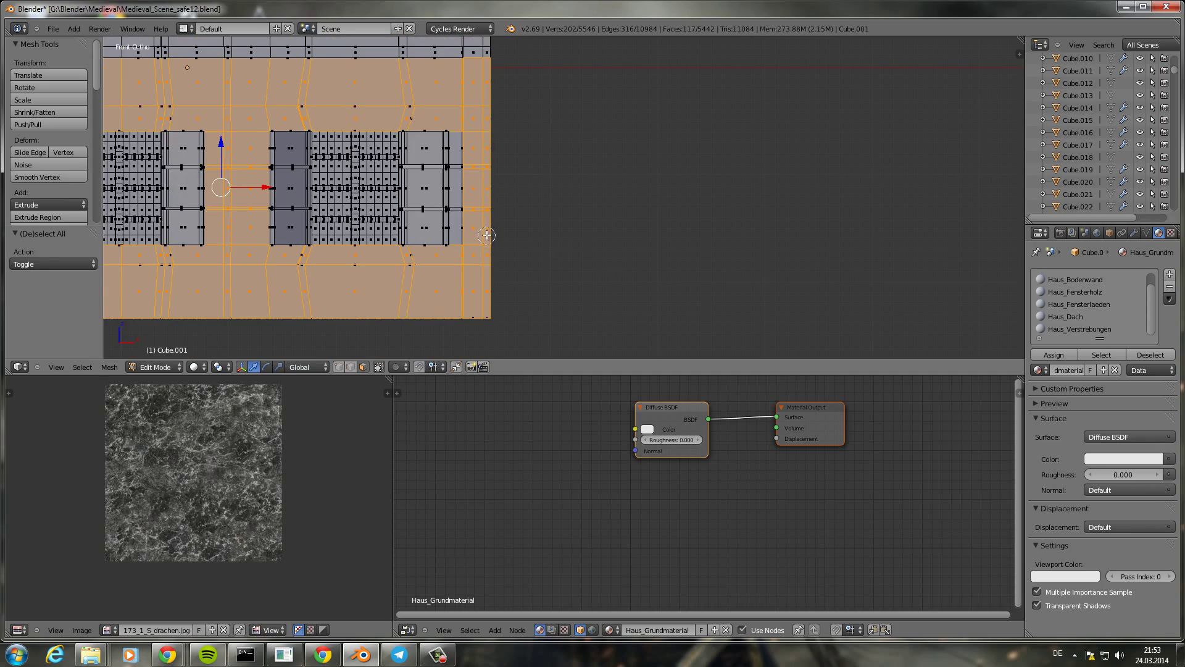
scroll(664, 275, "down", 2)
Assign Haus_Bodenwand to the selected ground-floor wall faces.
mouse_move(664, 275)
middle_mouse_down()
mouse_move(657, 224)
mouse_move(611, 270)
mouse_move(592, 265)
middle_mouse_up()
key("KP_5")
middle_click_drag(665, 266, 626, 290)
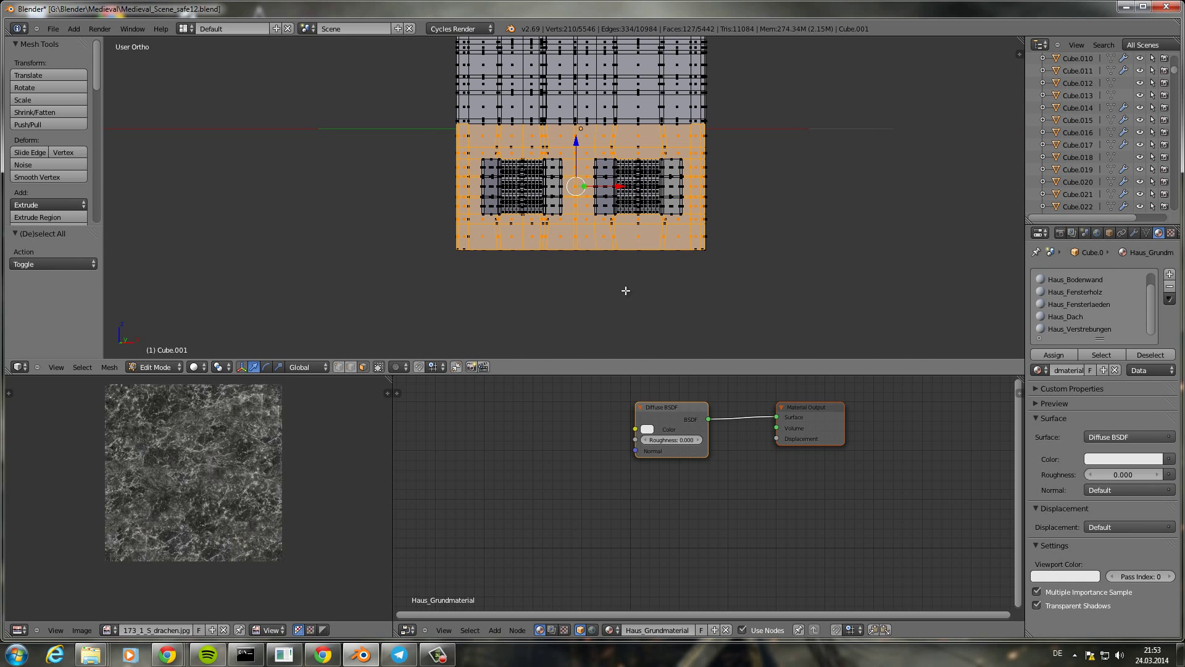
left_click(1076, 291)
left_click(1054, 355)
Feed Haus_Bodenwand's colour from the dirty concrete image texture.
left_click(1170, 462)
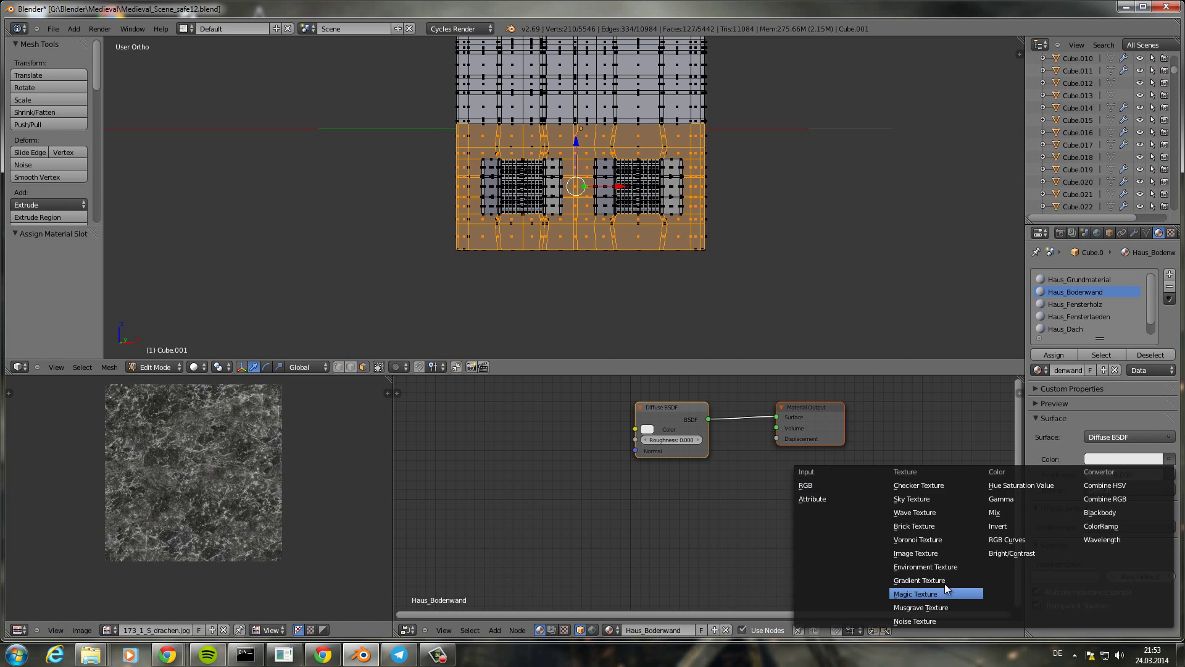
left_click(901, 594)
left_click(1145, 472)
key("Return")
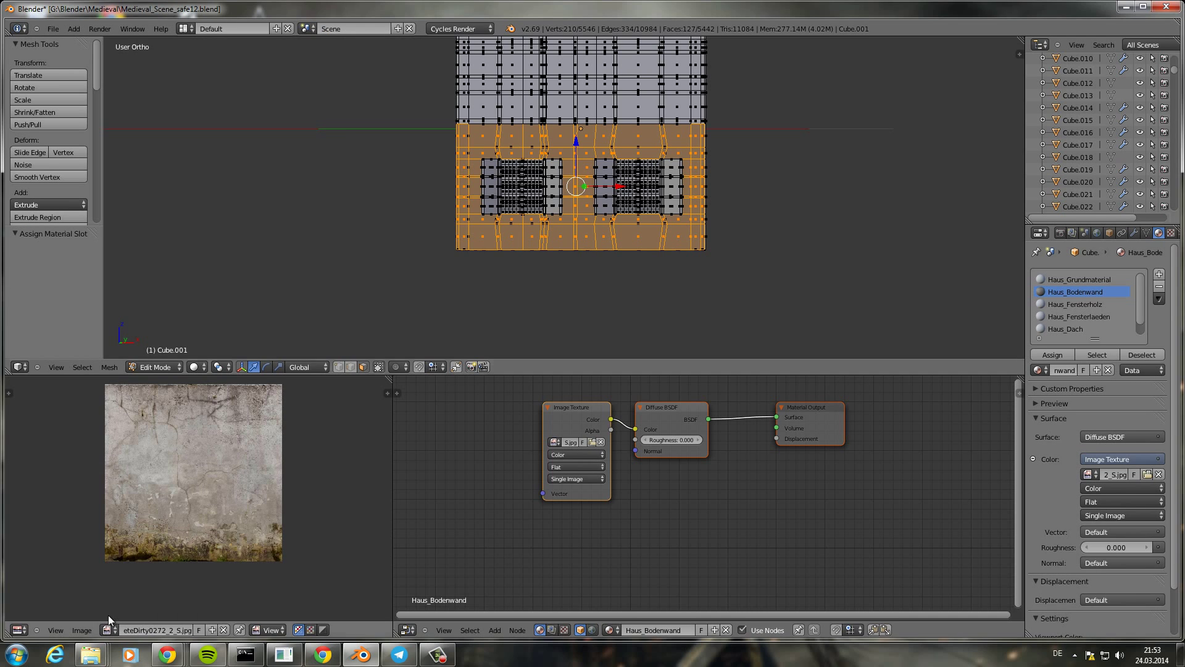
Project UVs for the ground-floor faces and scale them larger over the concrete texture.
key("u")
left_click(445, 304)
key("s")
left_click(343, 556)
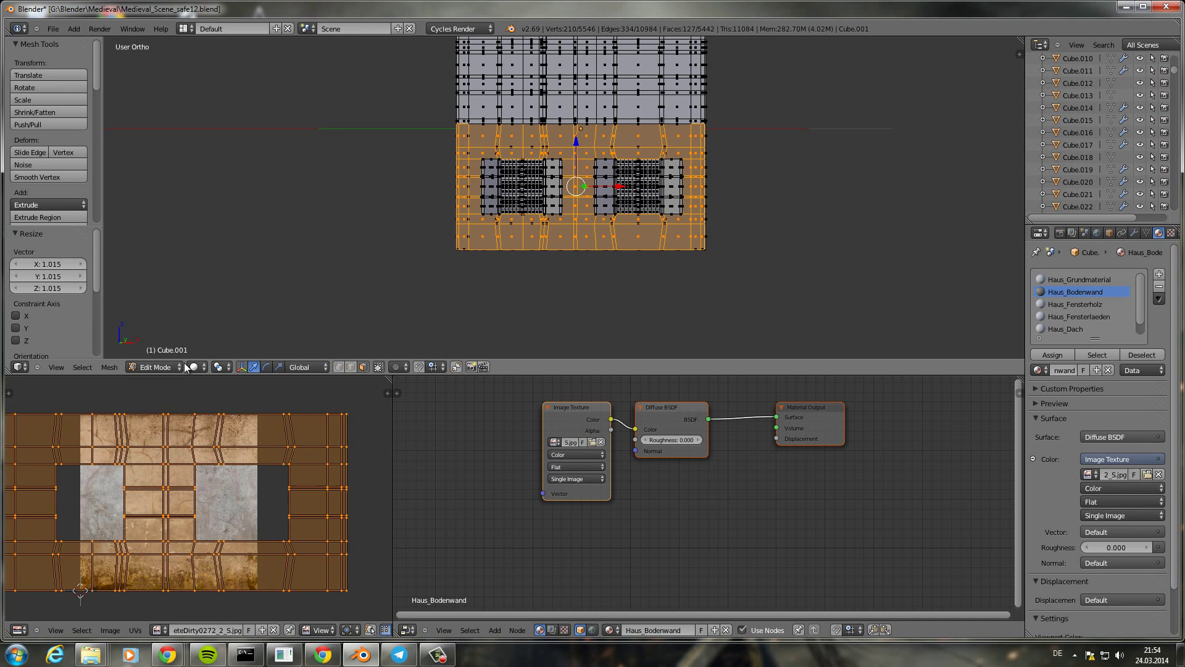
key("Tab")
scroll(735, 218, "up", 2)
mouse_move(736, 218)
middle_mouse_down()
mouse_move(457, 292)
mouse_move(514, 283)
middle_mouse_up()
scroll(591, 265, "down", 3)
key("Tab")
scroll(591, 269, "up", 4)
Select the ground-floor faces on the left part of the house's other side wall.
left_click(608, 235)
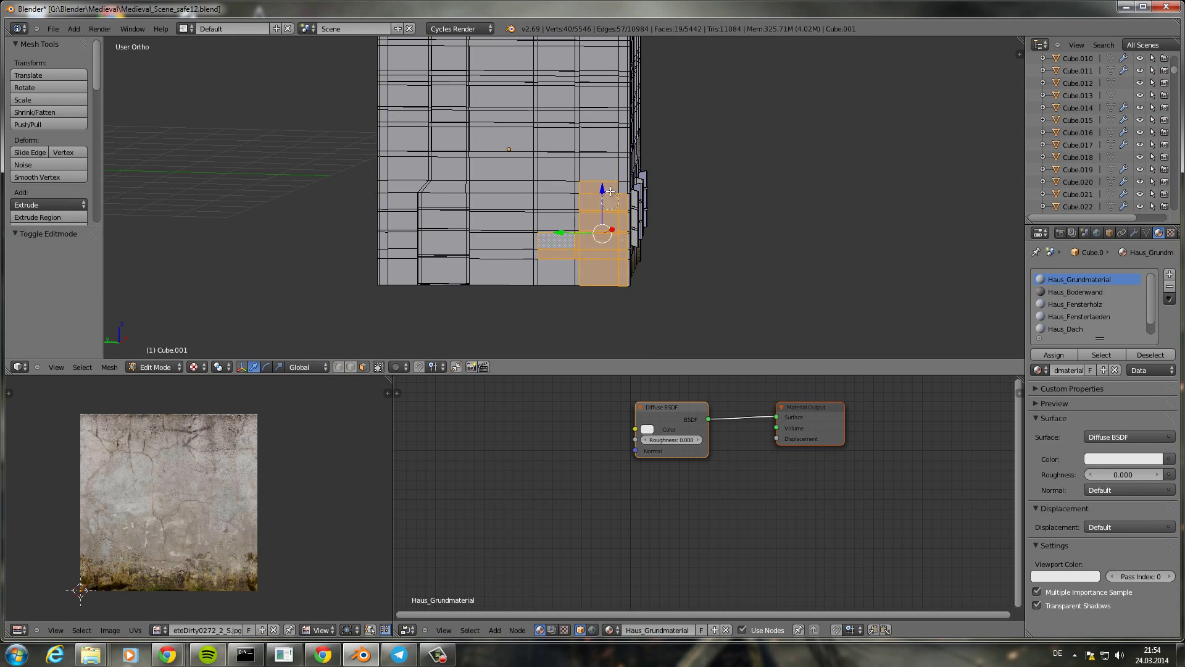
left_click(617, 155, "shift")
left_click(500, 308, "shift")
middle_click_drag(677, 276, 673, 262)
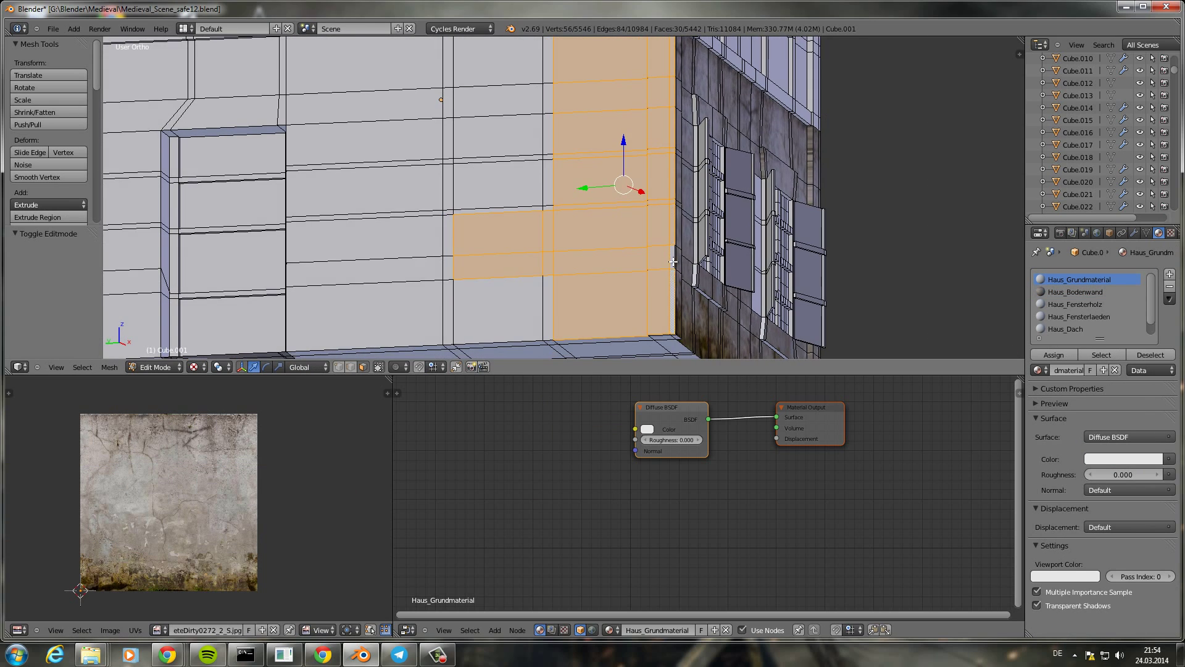
middle_click_drag(542, 135, 220, 169)
left_click(220, 168, "shift")
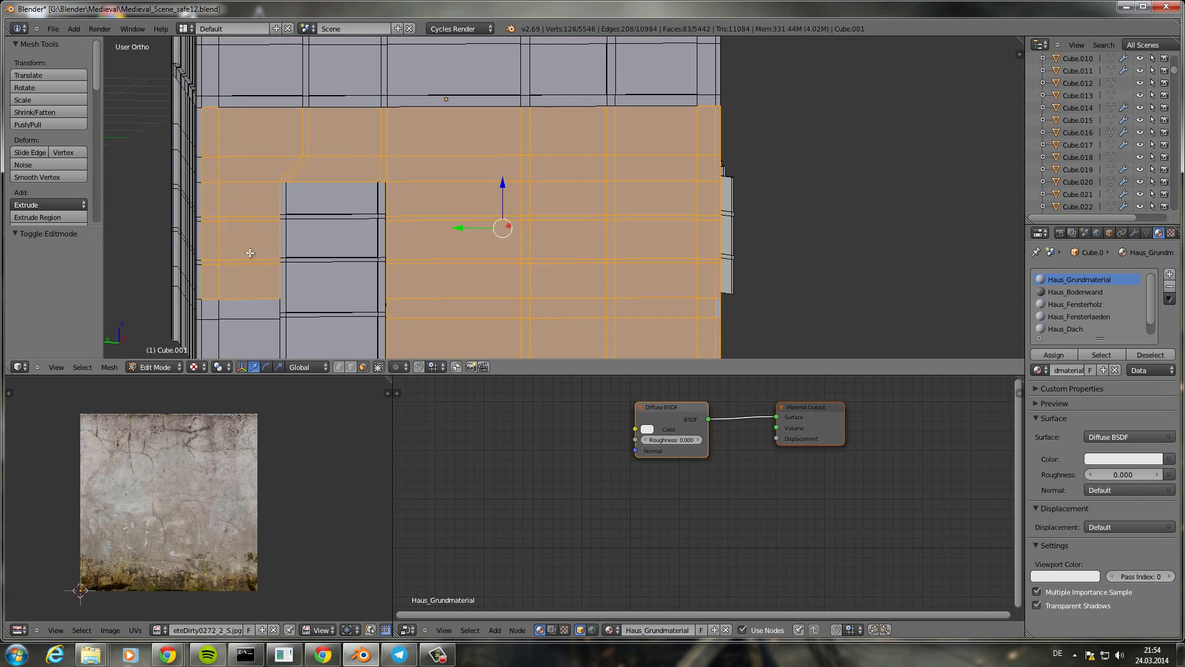
middle_click_drag(249, 253, 265, 141, "shift")
left_click(224, 195, "shift")
middle_click_drag(226, 105, 305, 134, "shift")
scroll(304, 134, "up", 1)
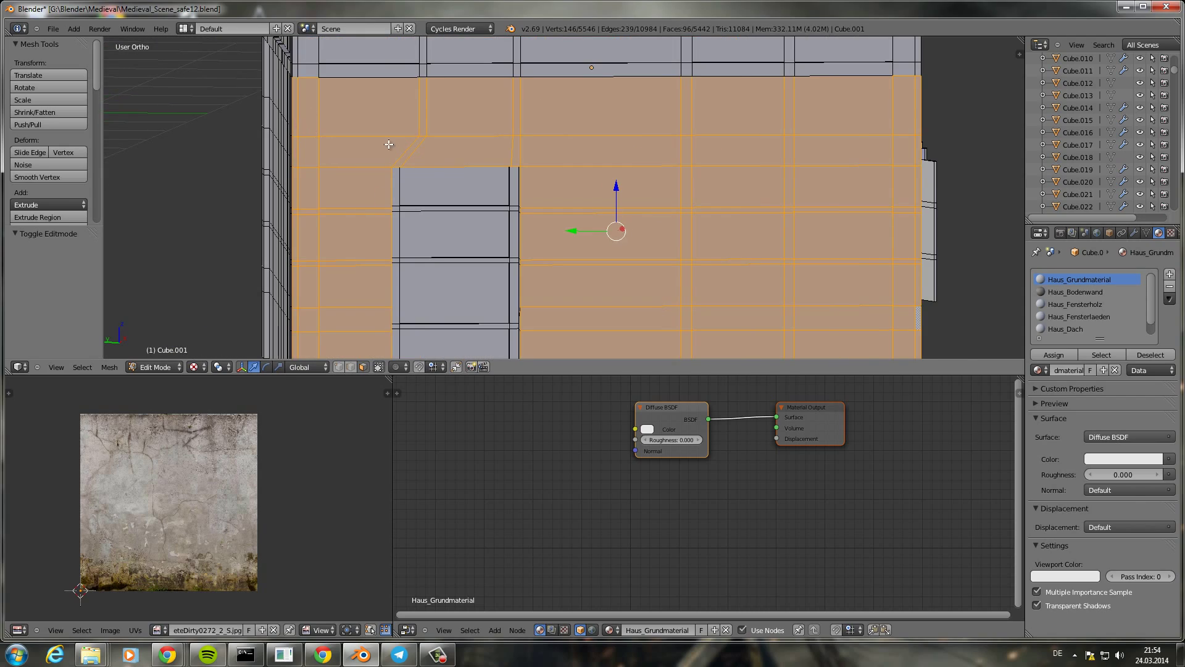
middle_click_drag(388, 145, 410, 248)
scroll(521, 265, "down", 6)
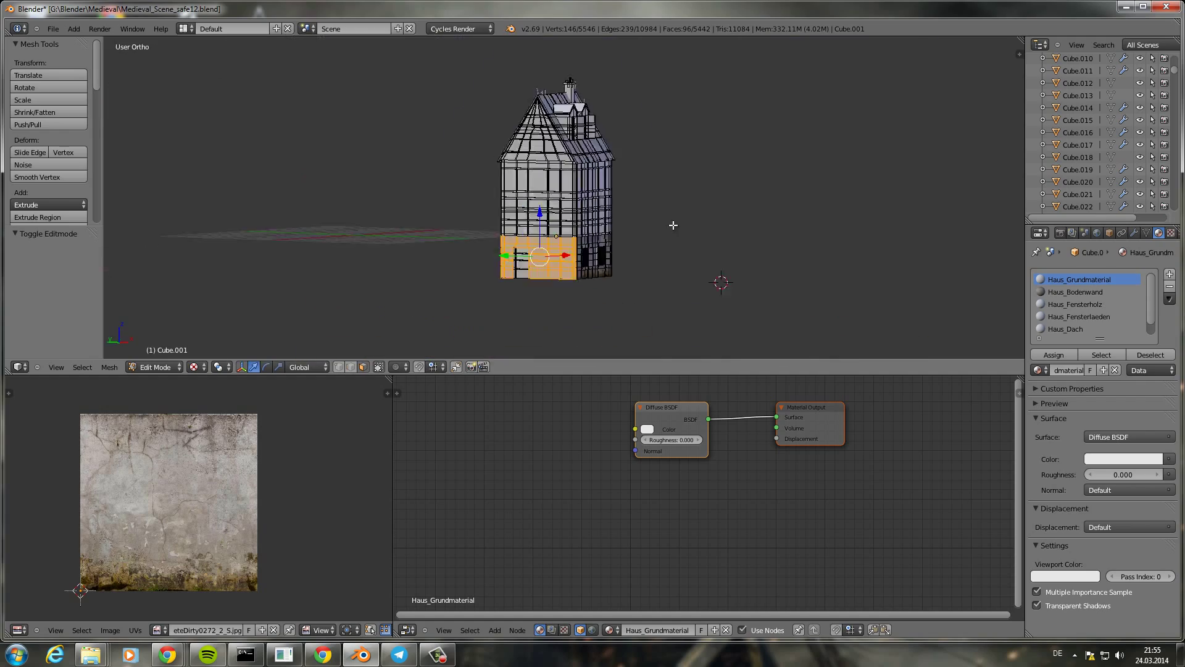
scroll(673, 226, "up", 8)
middle_click_drag(673, 225, 395, 210, "shift")
Add the remaining side-wall faces around the windows to the selection.
left_click(382, 206, "shift")
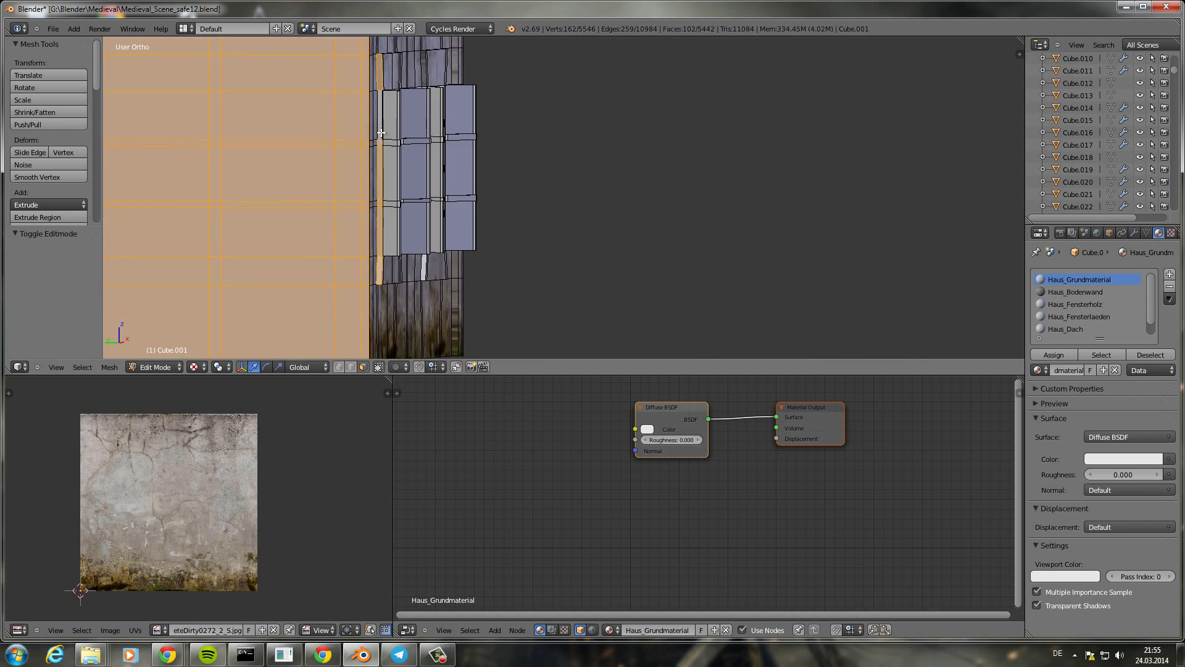
middle_click_drag(381, 132, 318, 207)
left_click(317, 206, "shift")
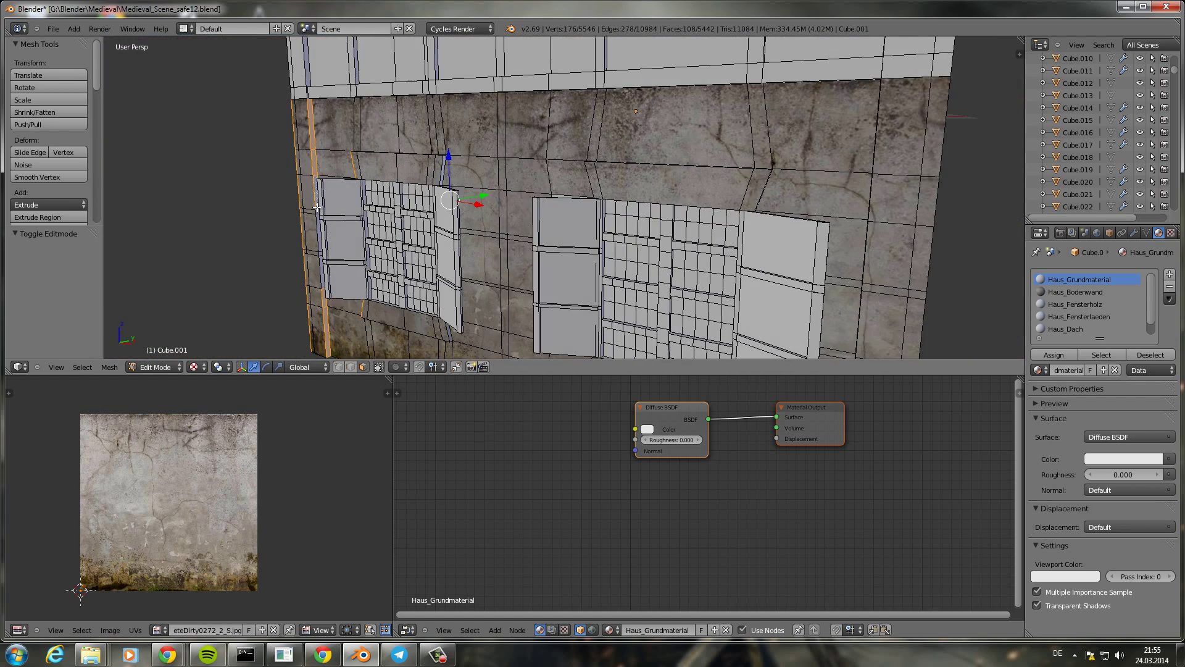
left_click(441, 174, "shift")
middle_click_drag(442, 175, 659, 209)
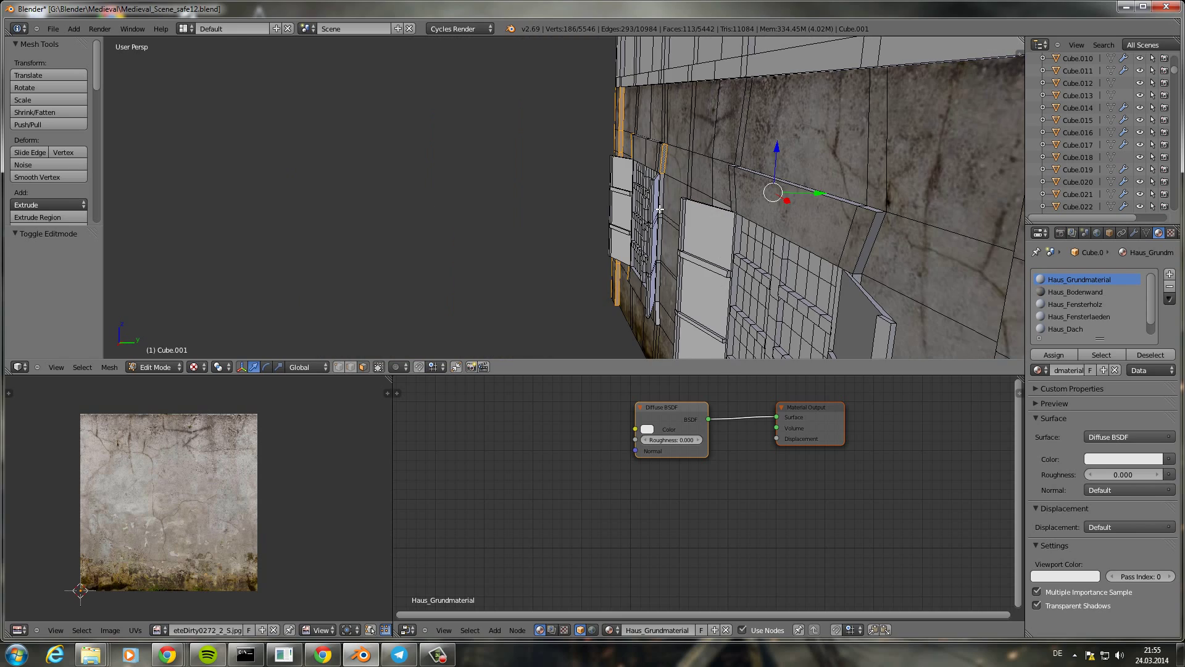
left_click(659, 261, "shift")
middle_click_drag(659, 262, 672, 297)
left_click(672, 296, "shift")
left_click(678, 185, "shift")
middle_click_drag(678, 185, 459, 337)
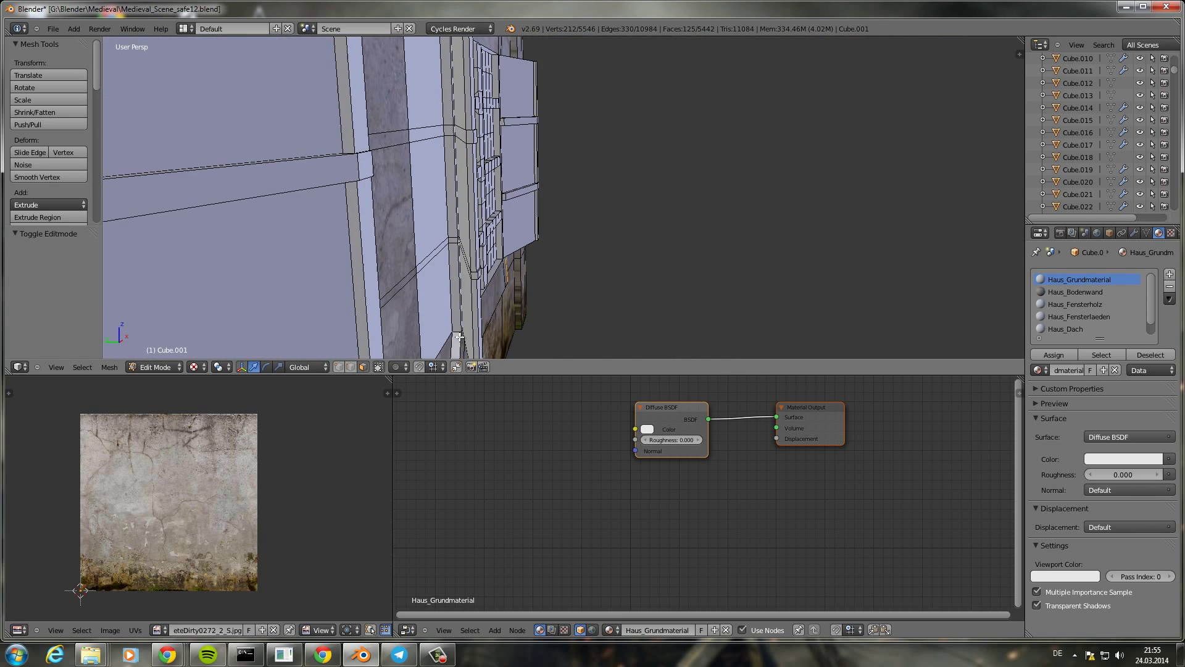
left_click(448, 130, "shift")
middle_click_drag(447, 130, 499, 231)
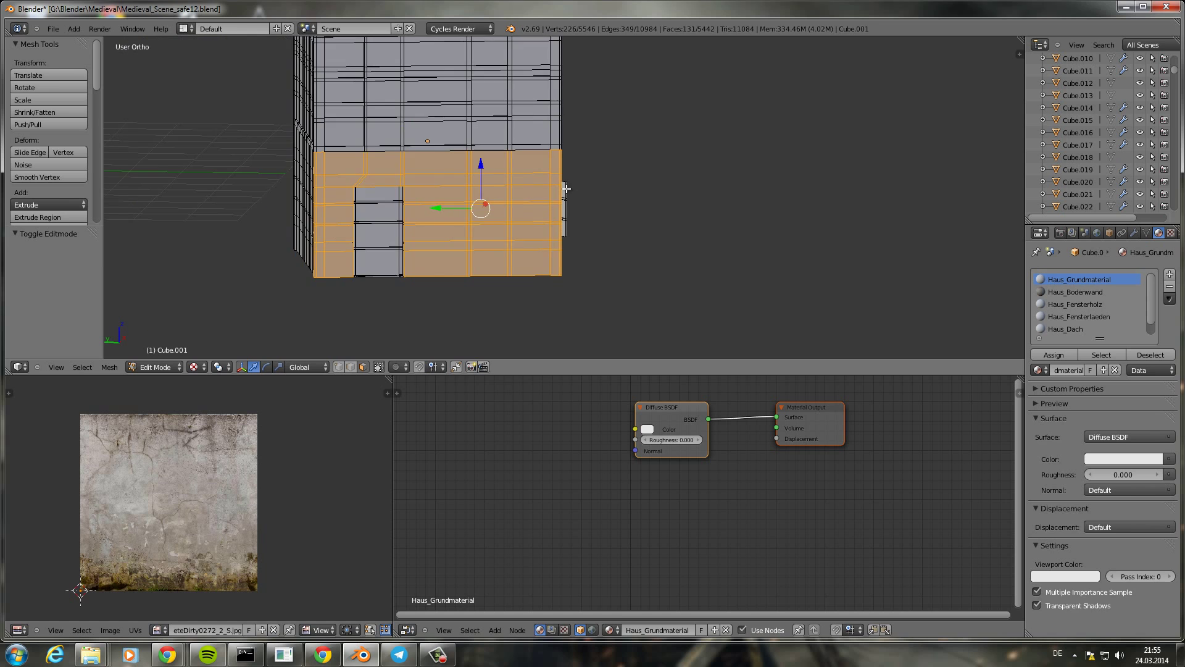
Project UVs for the selected side-wall faces, then scale and move them over the texture.
key("KP_5")
key("u")
left_click(499, 230)
key("s")
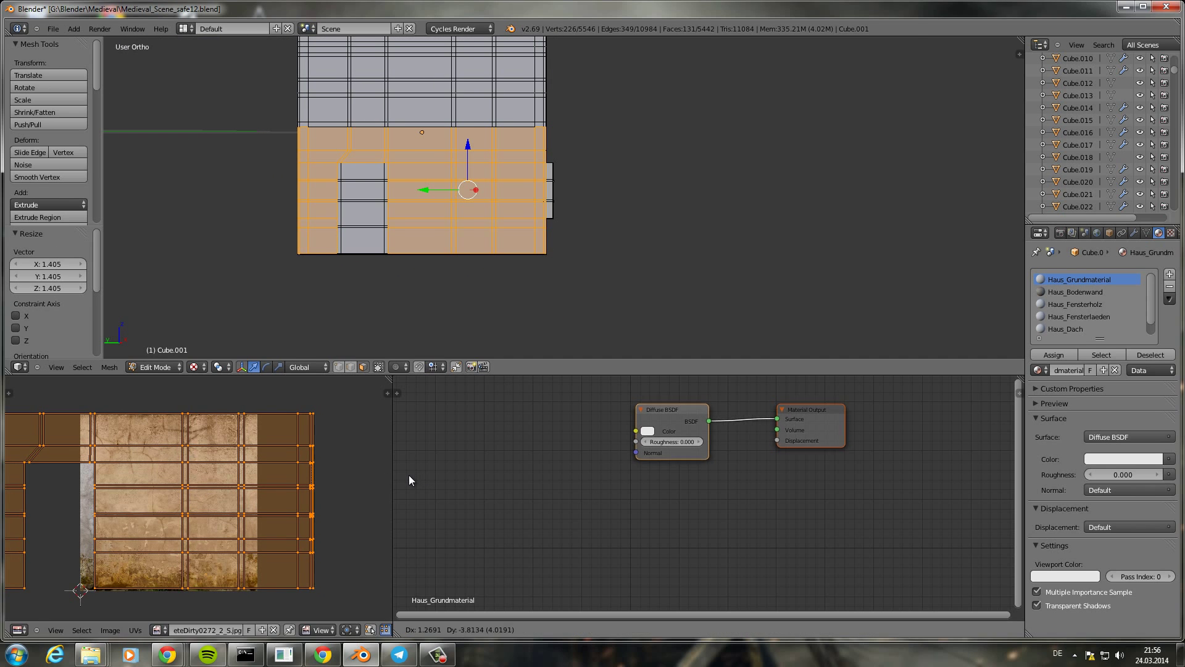
left_click(408, 475)
key("g")
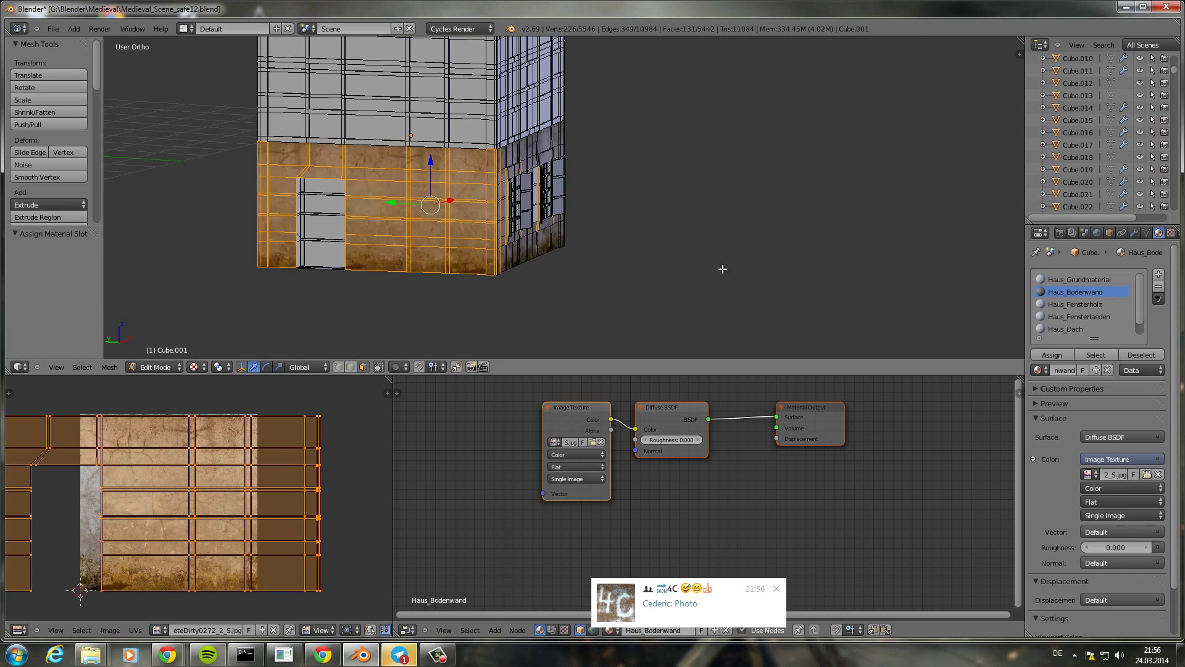
Select the narrow wall strips at the corner and between the ground-floor windows.
key("Tab")
right_click(715, 122, "alt")
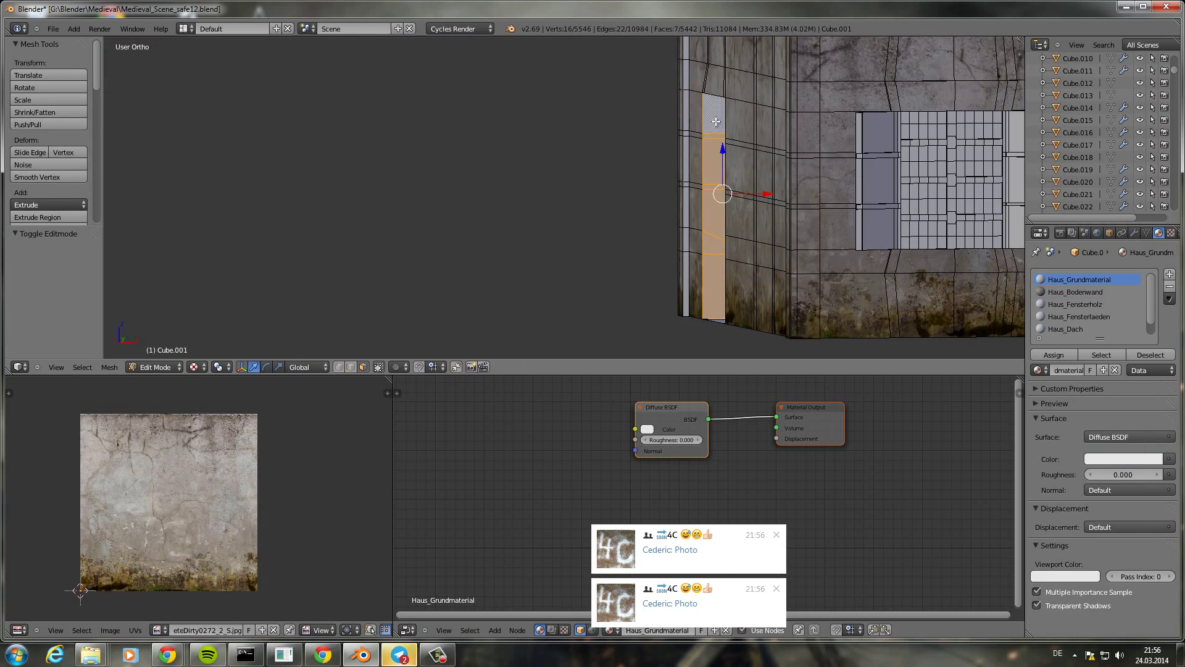
right_click(688, 209, "alt+shift")
mouse_move(688, 208)
middle_mouse_down()
mouse_move(683, 247)
mouse_move(629, 197)
mouse_move(656, 223)
middle_mouse_up()
right_click(624, 170, "alt+shift")
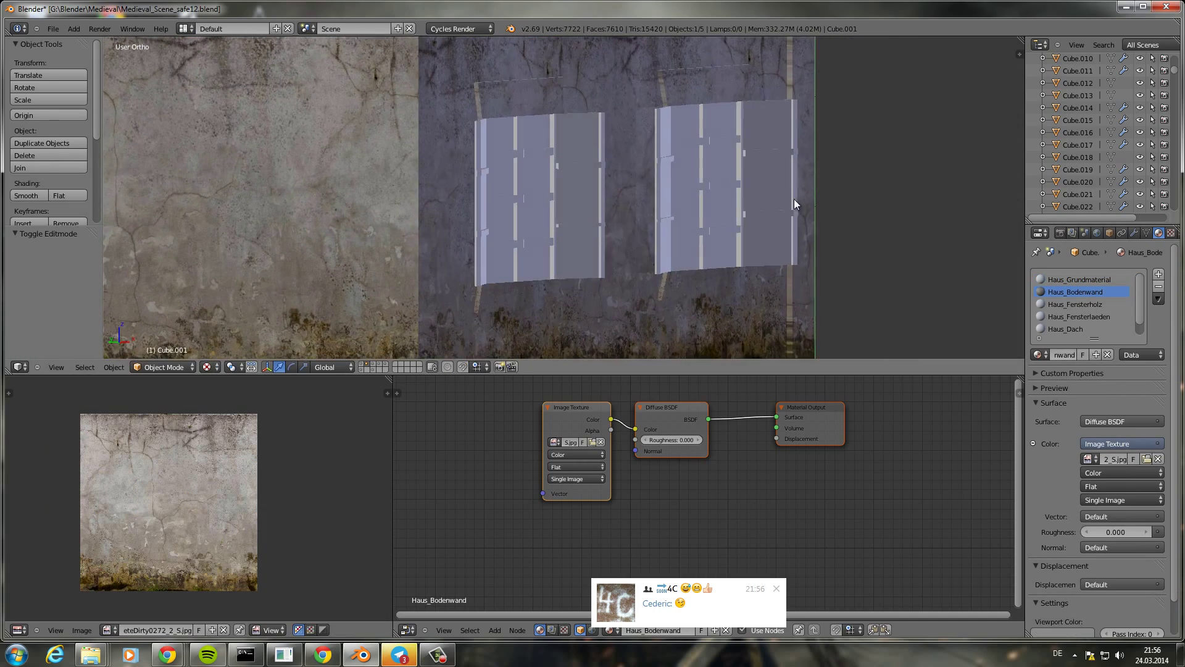
Unwrap and scale down the strip UVs, then add a new material slot.
key("Tab")
key("Tab")
key("Tab")
key("s")
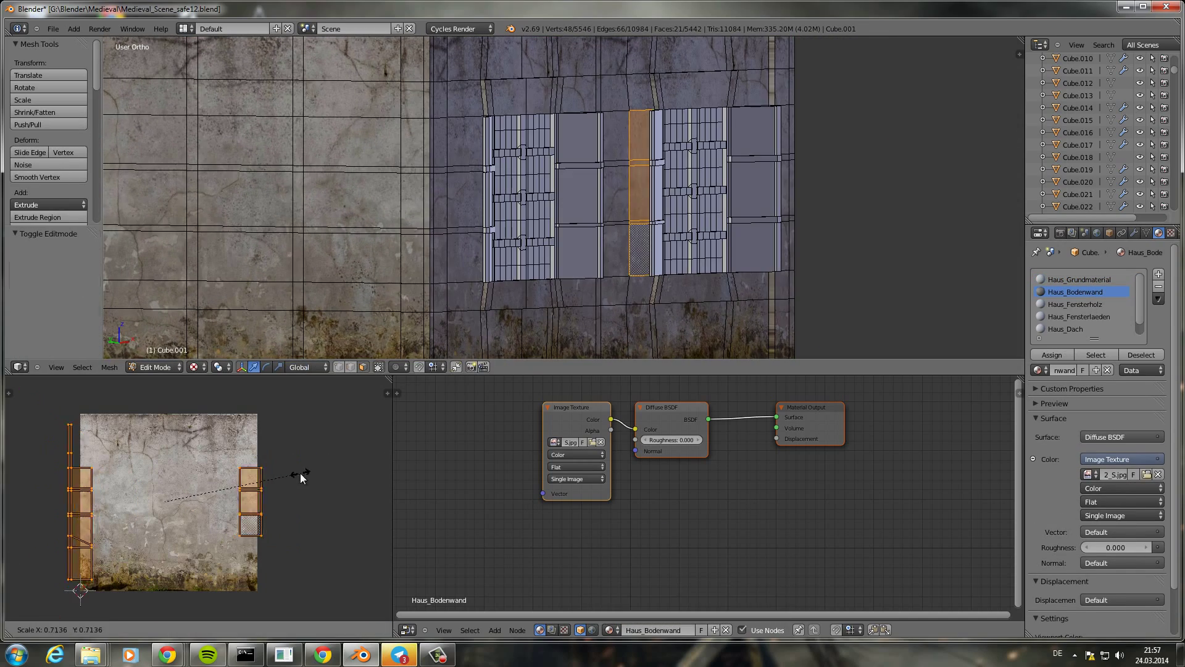
left_click(302, 478)
key("Tab")
key("KP_0")
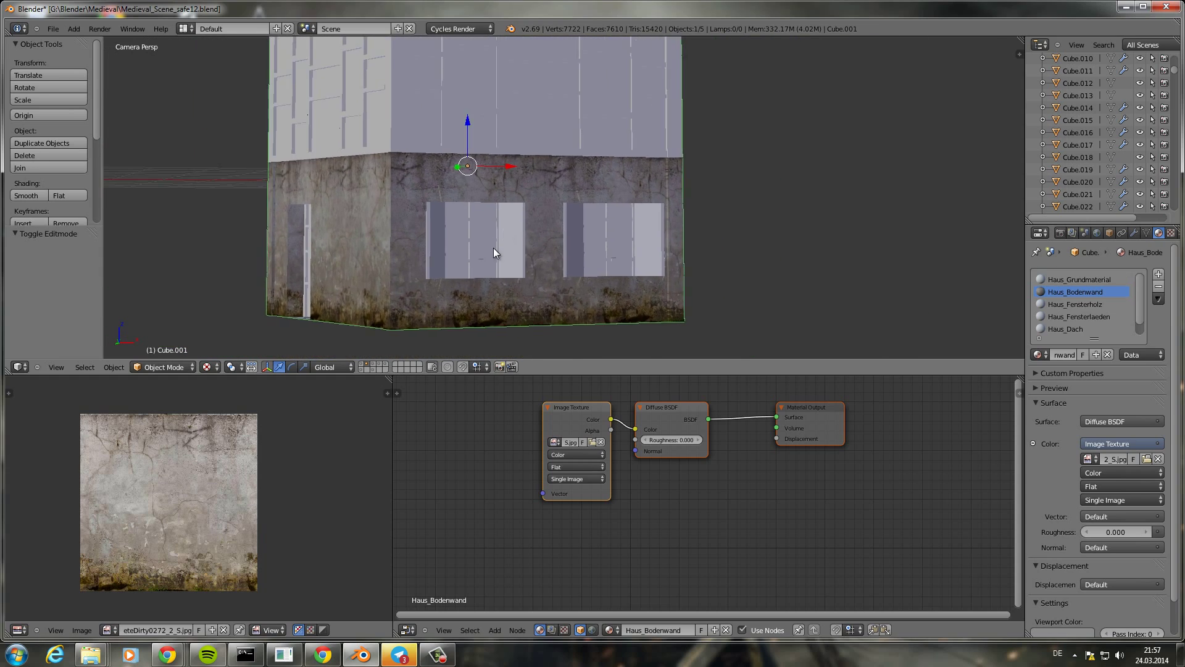
scroll(582, 231, "up", 5)
key("Tab")
left_click(1081, 370)
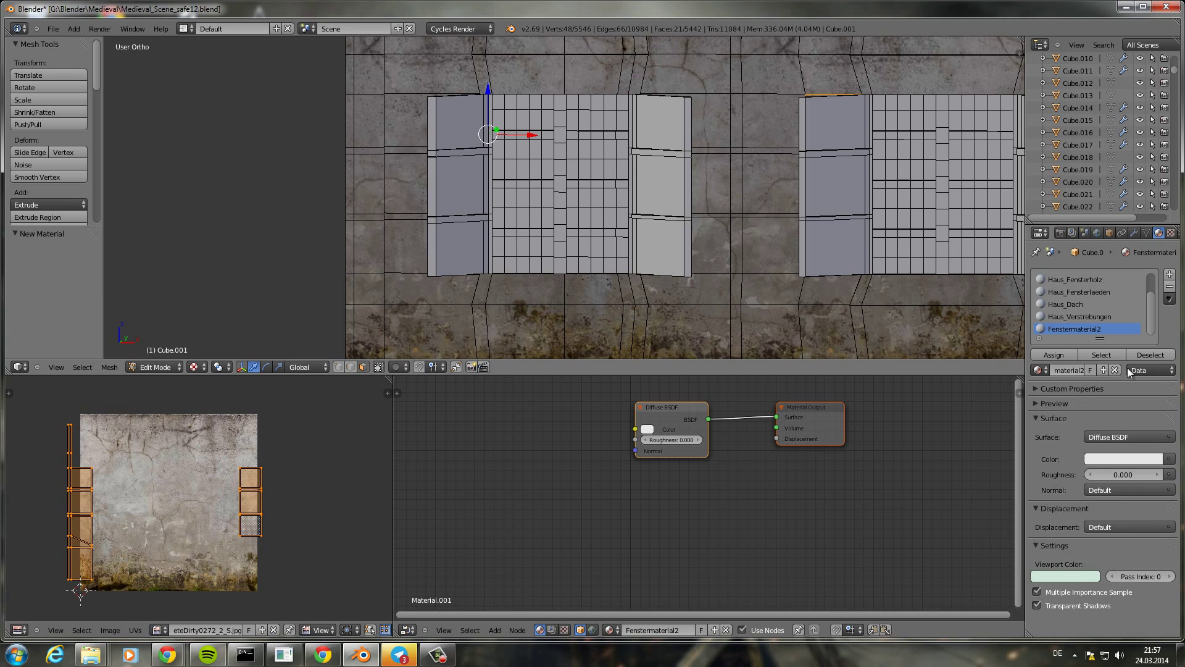
Assign Fenstermaterial2 to three ground-floor window panes.
right_click(535, 210)
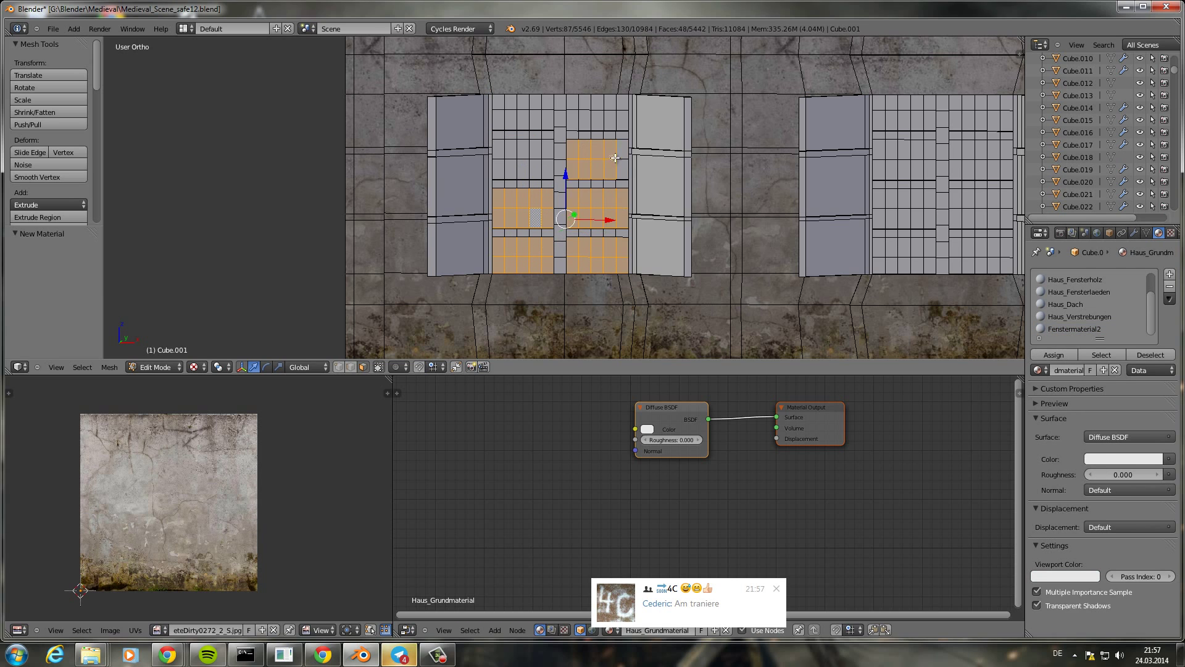
scroll(549, 203, "down", 5, "ctrl")
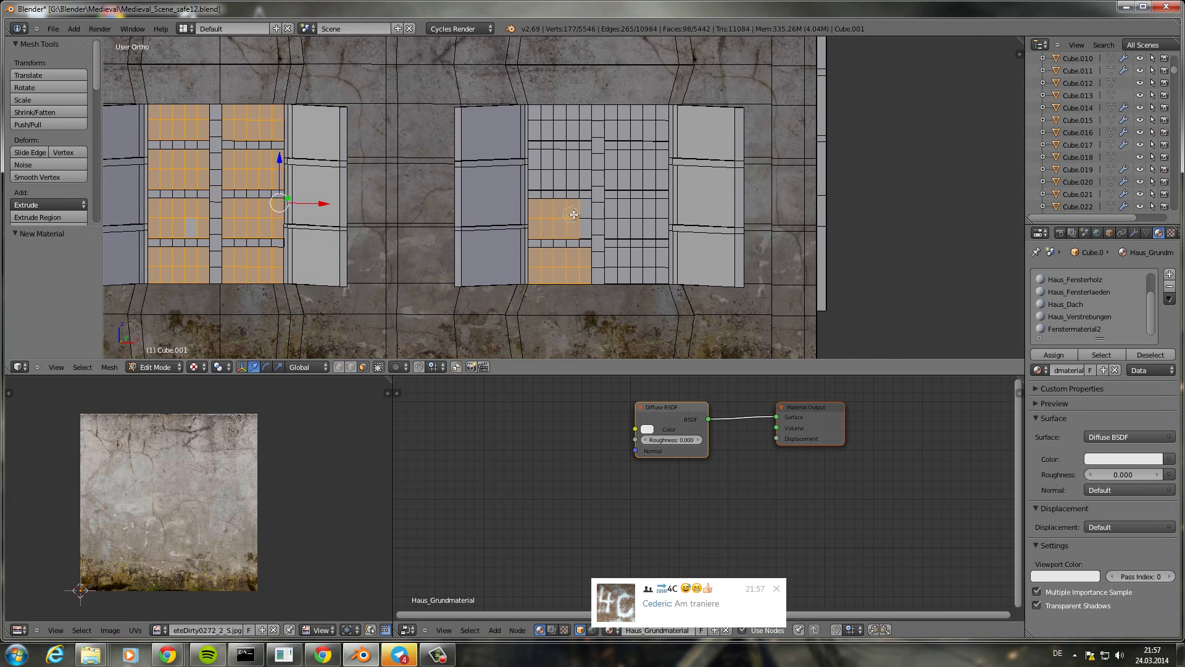
right_click(624, 170, "shift")
right_click(560, 148, "shift")
left_click(1074, 329)
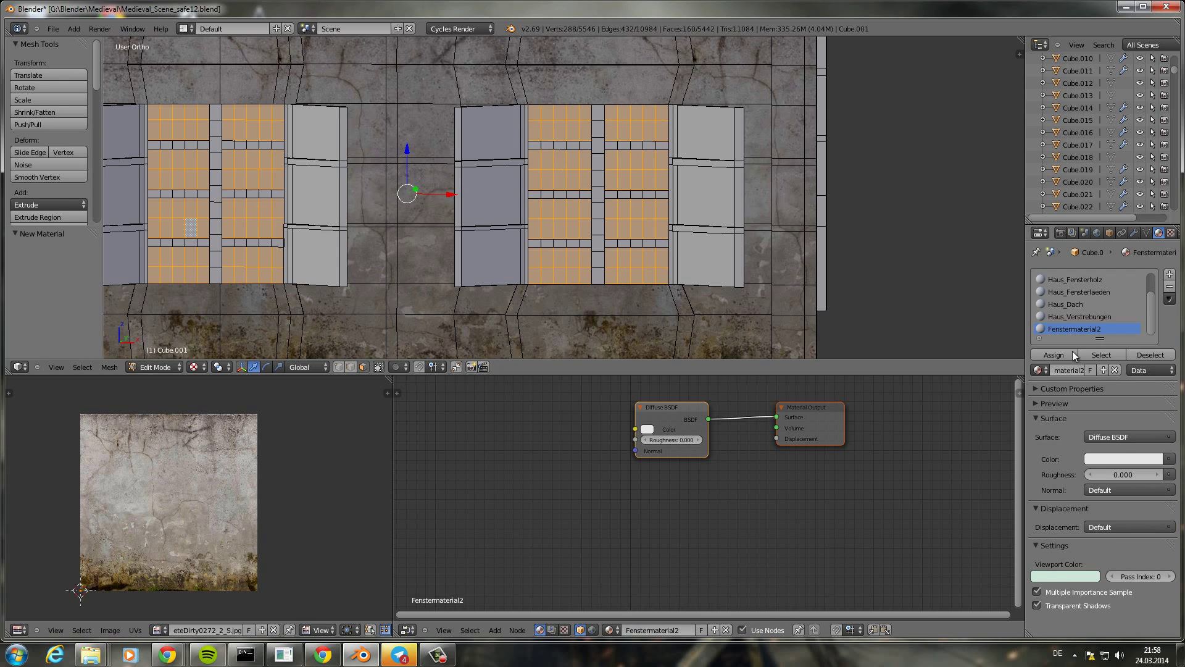
left_click(1053, 355)
Select a side-wall window face and preview the window materials in Object Mode.
scroll(505, 217, "up", 5)
scroll(504, 216, "down", 5)
scroll(540, 189, "up", 3)
scroll(539, 189, "down", 3)
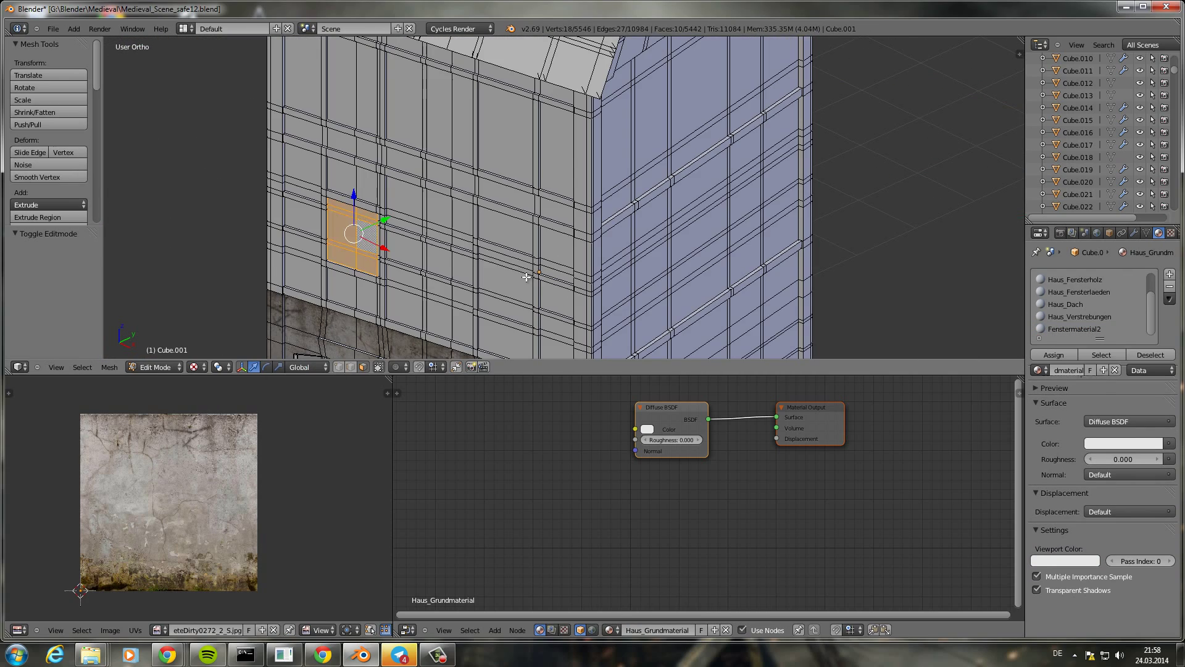
right_click(509, 280, "shift")
key("Tab")
middle_click_drag(531, 210, 659, 195)
key("Tab")
key("Tab")
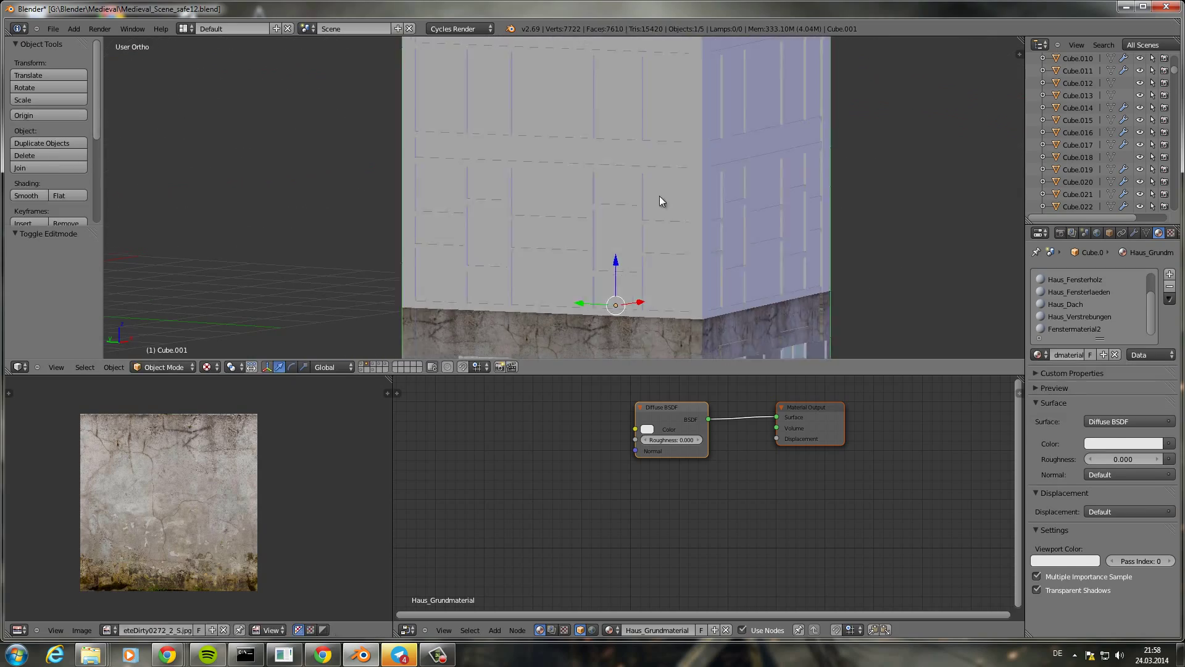
key("Tab")
scroll(491, 225, "down", 4)
key("Tab")
key("Tab")
middle_click_drag(506, 124, 518, 260, "shift")
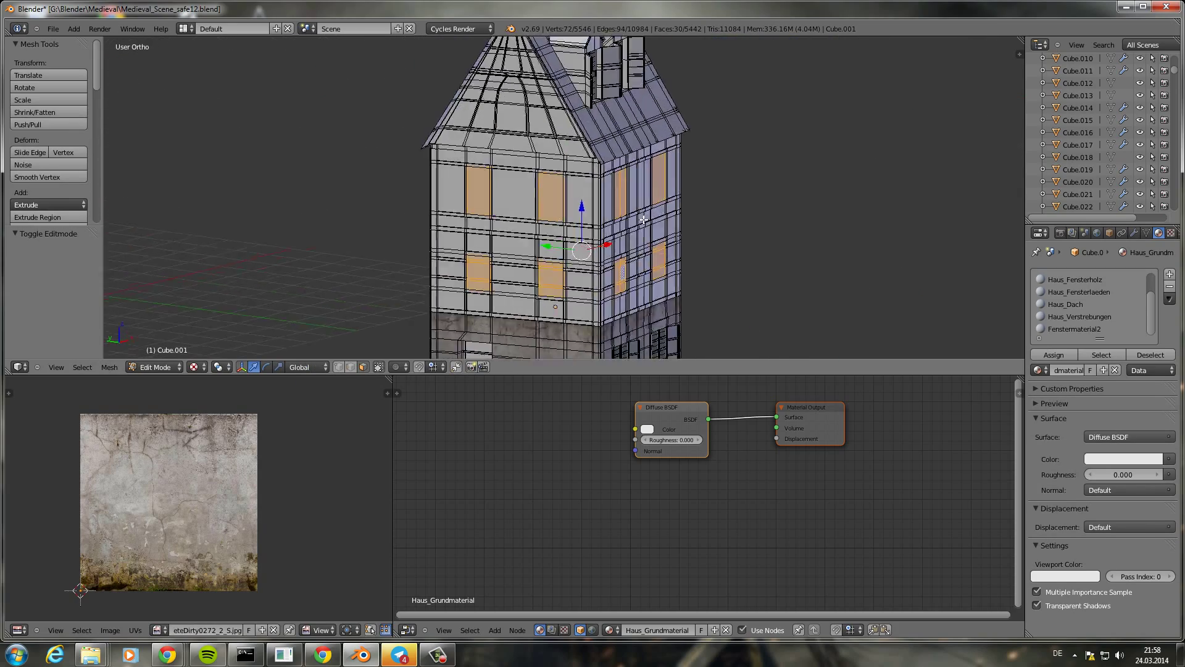
scroll(523, 192, "up", 3)
Select the dormer window panes on the roof and check the pale green windows.
right_click(524, 192, "shift")
middle_click_drag(523, 192, 617, 210)
scroll(618, 210, "up", 2)
right_click(653, 217, "shift")
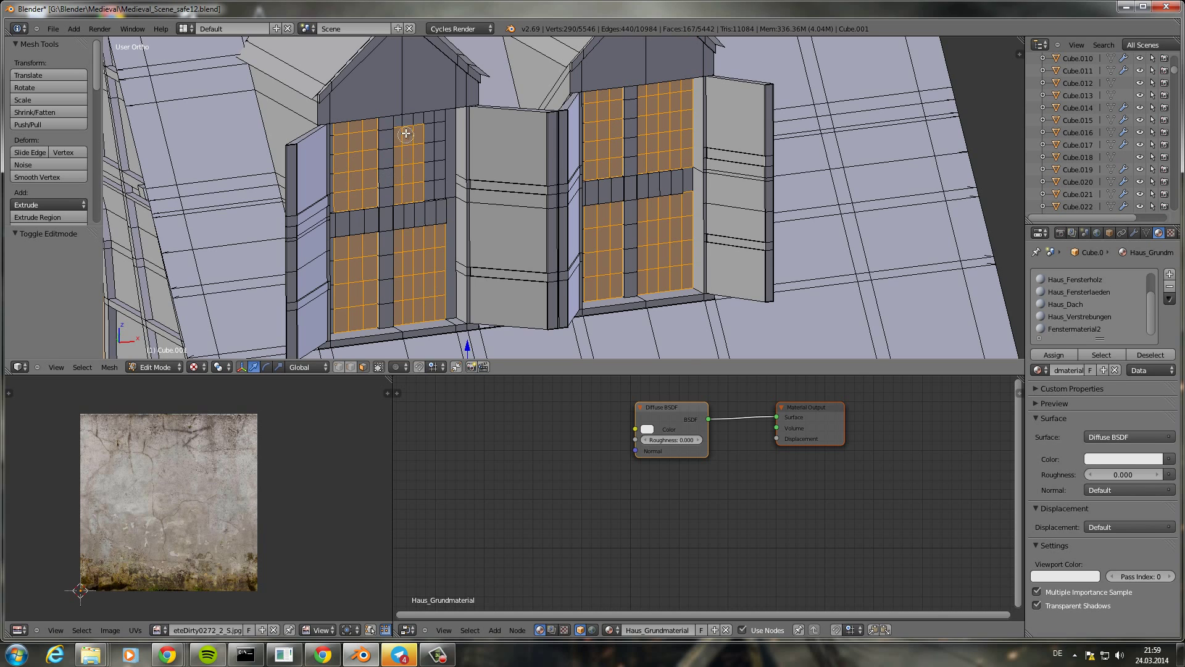
middle_click_drag(405, 134, 462, 240)
scroll(461, 240, "up", 2)
right_click(461, 240, "shift")
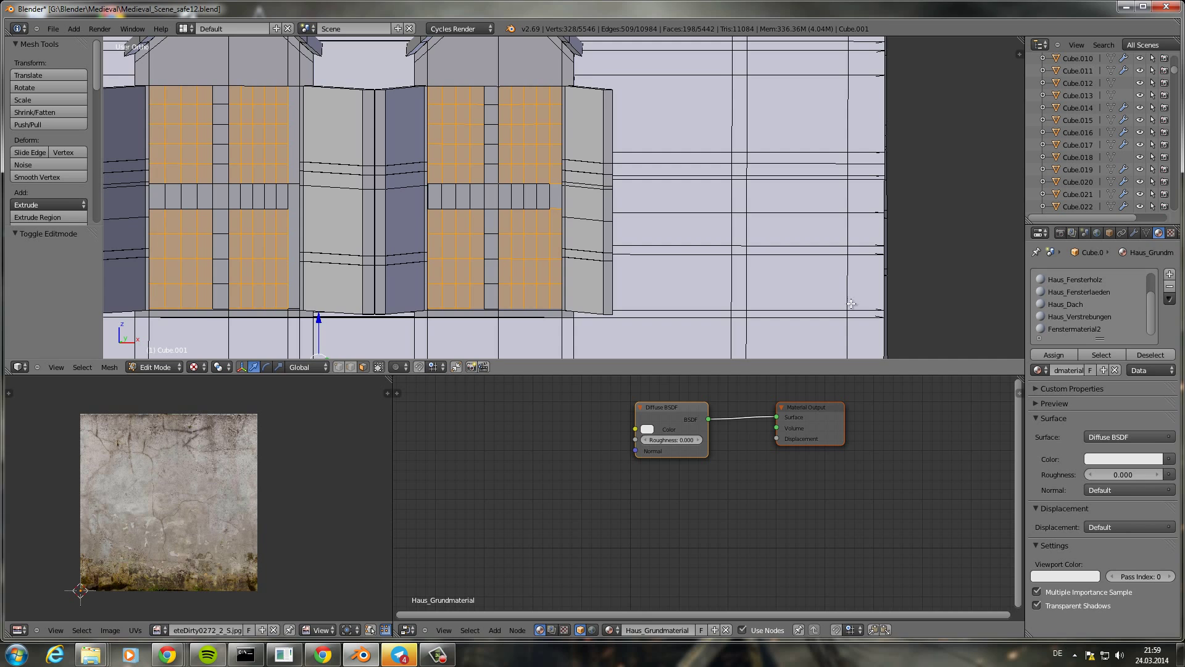
key("Tab")
scroll(662, 270, "down", 3)
middle_click_drag(661, 269, 667, 234)
scroll(666, 235, "up", 2)
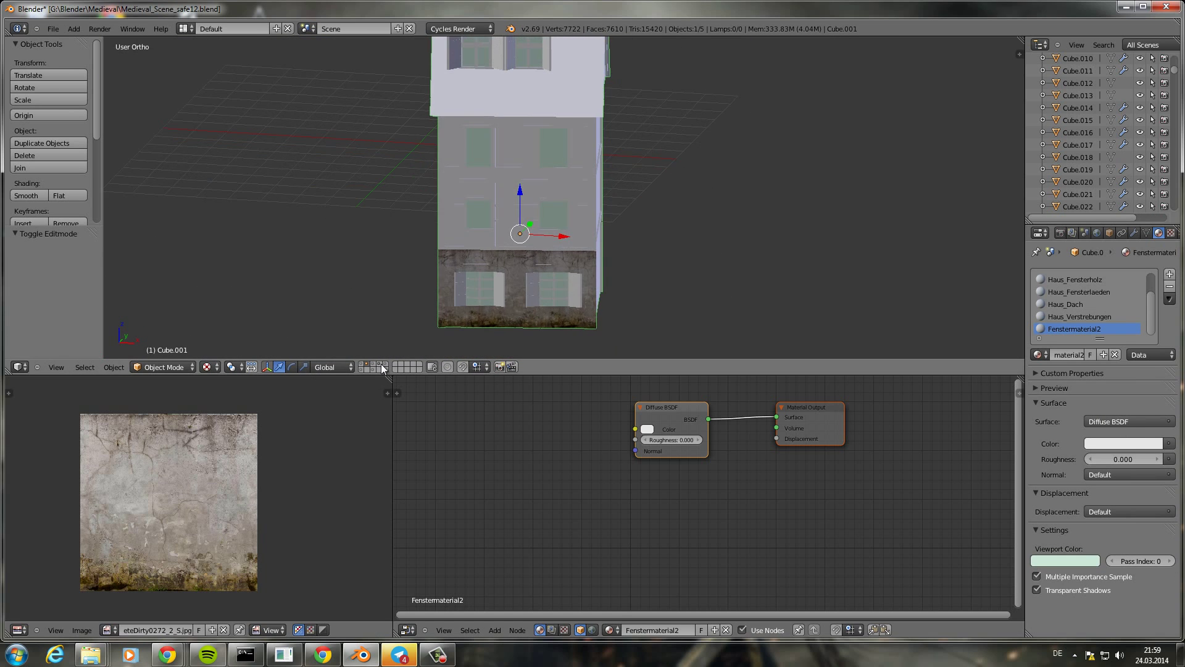
Replace the window panes' Fenstermaterial2 with the Haus1_Fenster glass material.
key("Tab")
middle_click_drag(364, 364, 509, 314)
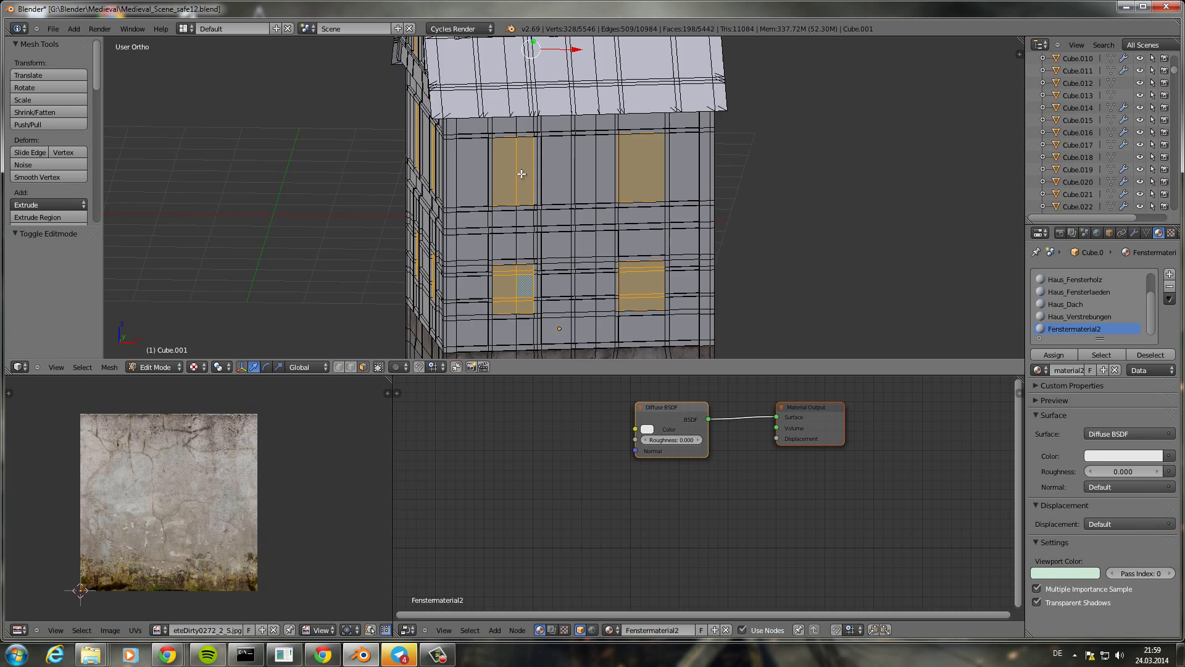
scroll(556, 198, "up", 2)
scroll(556, 197, "up", 2)
scroll(556, 197, "up", 2)
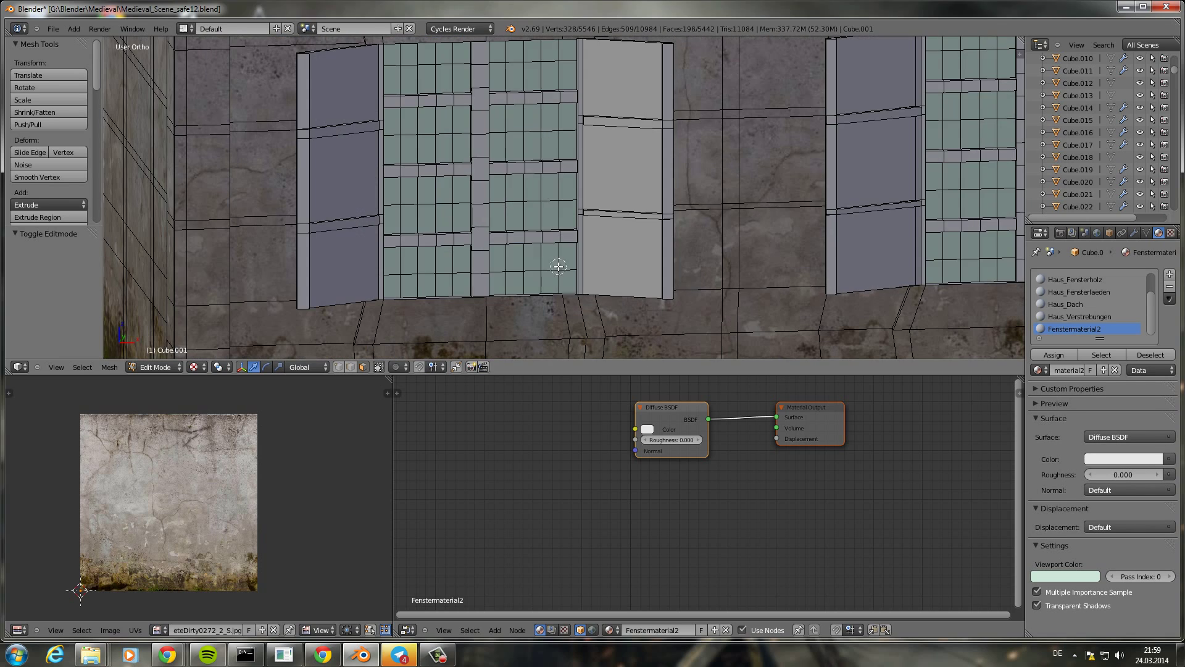
left_click(1101, 355)
left_click(1038, 370)
type("haus1")
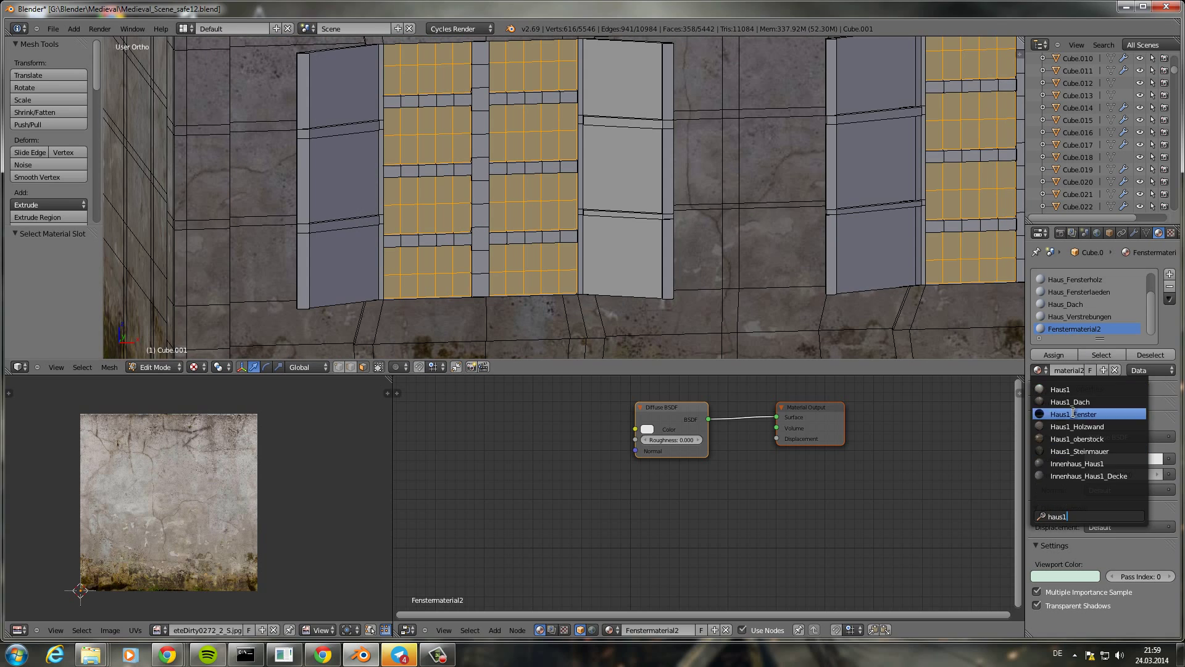
left_click(1072, 413)
Orbit the house in Object Mode to check the dark brown window glass.
key("Tab")
scroll(640, 230, "down", 5)
mouse_move(639, 230)
middle_mouse_down()
mouse_move(617, 253)
mouse_move(932, 328)
mouse_move(663, 260)
middle_mouse_up()
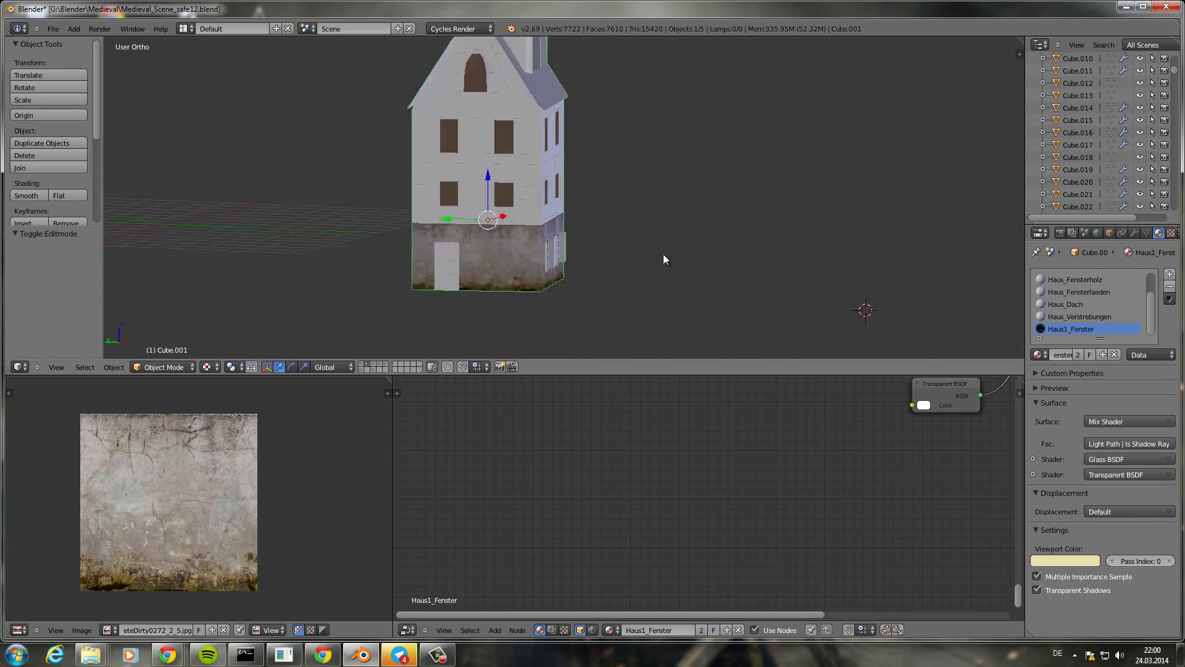
scroll(663, 259, "up", 5)
Back in Edit Mode, select a shutter face beside a window.
key("Tab")
right_click(570, 290)
scroll(569, 287, "up", 2)
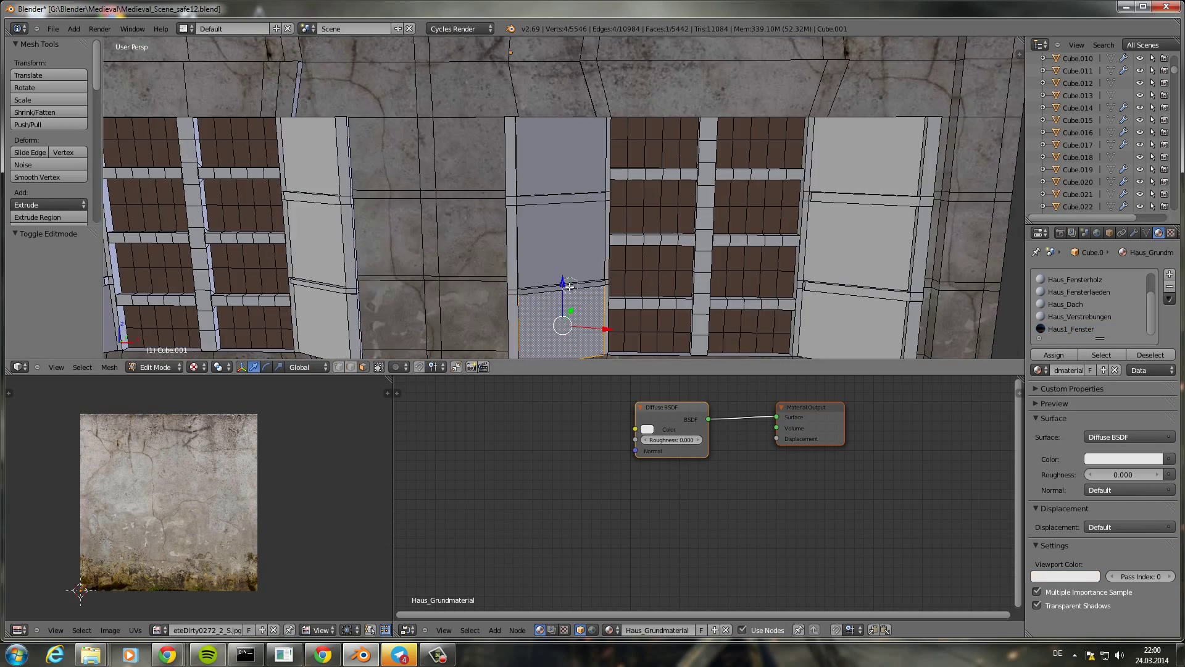
middle_click_drag(531, 201, 543, 190)
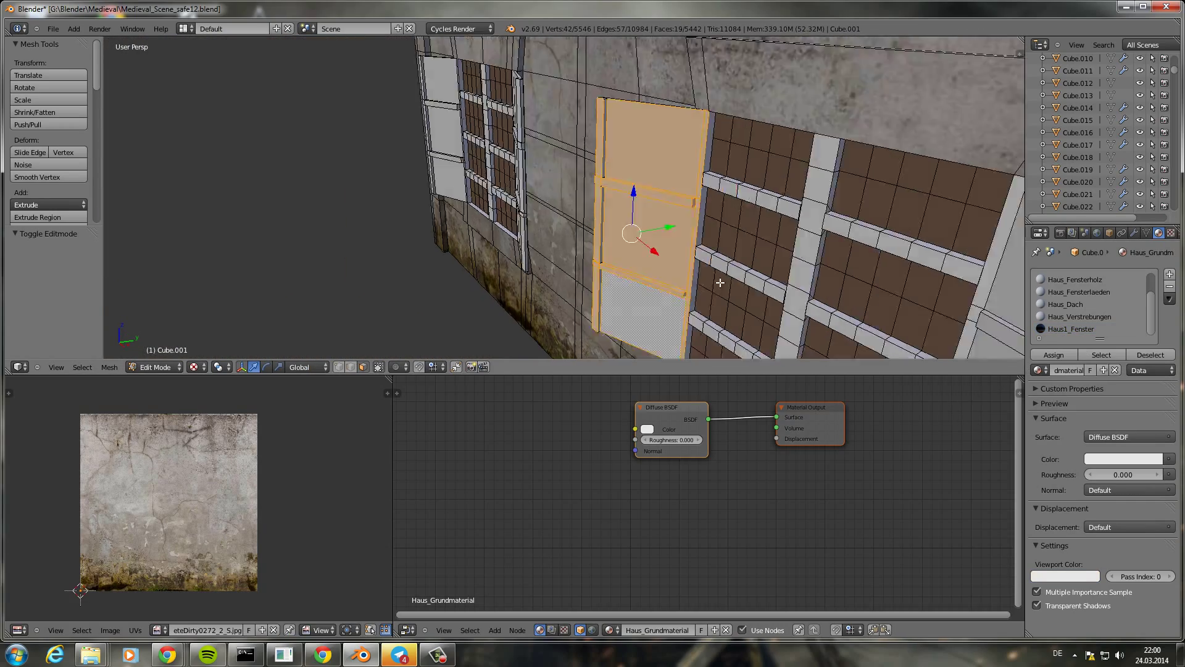
Add the shutter's edge strip and assign it Haus_Fensterlaeden.
mouse_move(720, 175)
middle_mouse_down()
mouse_move(794, 222)
mouse_move(465, 221)
mouse_move(643, 234)
middle_mouse_up()
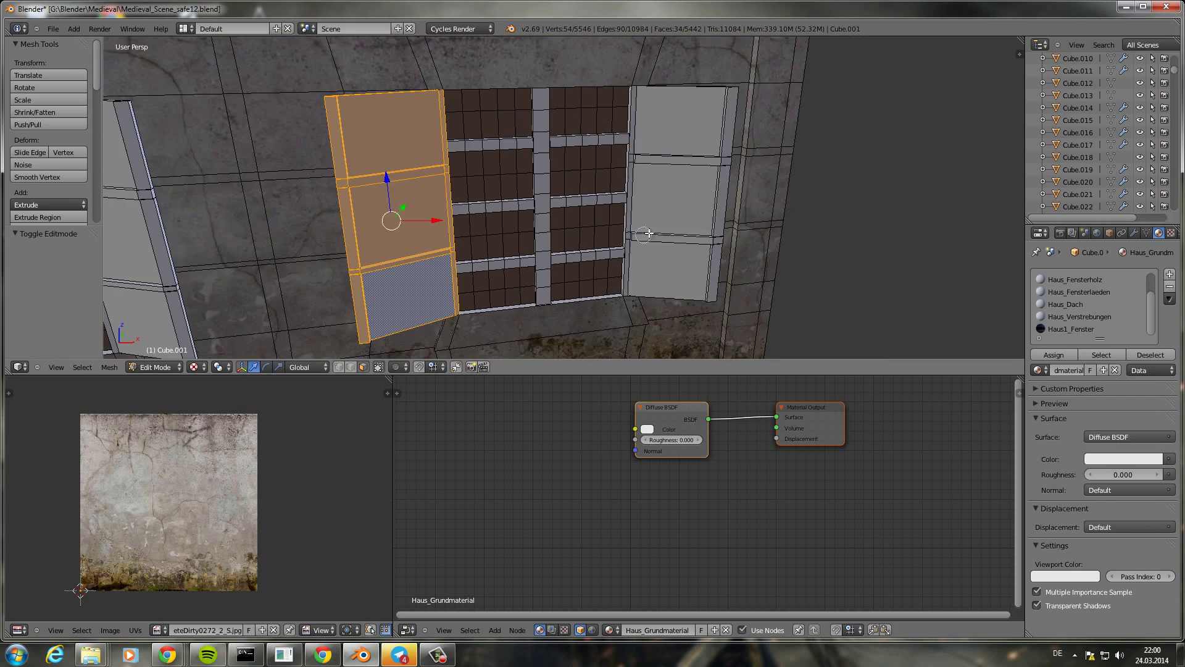
right_click(643, 154, "alt+shift")
mouse_move(643, 154)
middle_mouse_down()
mouse_move(556, 249)
mouse_move(1046, 310)
middle_mouse_up()
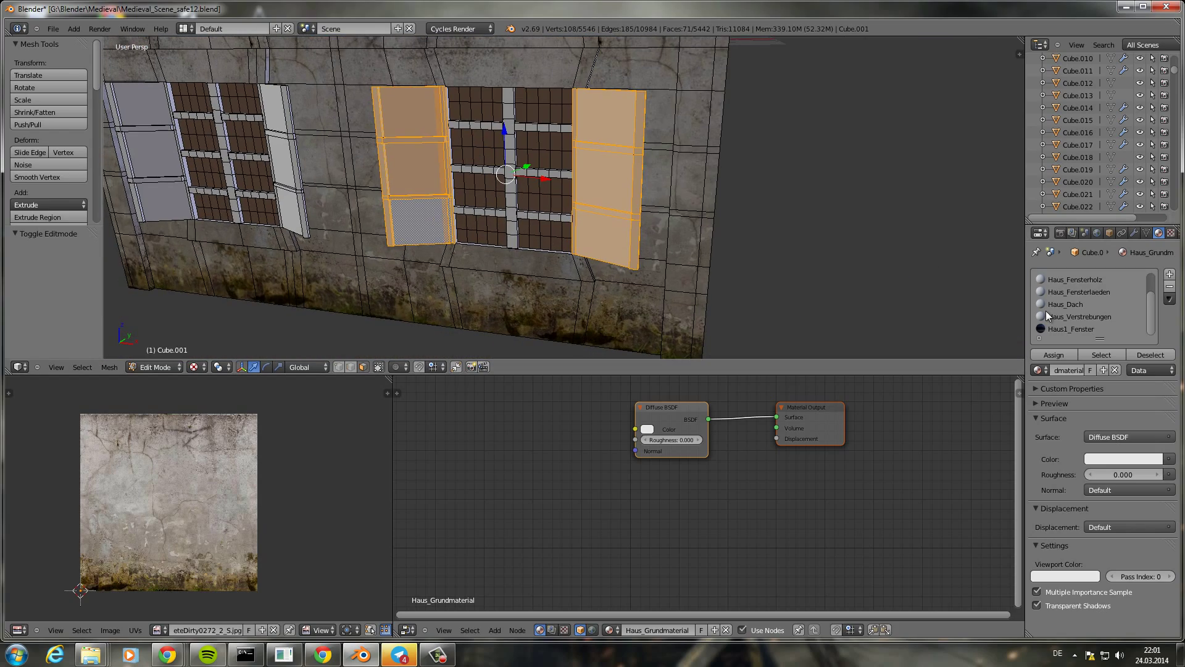
left_click(1080, 316)
left_click(1053, 355)
Select another shutter face loop and the left shutter's faces.
scroll(571, 213, "up", 3)
right_click(571, 213, "alt+shift")
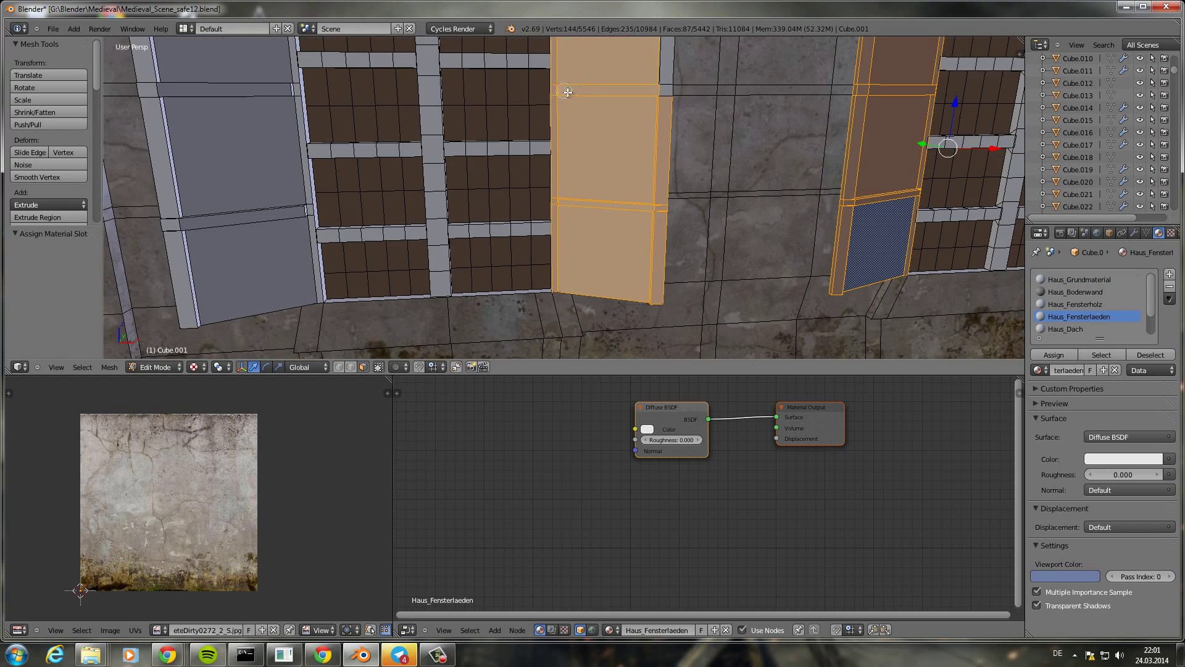
right_click(229, 123, "alt+shift")
right_click(296, 271, "alt+shift")
key("KP_1")
scroll(505, 244, "down", 3)
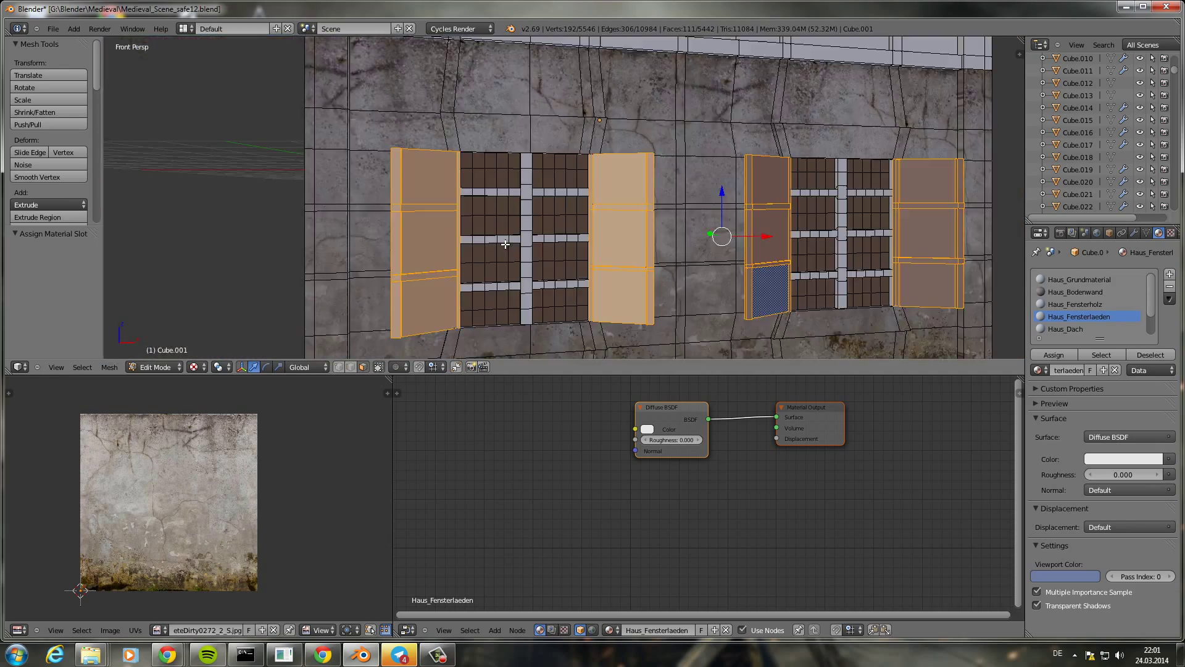
middle_click_drag(505, 244, 370, 154)
Add the remaining lower shutters and the left shutter's side faces to the selection.
right_click(370, 154, "alt+shift")
mouse_move(481, 192)
middle_mouse_down()
mouse_move(298, 173)
mouse_move(521, 134)
middle_mouse_up()
scroll(521, 134, "up", 3)
right_click(521, 134, "alt+shift")
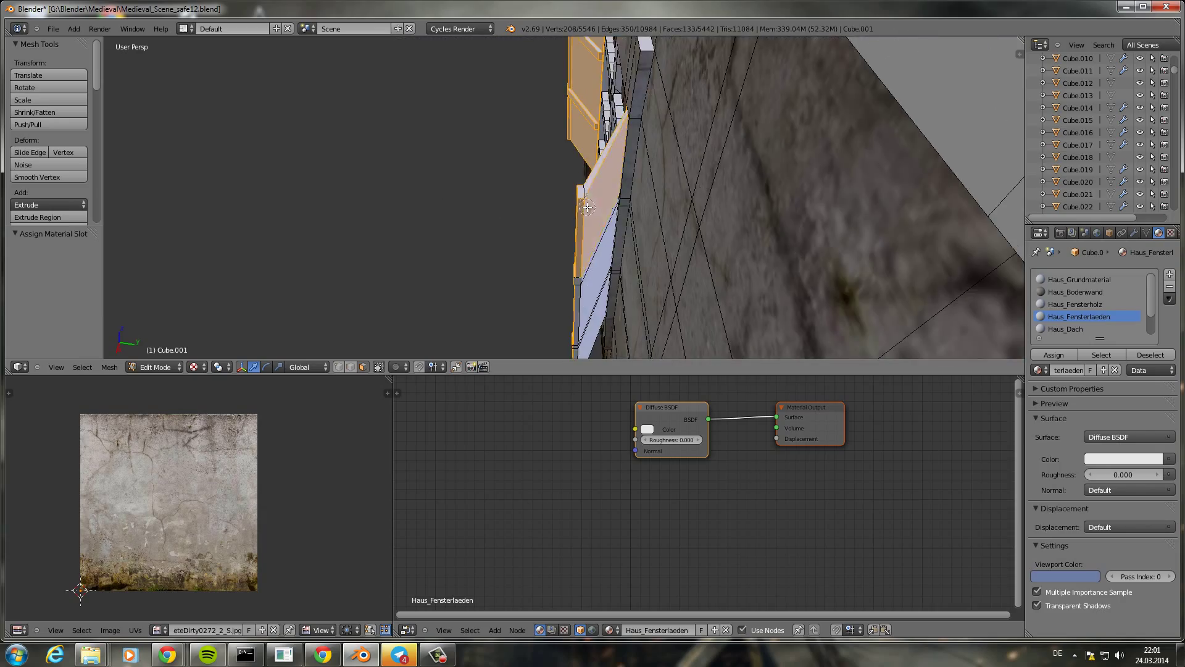
mouse_move(751, 199)
middle_mouse_down()
mouse_move(595, 152)
mouse_move(658, 209)
mouse_move(637, 208)
middle_mouse_up()
right_click(596, 152, "alt+shift")
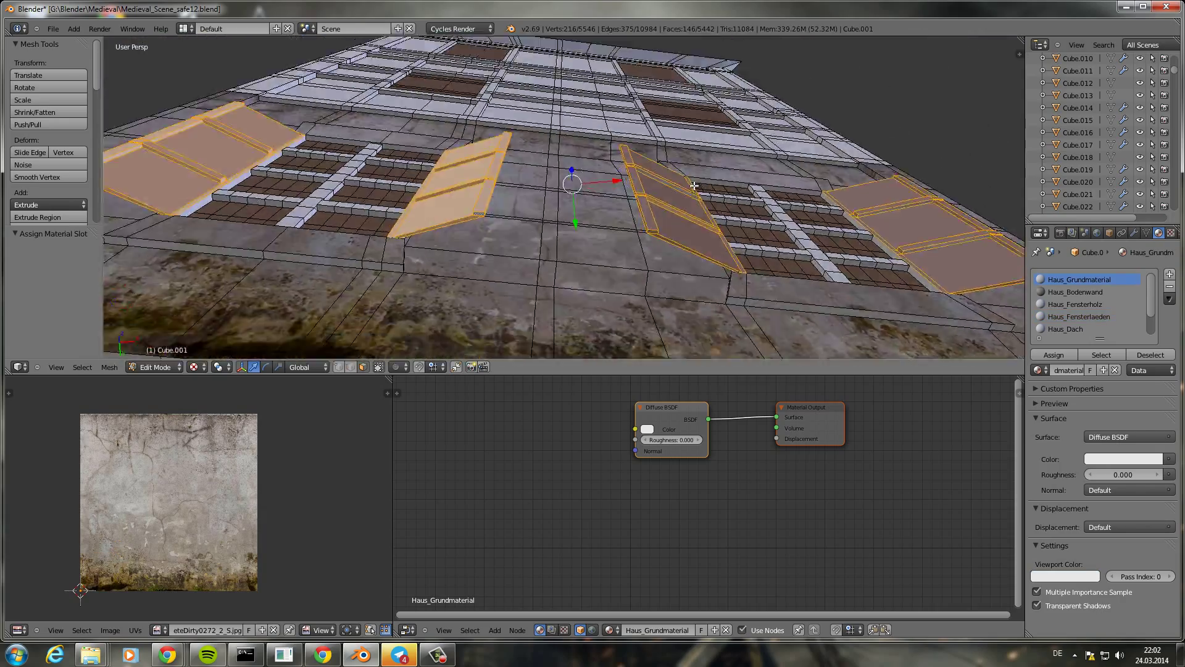
Select the shutter panels beside the dormer windows.
right_click(637, 208, "alt+shift")
scroll(637, 208, "up", 3)
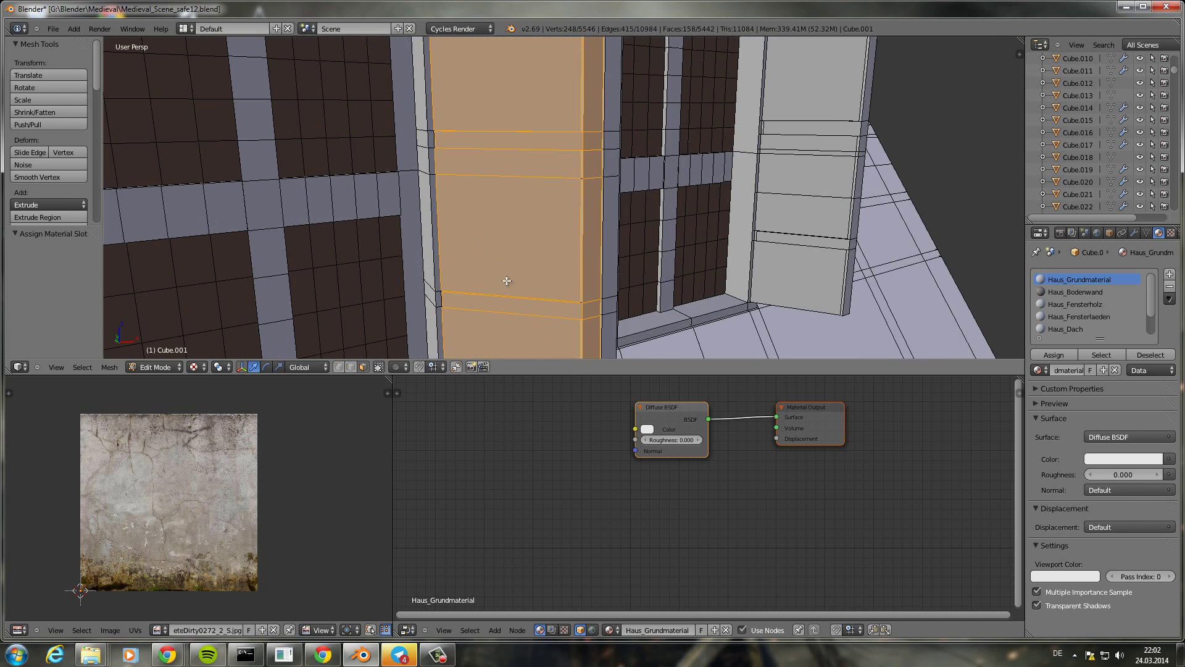
mouse_move(502, 278)
middle_mouse_down()
mouse_move(479, 212)
mouse_move(563, 176)
mouse_move(531, 262)
middle_mouse_up()
right_click(564, 176, "alt+shift")
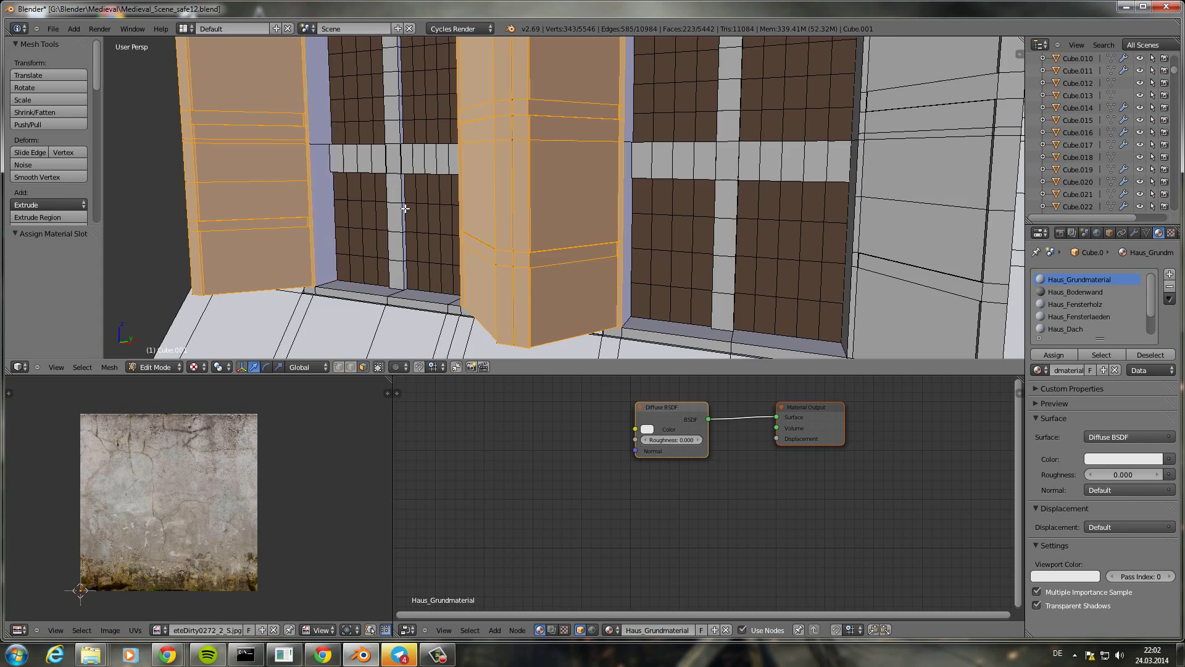
middle_click_drag(405, 209, 432, 247)
scroll(476, 281, "up", 3)
right_click(475, 281, "alt+shift")
Add the dormer shutters' side faces and assign them Haus_Fensterlaeden.
middle_click_drag(478, 151, 574, 262)
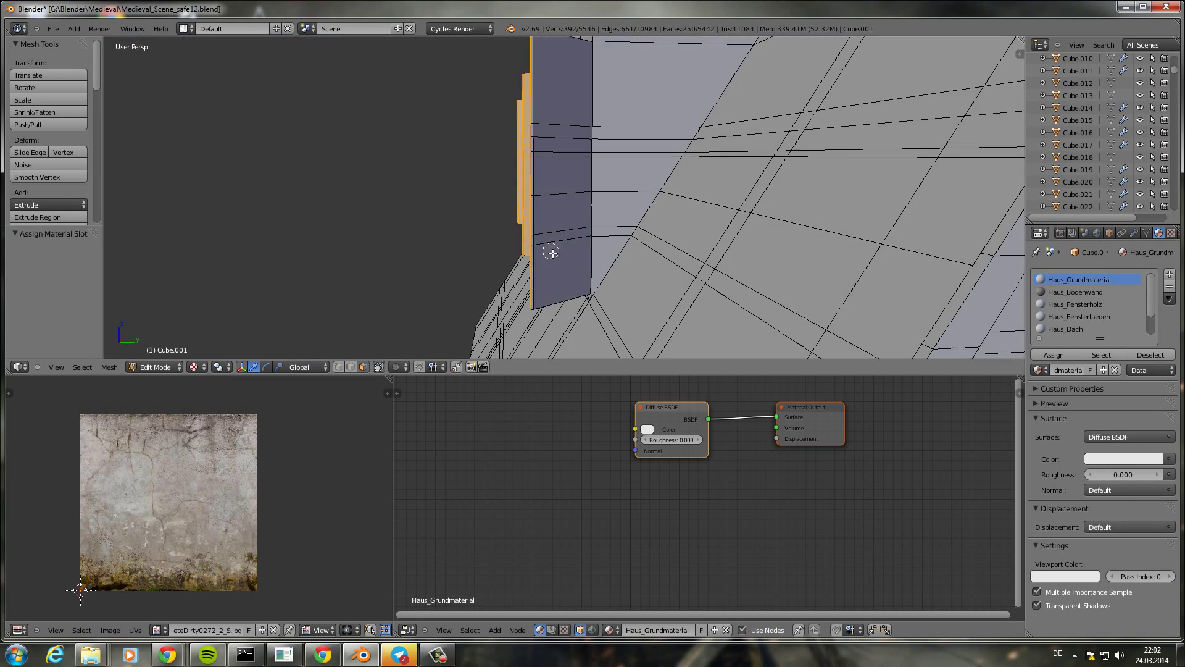
right_click(574, 262, "alt+shift")
scroll(573, 262, "down", 3)
scroll(647, 49, "up", 3)
scroll(646, 48, "down", 5)
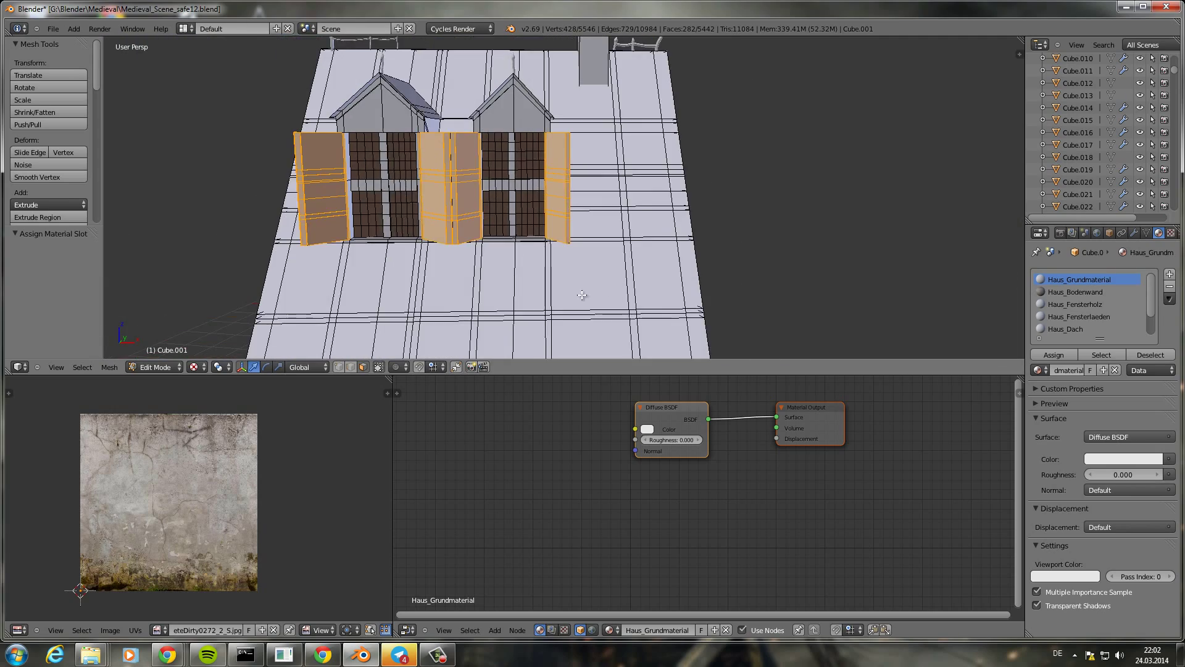
left_click(1079, 316)
left_click(1054, 354)
Assign Haus_Fensterlaeden to a missed dormer shutter face loop.
key("Tab")
key("Tab")
mouse_move(624, 216)
middle_mouse_down()
mouse_move(492, 219)
mouse_move(583, 196)
middle_mouse_up()
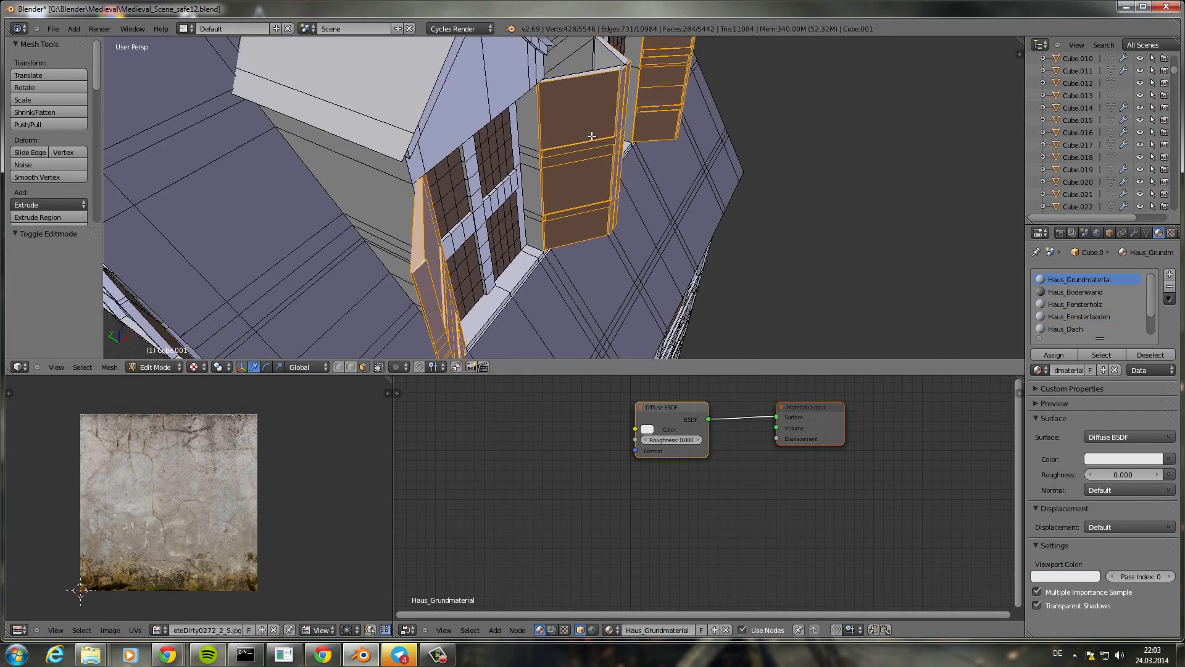
right_click(583, 196, "alt+shift")
scroll(574, 209, "down", 3)
scroll(574, 208, "down", 3)
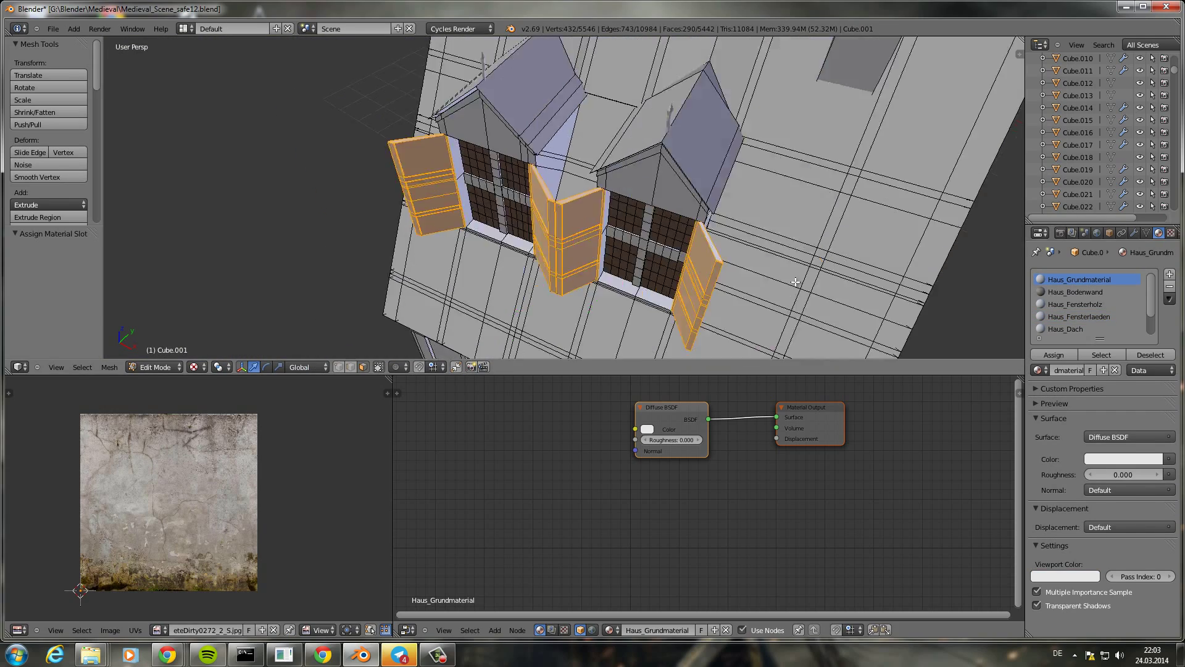
left_click(1079, 316)
left_click(1054, 355)
Return to Object Mode and view the blue-shuttered house from the front.
key("Tab")
key("shift+z")
key("KP_5")
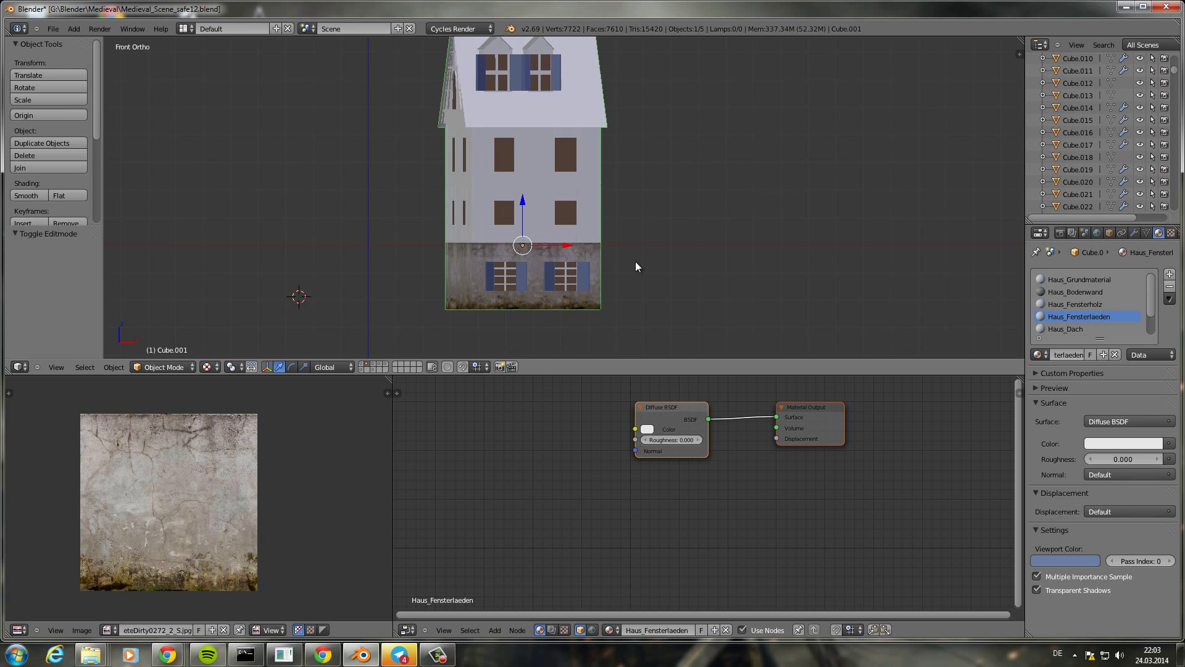
Give the shutter material's colour an image texture using wsShutters0045_S.jpg.
middle_click_drag(609, 201, 617, 263)
left_click(1168, 443)
left_click(939, 543)
left_click(1131, 459)
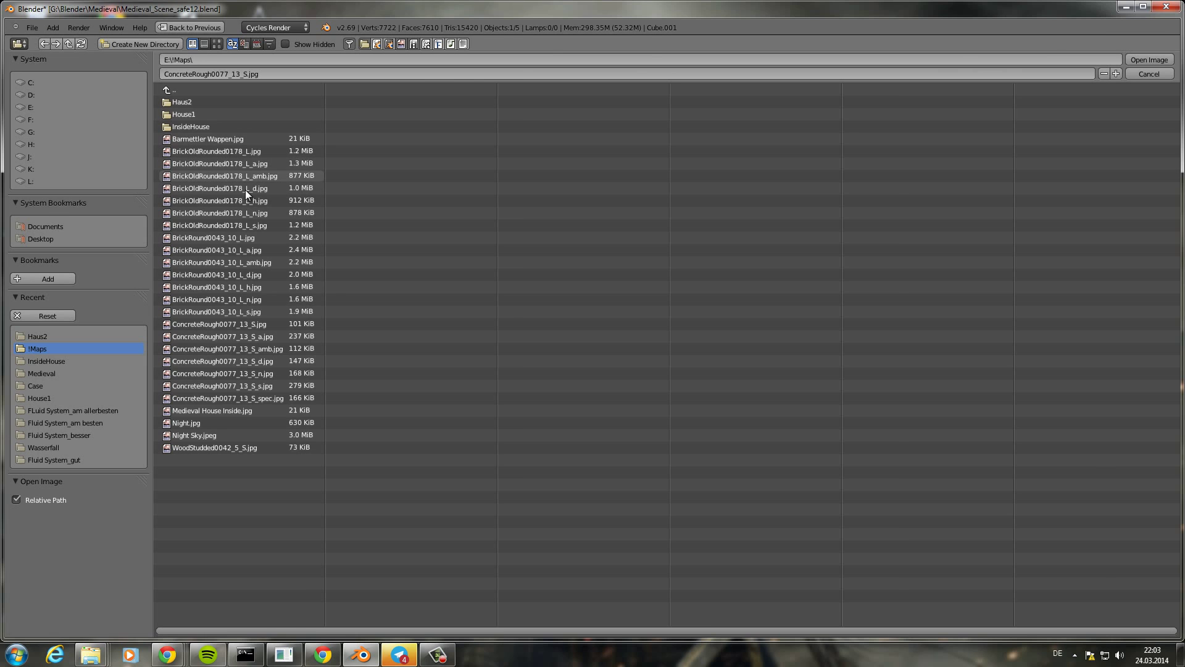
left_click(182, 102)
double_click(229, 274)
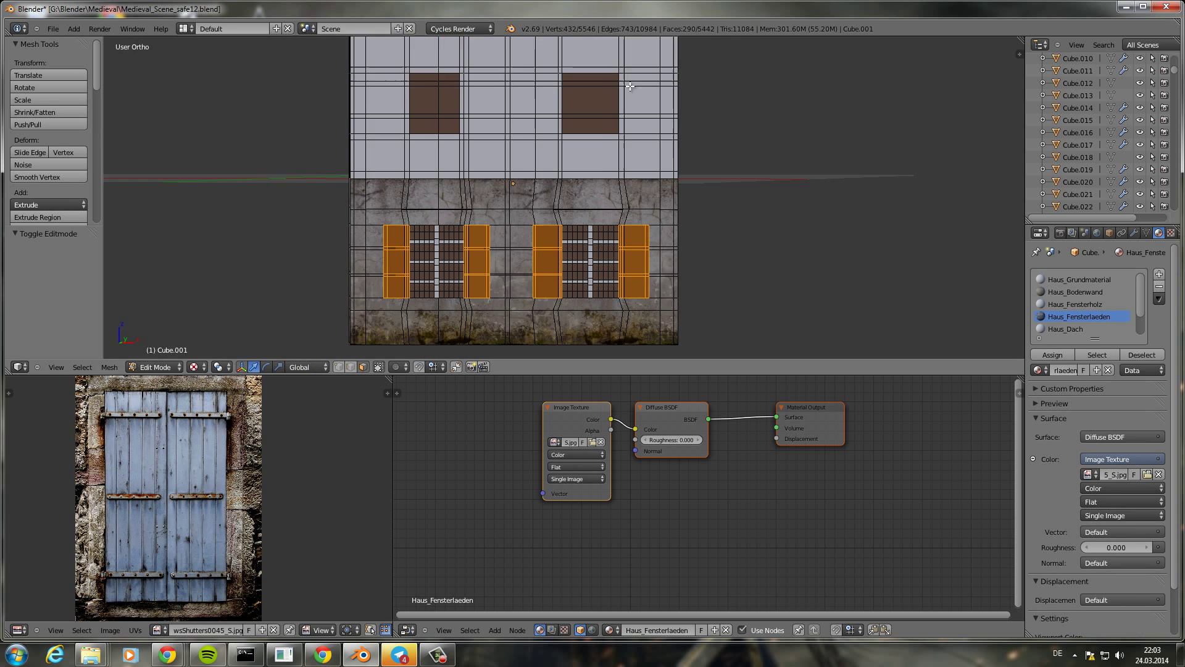
Move, scale and horizontally stretch the shutter UV island over the image.
scroll(240, 570, "down", 2)
key("g")
left_click(240, 570)
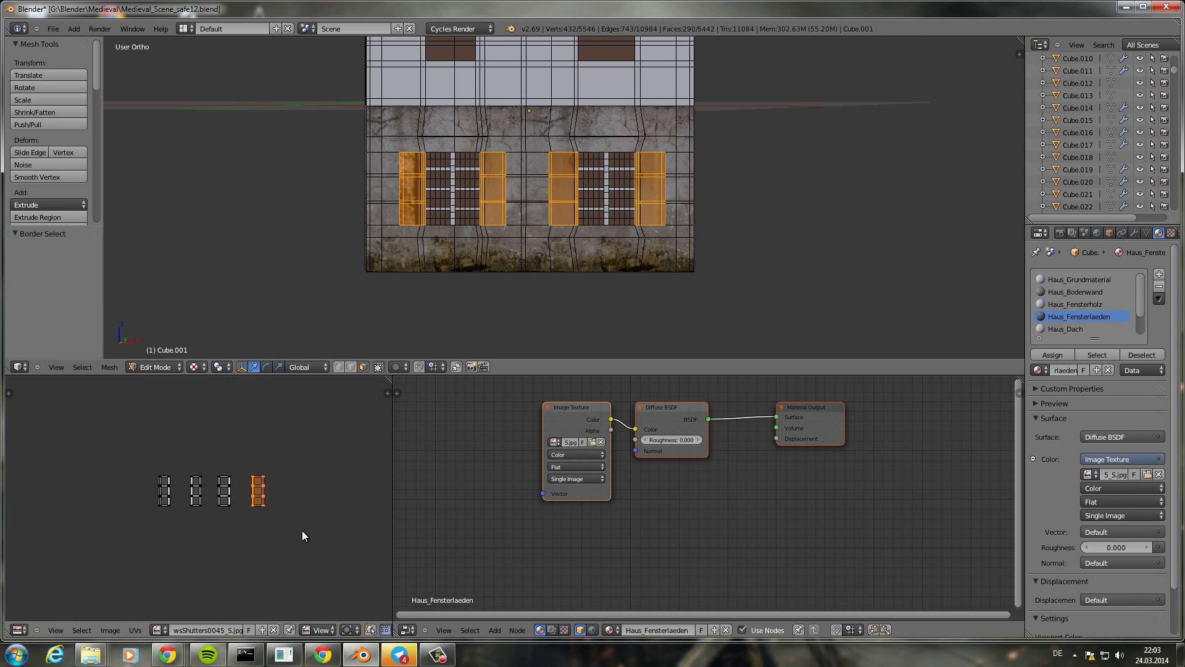
key("Home")
key("s")
left_click(204, 492)
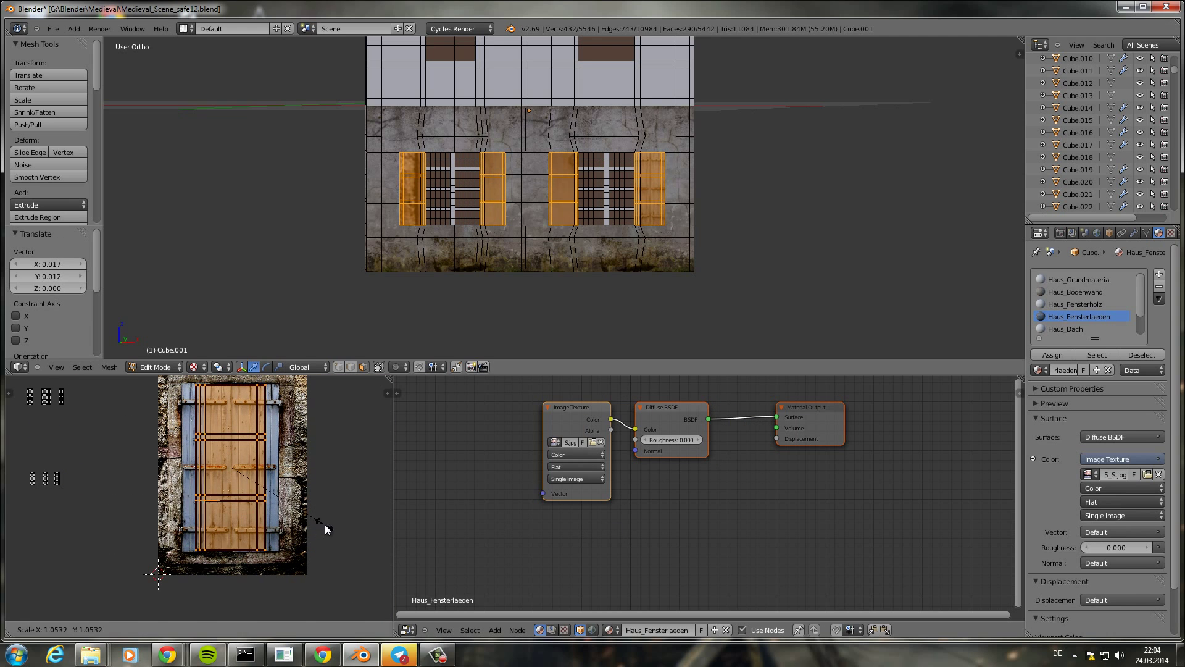
key("x")
left_click(344, 423)
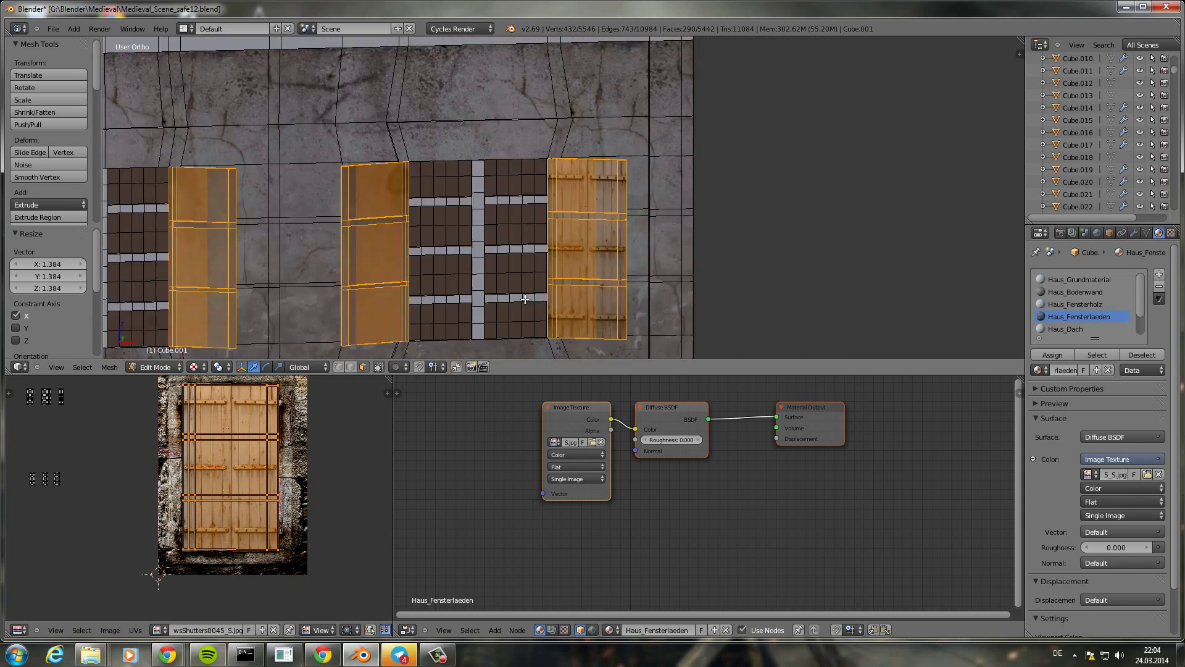
Re-project the shutter UVs from the front view of the wall.
scroll(525, 298, "down", 3)
middle_click_drag(525, 298, 575, 217)
scroll(344, 326, "down", 1)
key("u")
left_click(343, 326)
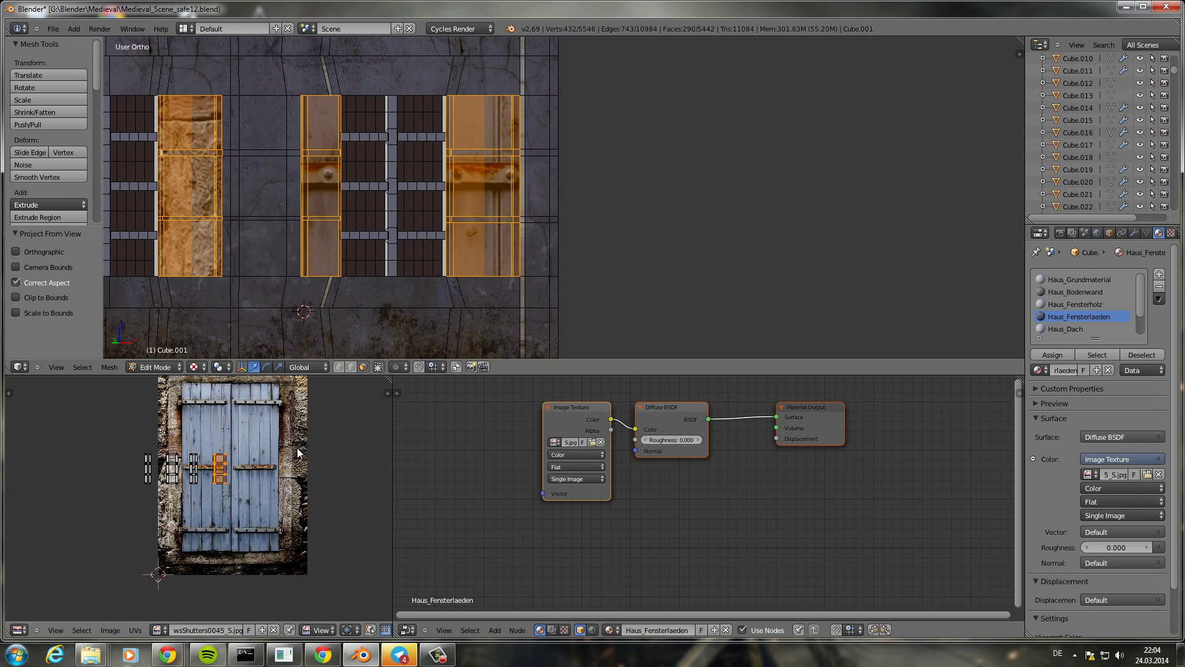
key("ctrl+p")
key("Tab")
Back in Edit Mode, deselect all UVs and box-select the small left island.
scroll(450, 323, "down", 1)
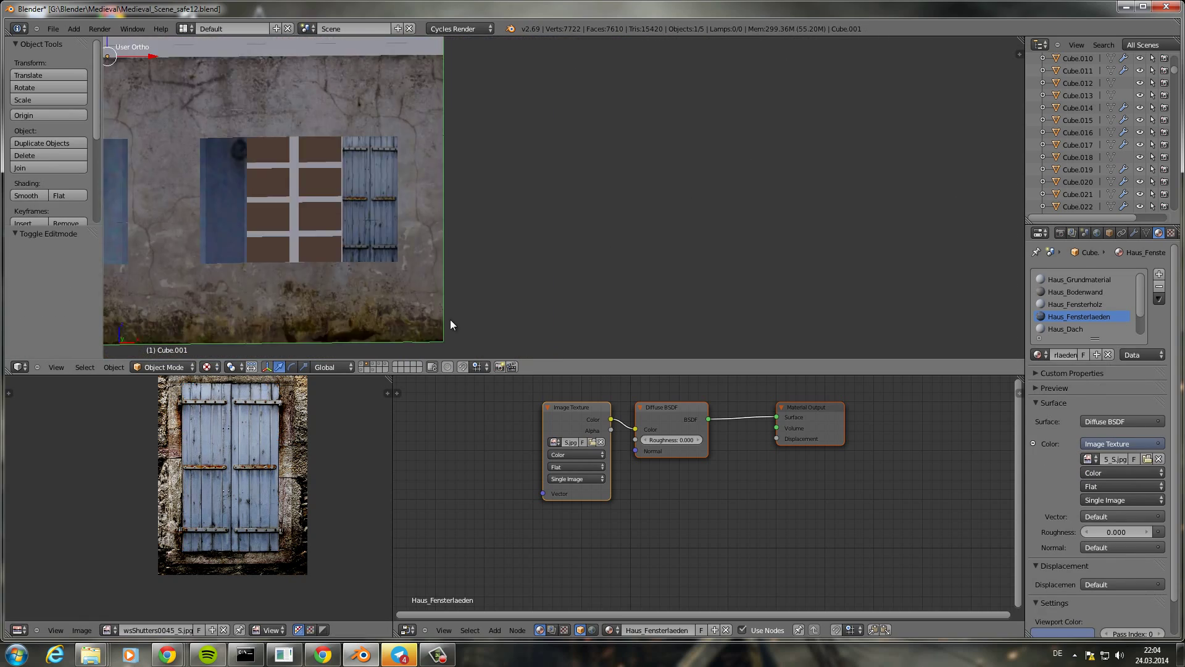
scroll(389, 328, "down", 2)
scroll(389, 329, "up", 2)
key("Tab")
key("a")
scroll(102, 482, "down", 2)
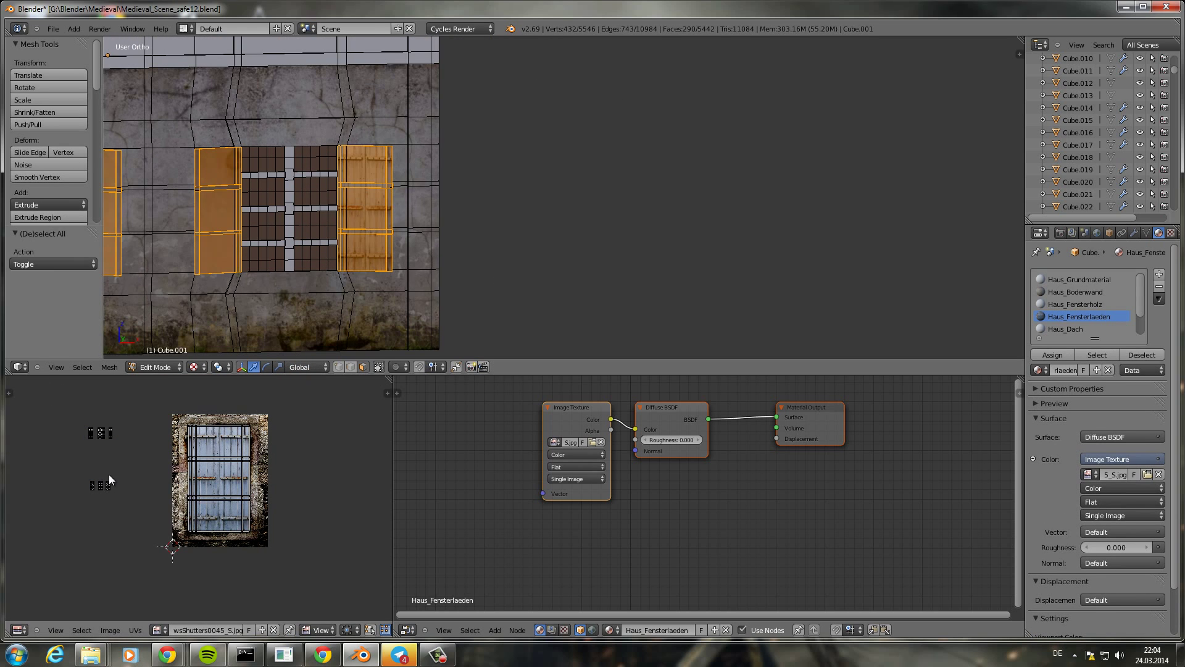
left_click(311, 513)
key("b")
left_click_drag(111, 493, 97, 469)
Scale and reposition the left UV island to fit the shutter image.
scroll(98, 469, "up", 2)
key("s")
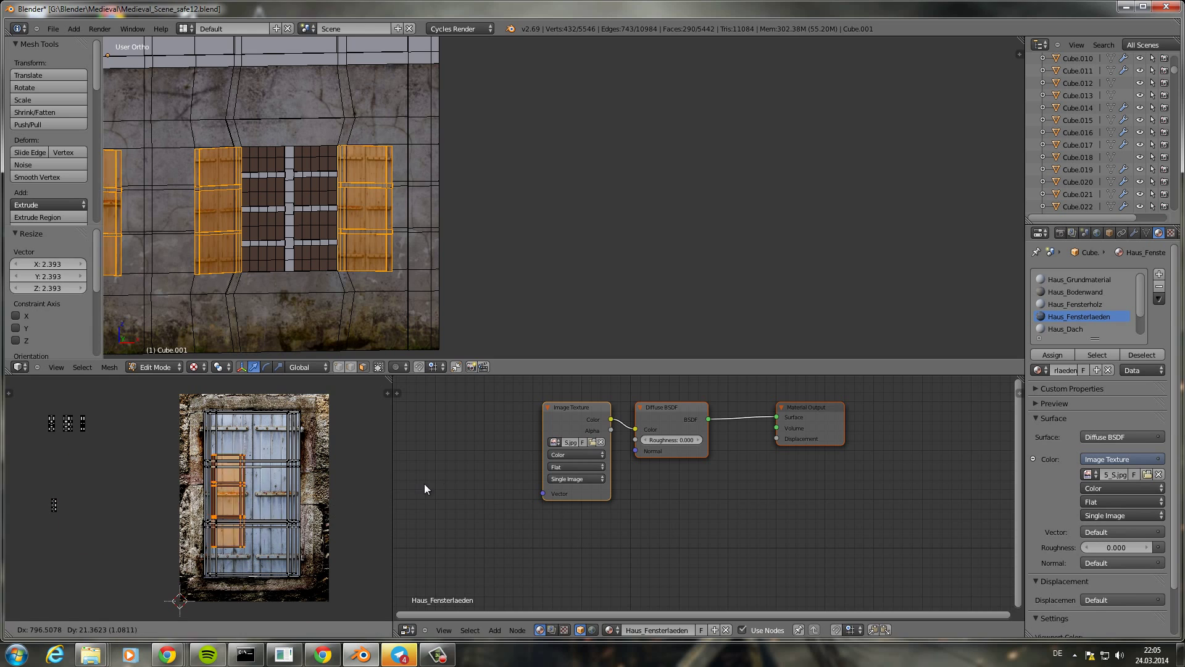
right_click(391, 471)
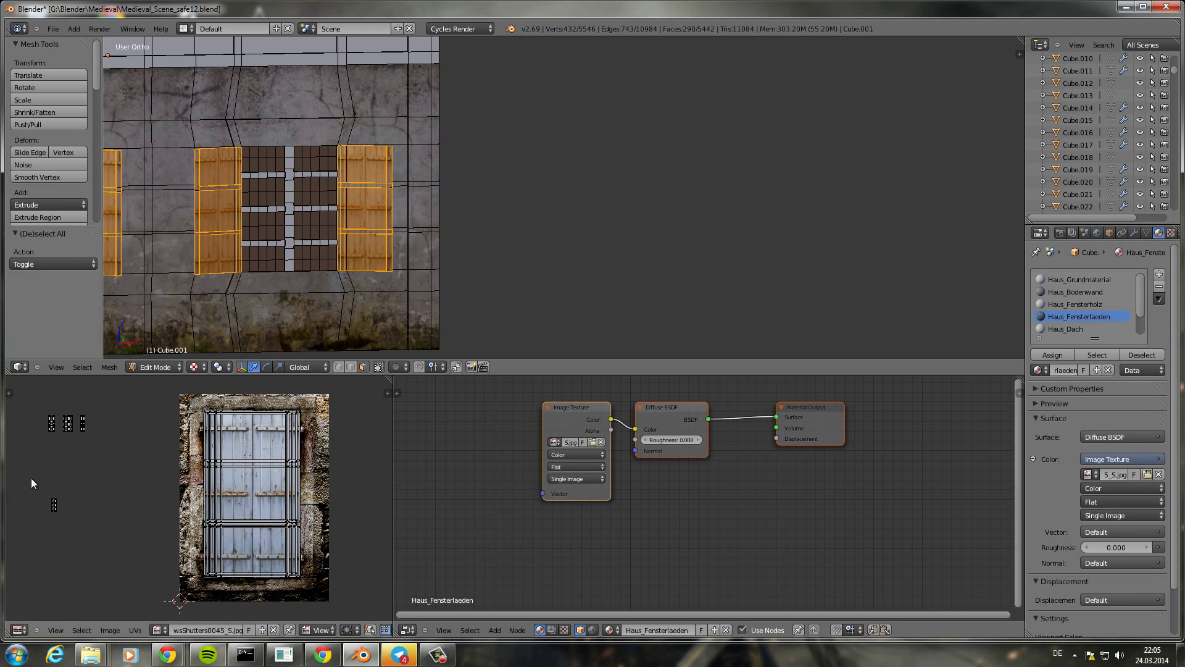
key("s")
right_click(372, 535)
key("g")
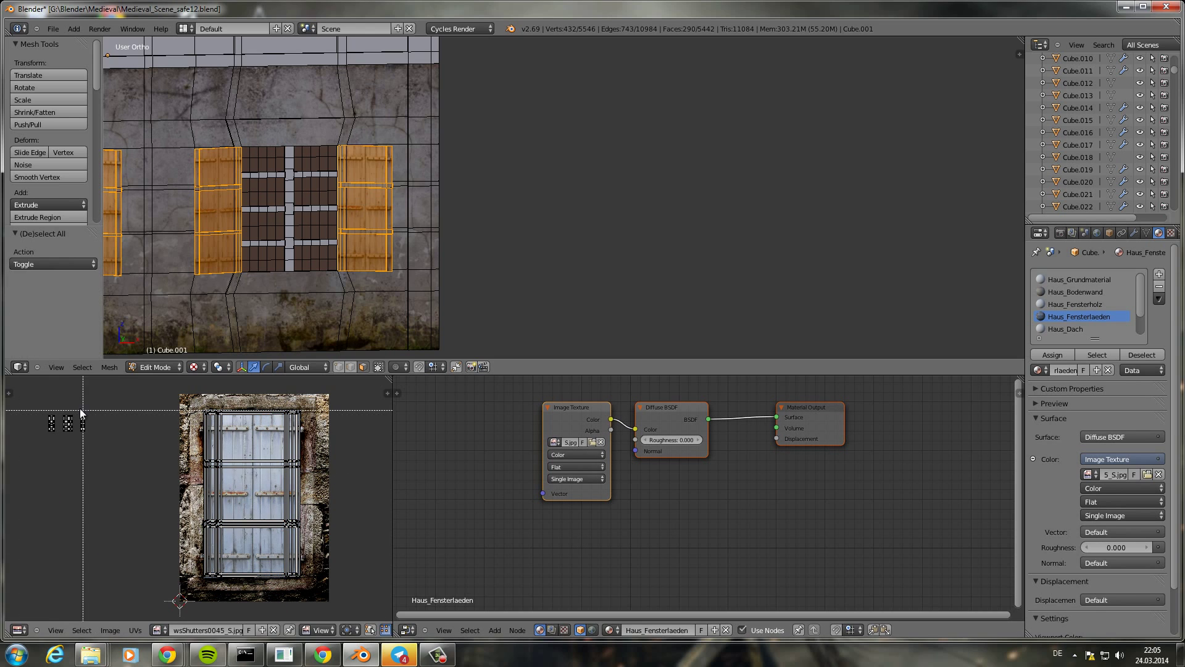
left_click(369, 528)
key("s")
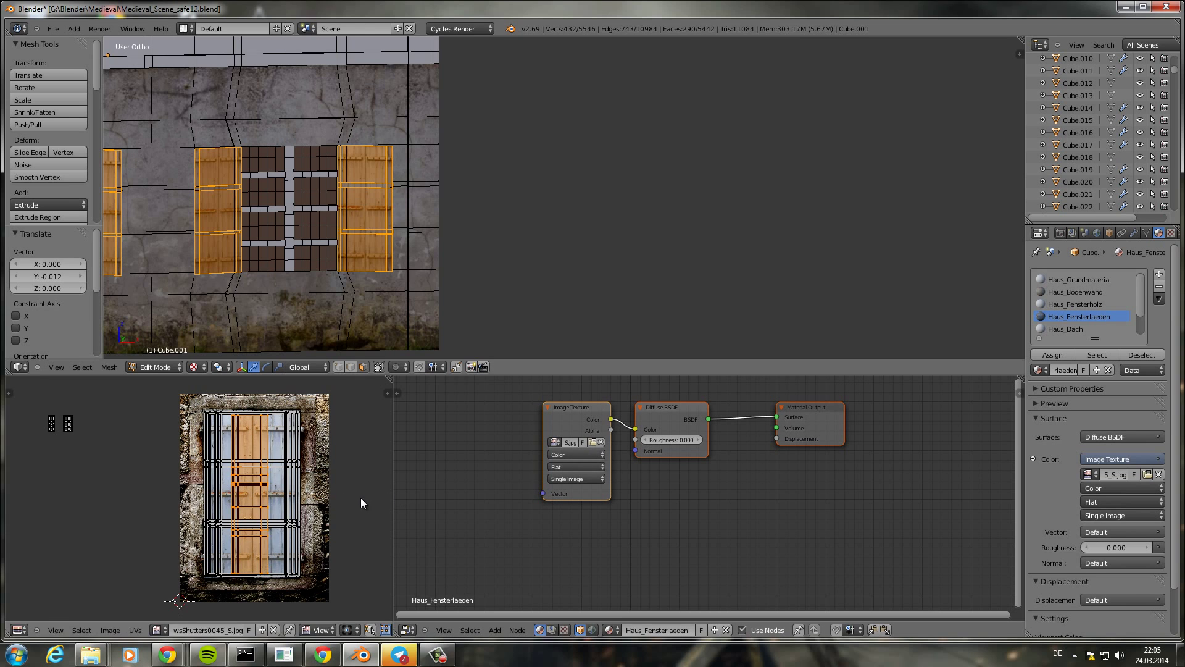
left_click(347, 494)
Resize, move and slightly shrink the remaining UV island, then check the shutters in Object Mode.
key("a")
key("a")
key("s")
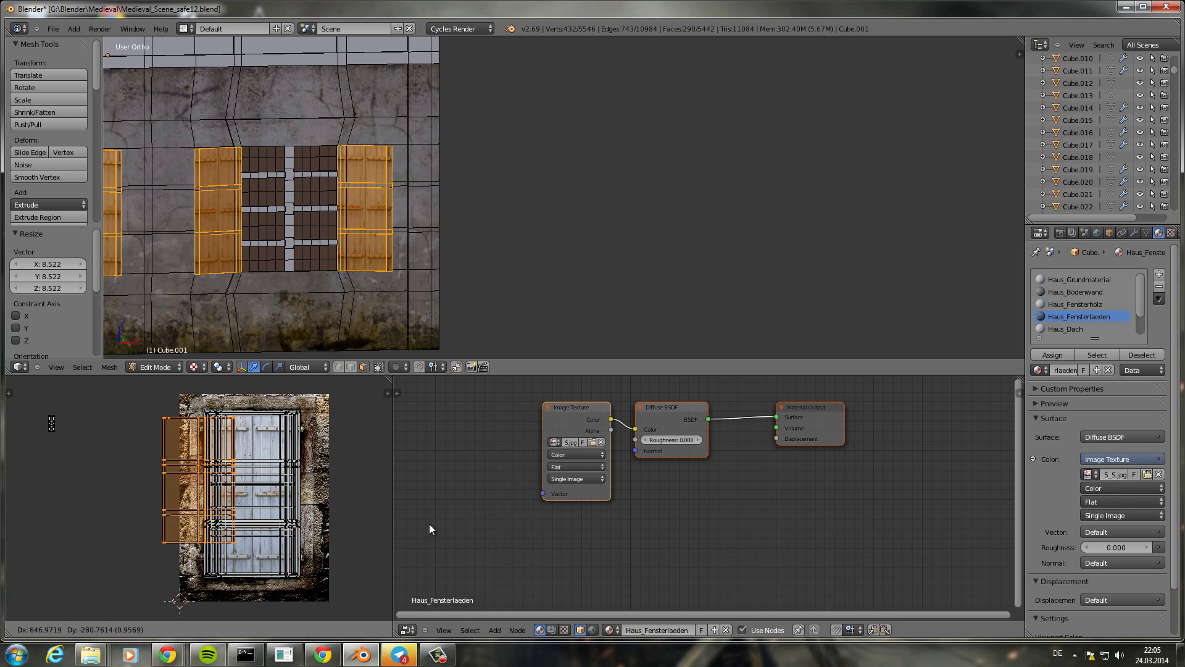
left_click(394, 527)
key("g")
left_click(338, 535)
key("s")
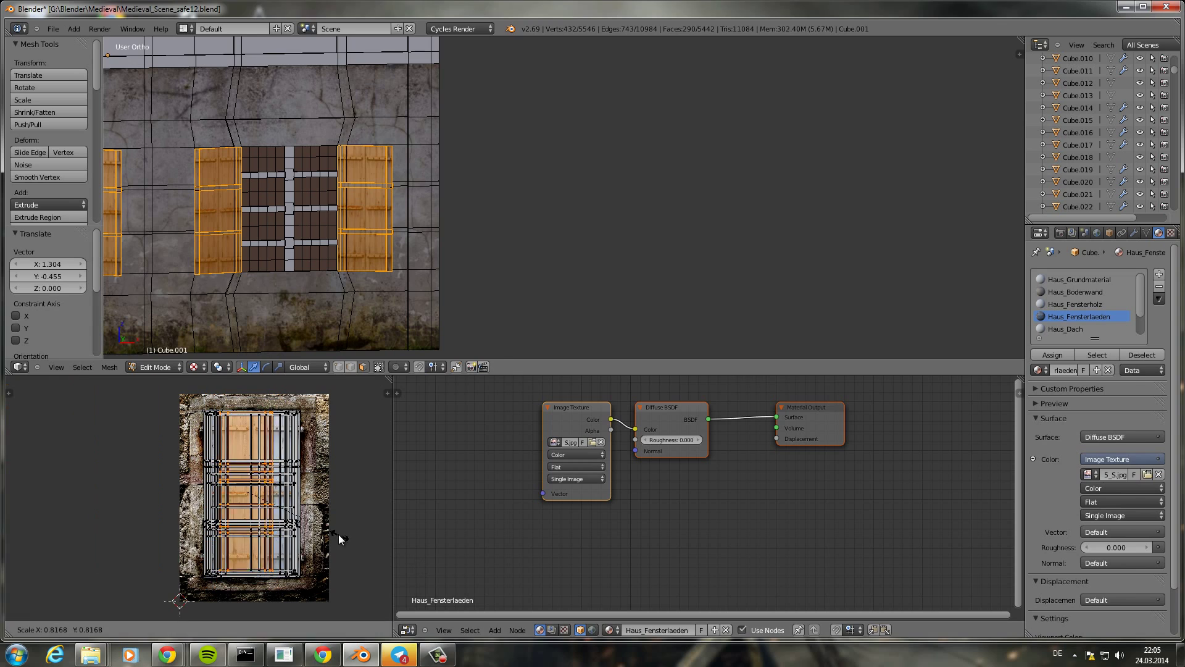
left_click(376, 538)
key("Tab")
scroll(410, 276, "down", 5)
mouse_move(410, 276)
middle_mouse_down()
mouse_move(420, 249)
mouse_move(592, 259)
mouse_move(489, 237)
middle_mouse_up()
Enter Edit Mode on the house mesh and frame the walls for beam selection.
key("KP_0")
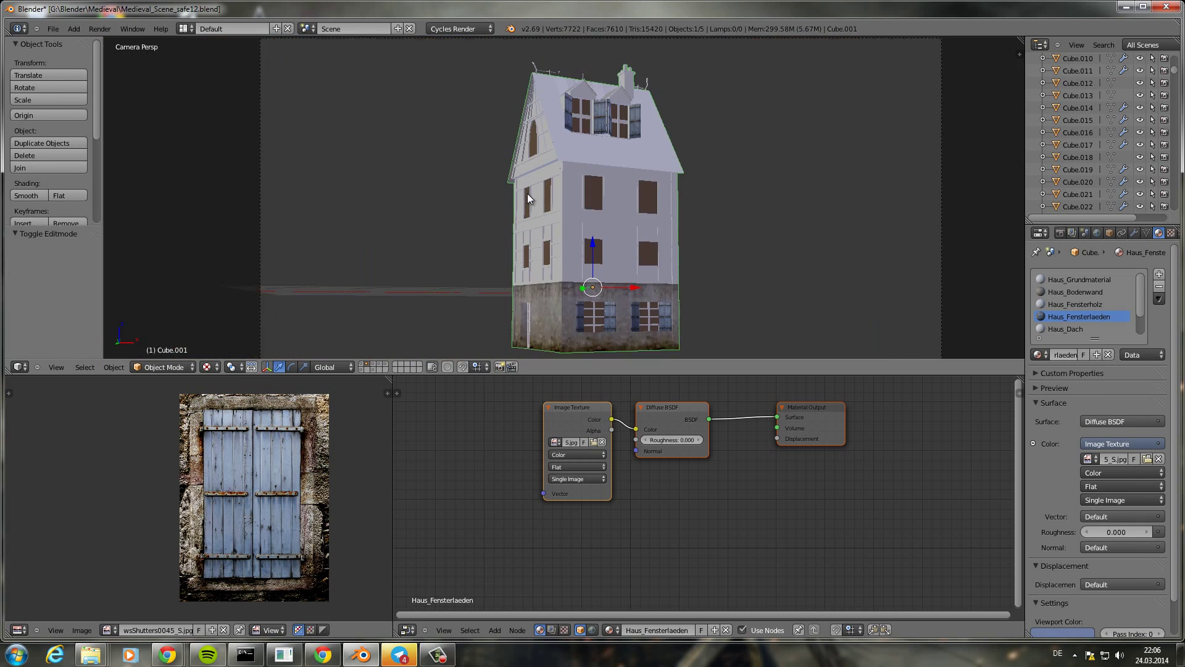
middle_click_drag(300, 302, 587, 250)
key("Tab")
scroll(617, 203, "up", 3)
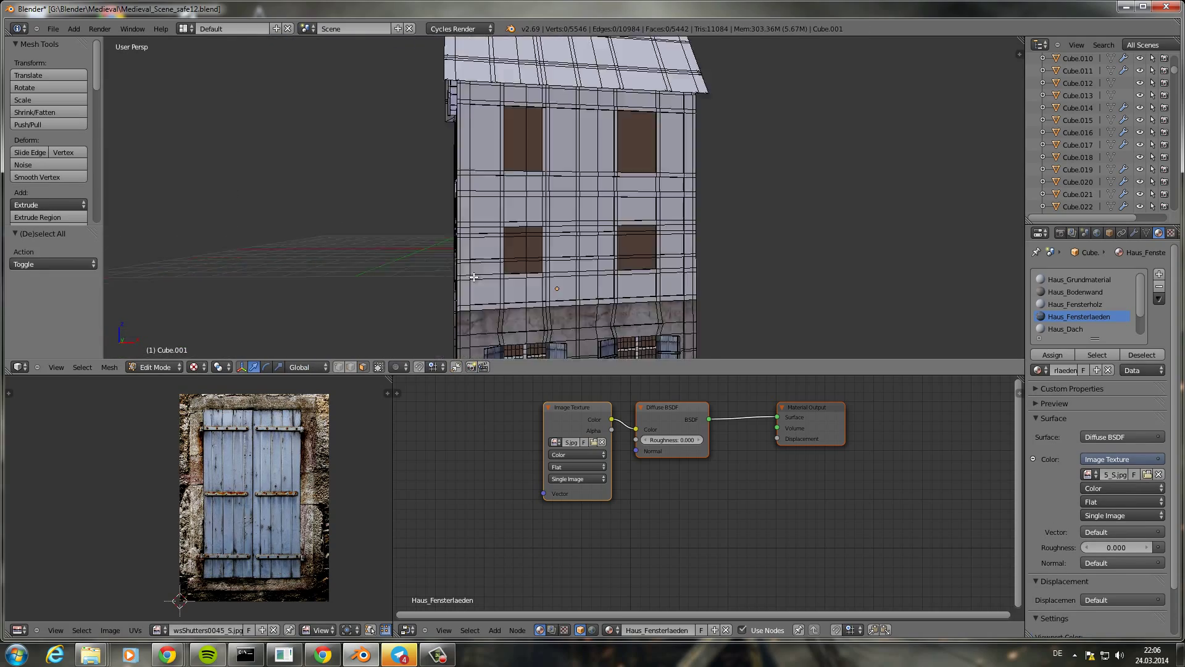
key("a")
right_click(651, 319)
scroll(645, 133, "down", 3)
key("Tab")
mouse_move(645, 133)
middle_mouse_down()
mouse_move(712, 250)
mouse_move(497, 290)
middle_mouse_up()
key("Tab")
scroll(497, 290, "up", 3)
middle_click_drag(606, 276, 482, 234)
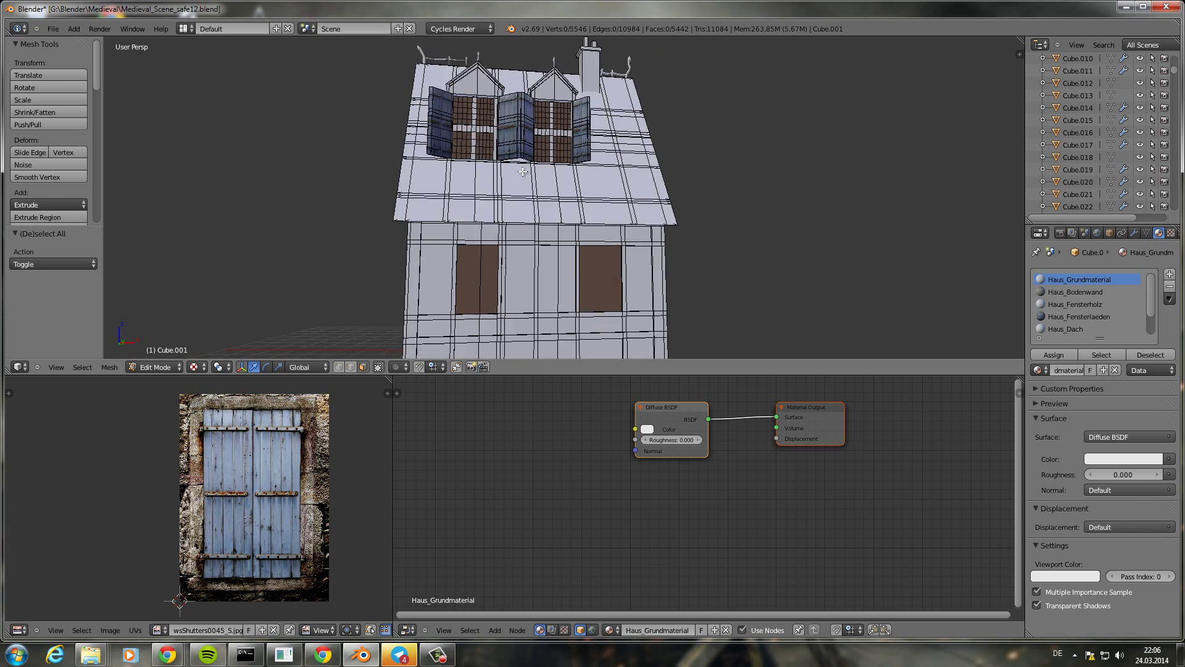
scroll(482, 234, "up", 5)
middle_click_drag(485, 350, 482, 190, "shift")
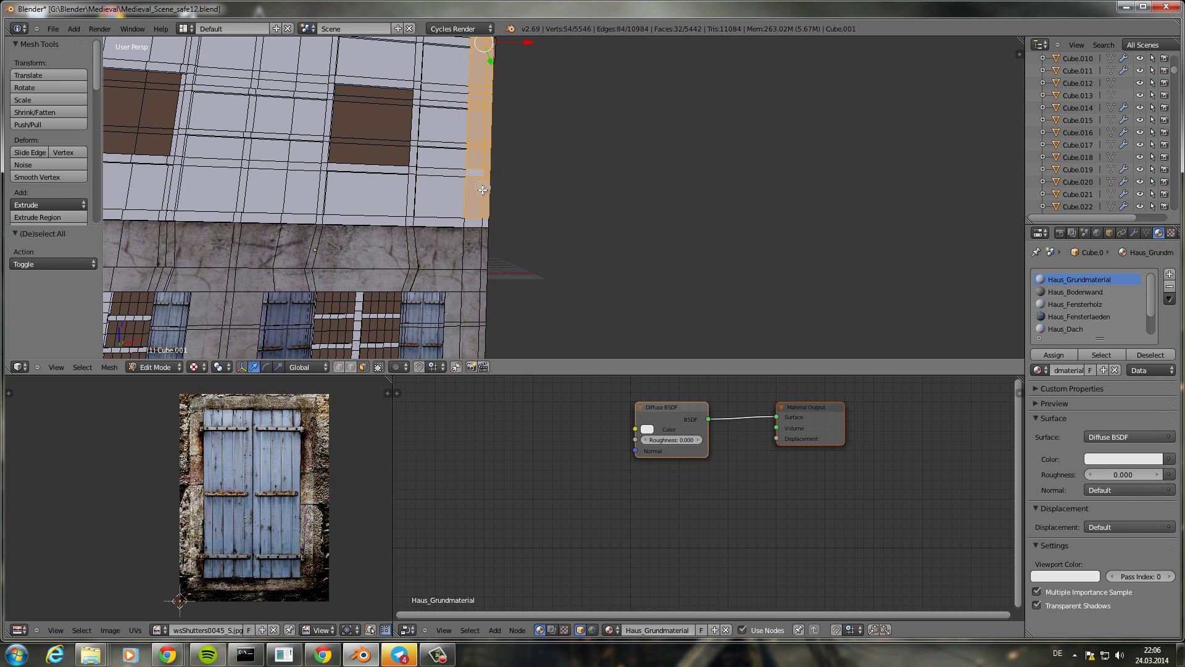
scroll(441, 238, "up", 2)
key("Tab")
key("Tab")
Select the lower-storey beam strips around the left window.
right_click(401, 340, "shift")
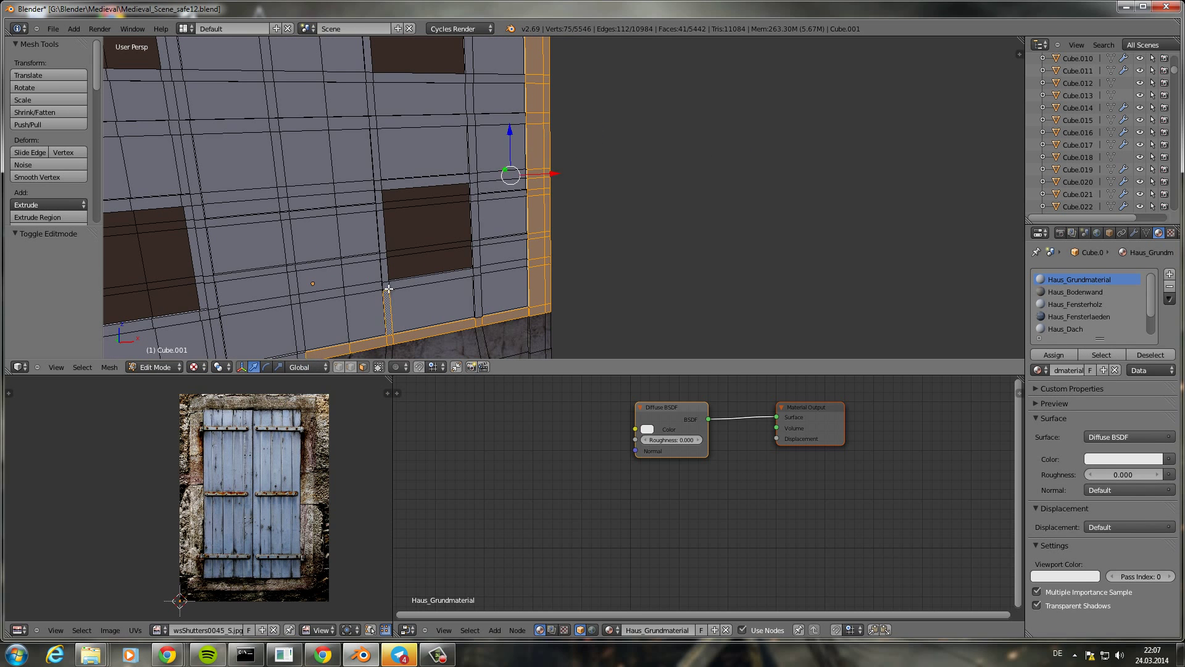
middle_click_drag(379, 198, 424, 174)
scroll(423, 175, "up", 3)
right_click(521, 168, "alt+shift")
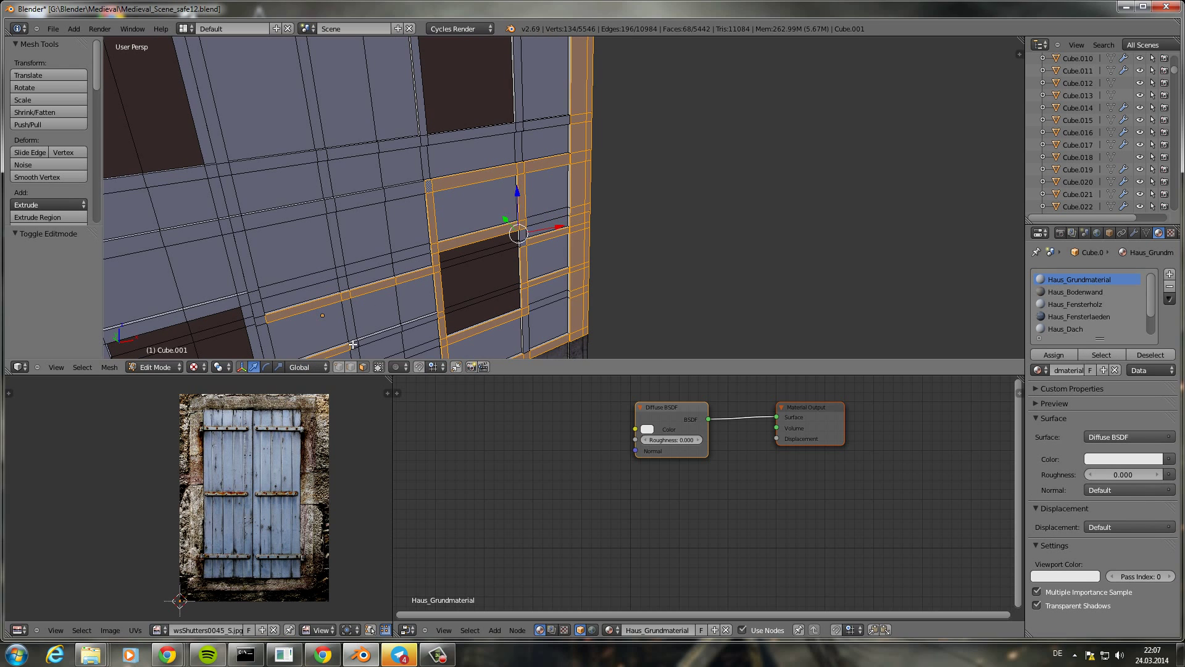
right_click(395, 193, "alt+shift")
middle_click_drag(328, 238, 489, 246)
right_click(489, 246, "alt+shift")
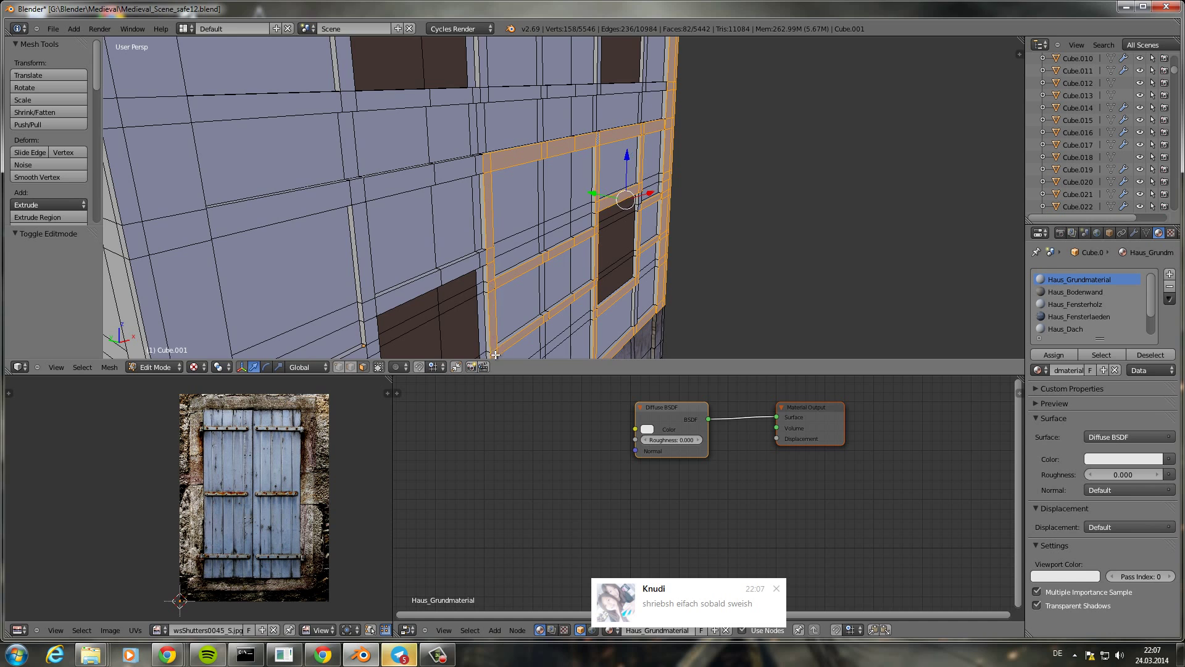
middle_click_drag(495, 354, 467, 258)
right_click(468, 258, "alt+shift")
right_click(412, 268, "alt+shift")
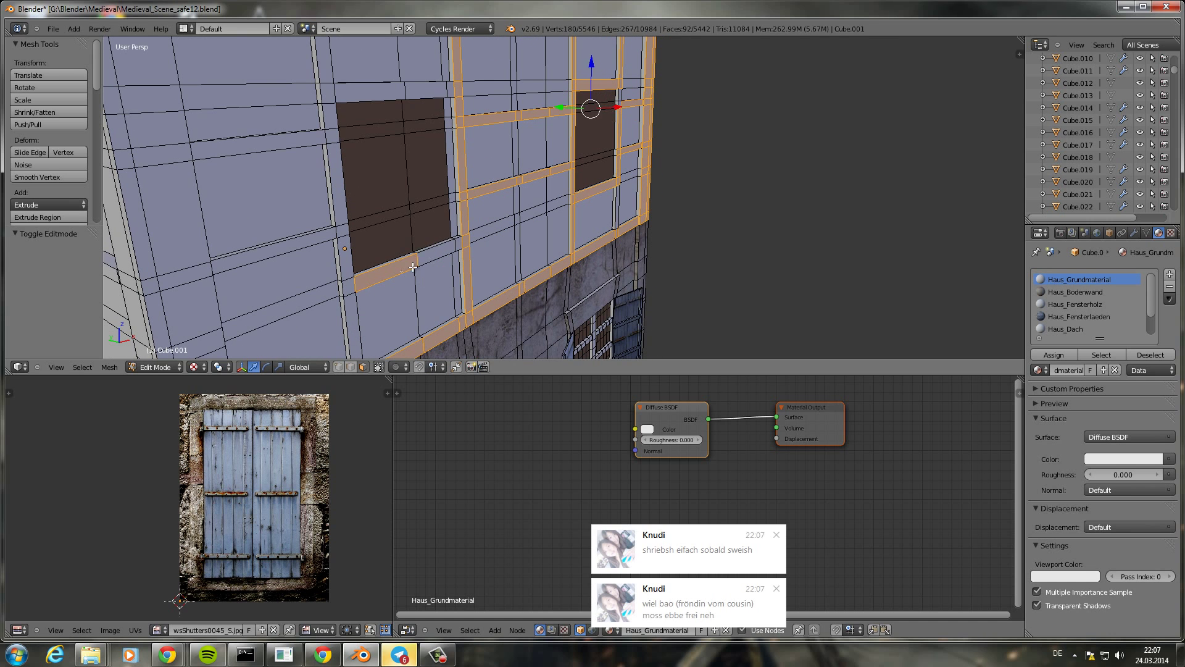
right_click(349, 289, "alt+shift")
right_click(260, 253, "alt+shift")
right_click(140, 165, "alt+shift")
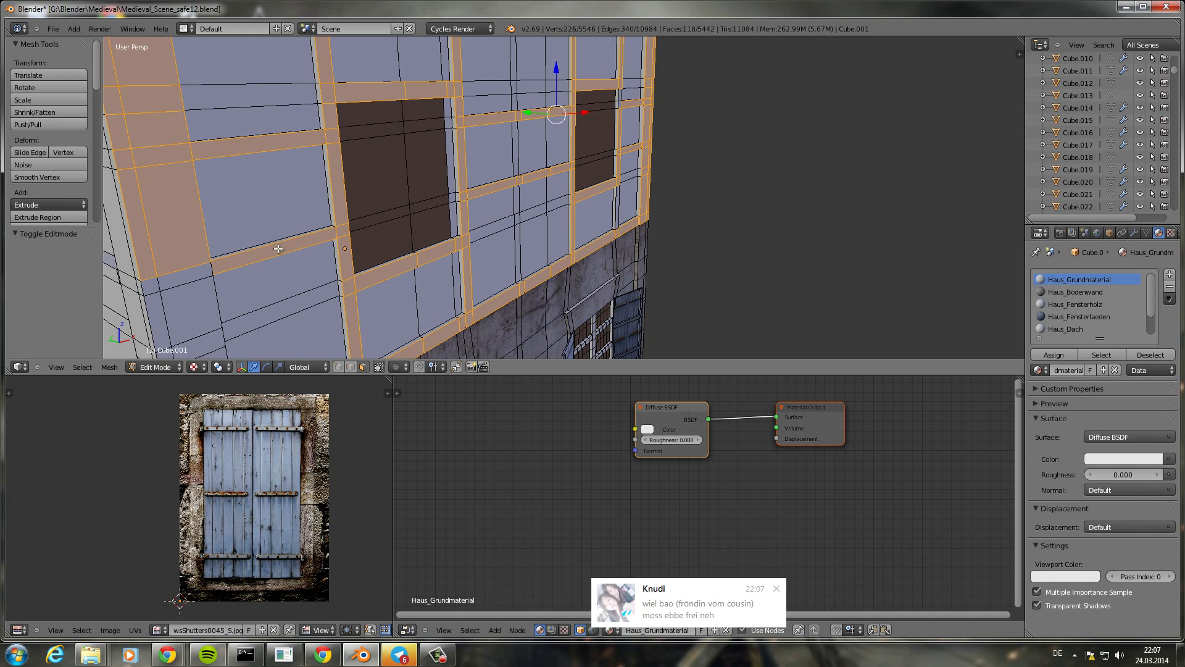
Add the beam strips around the house corner, including the vertical corner beam.
middle_click_drag(279, 248, 785, 255)
right_click(475, 185, "alt+shift")
middle_click_drag(629, 234, 435, 124)
right_click(435, 123, "alt+shift")
right_click(648, 282, "alt+shift")
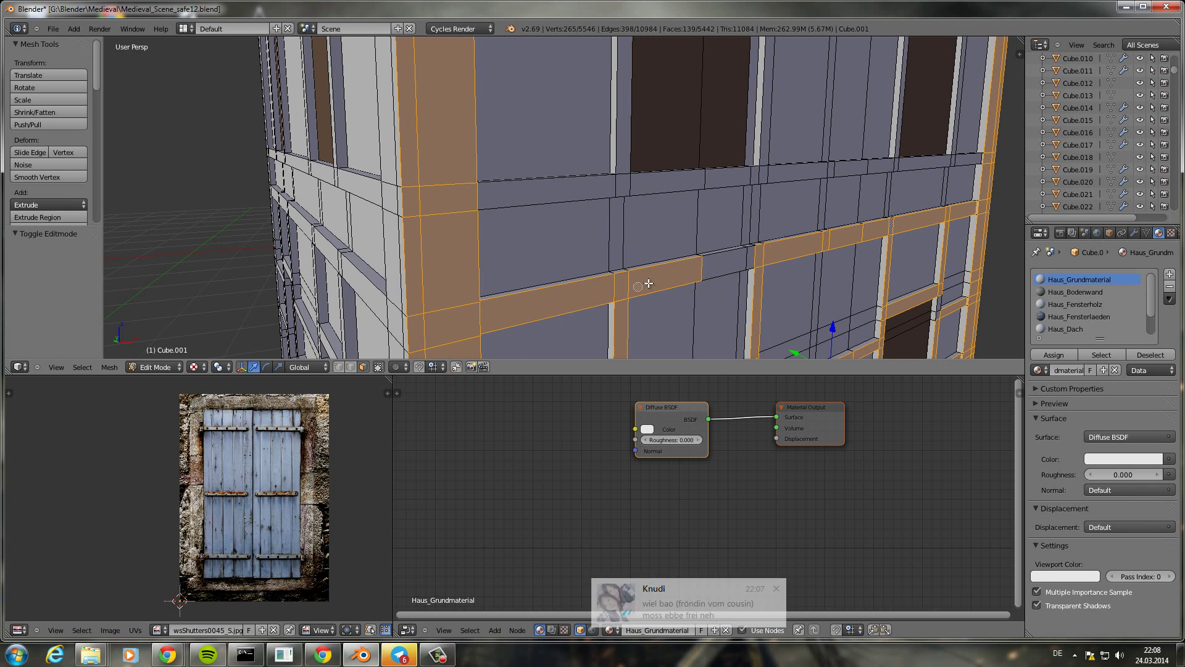
right_click(749, 261, "alt+shift")
right_click(760, 175, "alt+shift")
middle_click_drag(822, 168, 435, 111)
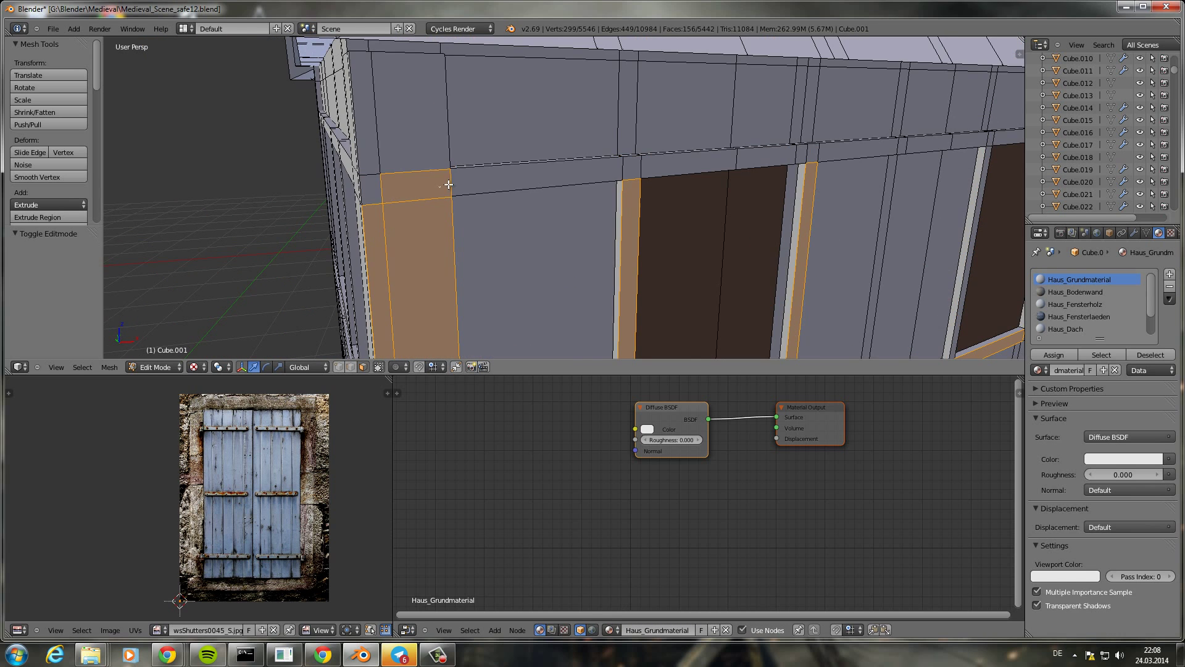
right_click(435, 111, "alt+shift")
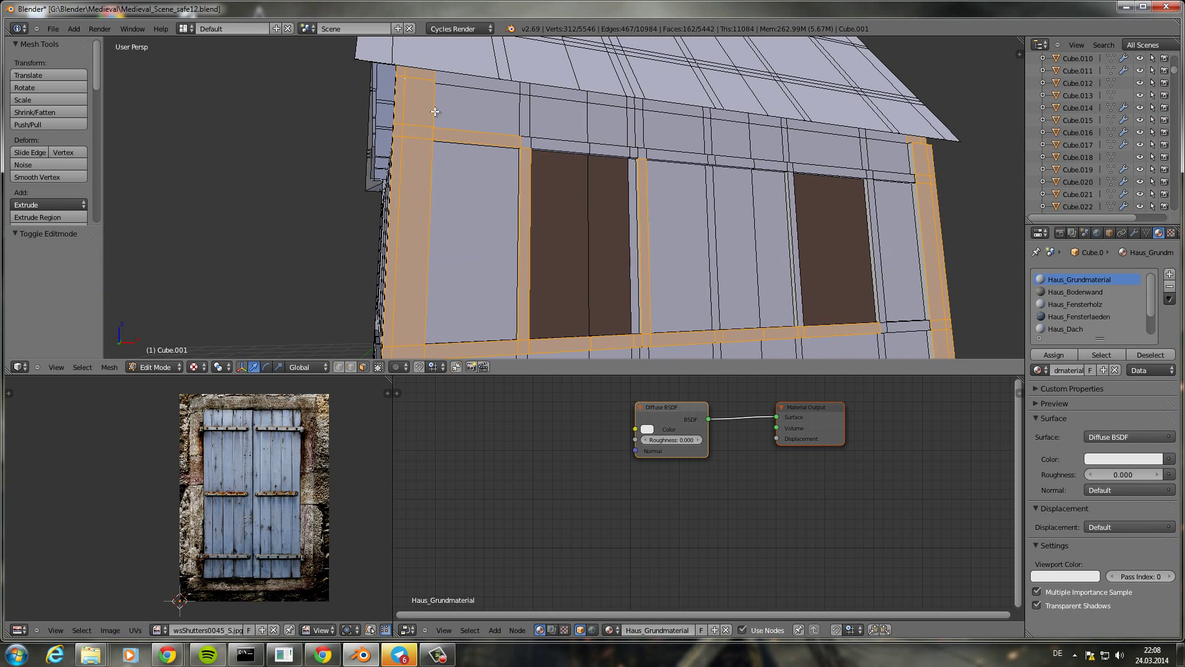
right_click(859, 176, "alt+shift")
middle_click_drag(859, 176, 469, 203)
Add the upper-wall and gable beam strips, deselecting one wrongly picked strip.
scroll(469, 340, "down", 3)
scroll(469, 340, "down", 3)
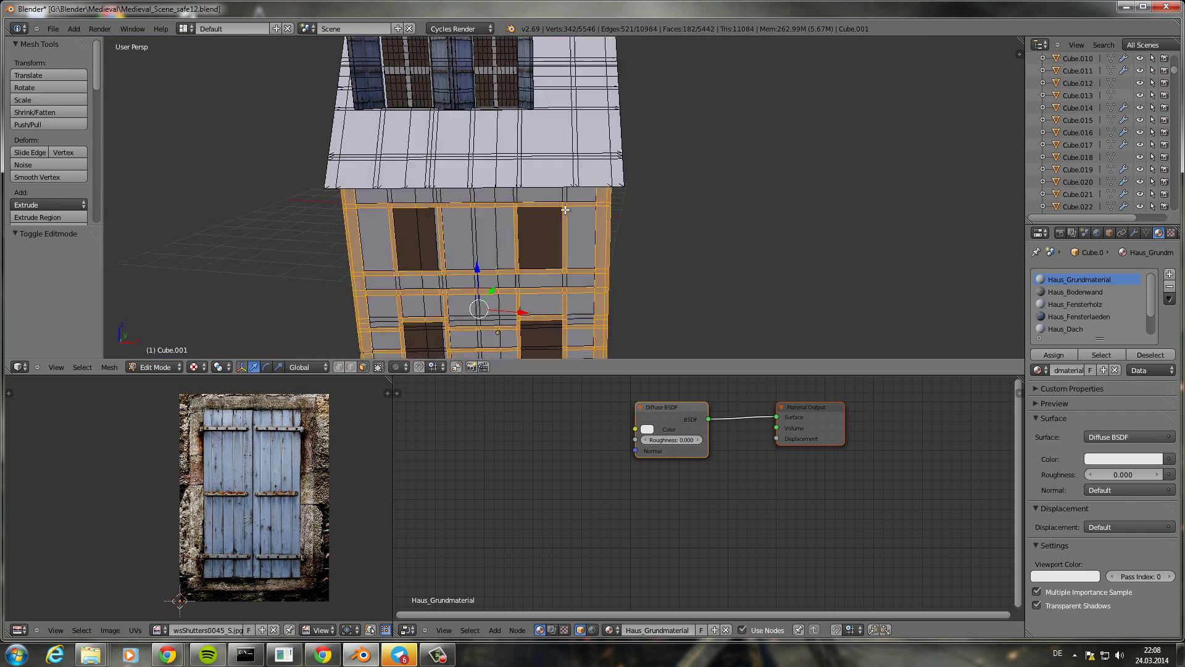
middle_click_drag(469, 340, 391, 214)
scroll(391, 214, "up", 4)
right_click(540, 187, "alt+shift")
mouse_move(541, 188)
middle_mouse_down()
mouse_move(628, 242)
mouse_move(588, 275)
middle_mouse_up()
scroll(589, 275, "up", 3)
right_click(457, 319, "alt+shift")
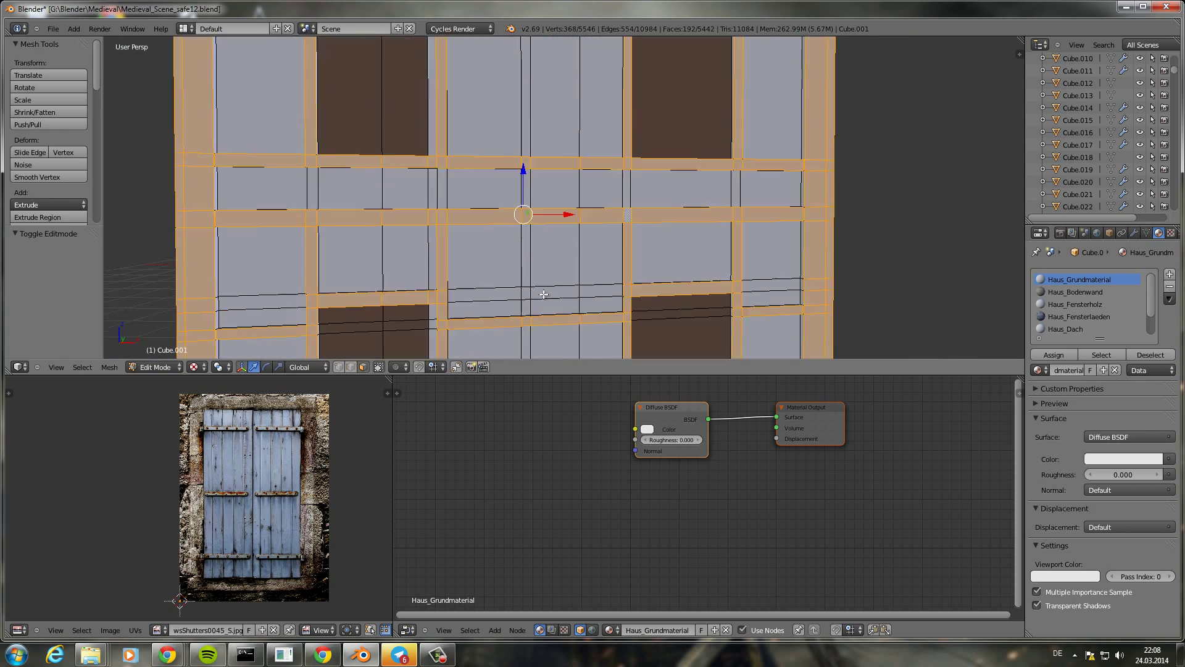
mouse_move(458, 319)
middle_mouse_down()
mouse_move(553, 284)
mouse_move(487, 255)
middle_mouse_up()
scroll(553, 284, "down", 3)
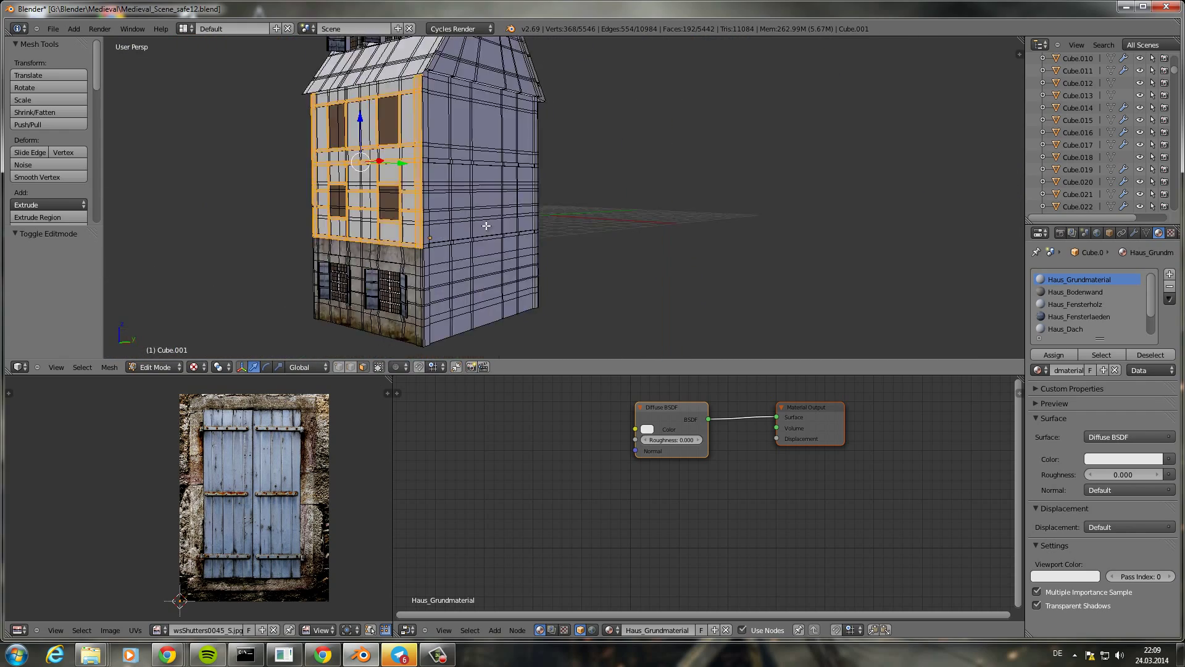
scroll(487, 255, "up", 5)
right_click(486, 254, "alt+shift")
middle_click_drag(486, 172, 494, 216)
scroll(494, 216, "down", 3)
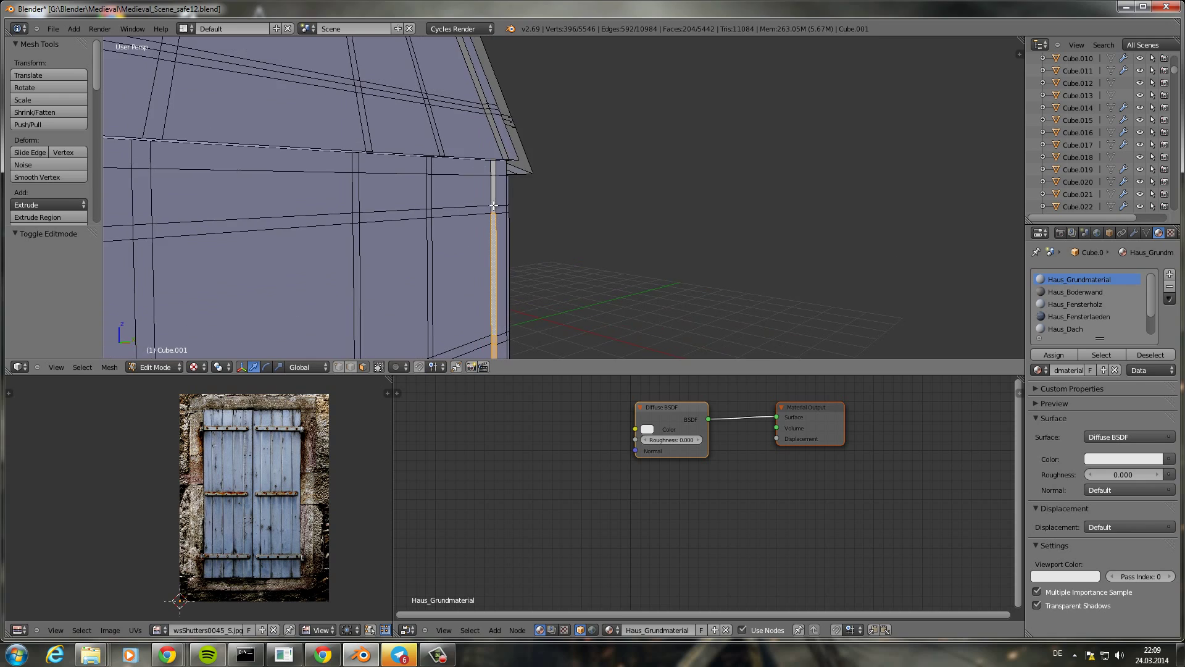
scroll(510, 251, "up", 3)
right_click(496, 295, "alt+shift")
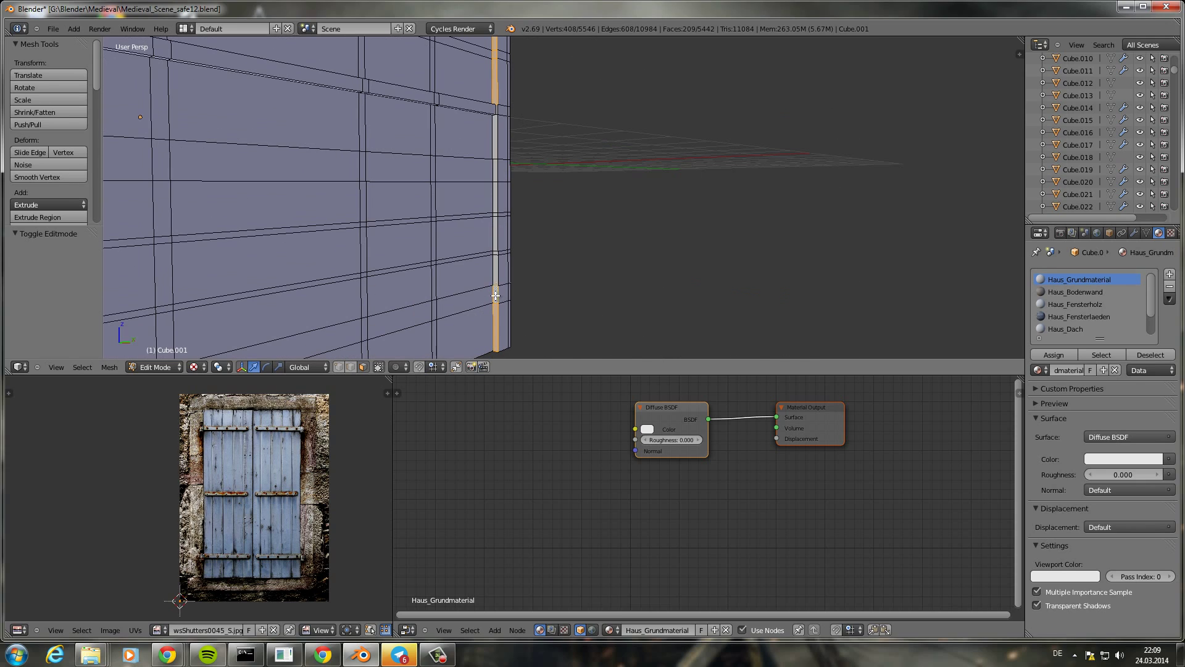
right_click(496, 183, "alt+shift")
From the camera view, add more beam faces at the facade corner.
key("KP_0")
scroll(680, 271, "up", 5)
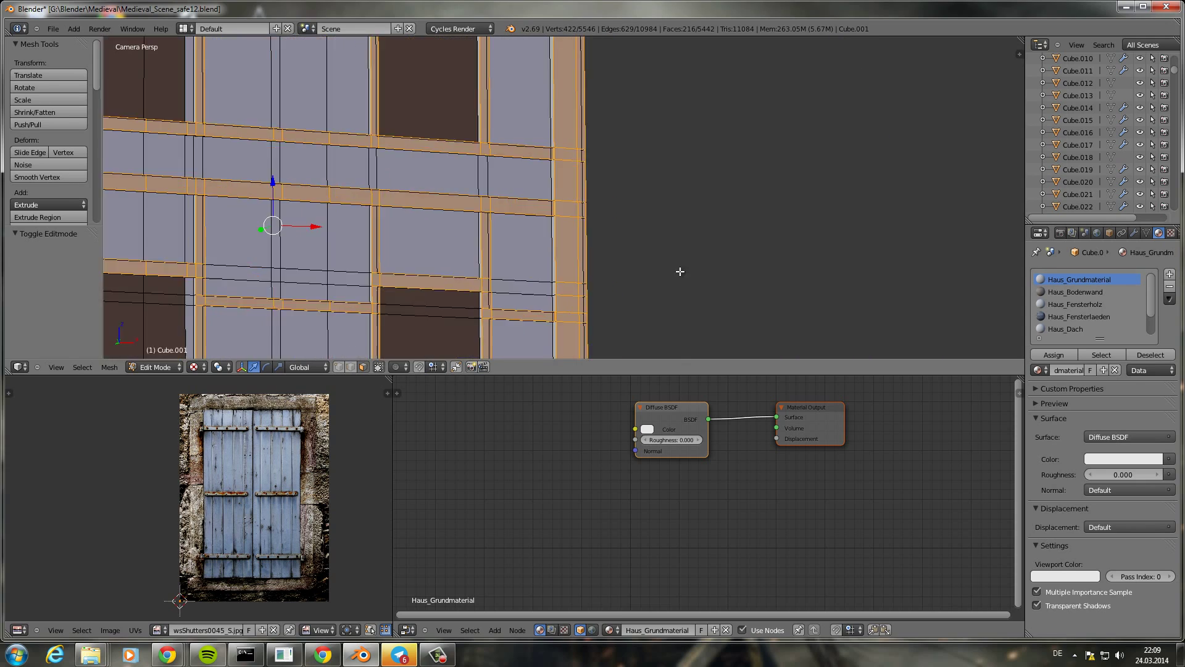
scroll(680, 271, "down", 4)
mouse_move(679, 271)
middle_mouse_down()
mouse_move(491, 249)
mouse_move(459, 226)
mouse_move(508, 267)
middle_mouse_up()
scroll(491, 248, "up", 4)
right_click(474, 222, "alt+shift")
right_click(383, 155, "alt+shift")
scroll(383, 155, "down", 3)
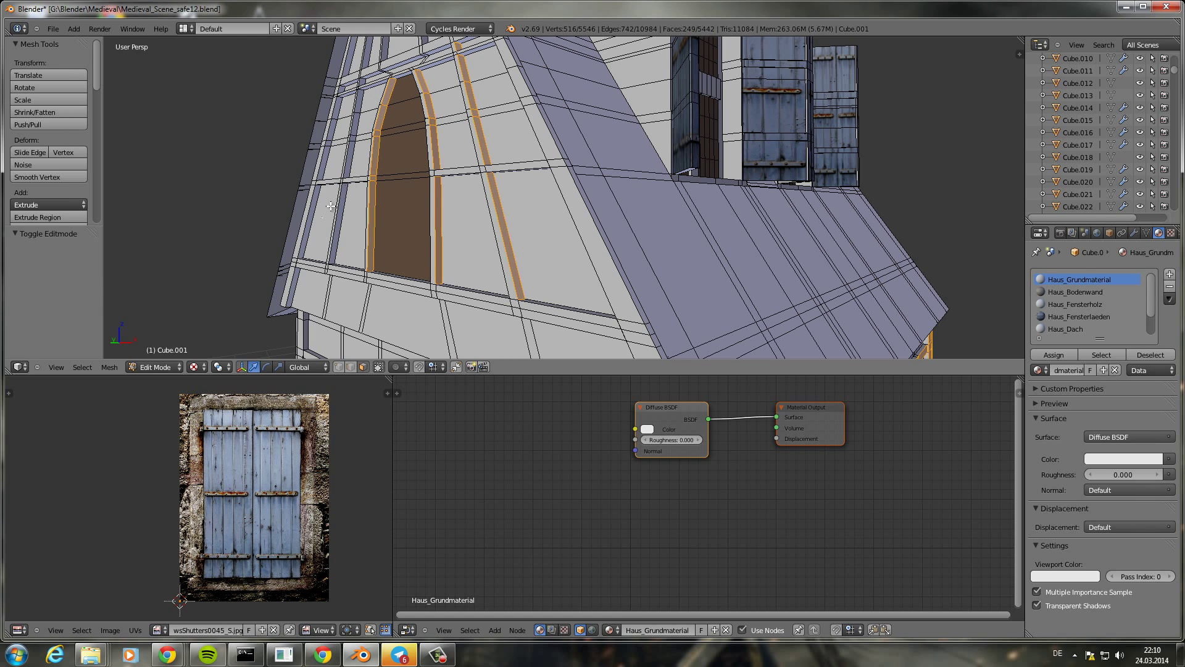
Add the beam loops beside the arched window and down the wall to the corner.
right_click(364, 82, "alt+shift")
middle_click_drag(364, 82, 411, 257)
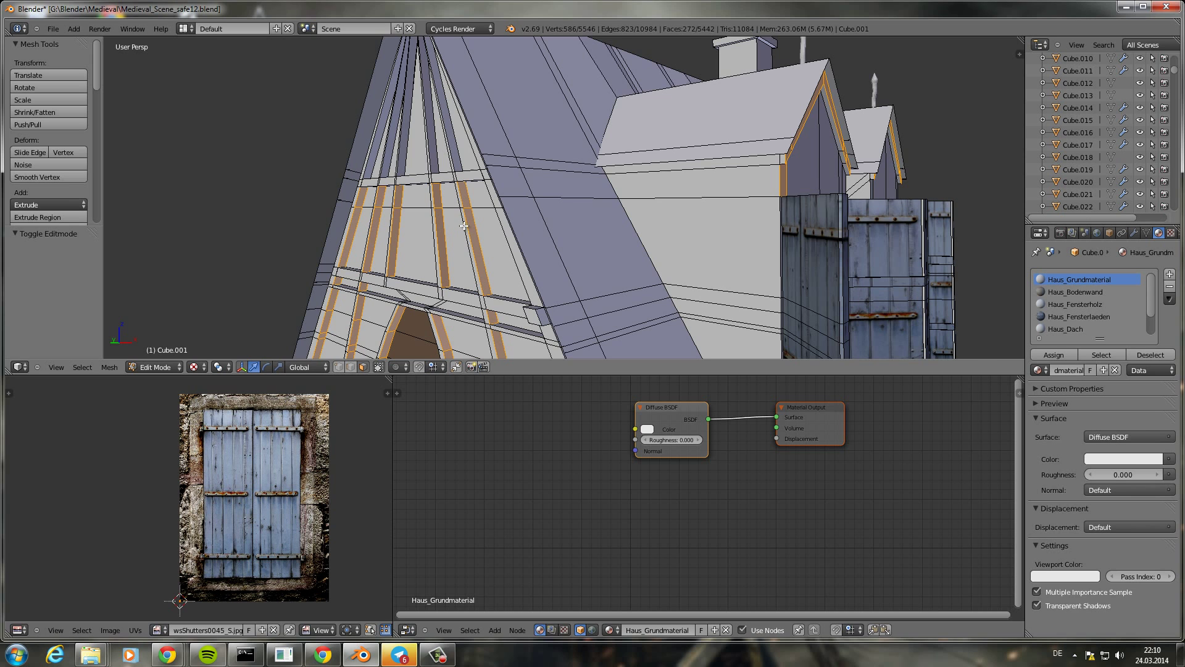
right_click(390, 161, "alt+shift")
middle_click_drag(390, 161, 405, 199)
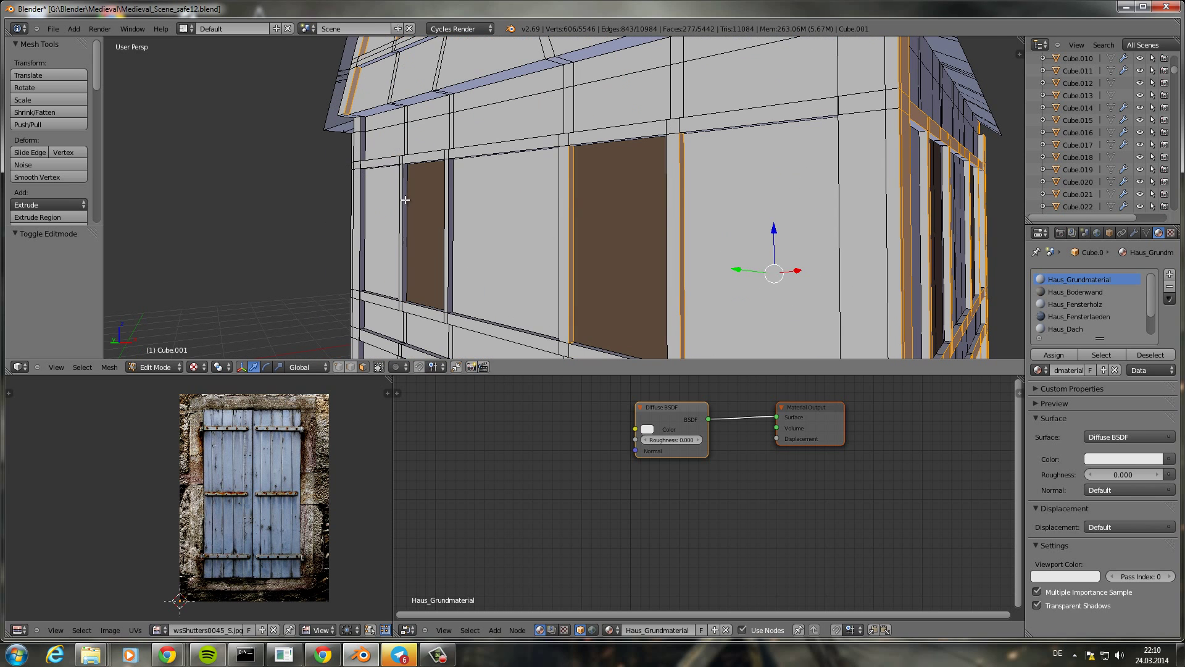
right_click(368, 134, "alt+shift")
middle_click_drag(368, 134, 365, 197)
right_click(406, 254, "alt+shift")
middle_click_drag(406, 254, 432, 266)
right_click(442, 290, "alt+shift")
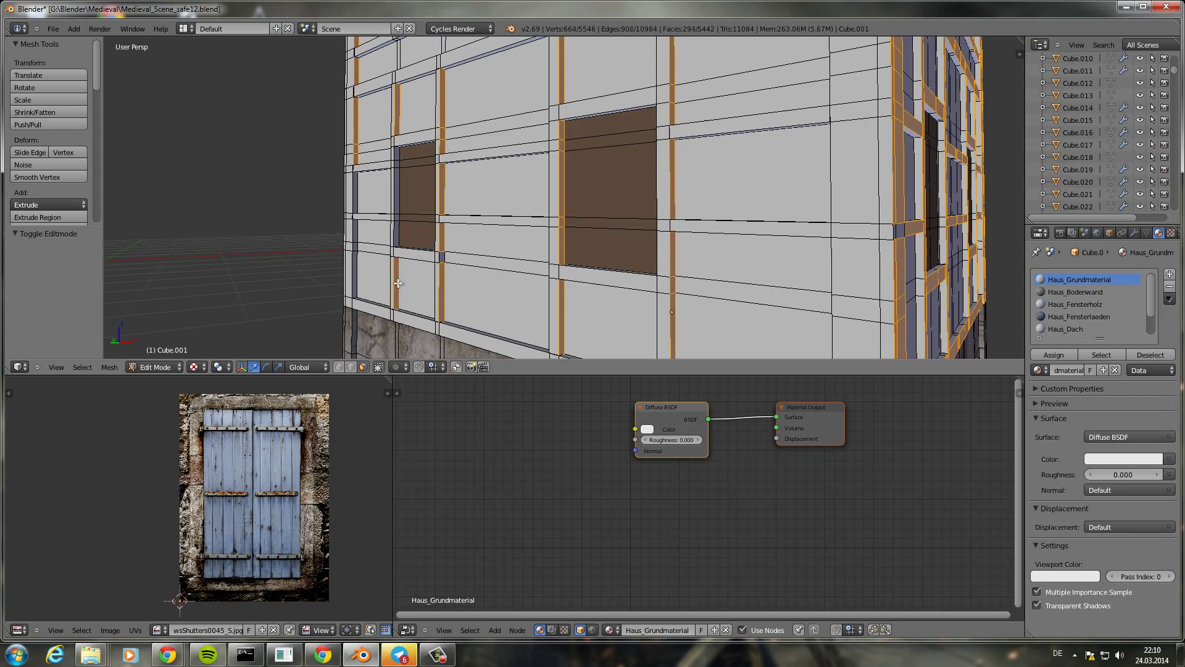
right_click(356, 259, "alt+shift")
mouse_move(356, 259)
middle_mouse_down()
mouse_move(516, 279)
mouse_move(566, 409)
mouse_move(548, 262)
middle_mouse_up()
right_click(516, 279, "alt+shift")
scroll(548, 262, "up", 4)
scroll(548, 262, "down", 5)
Assign the Haus_Verstrebungen material to the selected beam faces.
scroll(1111, 272, "down", 2)
left_click(1086, 316)
left_click(1054, 355)
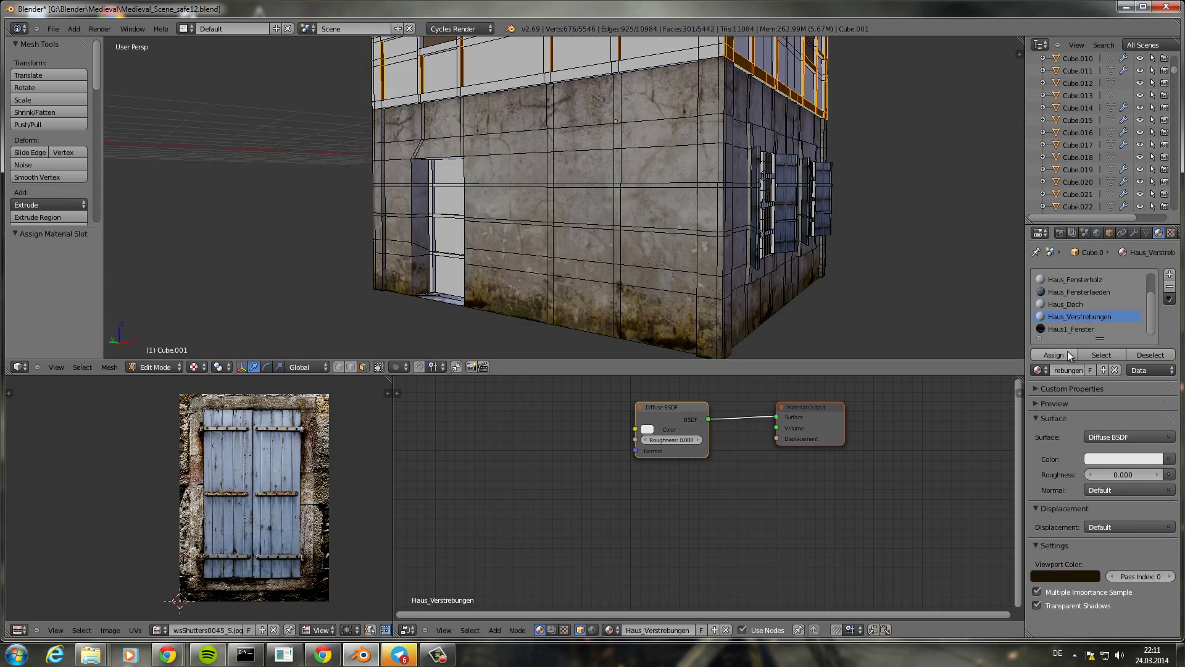
Drive the Diffuse BSDF Color with an Image Texture loading WoodRough0048_1_S.jpg.
mouse_move(864, 296)
middle_mouse_down()
mouse_move(773, 282)
mouse_move(725, 256)
mouse_move(738, 254)
middle_mouse_up()
key("KP_5")
left_click(1123, 459)
left_click(945, 547)
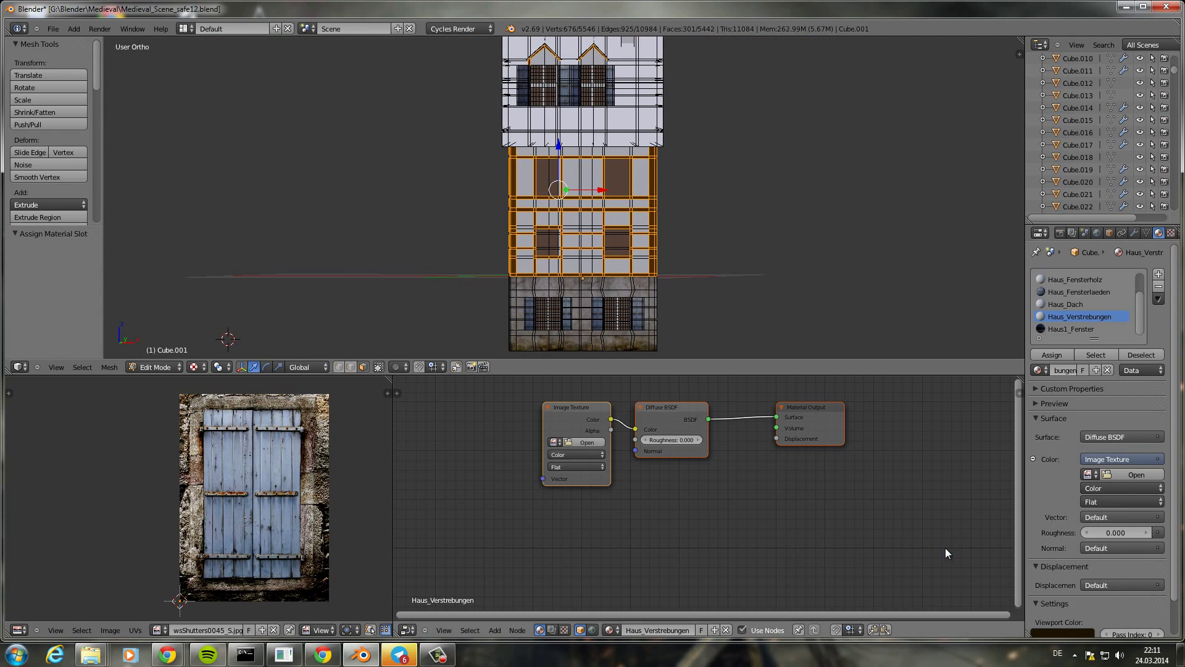
left_click(587, 442)
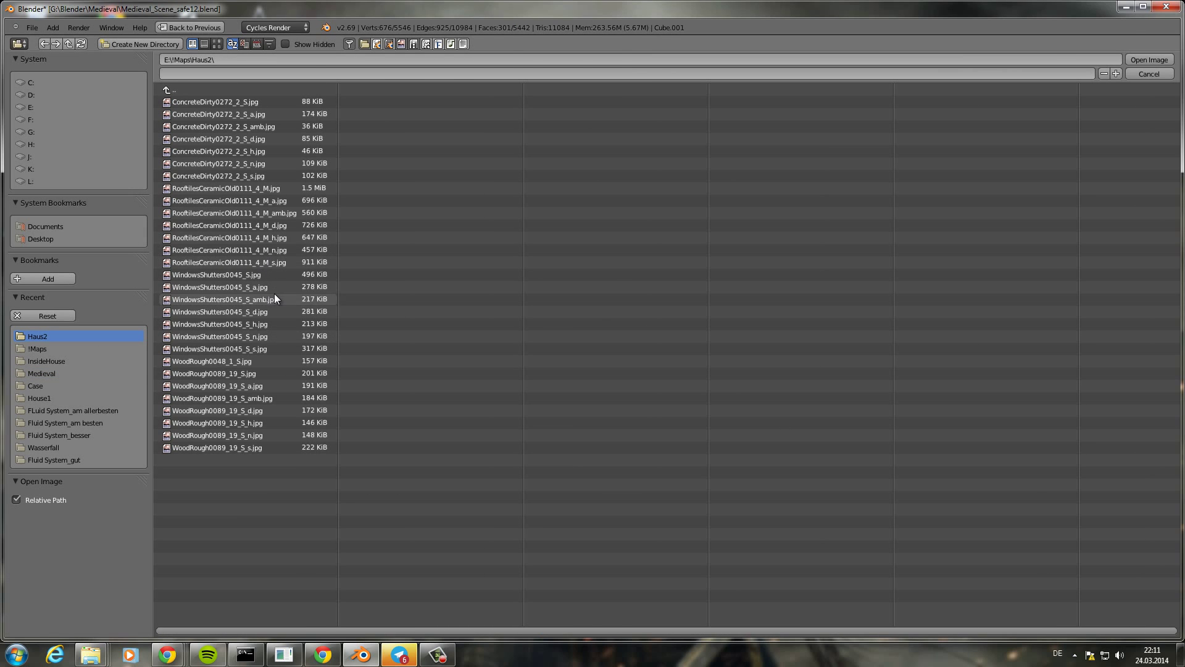
double_click(264, 360)
left_click(161, 629)
left_click(212, 495)
Scale up the beam UVs over the wood texture and check the result.
key("s")
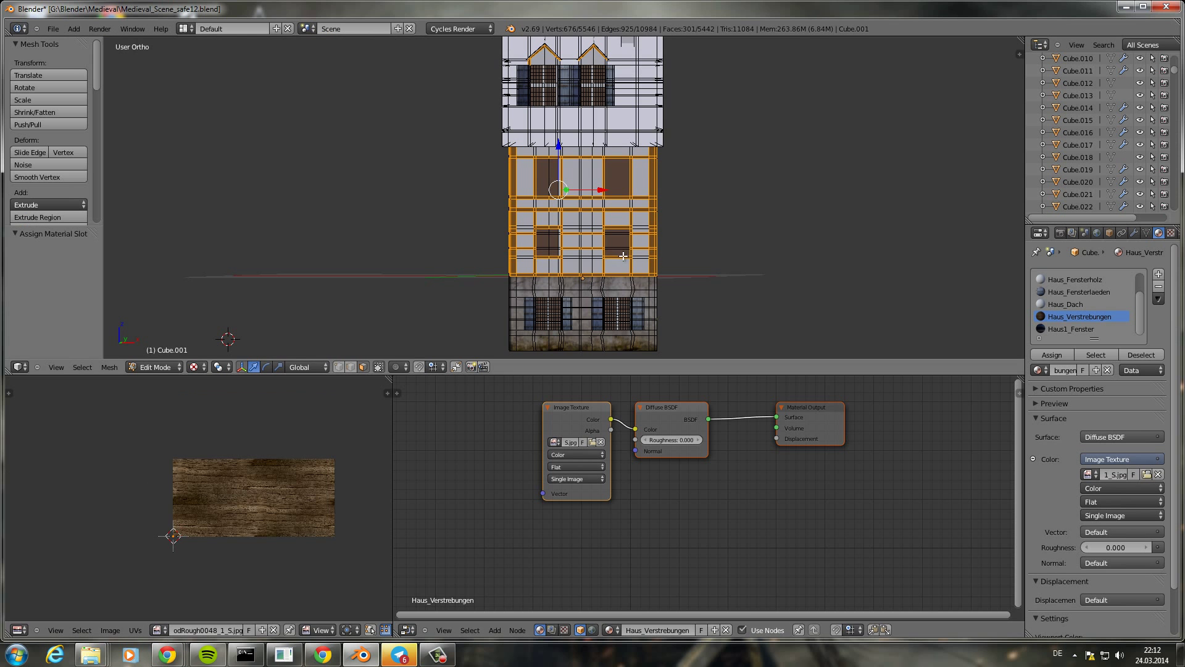
left_click(399, 496)
key("Tab")
scroll(619, 261, "up", 6)
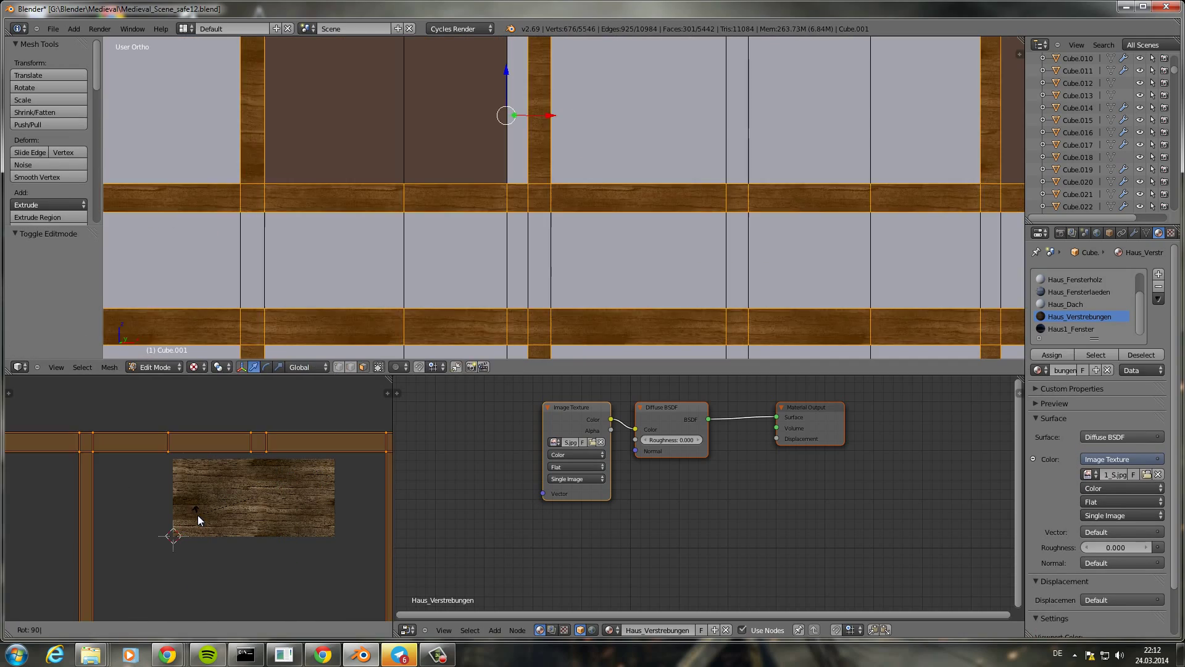
key("Tab")
scroll(532, 267, "down", 3)
key("Tab")
scroll(631, 261, "down", 3)
scroll(616, 236, "down", 3)
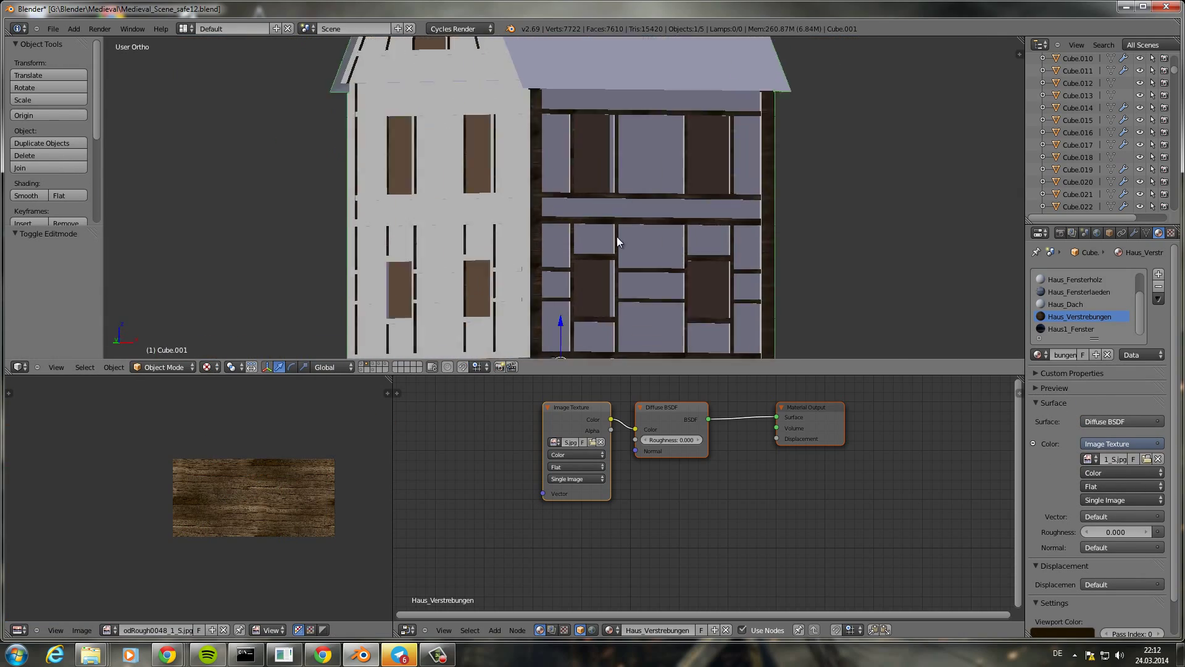
middle_click_drag(616, 236, 724, 244)
key("Tab")
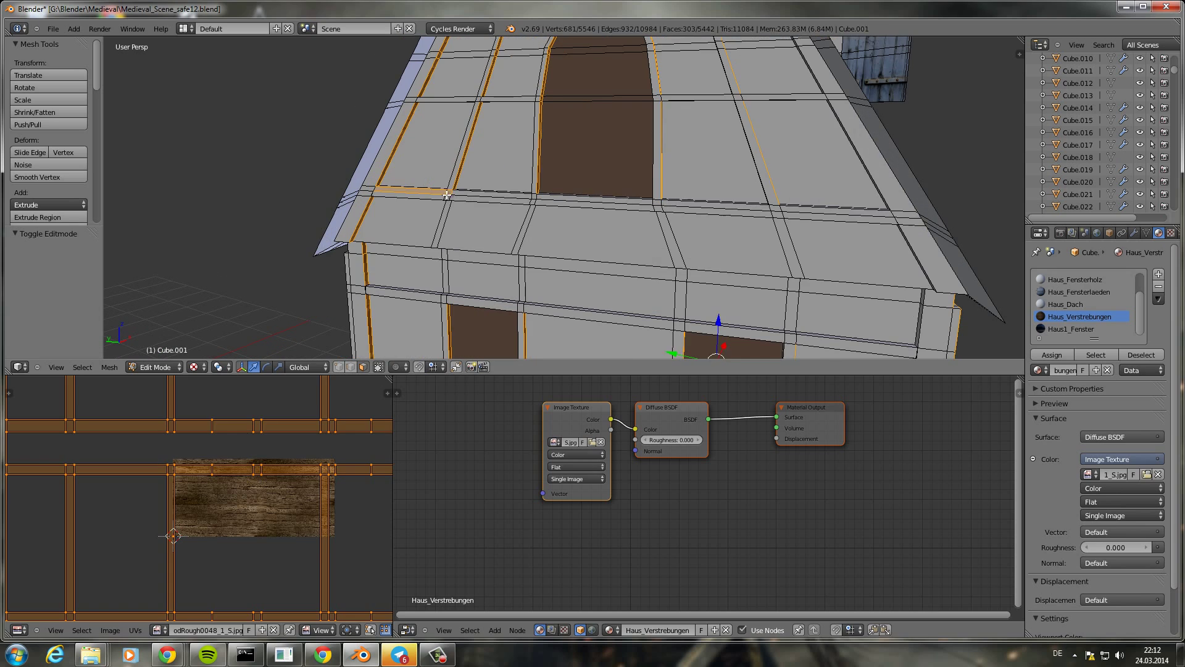
Select the roof beam faces, dropping one wrongly picked face.
key("a")
left_click(380, 193)
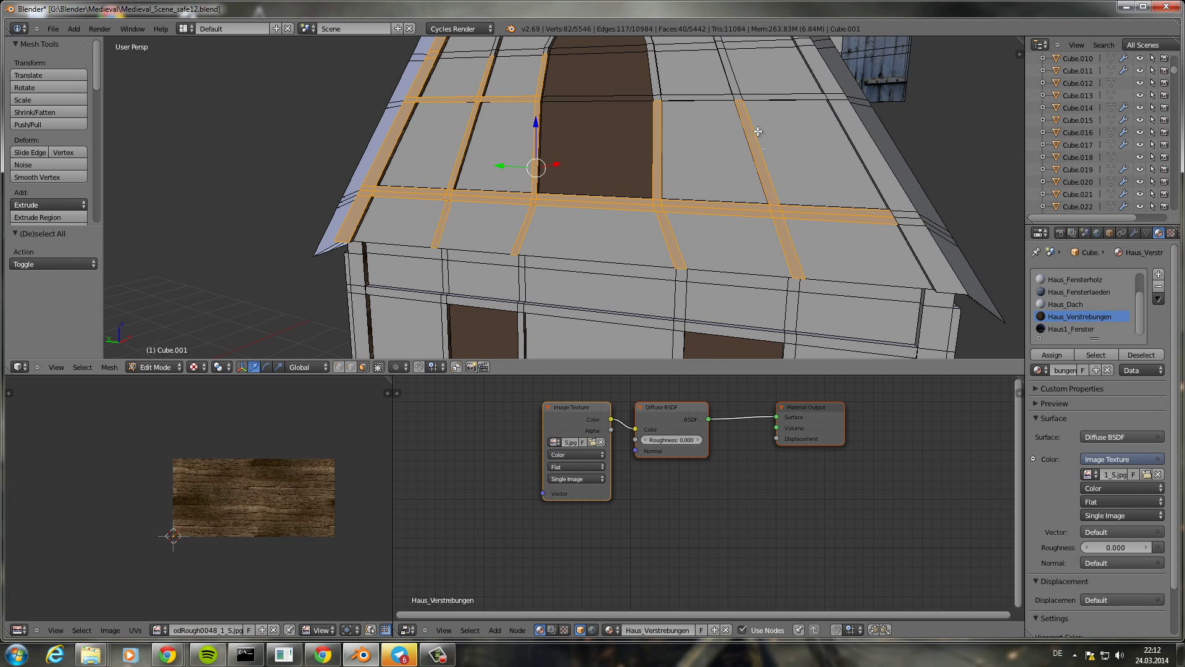
left_click(665, 91, "shift")
scroll(664, 91, "up", 3)
left_click(757, 227, "shift")
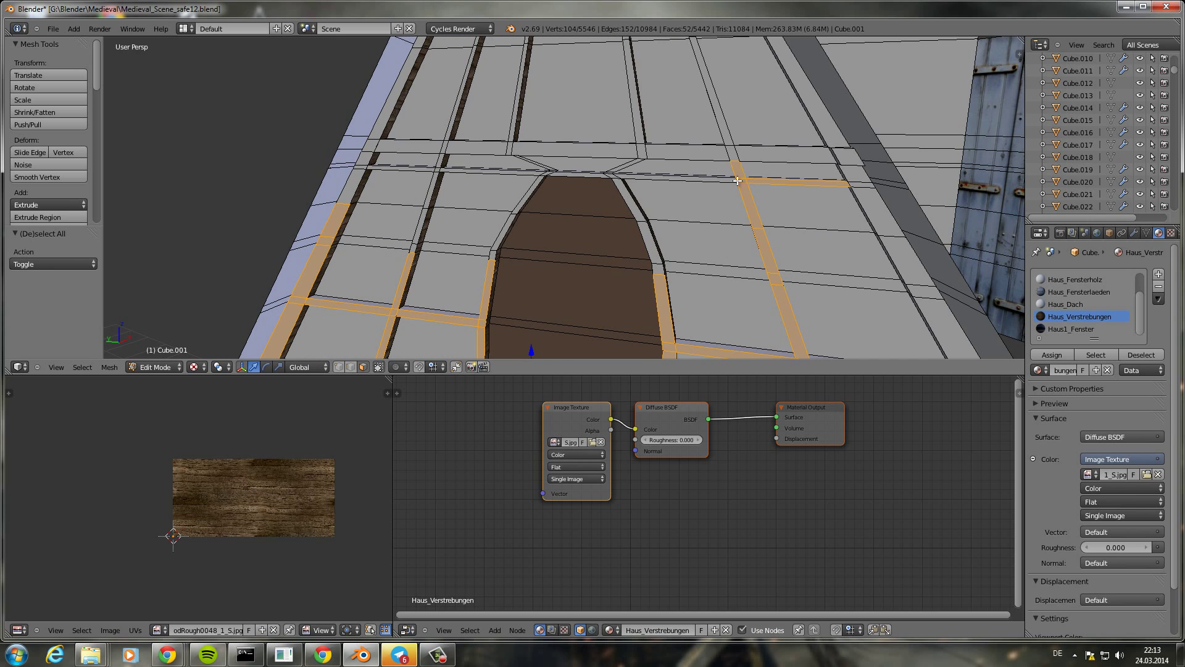
scroll(443, 227, "up", 2)
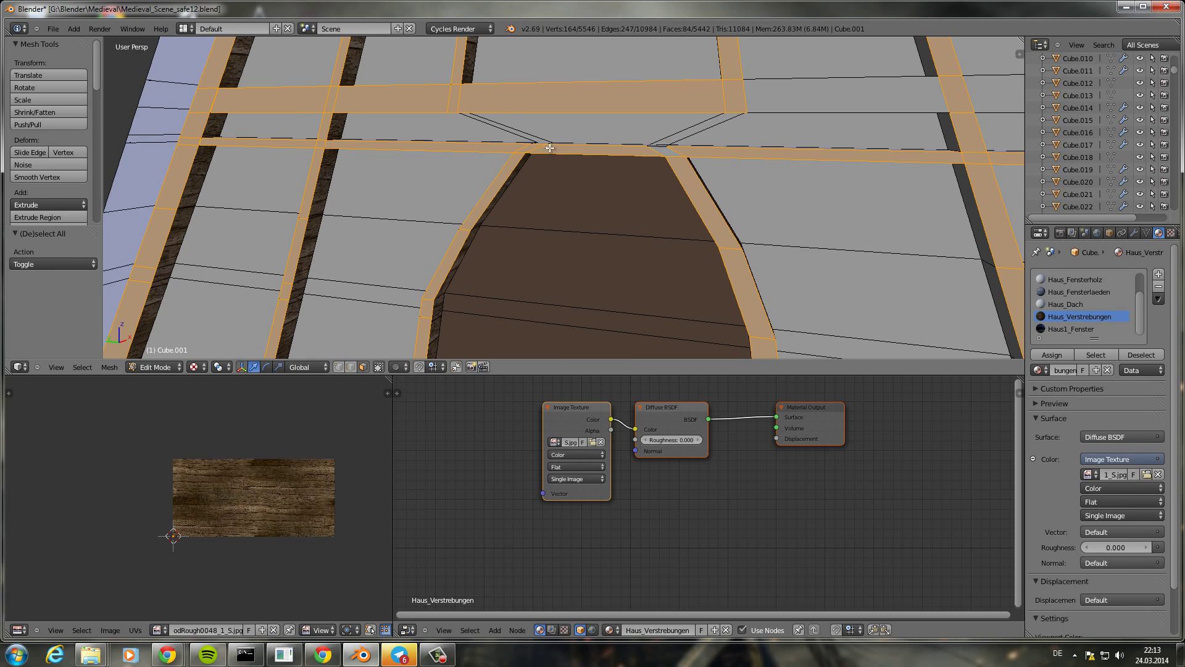
middle_click_drag(731, 193, 332, 250)
left_click(332, 250, "shift")
left_click(828, 239, "shift")
scroll(822, 249, "down", 4)
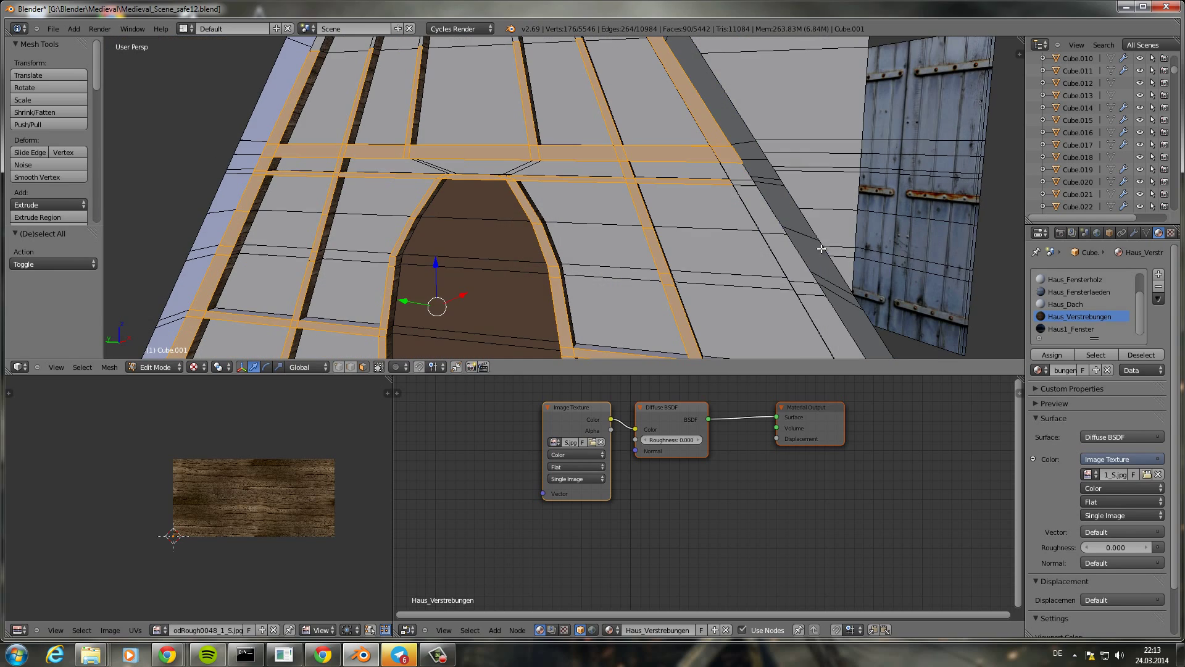
middle_click_drag(791, 263, 759, 267)
left_click(407, 148, "shift")
scroll(608, 233, "down", 3)
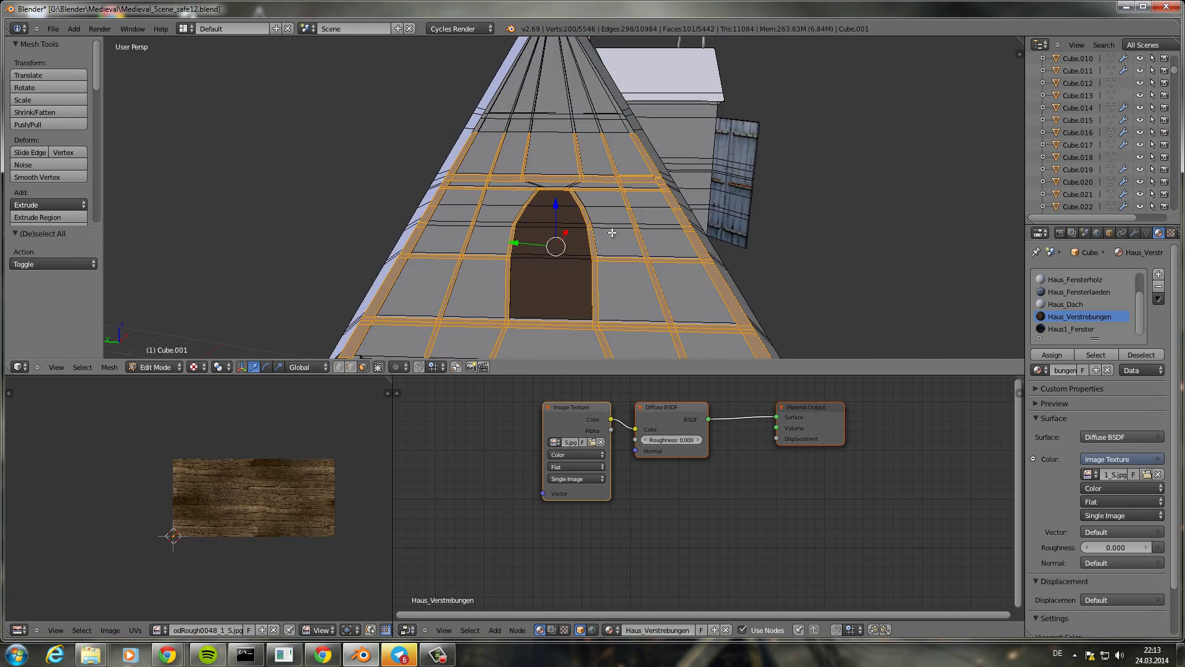
scroll(434, 160, "up", 4)
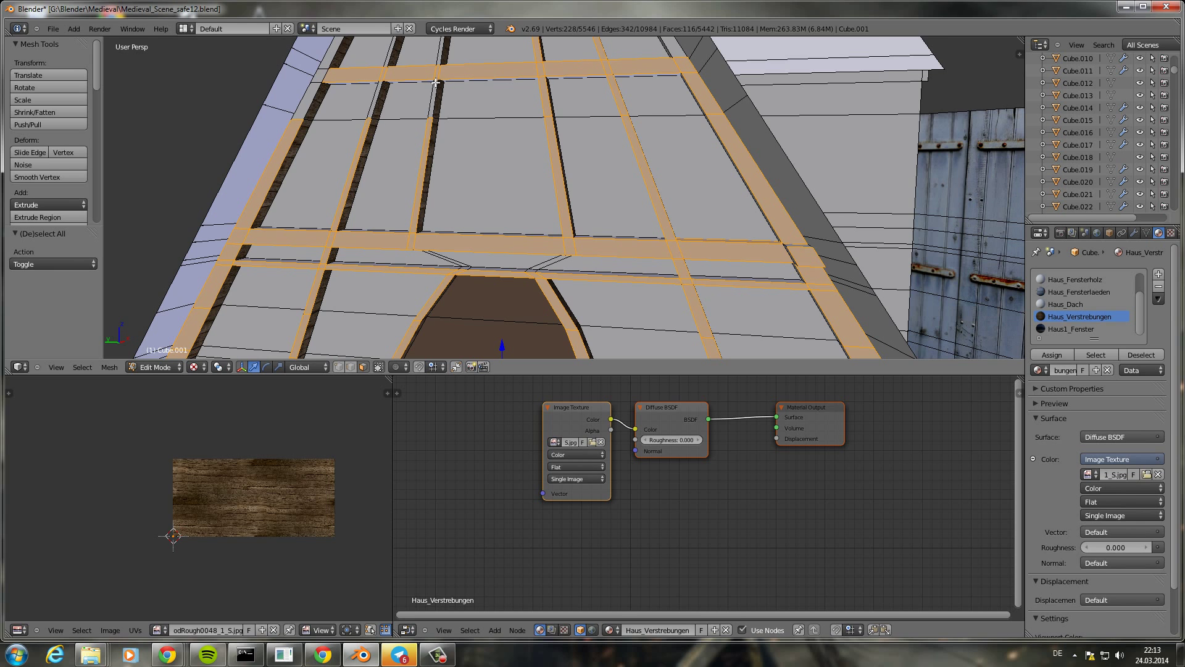
scroll(321, 79, "down", 4)
Add the front wall's vertical beams and the beam under the eaves to the selection.
mouse_move(321, 79)
middle_mouse_down()
mouse_move(337, 185)
mouse_move(262, 271)
middle_mouse_up()
scroll(337, 185, "up", 1)
left_click(339, 186, "shift")
scroll(337, 186, "up", 2)
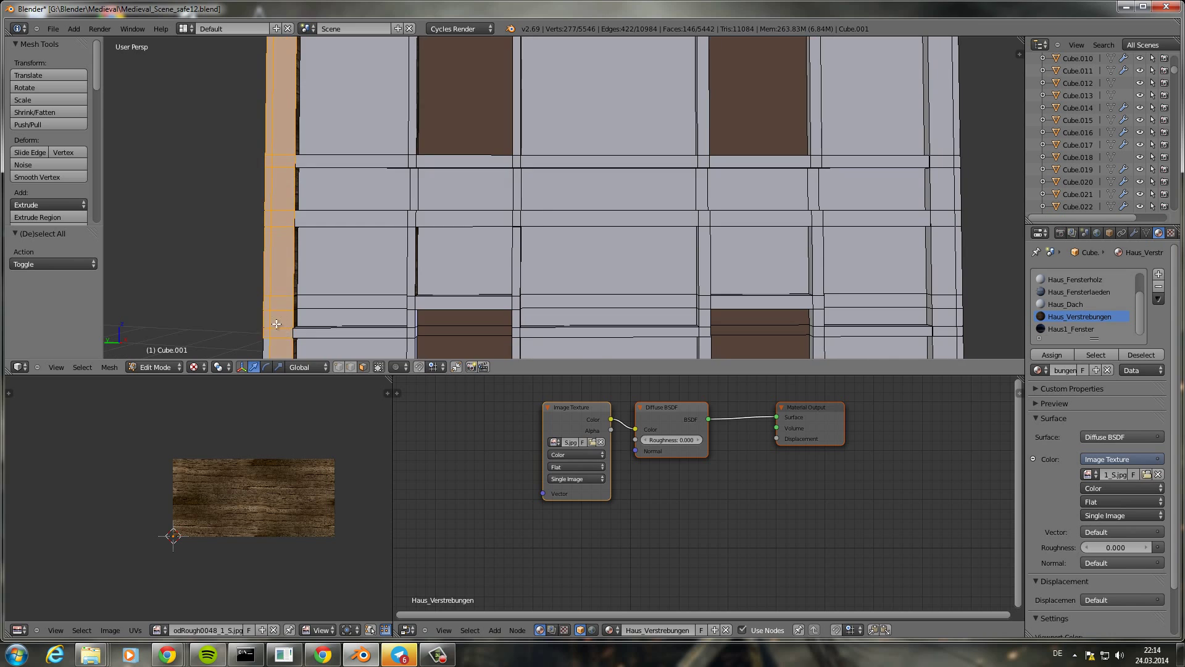
left_click(261, 270, "shift")
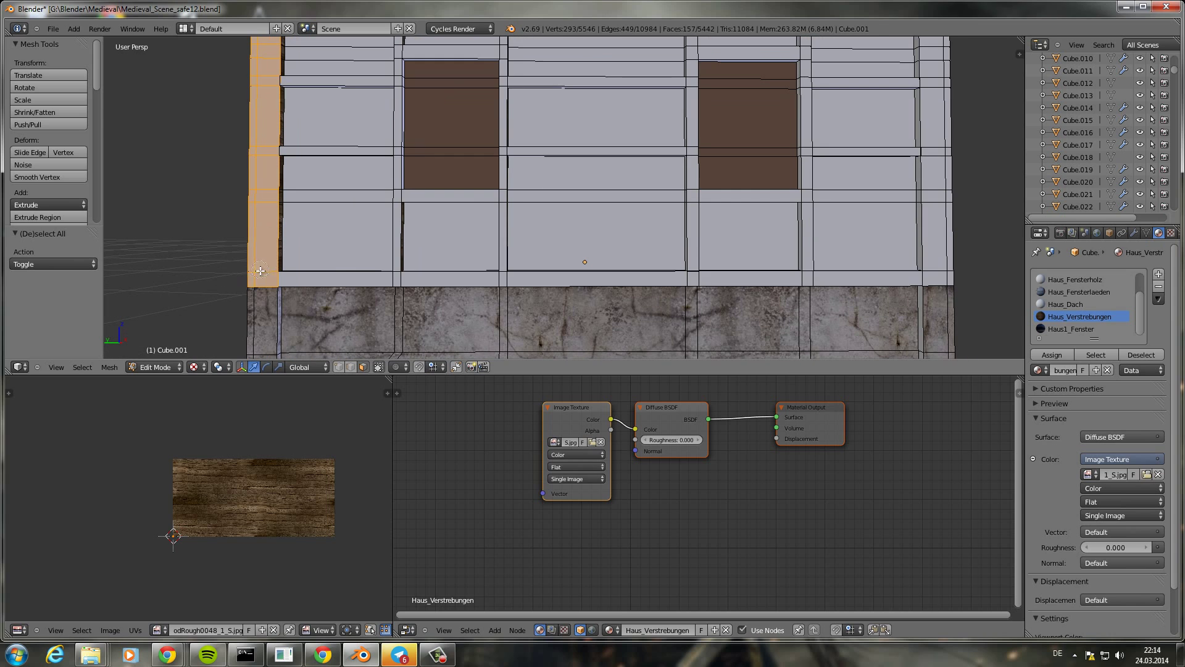
left_click(942, 75, "shift")
scroll(943, 76, "up", 2)
middle_click_drag(741, 185, 585, 212)
scroll(586, 212, "up", 2)
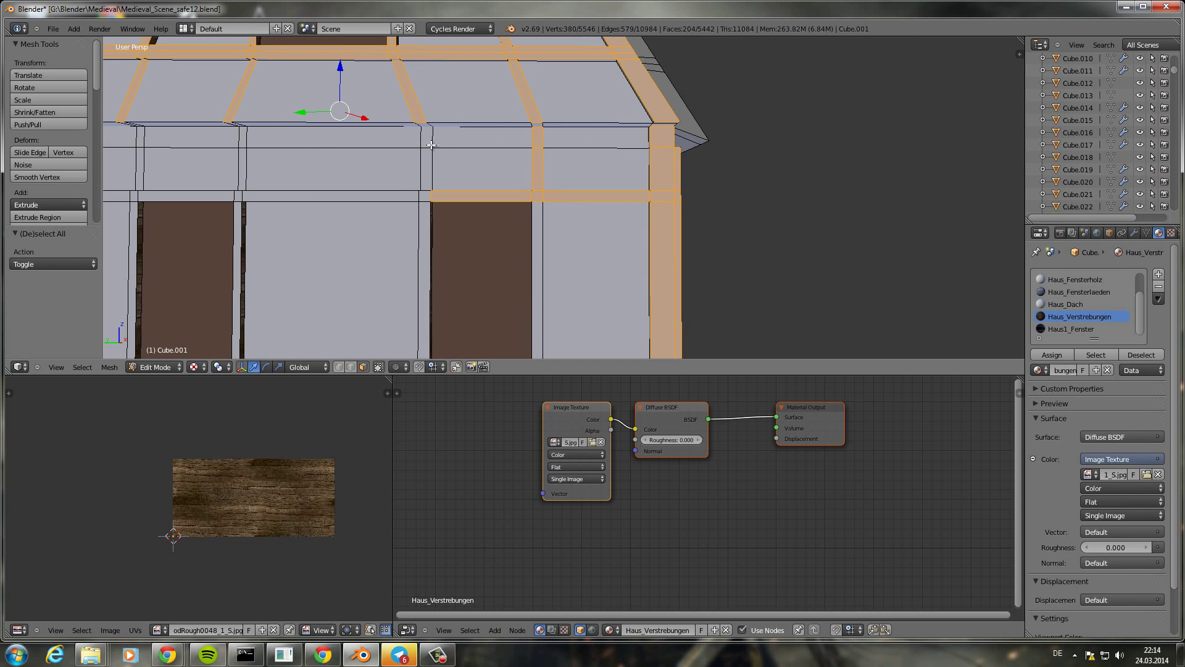
left_click(433, 220, "shift")
scroll(433, 221, "down", 4)
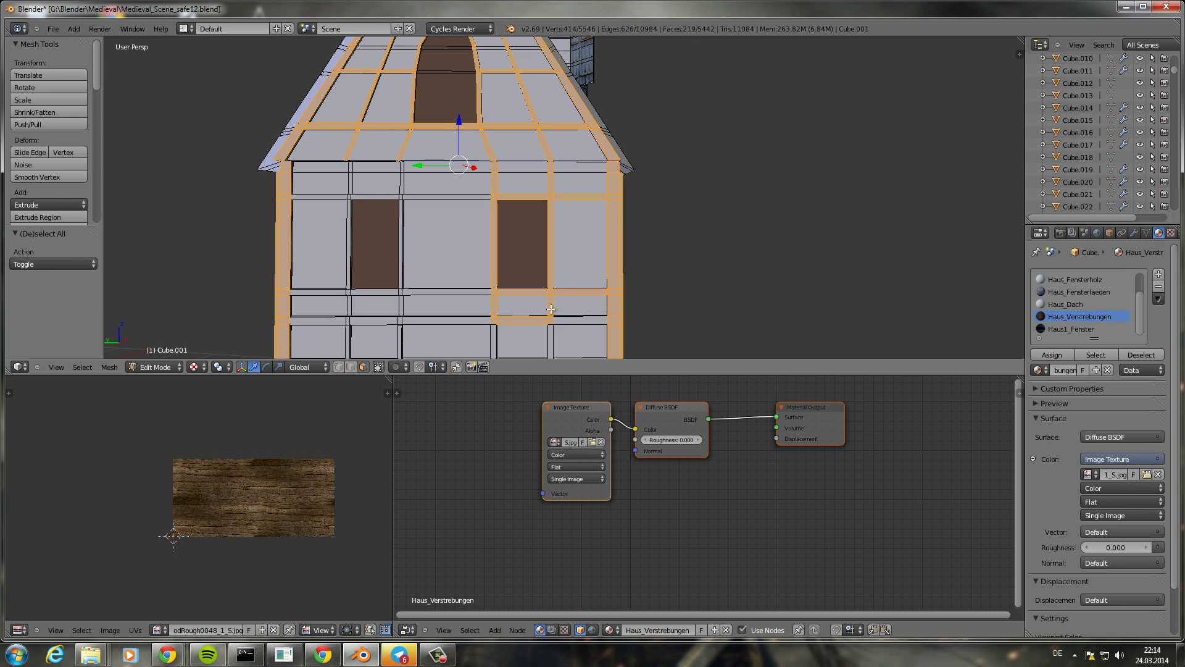
left_click(343, 321, "shift")
Add more timber-frame wall beams, including the horizontal beam, to the selection.
key("Tab")
middle_click_drag(342, 322, 407, 246)
key("Tab")
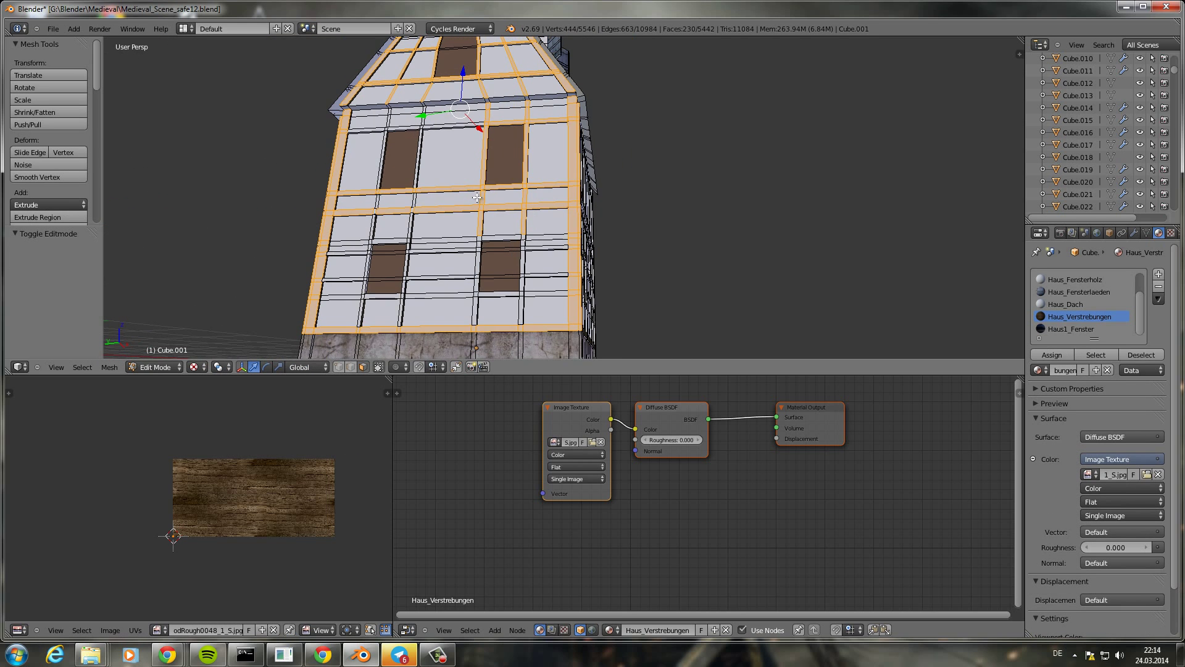
scroll(214, 195, "up", 4)
middle_click_drag(671, 178, 433, 216)
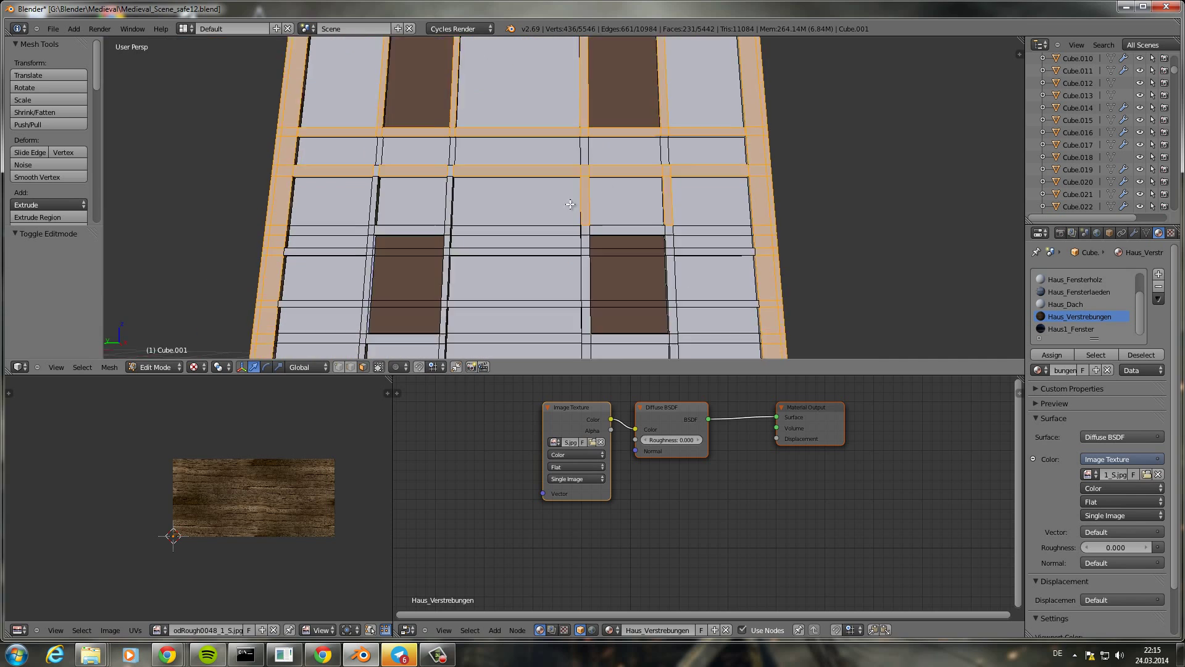
scroll(432, 216, "up", 2)
left_click(308, 185, "shift")
scroll(295, 242, "up", 1)
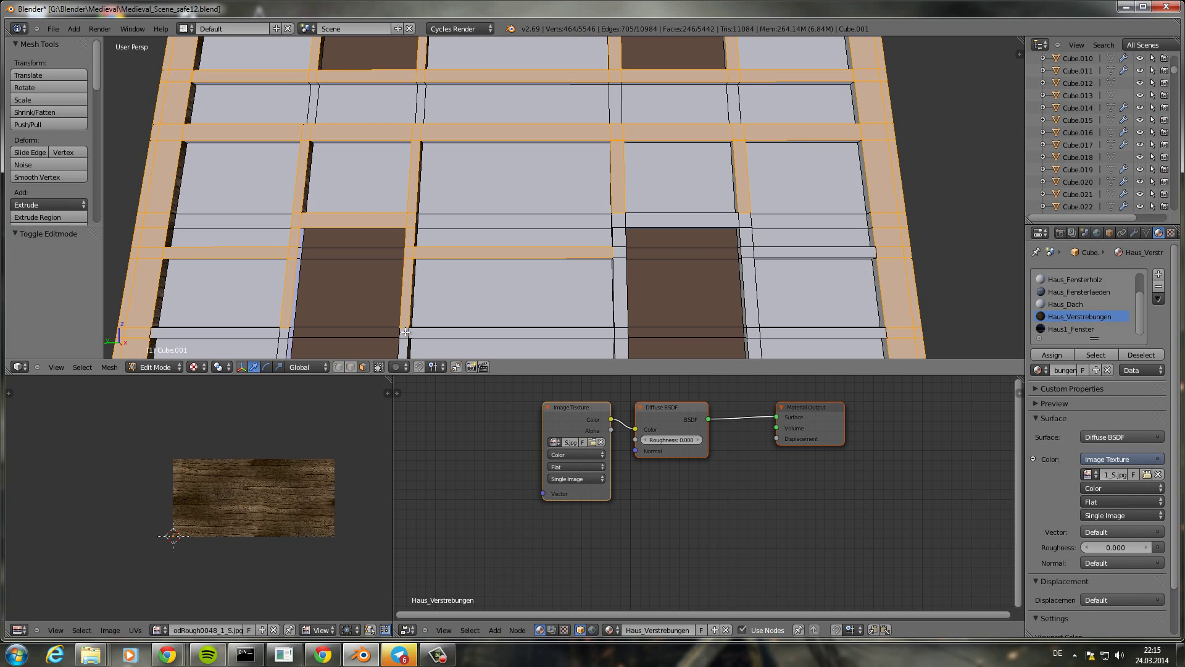
left_click(751, 251, "shift")
scroll(321, 162, "down", 3, "shift")
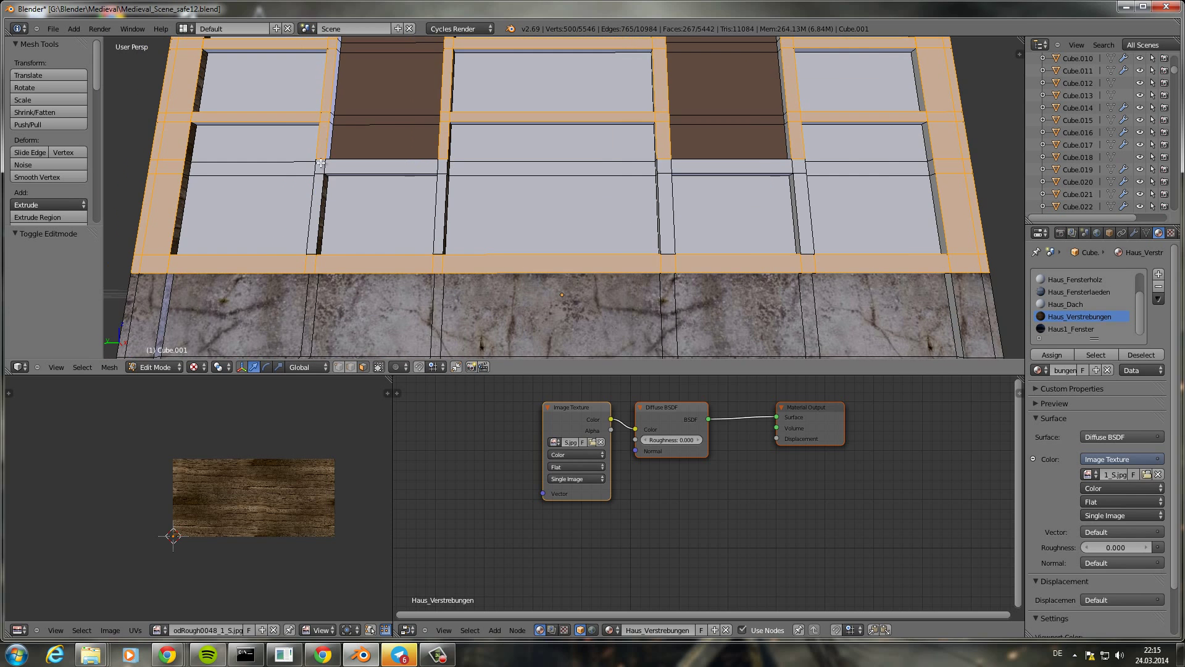
mouse_move(442, 180)
middle_mouse_down()
mouse_move(432, 222)
mouse_move(513, 259)
middle_mouse_up()
scroll(432, 222, "up", 3)
Add the remaining vertical and side-wall beam faces to the selection.
left_click(435, 231, "shift")
scroll(436, 232, "down", 3)
left_click(512, 260, "shift")
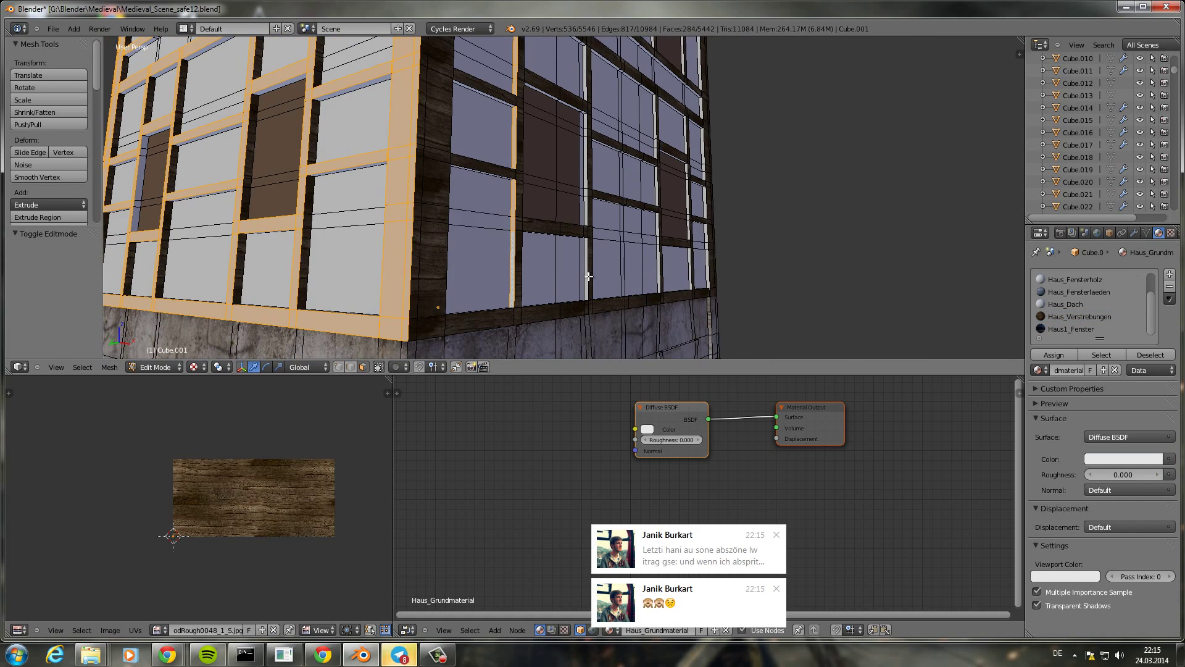
left_click(586, 193, "shift")
scroll(586, 193, "up", 3)
scroll(593, 197, "up", 2)
mouse_move(605, 203)
middle_mouse_down()
mouse_move(477, 283)
mouse_move(503, 229)
middle_mouse_up()
left_click(478, 283, "shift")
scroll(477, 282, "down", 3)
scroll(477, 283, "up", 3)
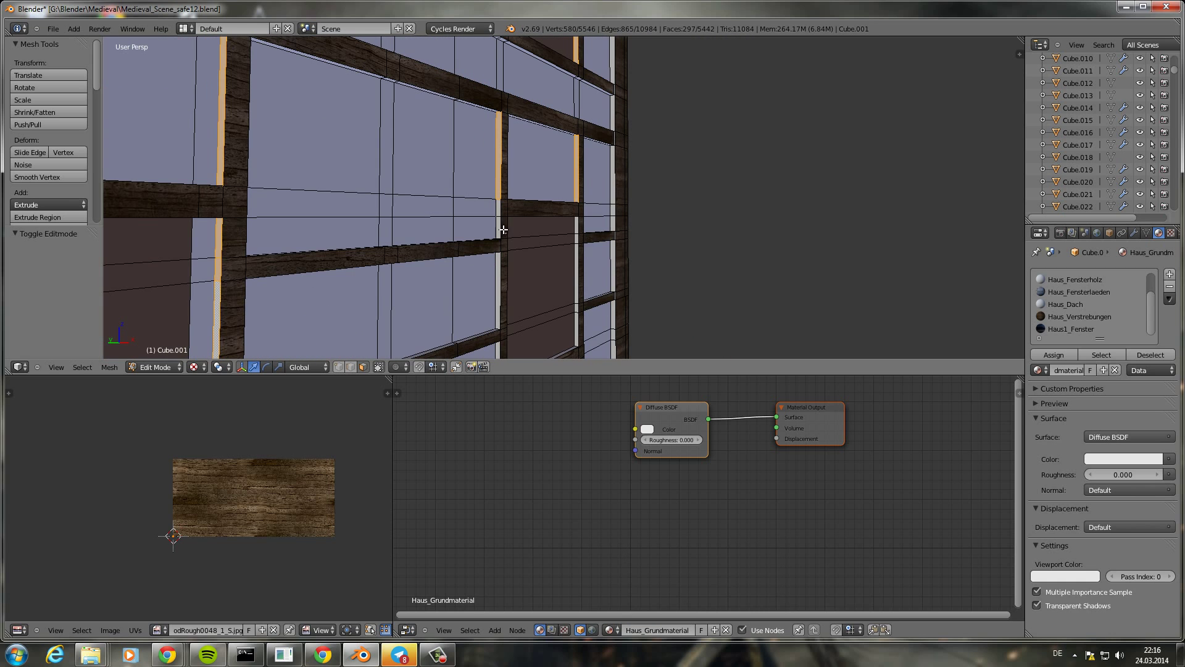
left_click(576, 250, "shift")
mouse_move(576, 250)
middle_mouse_down()
mouse_move(588, 229)
mouse_move(609, 294)
mouse_move(648, 191)
mouse_move(546, 253)
mouse_move(603, 229)
middle_mouse_up()
left_click(620, 205, "shift")
scroll(547, 253, "down", 6)
Assign Haus_Verstrebungen to the selected beams and scale their UVs by 15.
key("KP_5")
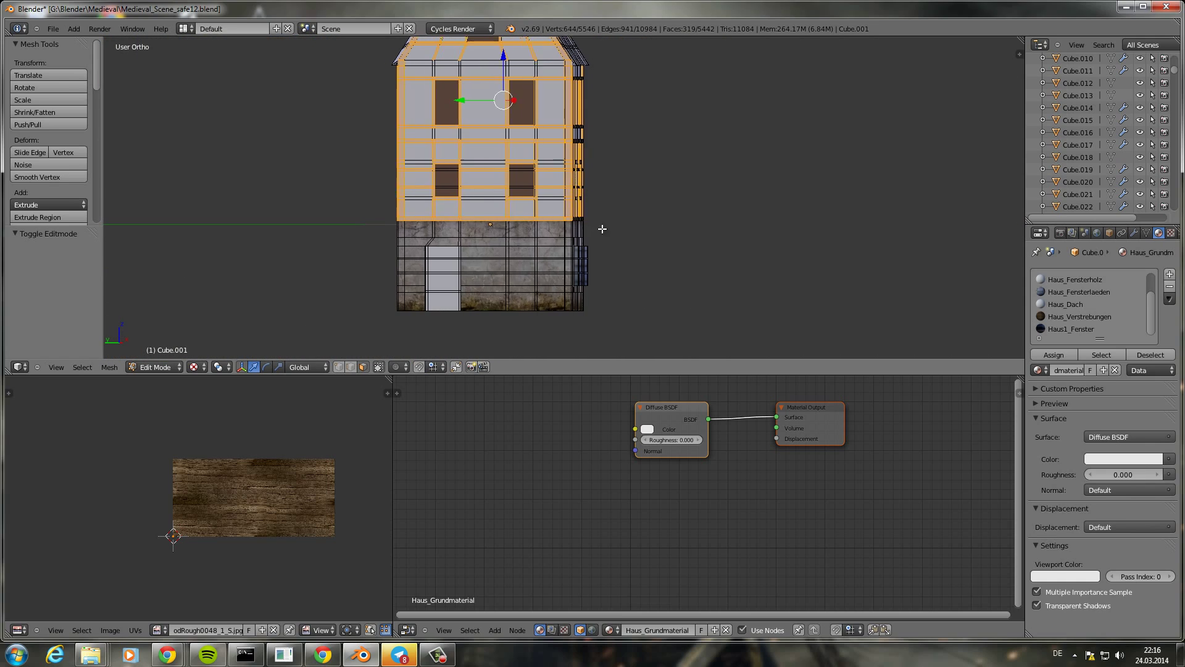
left_click(1080, 316)
left_click(1053, 354)
type("s15")
key("Return")
scroll(575, 239, "up", 5)
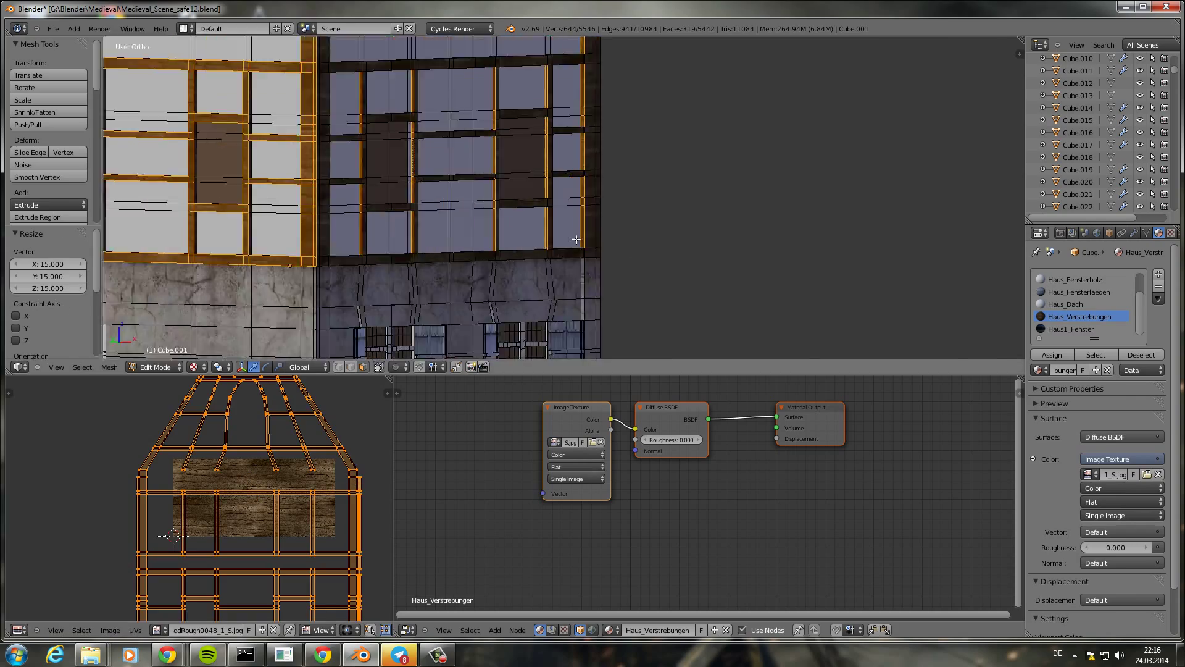
key("Tab")
key("Tab")
key("Tab")
scroll(517, 295, "down", 3)
scroll(546, 191, "down", 2)
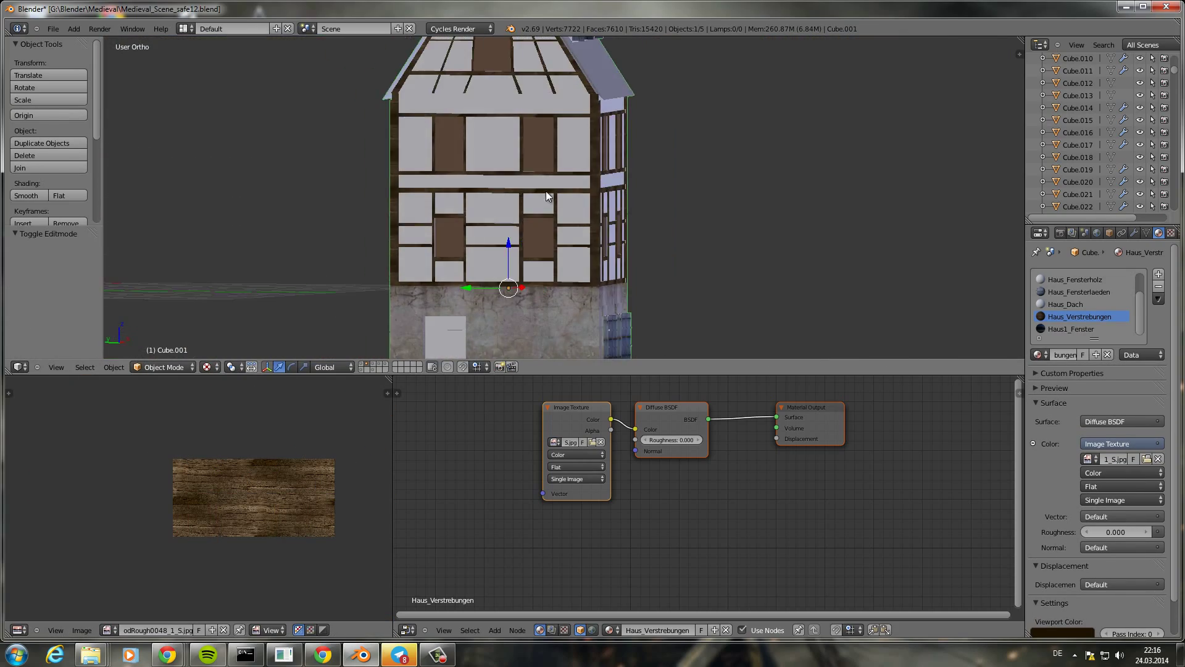
mouse_move(546, 191)
middle_mouse_down()
mouse_move(557, 209)
mouse_move(402, 192)
mouse_move(539, 201)
mouse_move(389, 173)
middle_mouse_up()
key("Tab")
key("Tab")
key("Tab")
Select the connected roof faces by growing the linked selection.
key("l")
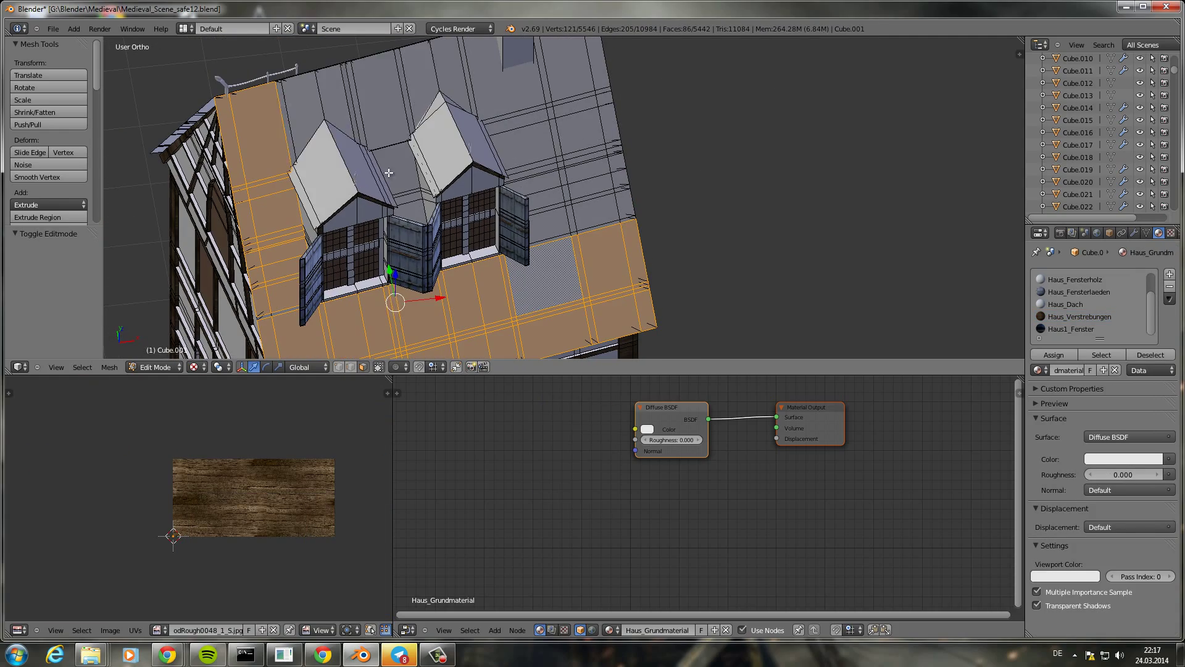
key("l")
key("l")
mouse_move(530, 254)
middle_mouse_down()
mouse_move(543, 173)
mouse_move(690, 207)
mouse_move(710, 197)
middle_mouse_up()
key("l")
key("l")
key("l")
key("l")
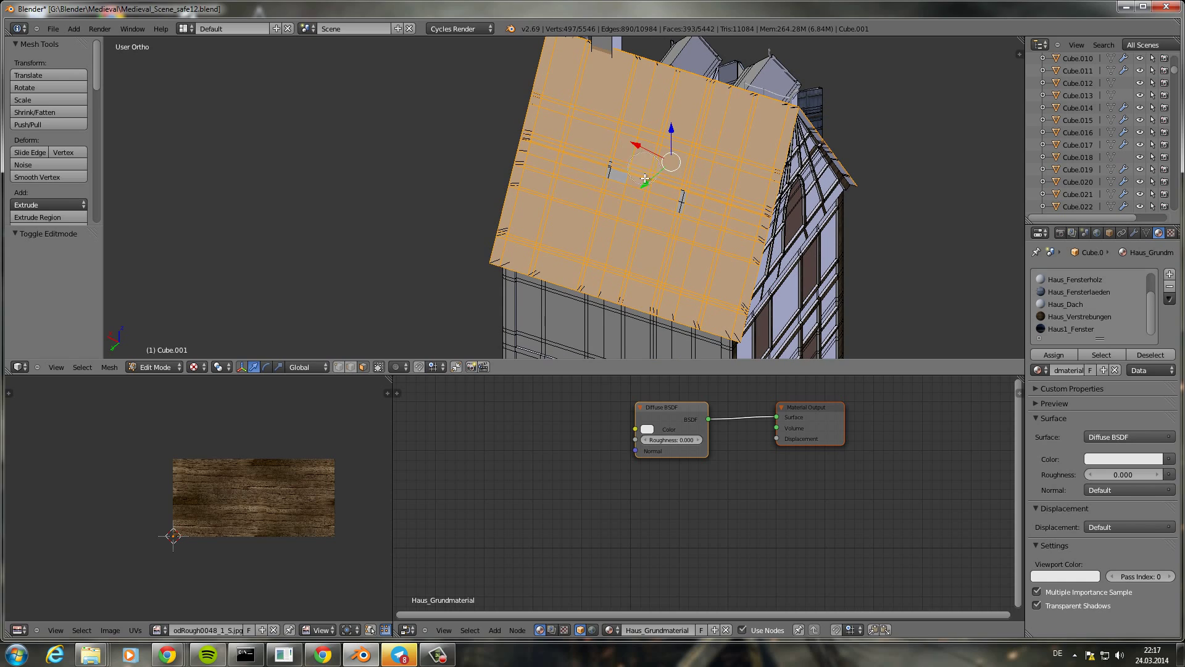
key("l")
scroll(644, 179, "down", 3)
mouse_move(644, 179)
middle_mouse_down()
mouse_move(762, 257)
mouse_move(734, 249)
mouse_move(815, 260)
middle_mouse_up()
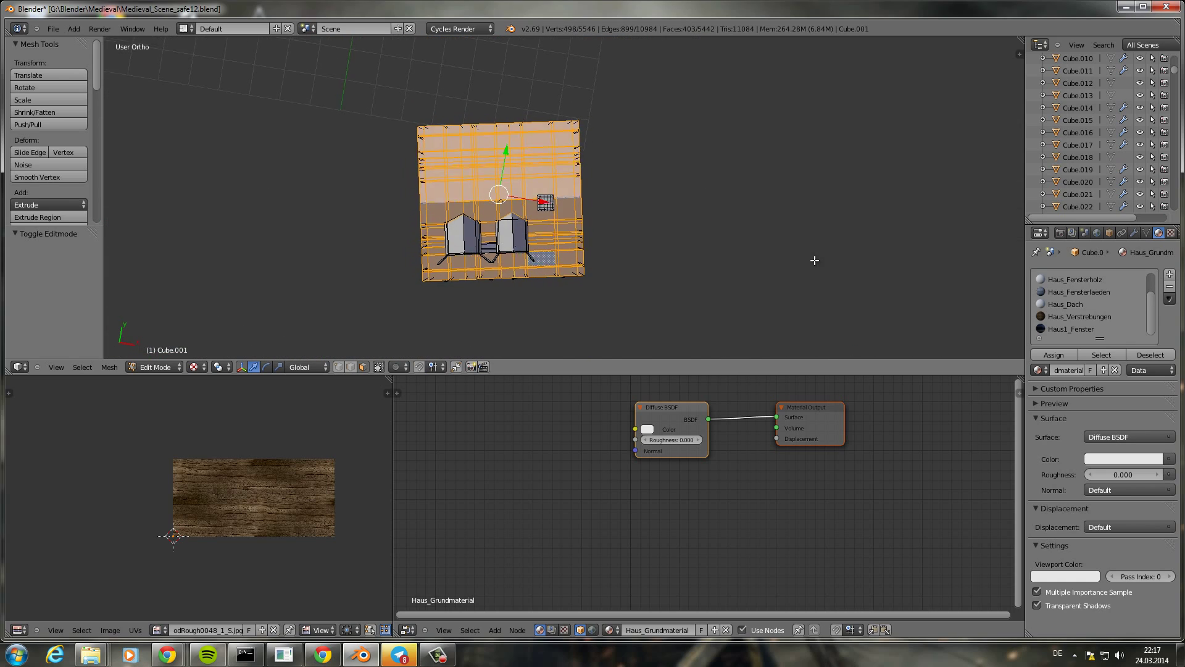
scroll(1099, 317, "up", 2)
Assign Haus_Dach to the roof faces and project their UVs from view.
left_click(1066, 329)
left_click(1053, 354)
key("u")
left_click(783, 325)
Add an Image Texture node loaded with the old ceramic roof-tile image.
key("shift+a")
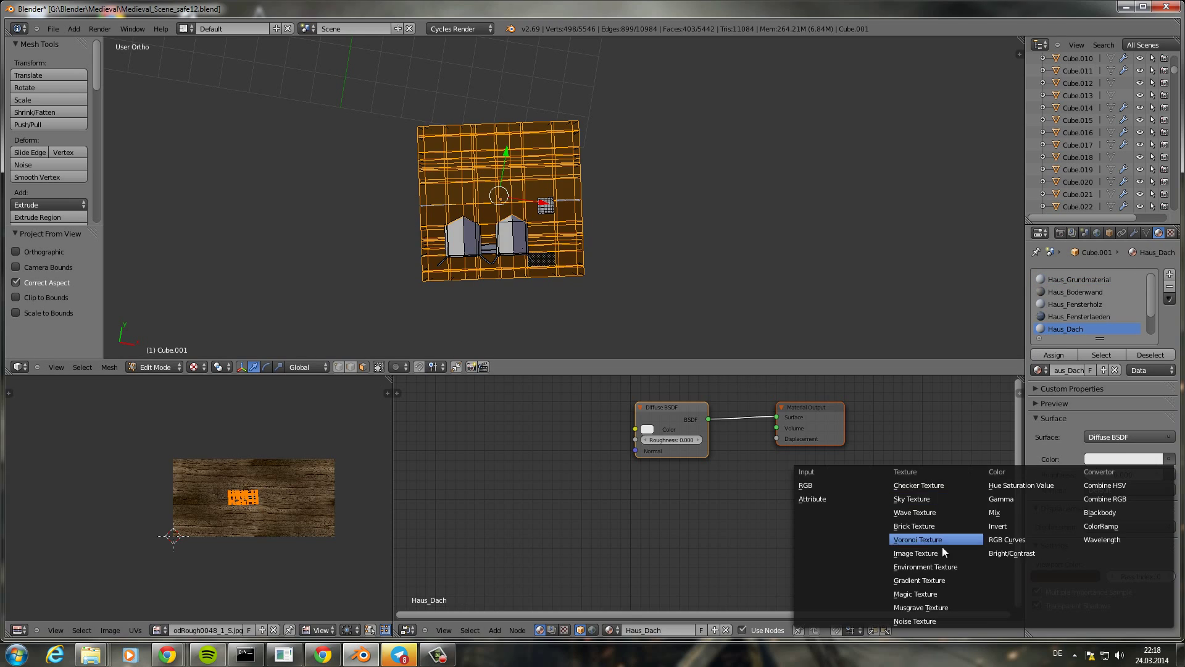
left_click(915, 553)
left_click(591, 438)
left_click(63, 336)
double_click(225, 187)
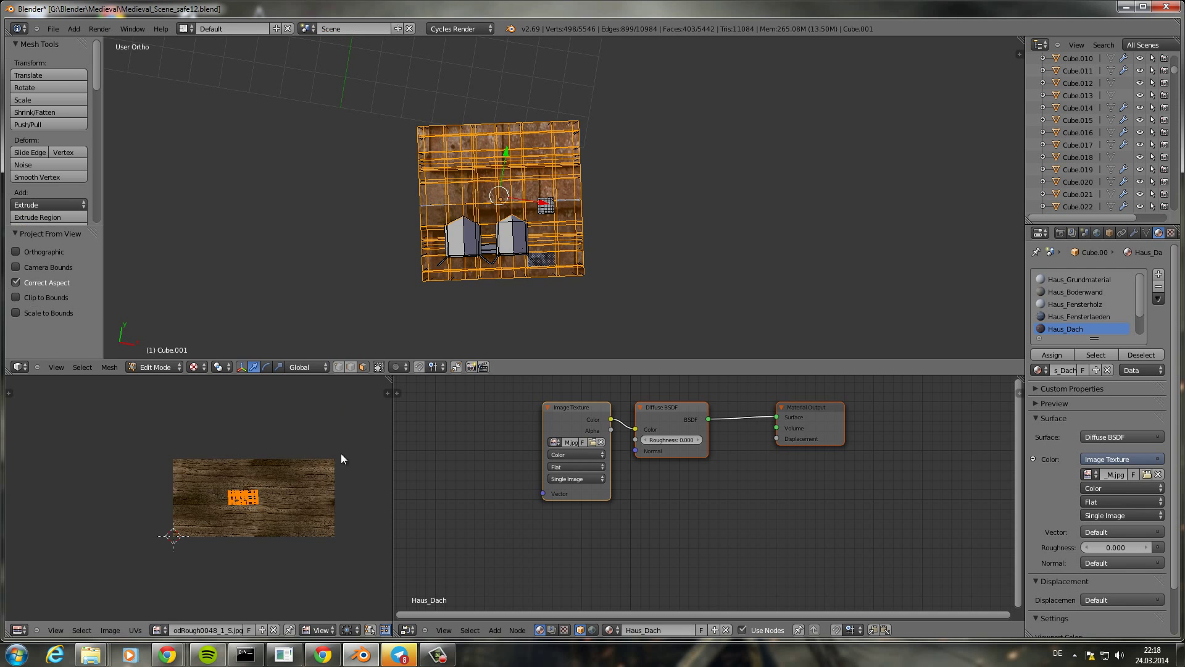
Scale and rotate the roof UVs, then preview the tiled roof from the camera.
key("s")
left_click(431, 481)
key("r")
left_click(356, 530)
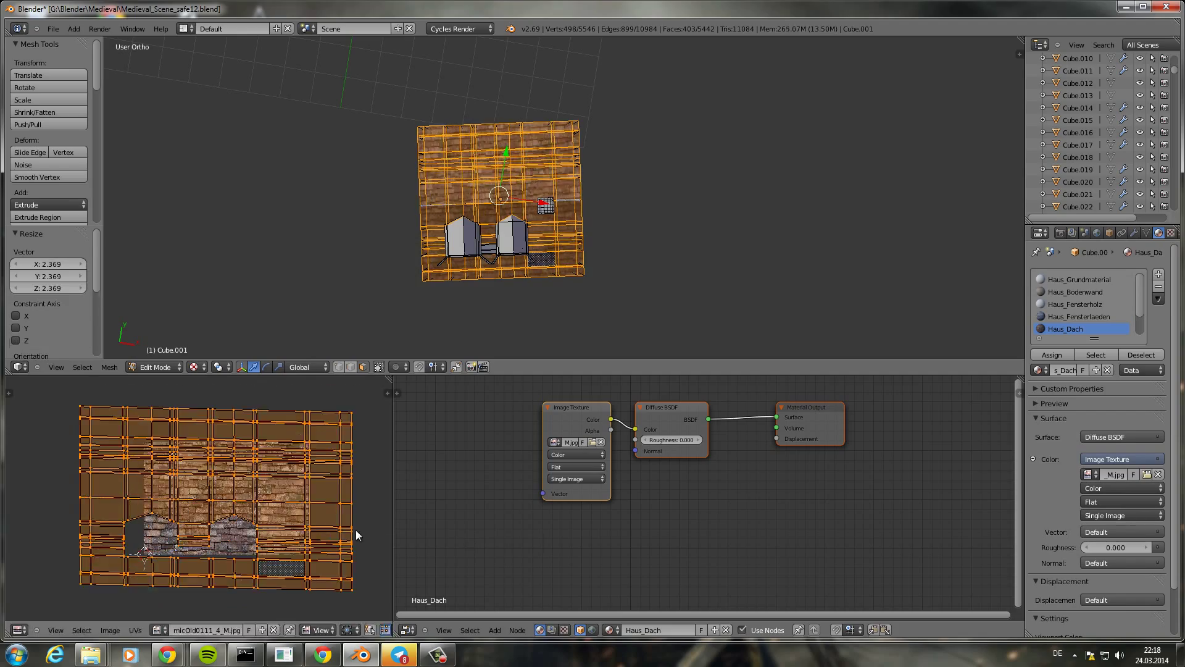
scroll(375, 530, "up", 2)
key("KP_0")
scroll(655, 254, "up", 2)
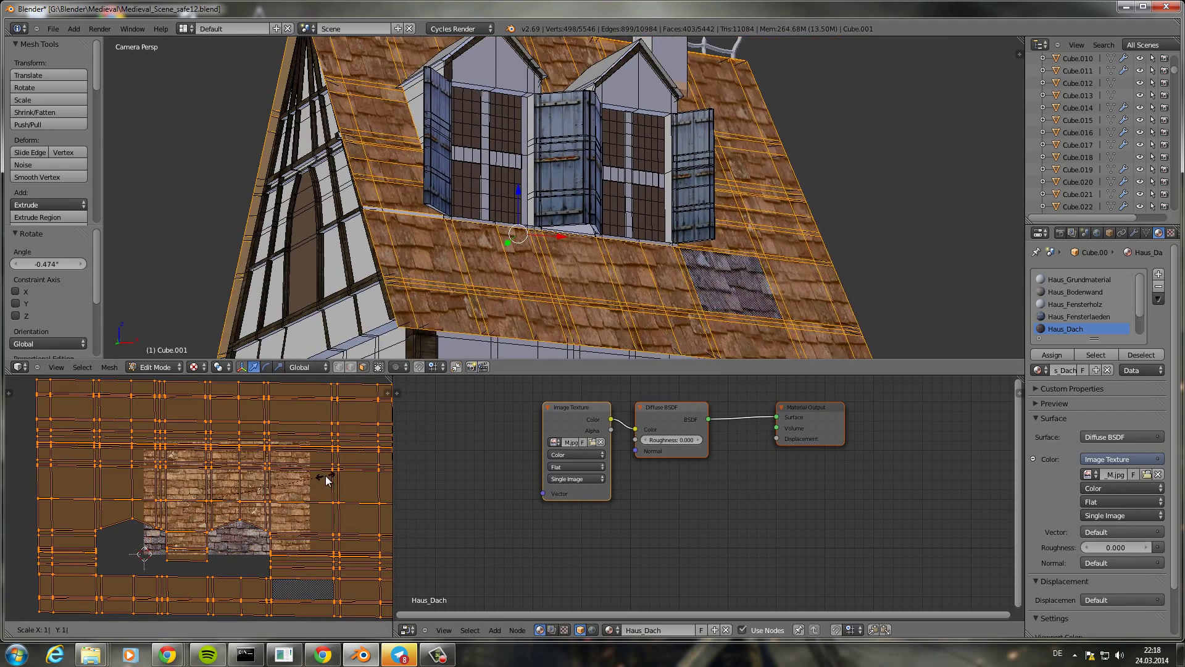
key("Tab")
key("Tab")
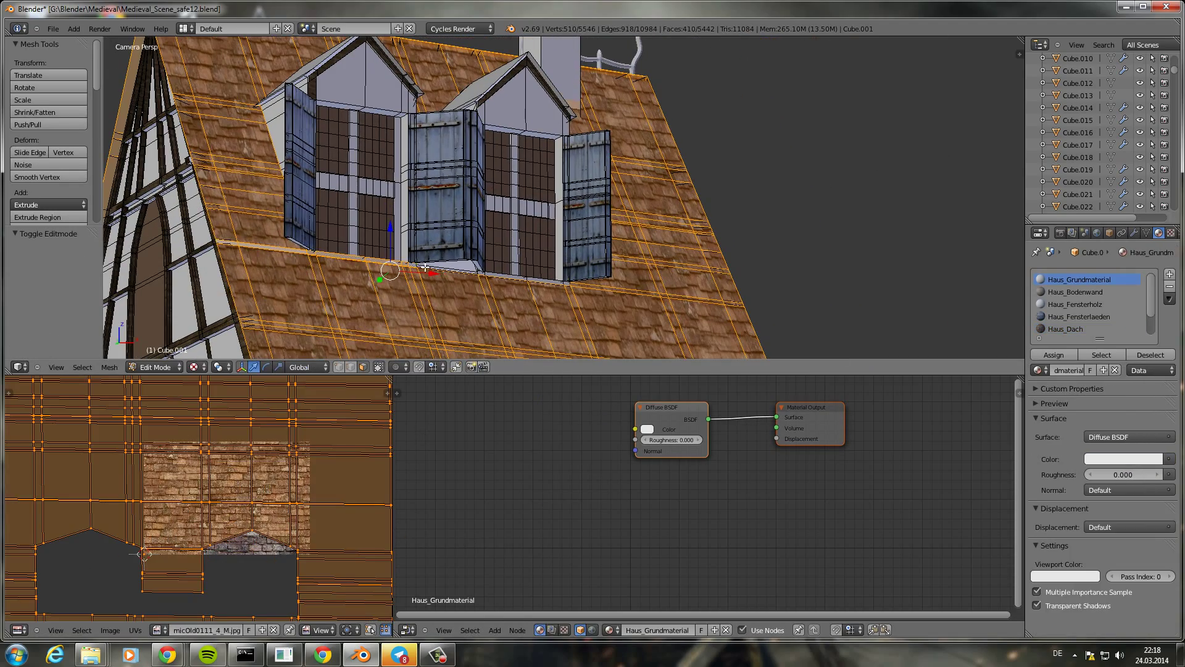
With Haus_Dach active, rescale and rotate the roof UVs from the top view.
left_click(1065, 328)
key("KP_7")
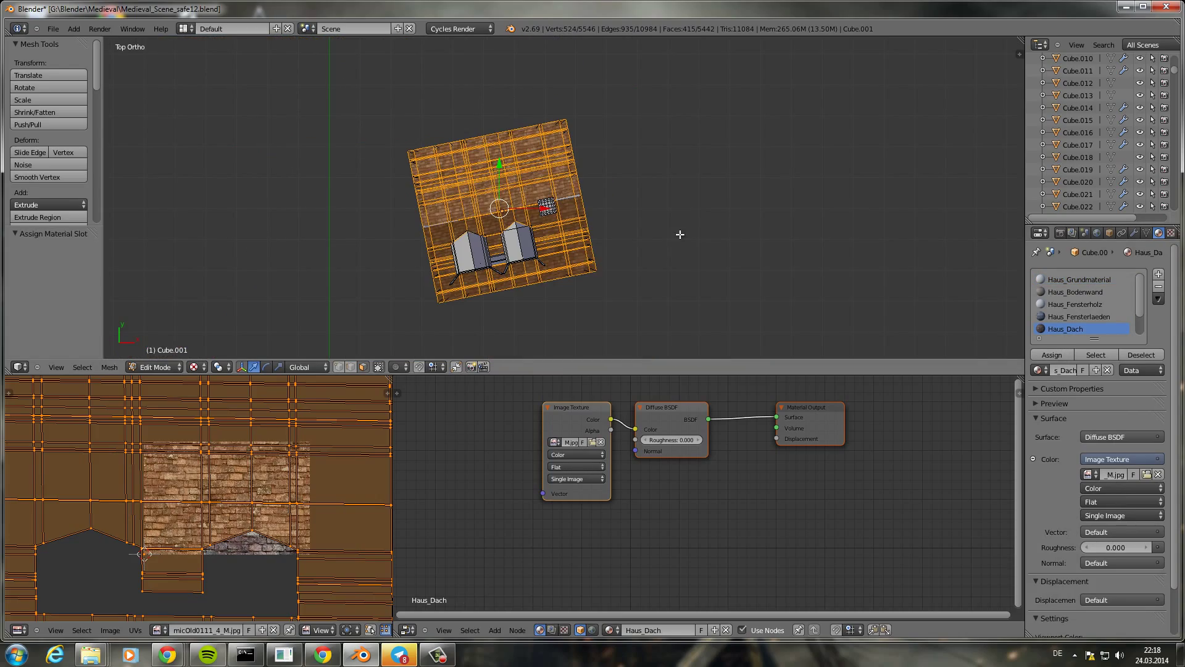
key("s")
key("r")
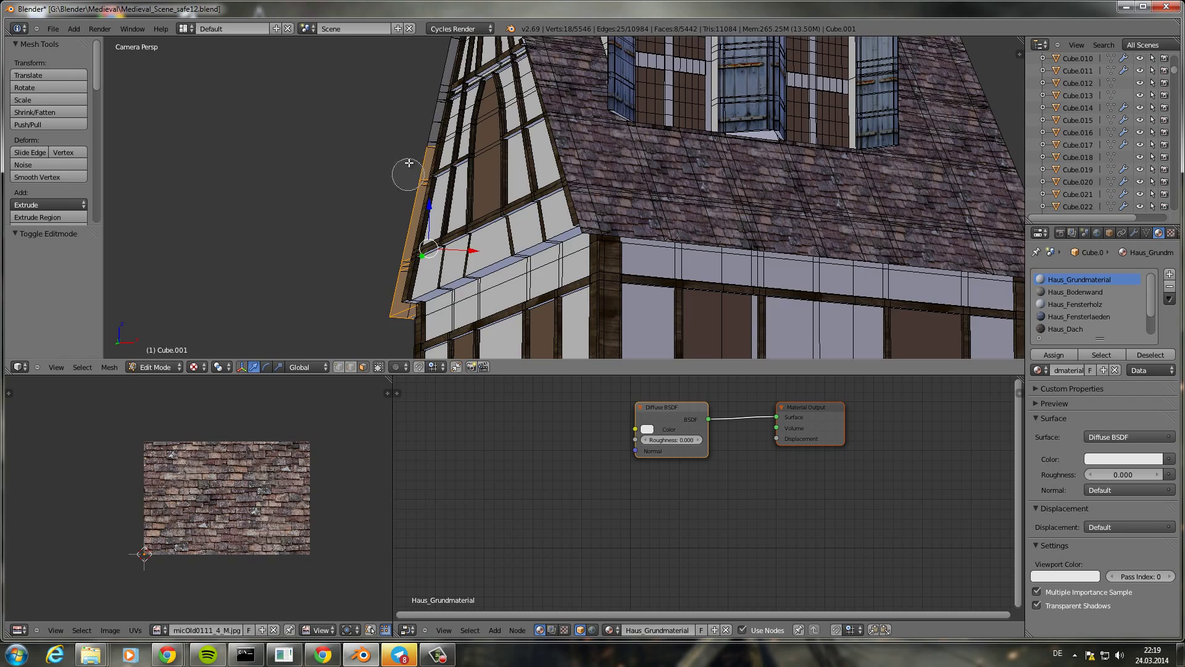
Project the roof edge strip's UVs from a face-on view.
key("shift+KP_7")
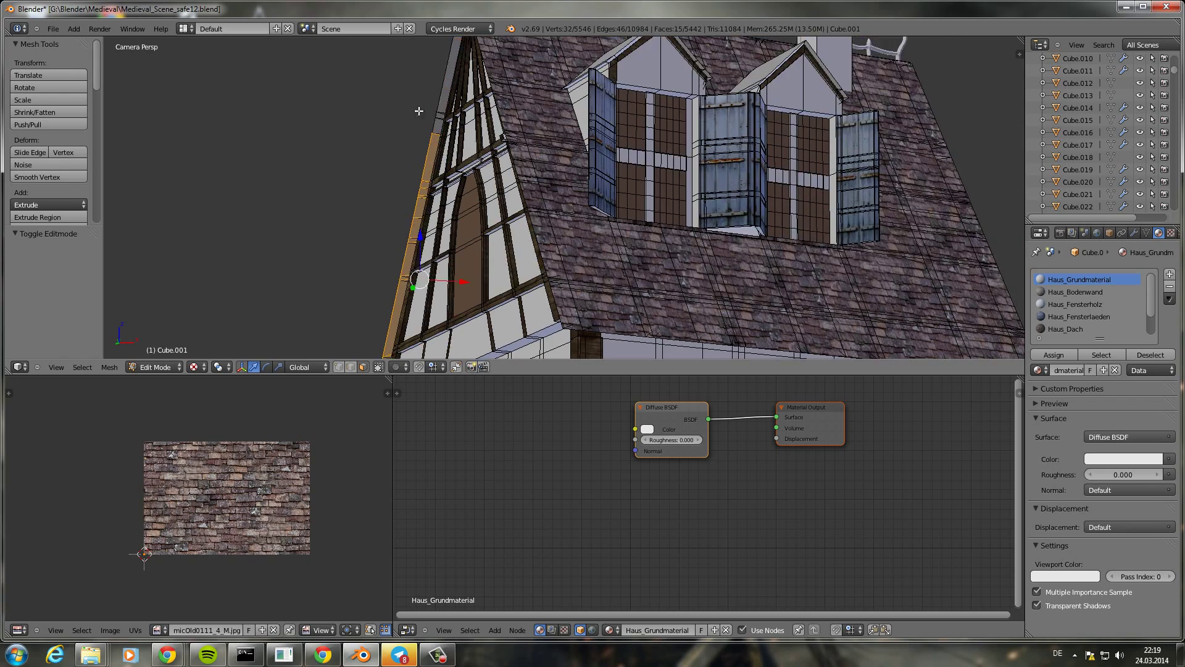
key("u")
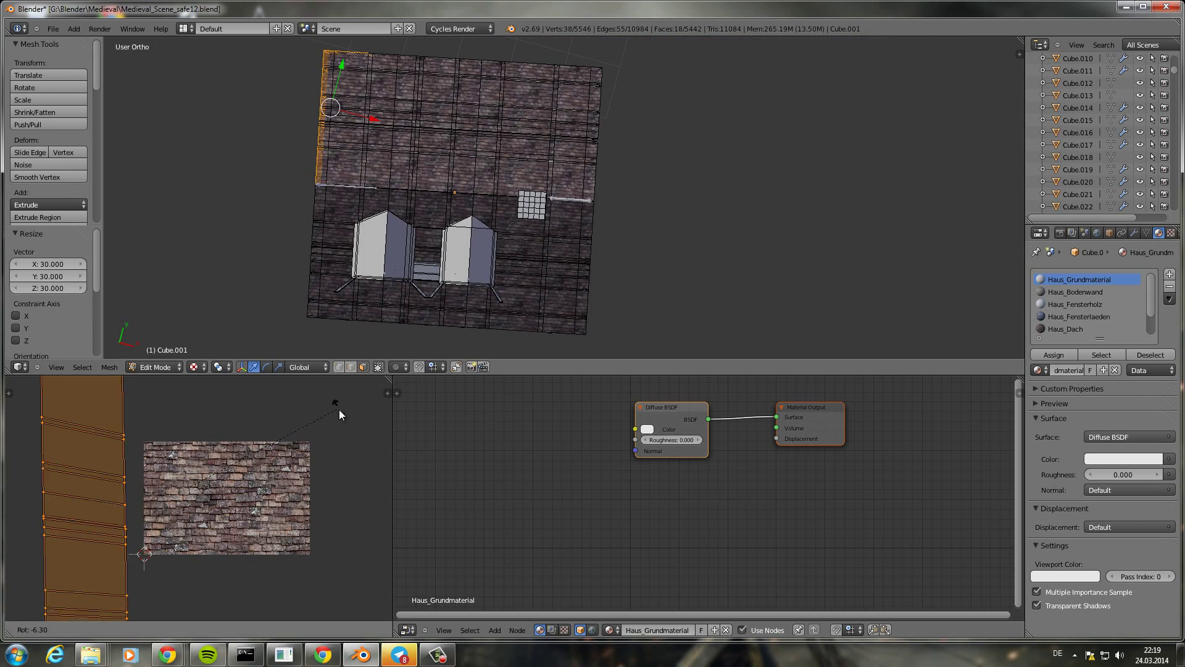
left_click(384, 401)
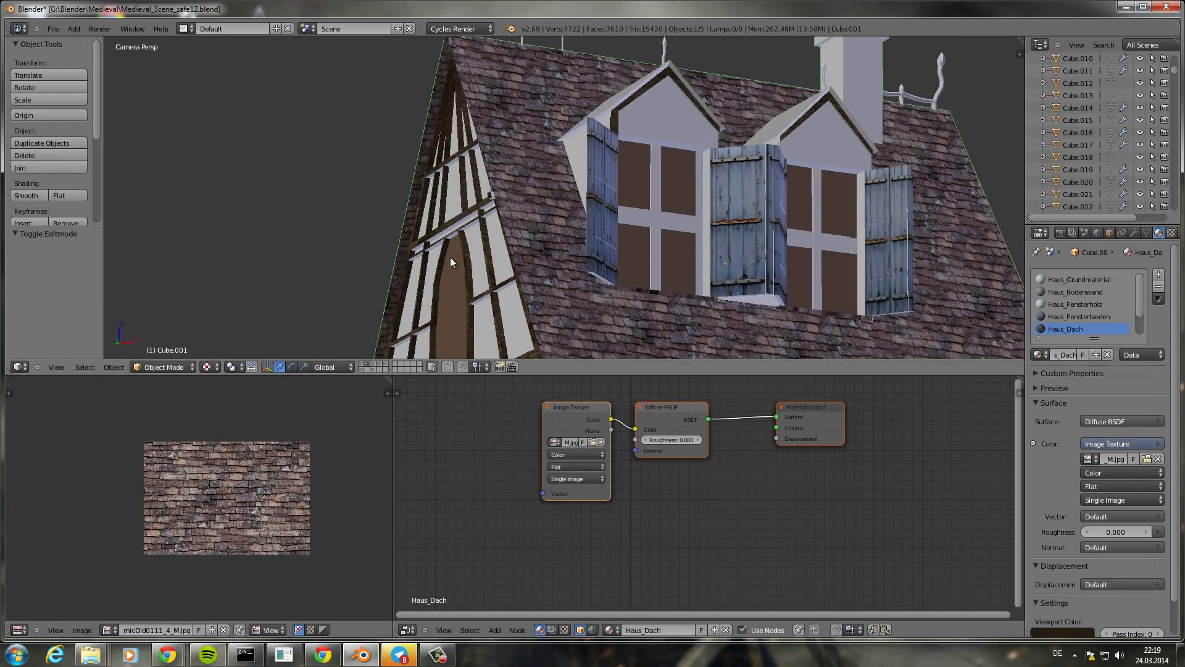
Select the first few horizontal beam ledges on the facade.
middle_click_drag(450, 257, 580, 198)
key("KP_5")
scroll(640, 248, "up", 5)
key("KP_0")
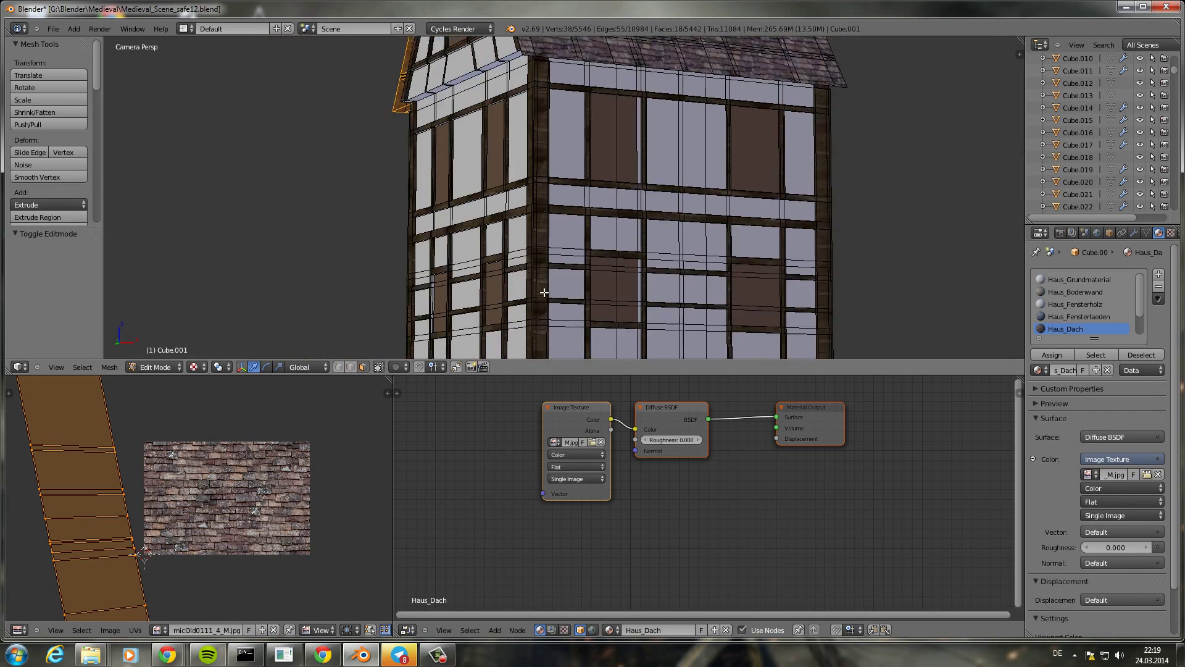
scroll(533, 168, "up", 3)
right_click(533, 168)
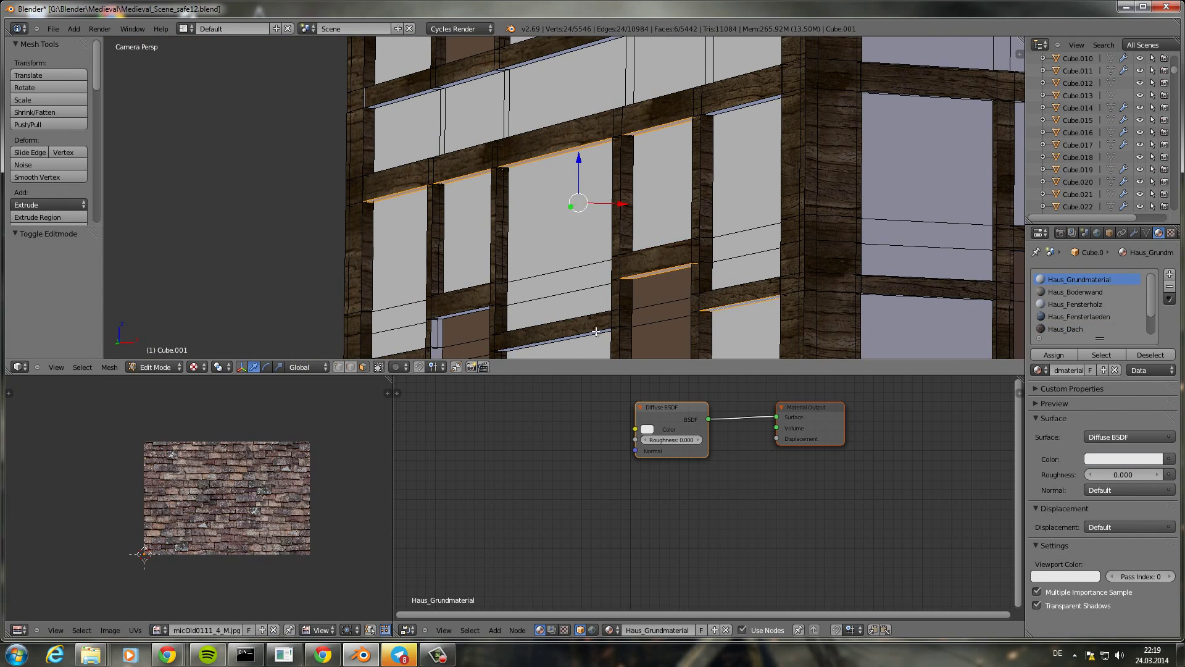
middle_click_drag(596, 331, 422, 137, "shift")
right_click(423, 137, "shift")
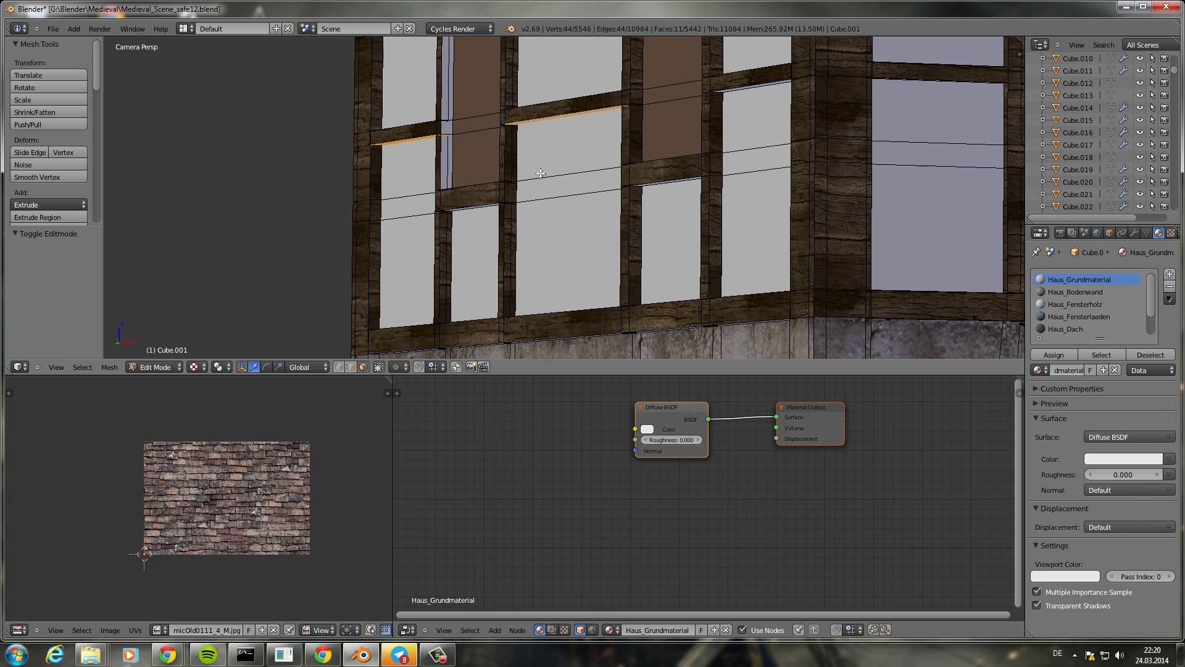
middle_click_drag(735, 89, 573, 126)
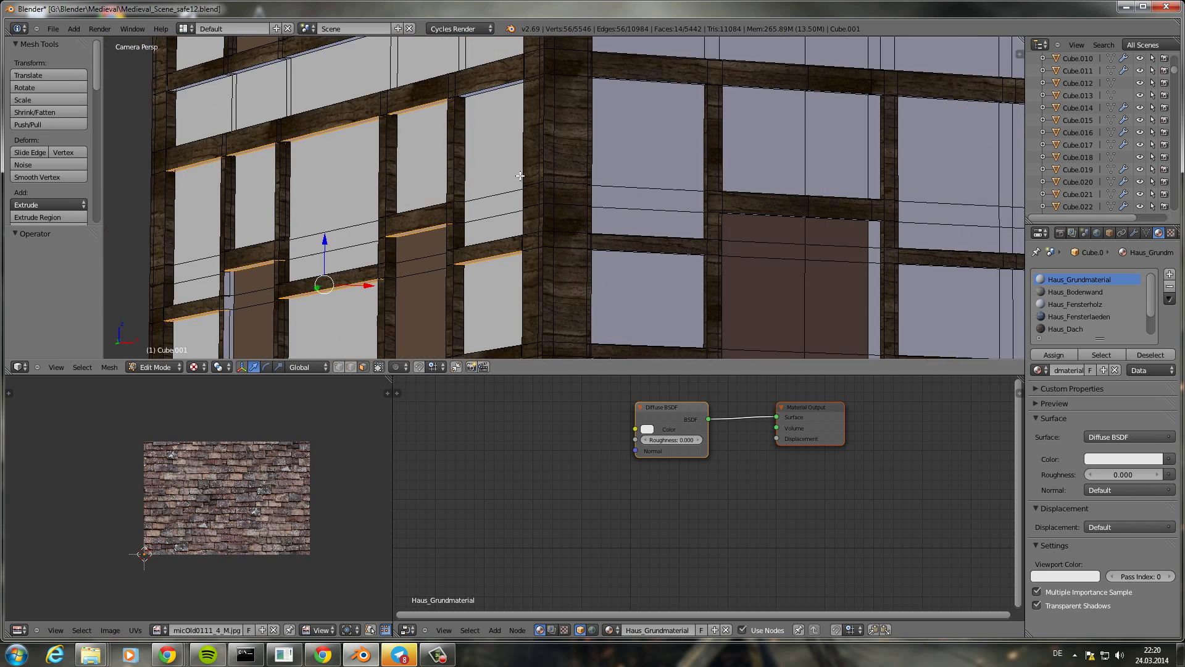
right_click(573, 127, "shift")
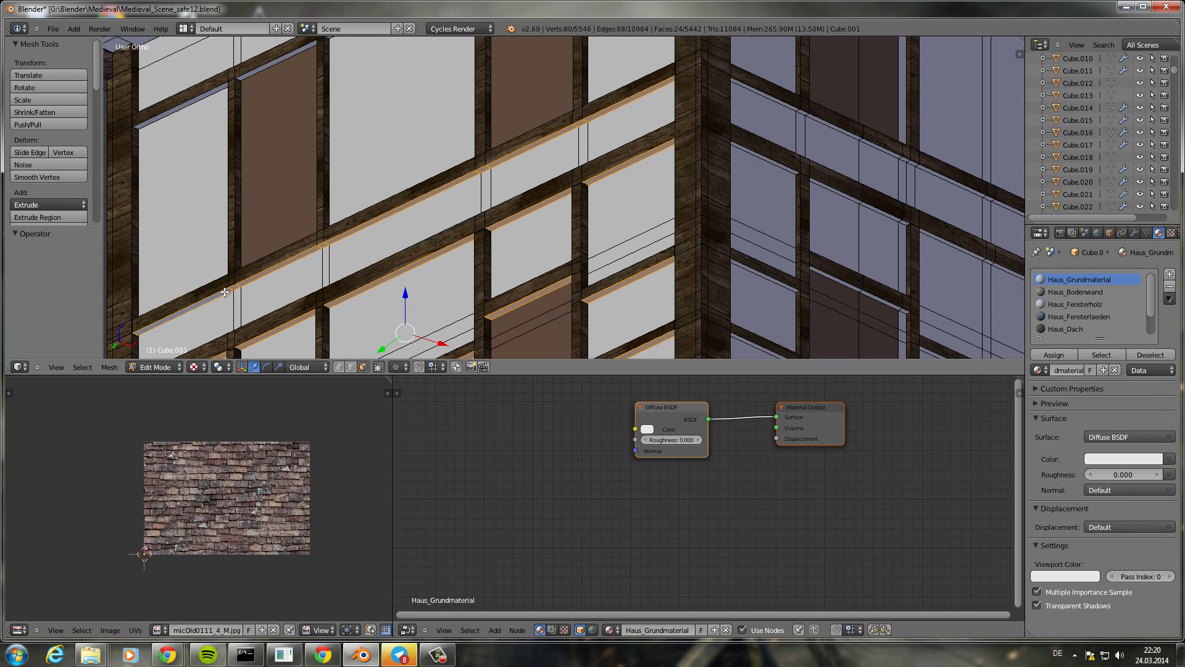
middle_click_drag(394, 164, 469, 185, "shift")
scroll(469, 185, "down", 3)
scroll(473, 229, "up", 2)
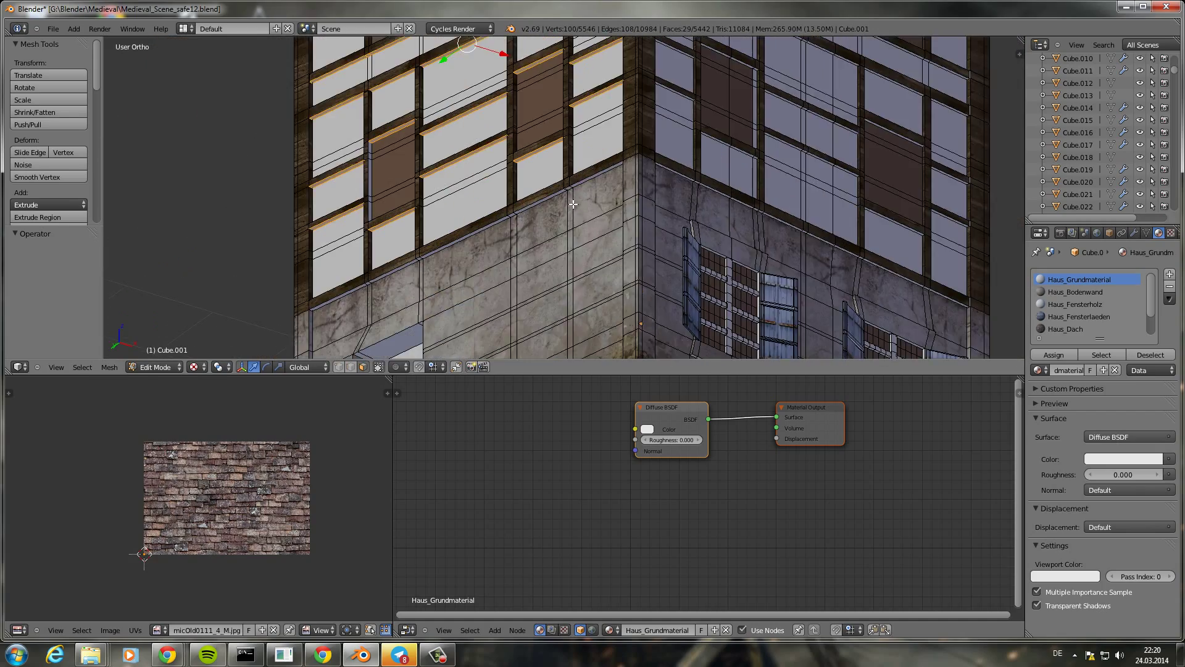
scroll(473, 229, "up", 1)
right_click(473, 229, "shift")
Add more window ledges and the beam ledge above to the selection.
mouse_move(473, 229)
middle_mouse_down("shift")
mouse_move(550, 177)
mouse_move(492, 205)
middle_mouse_up("shift")
key("KP_0")
right_click(550, 177, "shift")
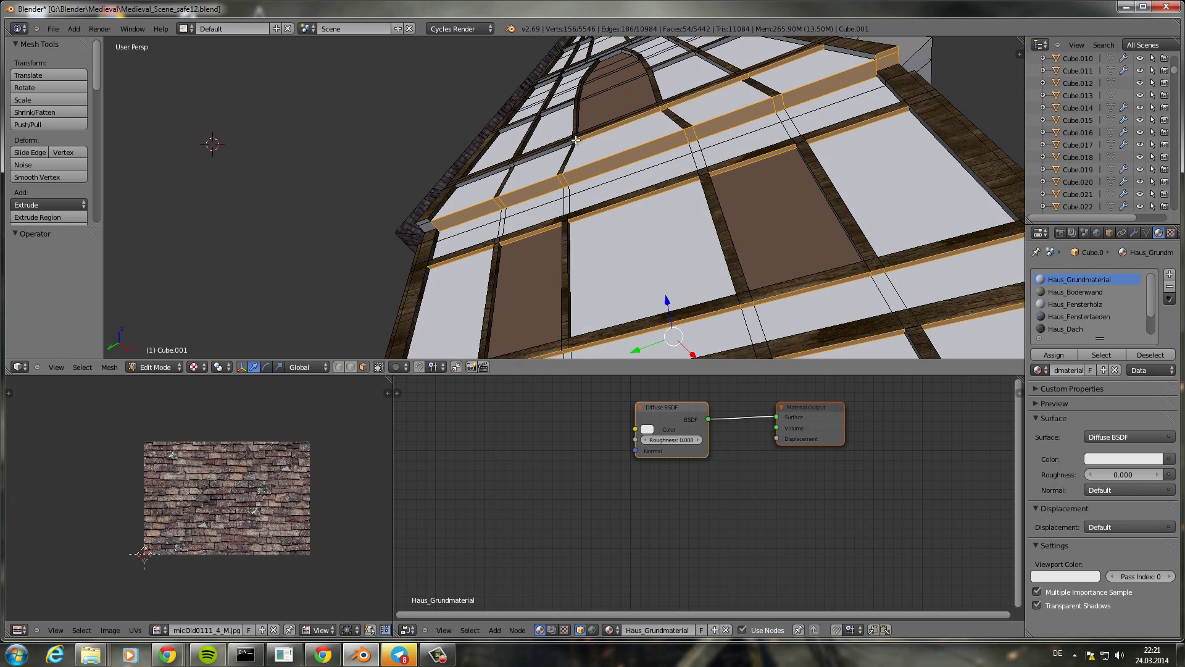
scroll(575, 141, "up", 2)
right_click(434, 202, "shift")
middle_click_drag(527, 80, 593, 205)
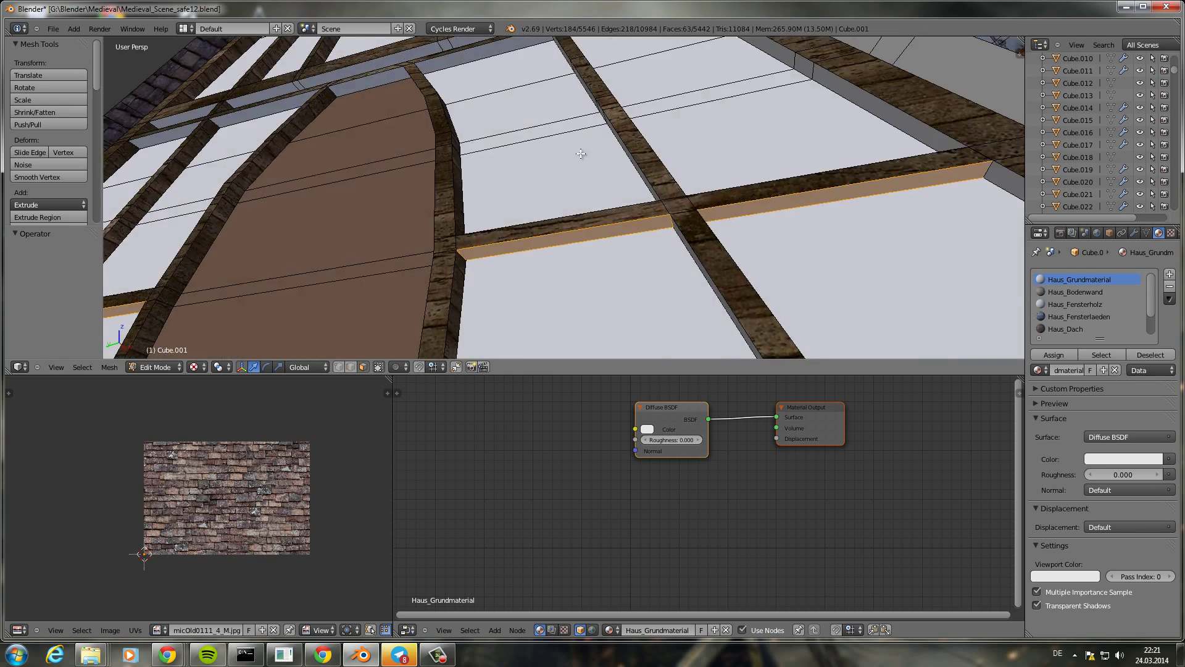
right_click(592, 206, "shift")
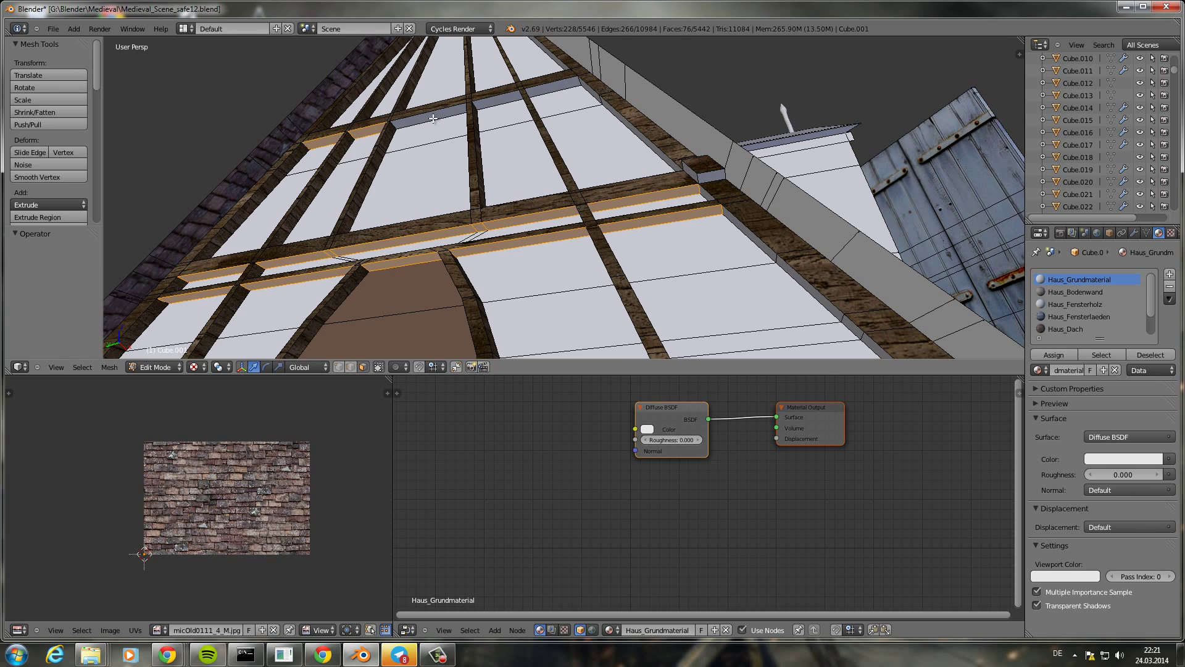
key("KP_0")
scroll(628, 156, "up", 3)
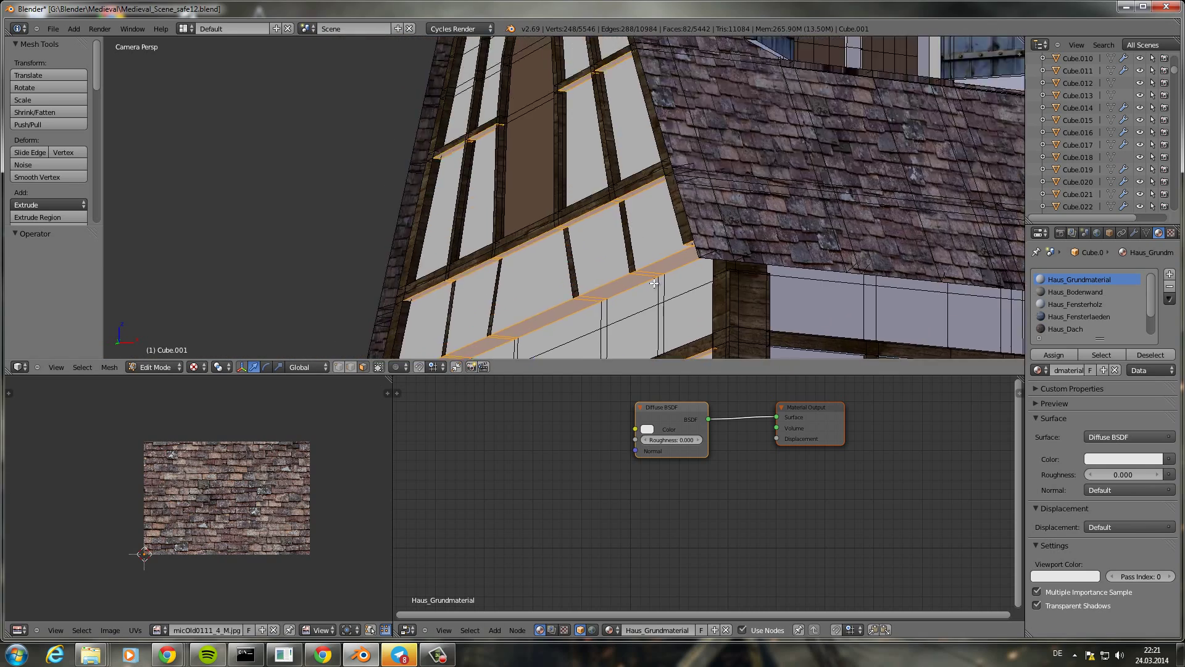
right_click(628, 156, "shift")
Add the remaining beam loops down to the bottom loop, removing one wrong face.
middle_click_drag(628, 156, 561, 233)
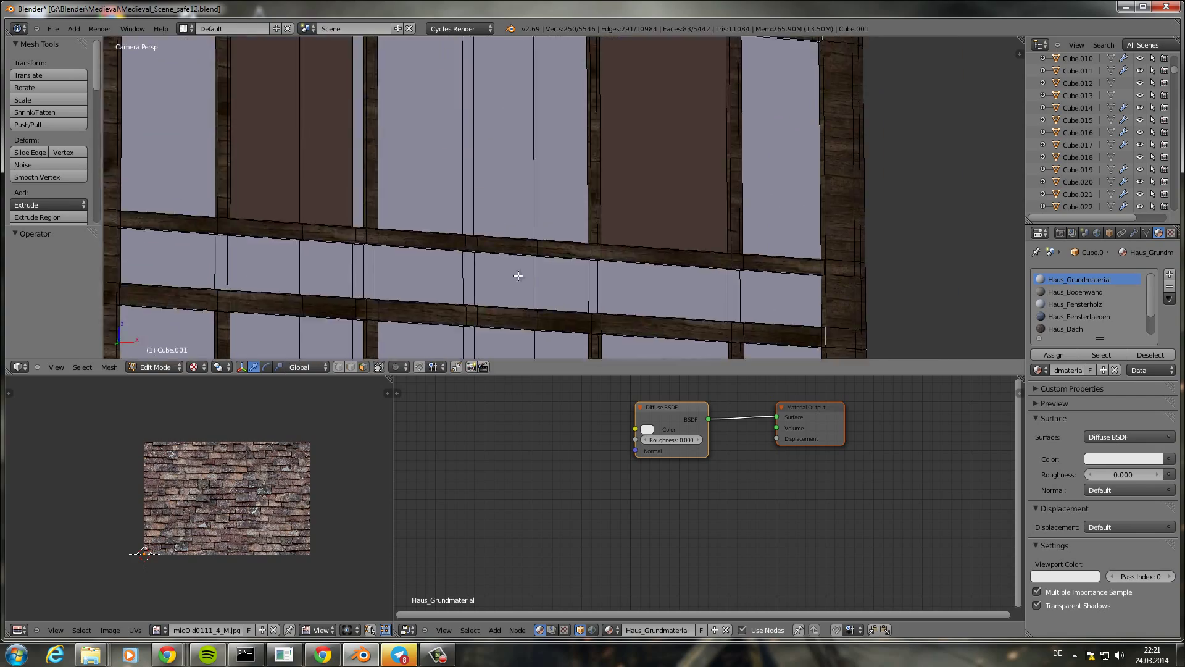
right_click(560, 232, "shift")
scroll(560, 232, "up", 5)
right_click(855, 214, "alt+shift")
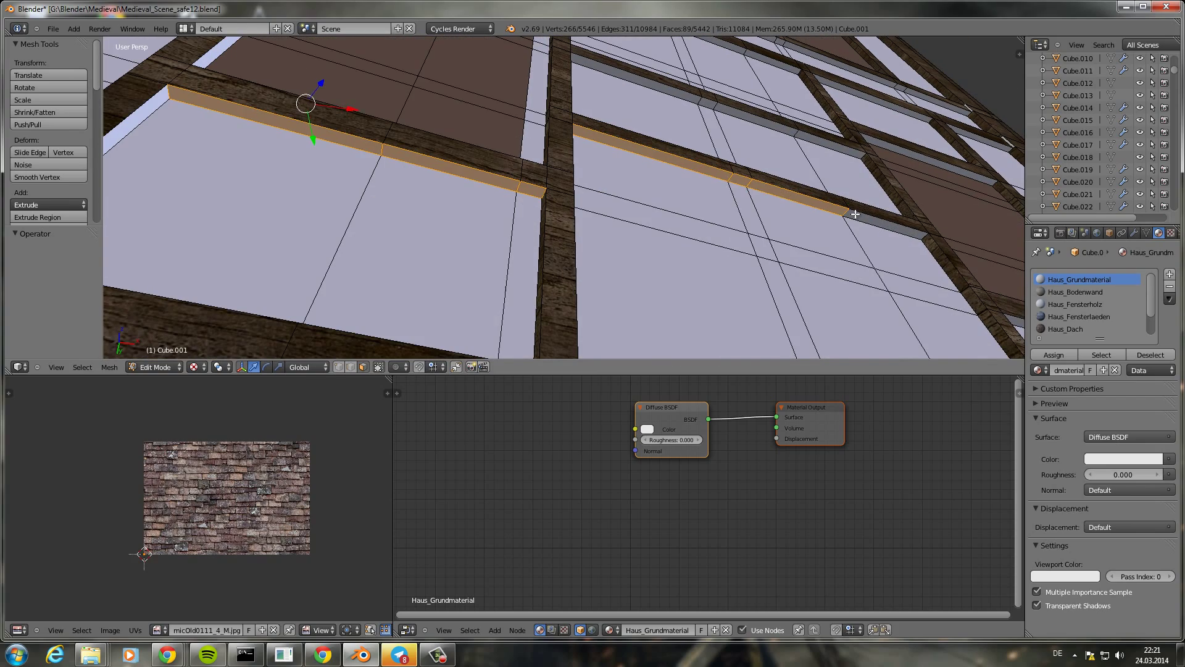
right_click(768, 159, "shift")
middle_click_drag(768, 160, 595, 280)
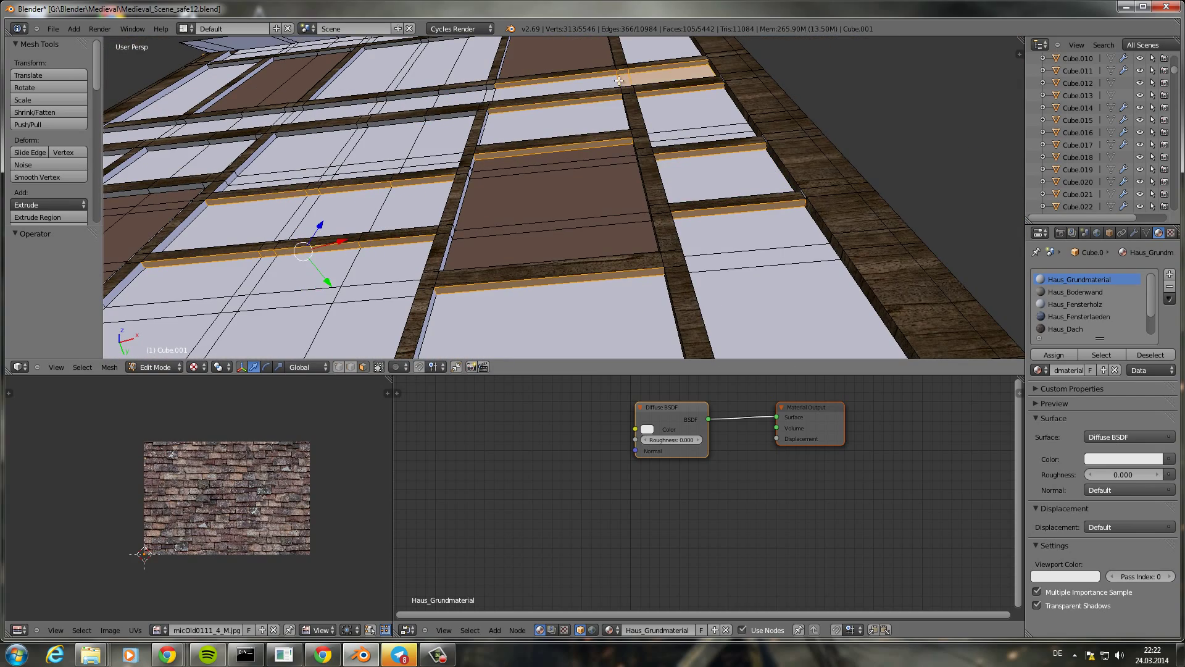
right_click(407, 120, "alt+shift")
middle_click_drag(407, 120, 380, 104)
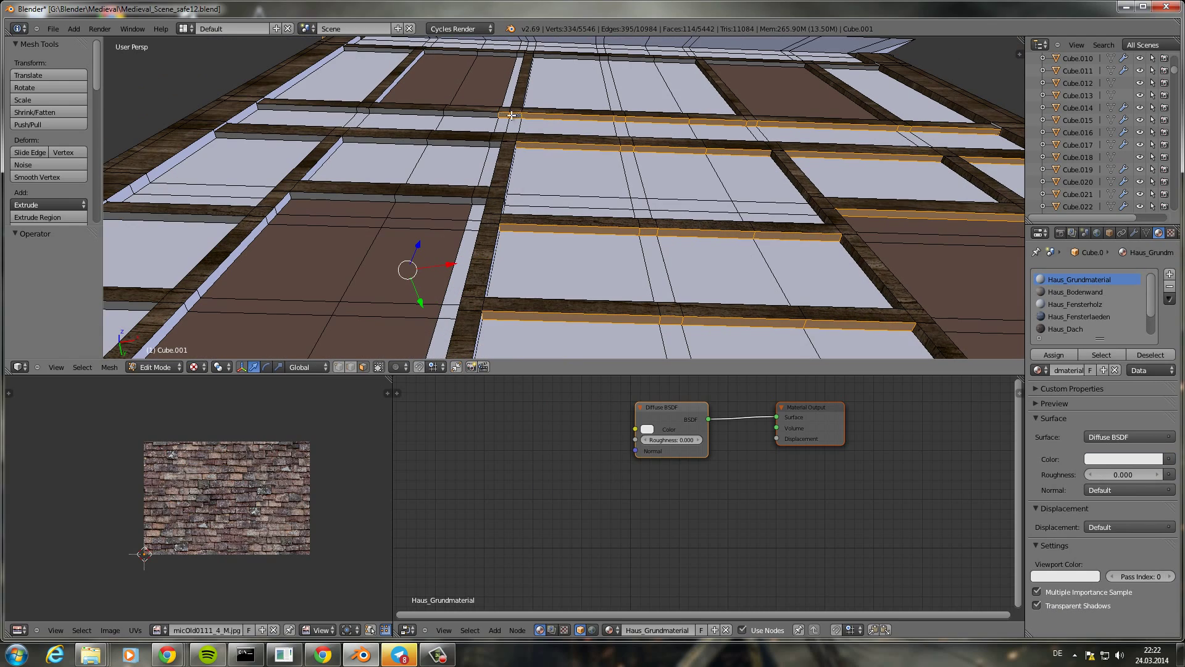
right_click(420, 200, "alt+shift")
middle_click_drag(419, 201, 271, 160)
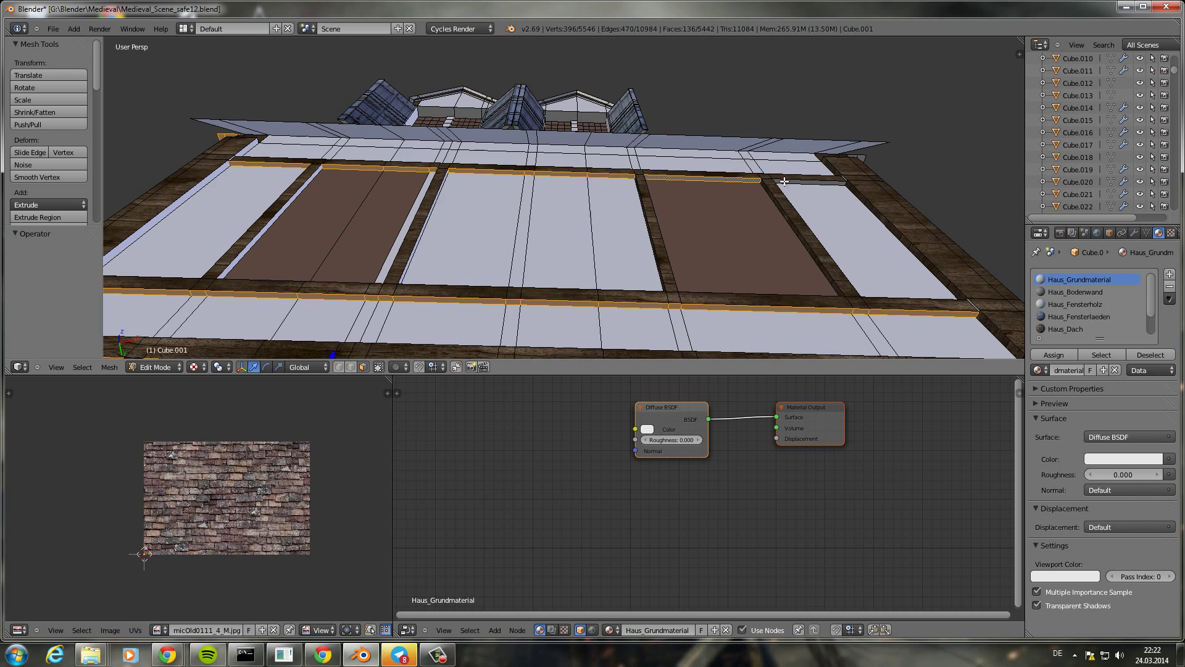
middle_click_drag(784, 181, 288, 214)
right_click(288, 213, "alt+shift")
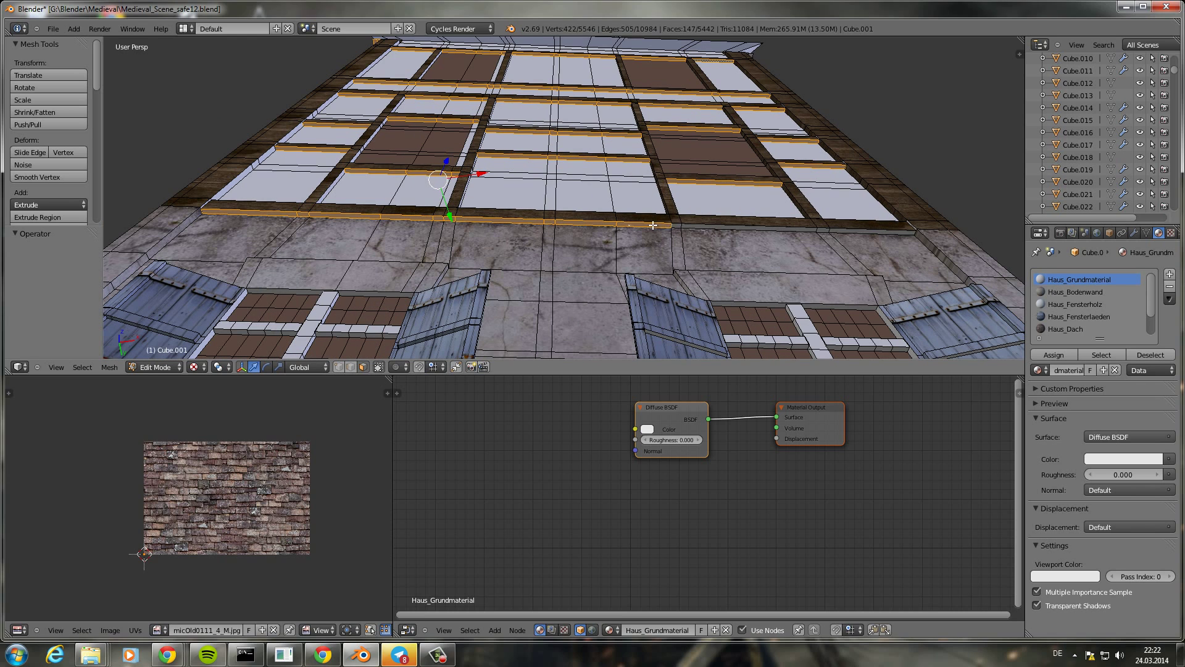
key("KP_7")
Show the beam image for the Haus_Verstrebungen slot and scale the beam UVs up by 15.
left_click(1080, 316)
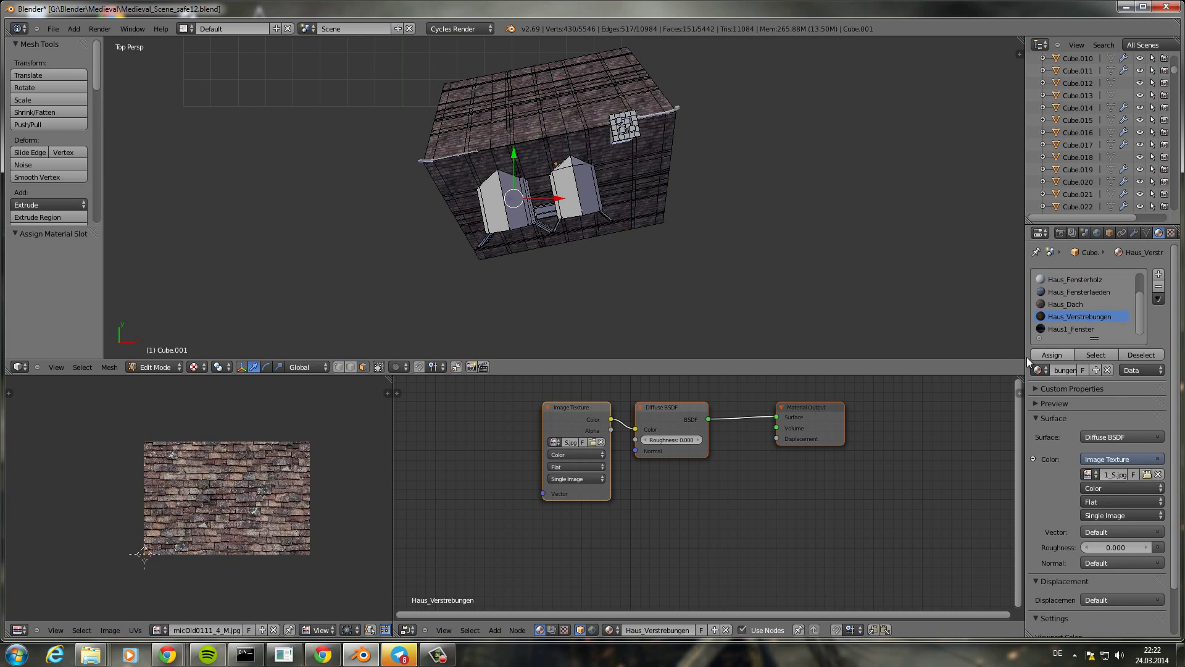
left_click(157, 629)
scroll(188, 533, "up", 4)
type("s15")
key("Return")
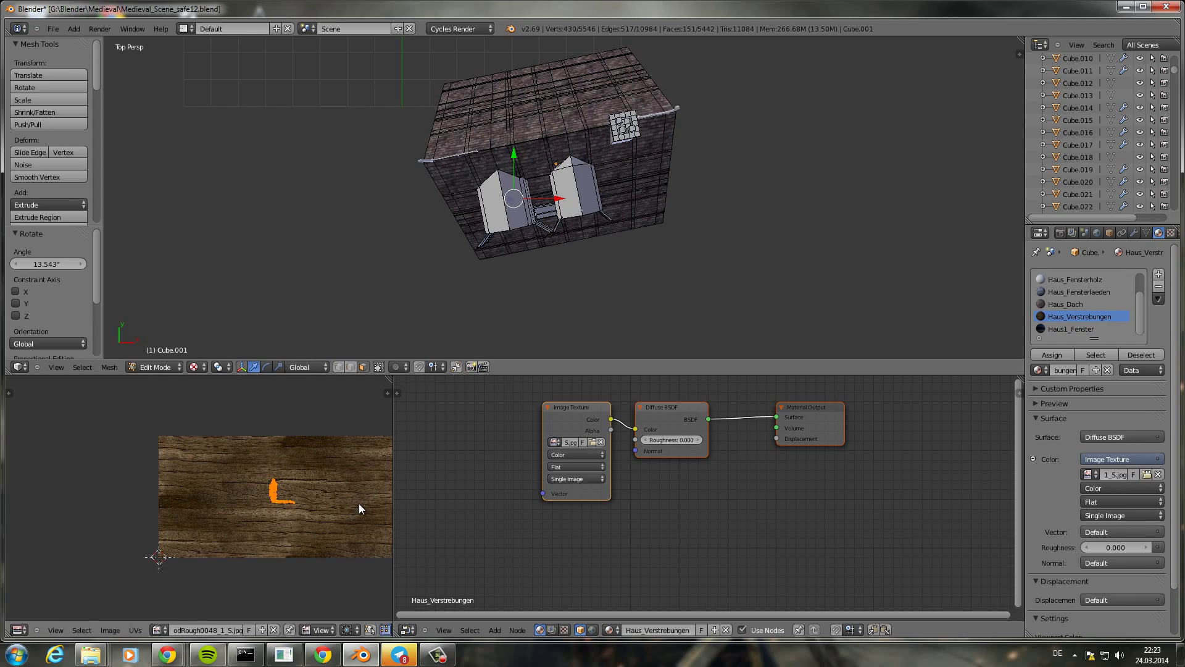
key("r")
key("Escape")
Preview the wood-textured beams through the camera view in Object Mode.
key("KP_0")
key("Tab")
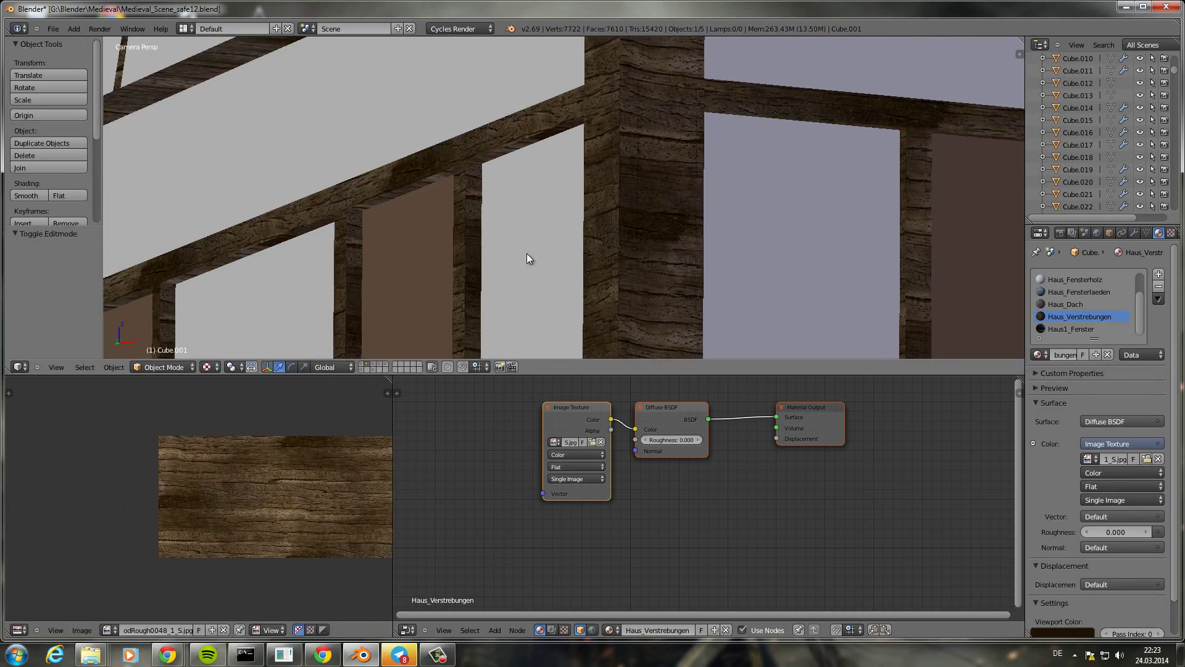
middle_click_drag(491, 252, 527, 150)
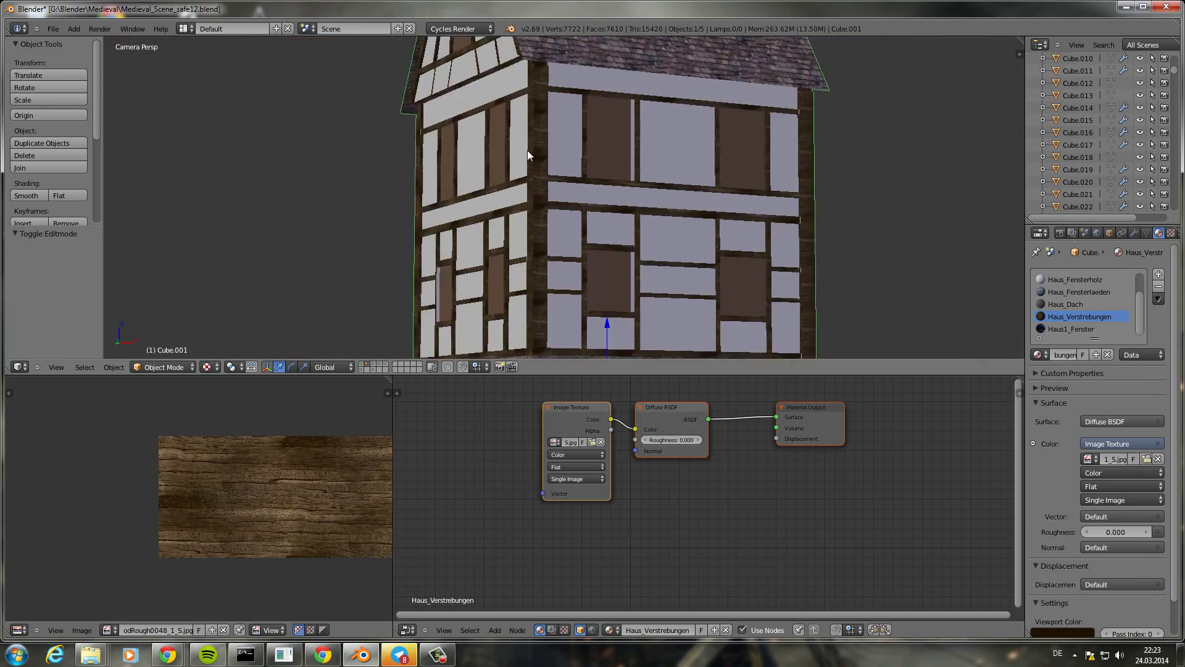
scroll(573, 175, "up", 3)
Project the house front's UVs from a straight-on front orthographic view.
key("Tab")
scroll(620, 297, "down", 3)
middle_click_drag(620, 296, 636, 286)
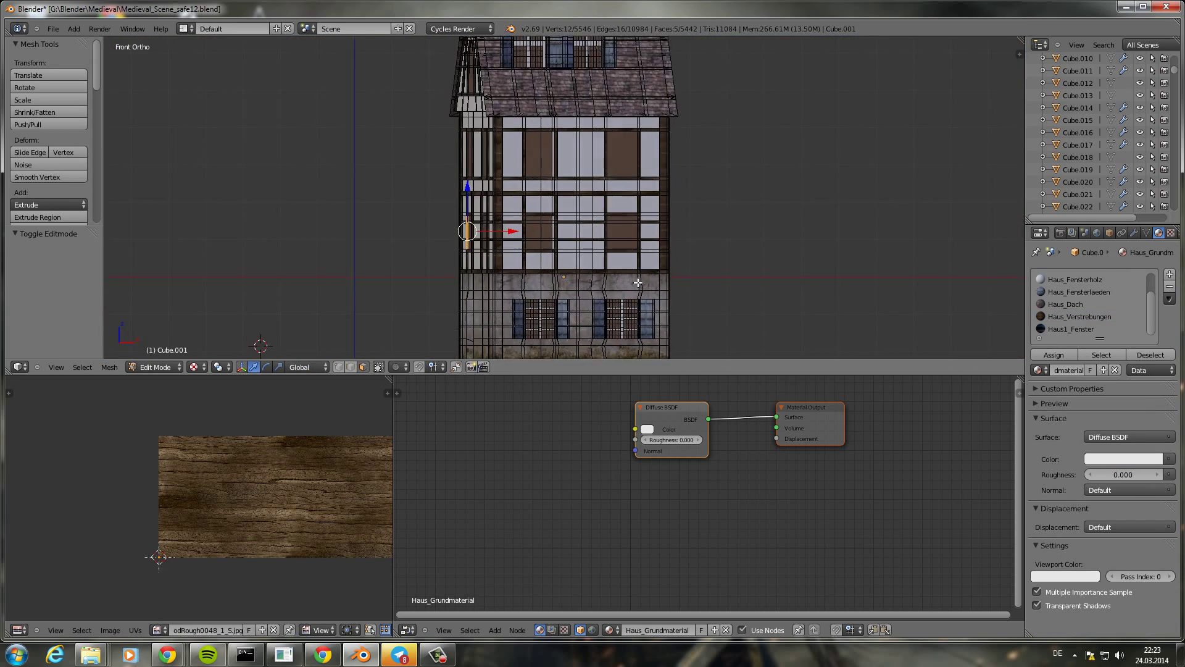
key("KP_5")
key("u")
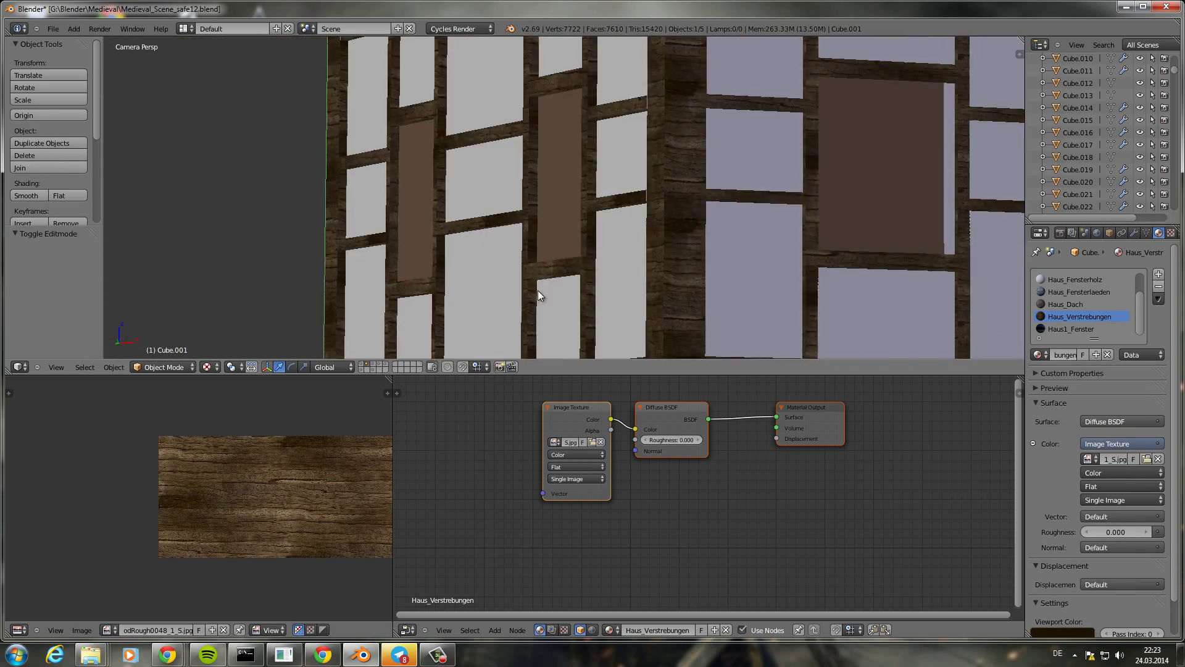
Orbit toward the roof dormers and return to Edit Mode.
mouse_move(538, 295)
middle_mouse_down()
mouse_move(535, 311)
mouse_move(653, 287)
middle_mouse_up()
key("Tab")
scroll(653, 287, "down", 3)
scroll(450, 262, "up", 4)
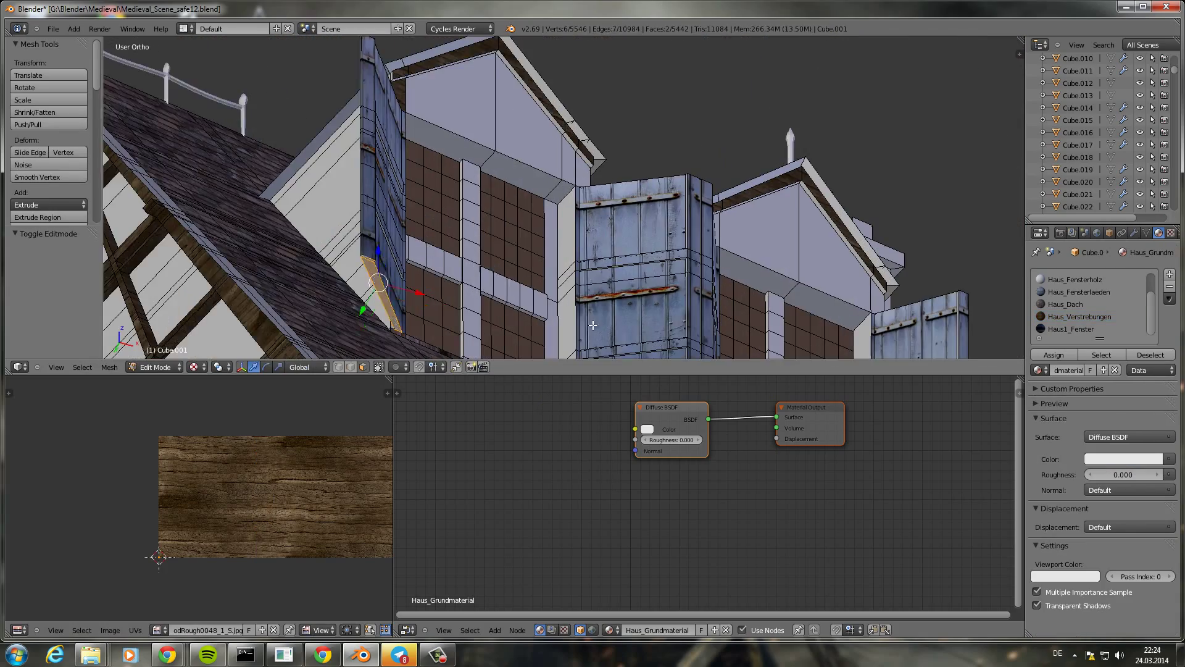
Select the dormer shutter faces and map them to wsShutters0045_S.jpg, scaling the UVs to fit.
middle_click_drag(450, 261, 637, 287)
scroll(637, 287, "up", 2)
right_click(637, 287, "shift")
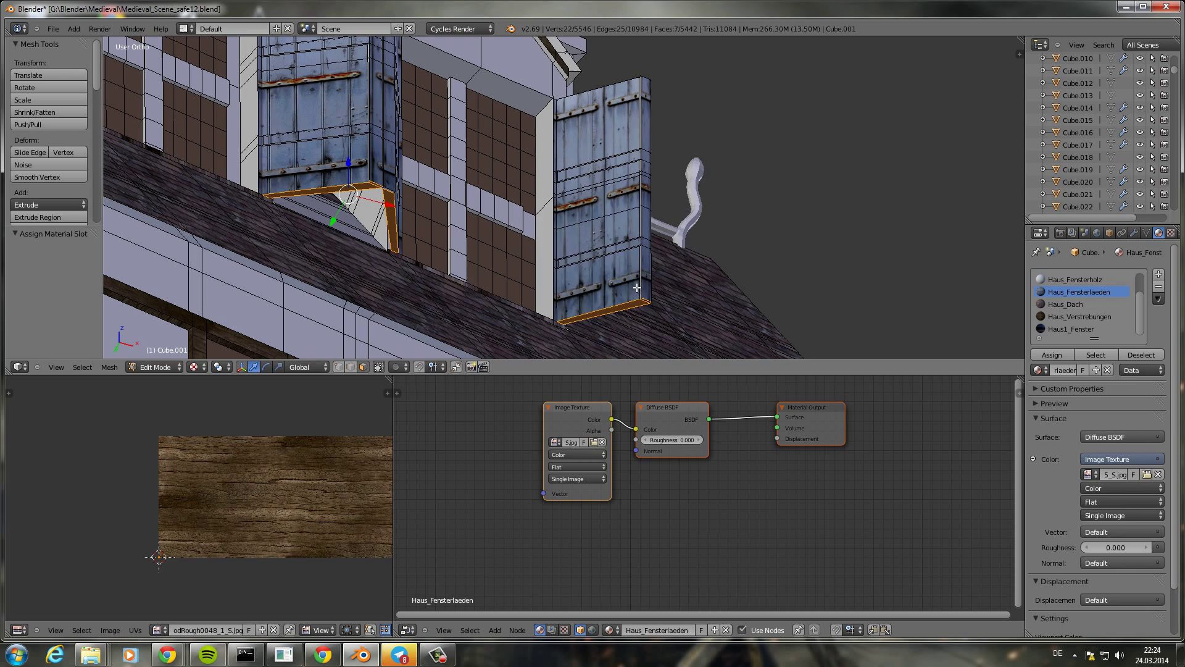
left_click(156, 629)
left_click(162, 503)
left_click(336, 617)
Check the shutter texture across the whole house in Object Mode.
key("Tab")
scroll(494, 203, "down", 5)
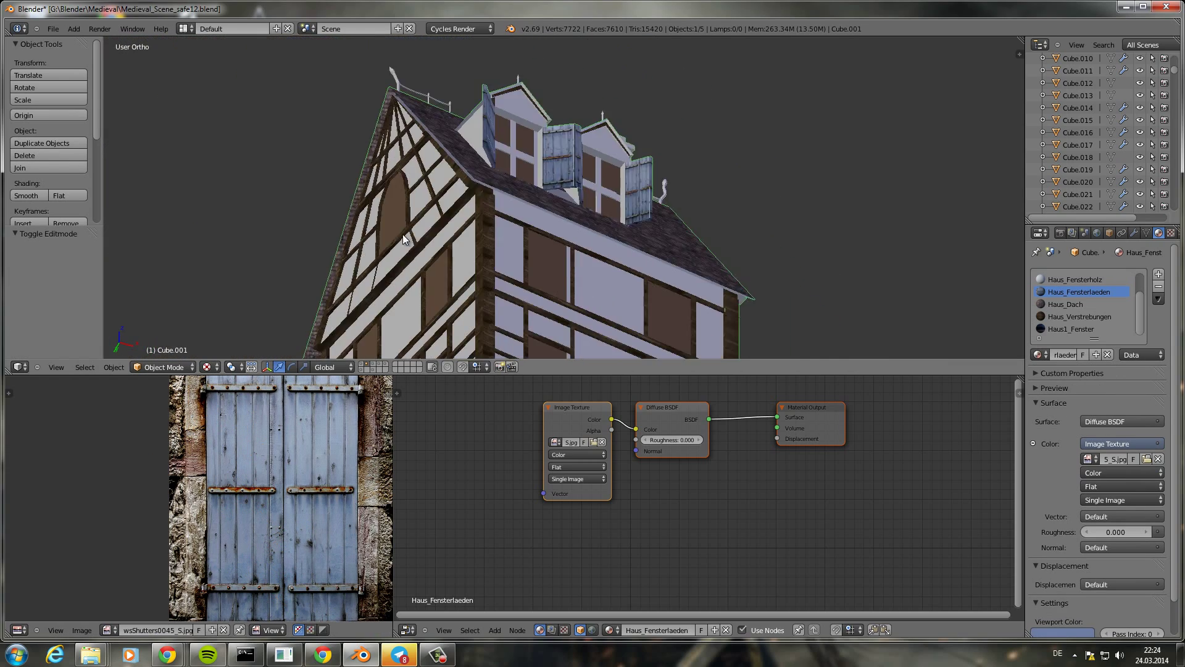
mouse_move(493, 204)
middle_mouse_down()
mouse_move(508, 257)
mouse_move(498, 195)
mouse_move(624, 291)
mouse_move(617, 259)
mouse_move(556, 247)
middle_mouse_up()
scroll(618, 259, "up", 2)
scroll(612, 258, "up", 3)
Select shutter faces on the wall and inspect the Haus1_Fenster material.
key("Tab")
scroll(612, 258, "up", 3)
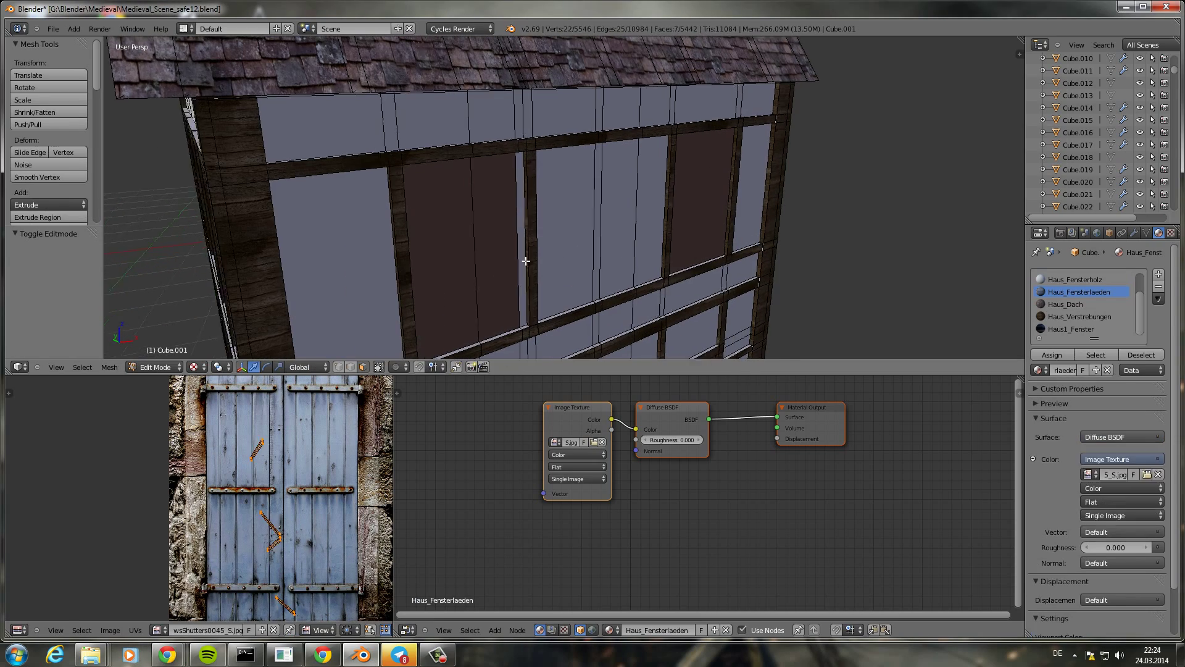
right_click(521, 247)
right_click(442, 247)
right_click(522, 247, "shift")
left_click(1115, 329)
Orbit around to the house's lower floor in Object Mode.
key("Tab")
scroll(678, 247, "down", 4)
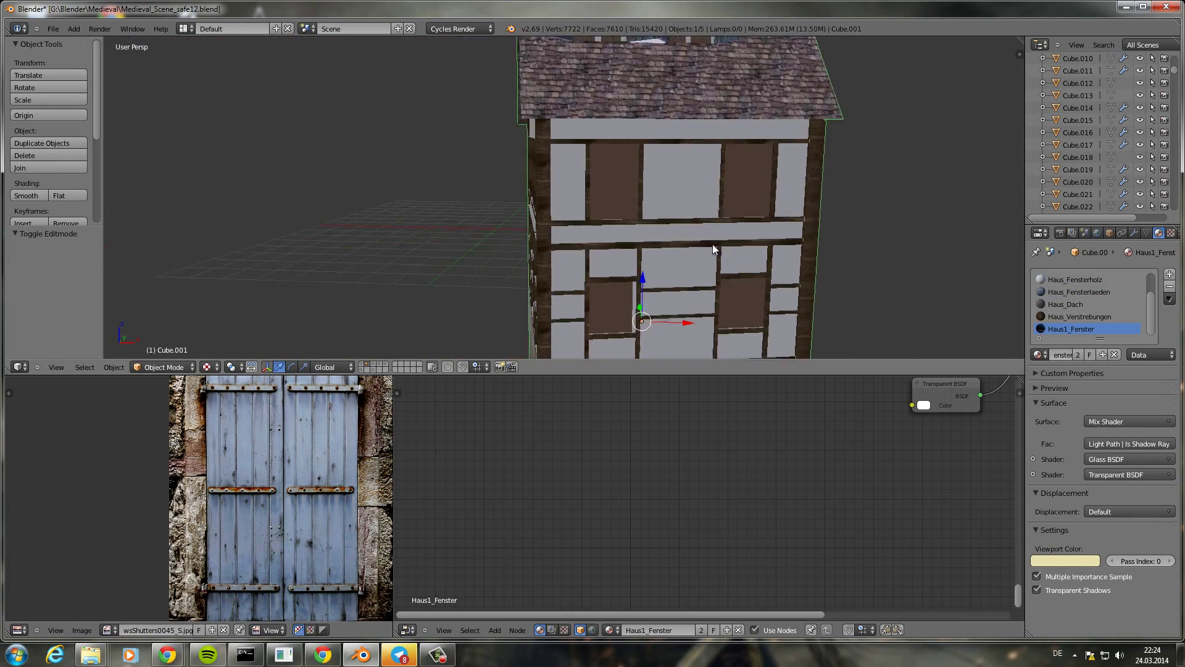
mouse_move(679, 247)
middle_mouse_down()
mouse_move(691, 262)
mouse_move(667, 193)
mouse_move(616, 288)
middle_mouse_up()
scroll(690, 262, "up", 3)
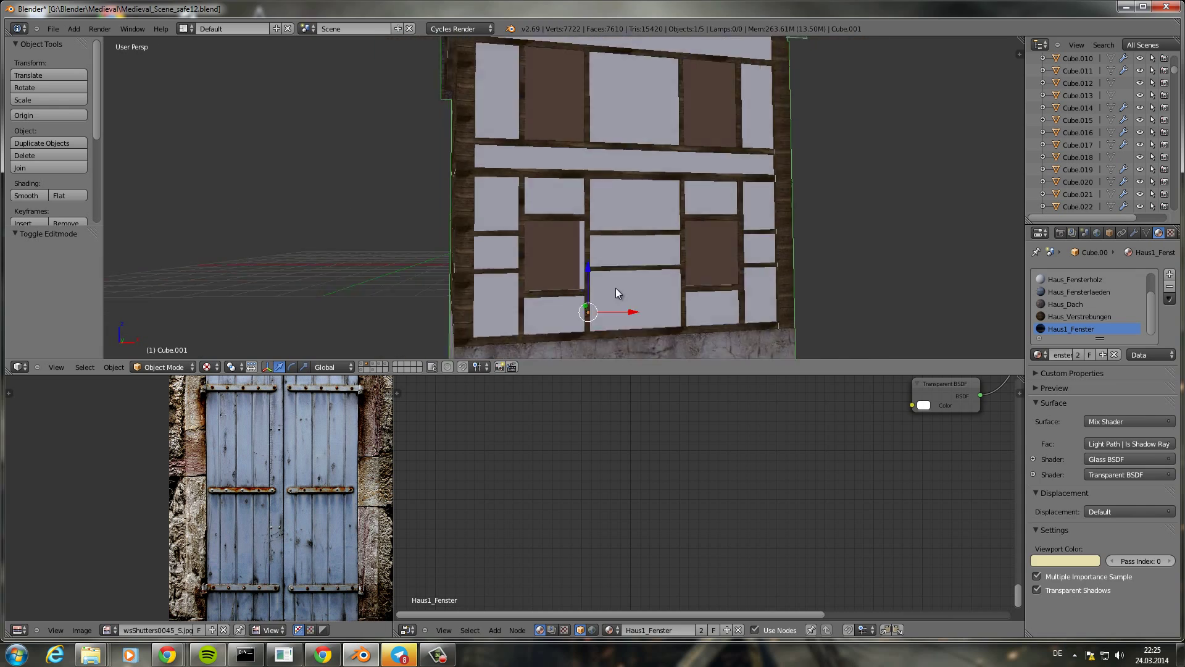
Select a vertical timber wall edge and a small window frame piece.
key("Tab")
scroll(616, 288, "up", 2)
right_click(581, 262)
middle_click_drag(710, 302, 635, 213)
right_click(483, 250)
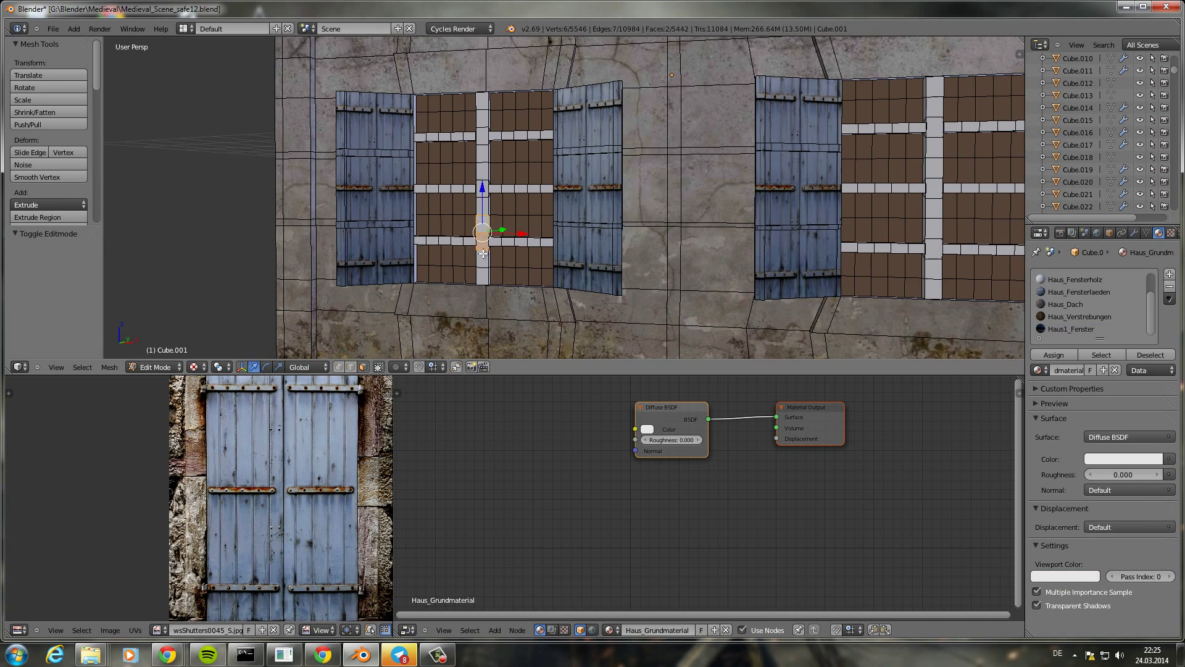
Select the top-left and lower horizontal window bars on the wall.
right_click(425, 135, "shift")
key("KP_0")
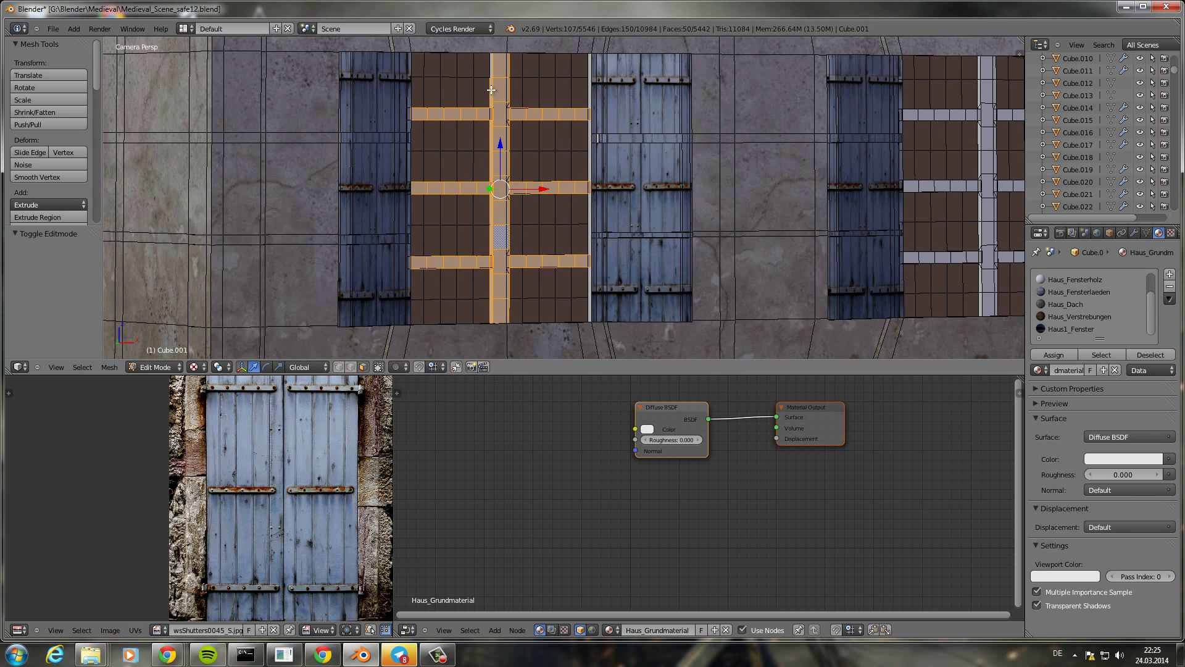
middle_click_drag(491, 90, 693, 267, "shift")
right_click(540, 280, "shift")
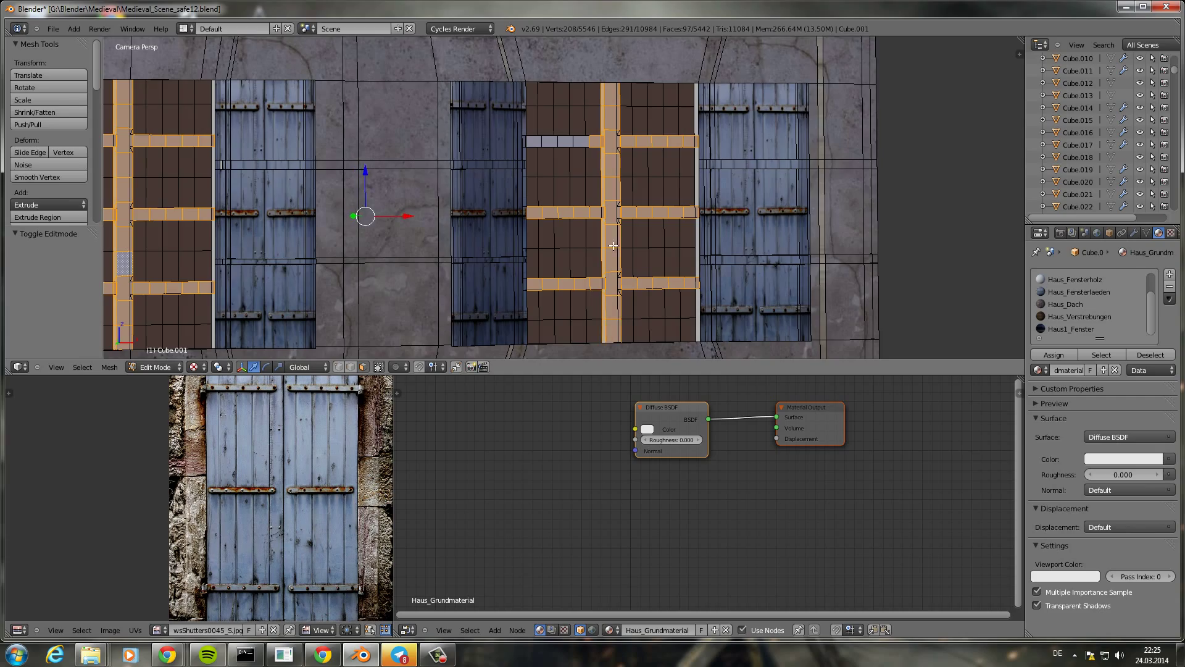
Add the gable side face above the window to the selection.
scroll(613, 245, "down", 3)
mouse_move(613, 245)
middle_mouse_down("shift")
mouse_move(505, 134)
mouse_move(477, 125)
middle_mouse_up("shift")
scroll(506, 134, "up", 4)
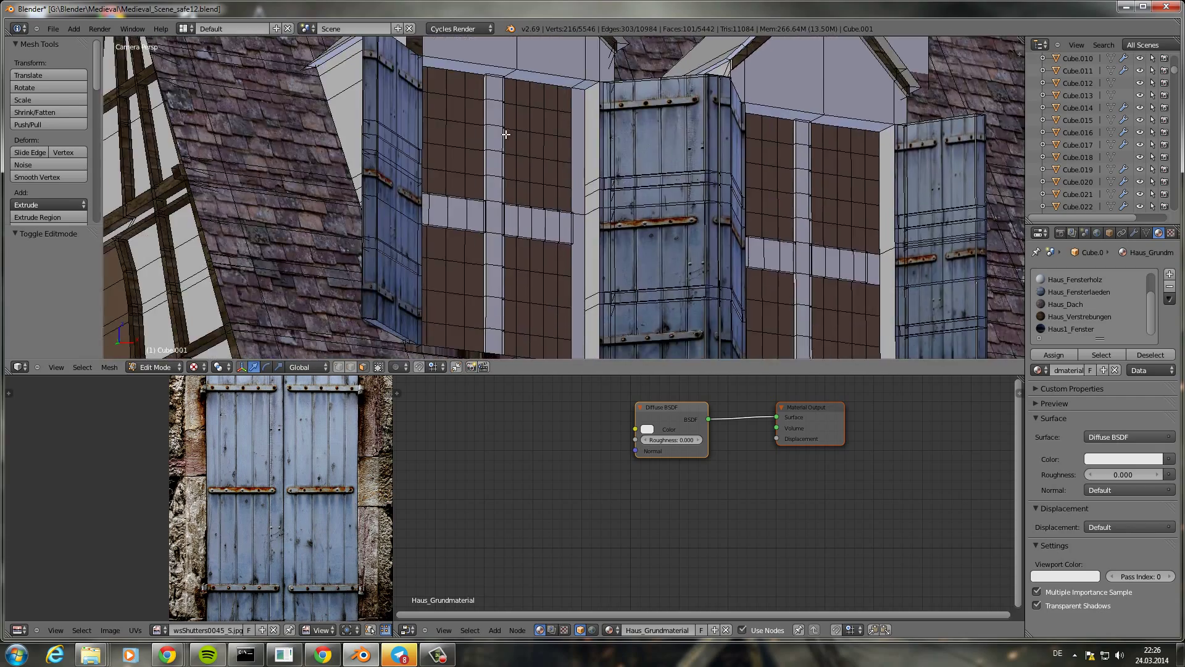
scroll(505, 134, "down", 4)
scroll(476, 125, "up", 5)
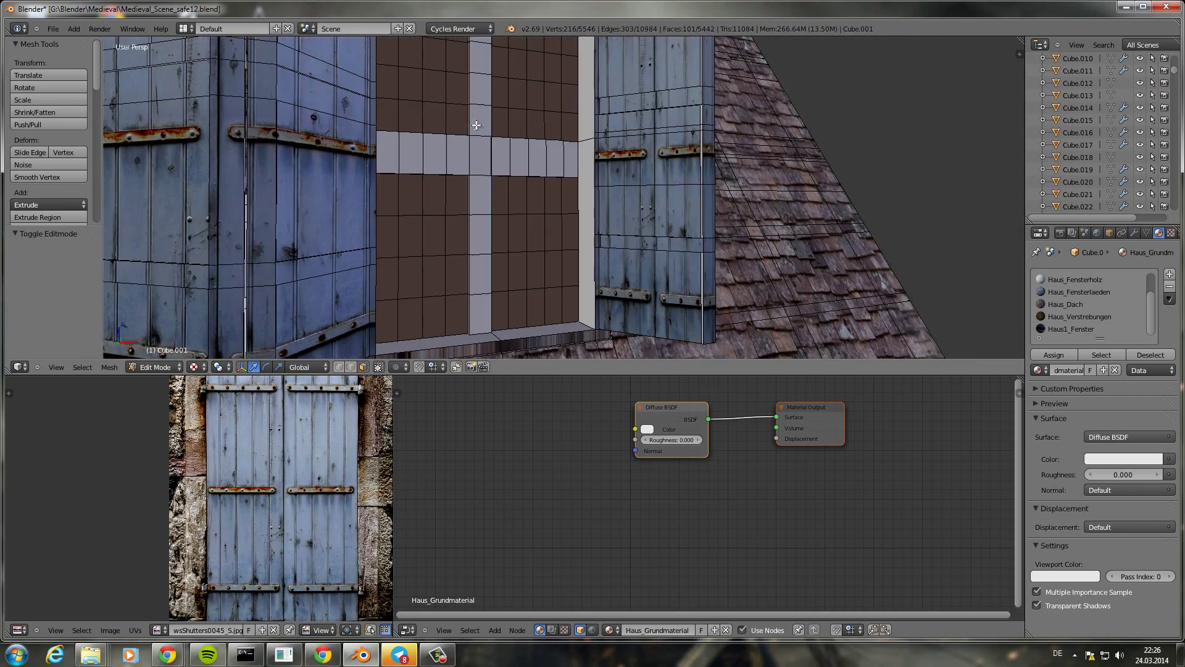
middle_click_drag(481, 336, 360, 227, "shift")
right_click(359, 227, "shift")
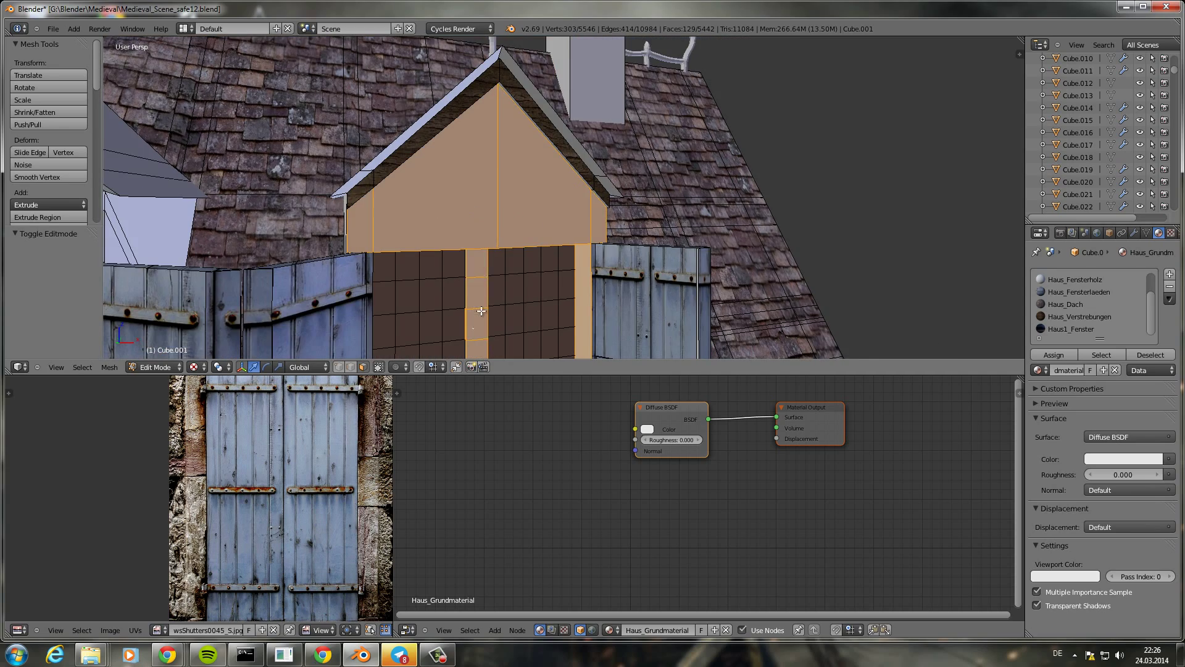
Add the window's bottom face and another window's face to the selection.
middle_click_drag(481, 311, 469, 290, "shift")
scroll(469, 290, "up", 2)
scroll(457, 265, "up", 2)
scroll(445, 247, "up", 2)
right_click(445, 247, "shift")
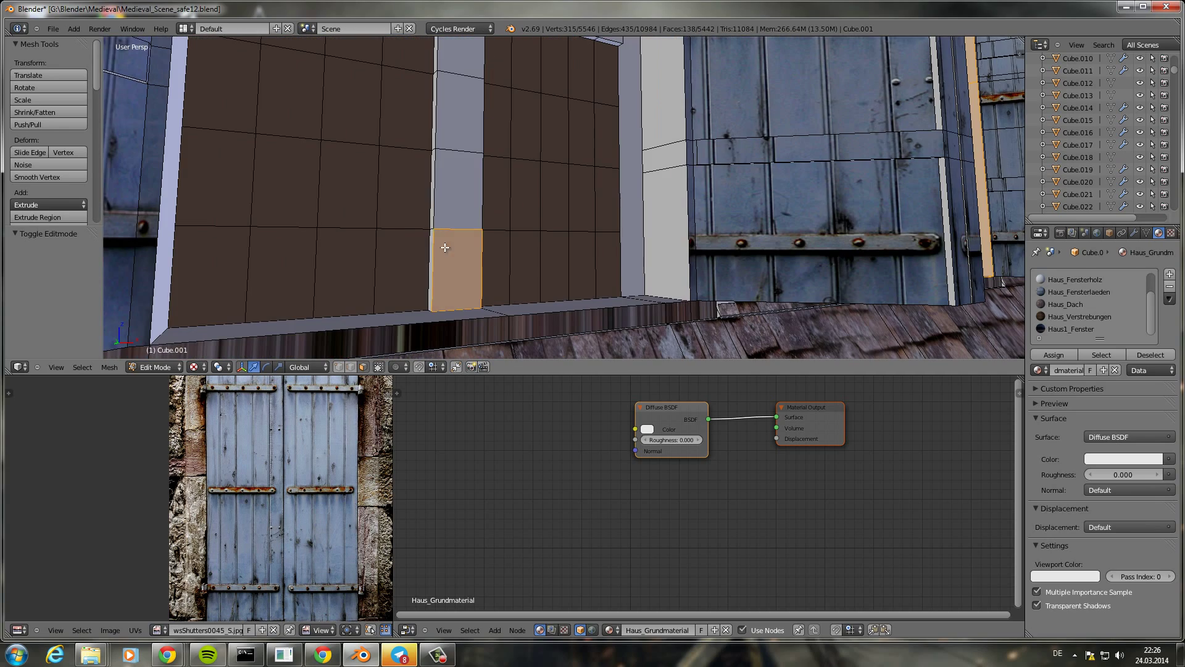
scroll(621, 269, "down", 3)
scroll(474, 209, "up", 3)
right_click(475, 208, "shift")
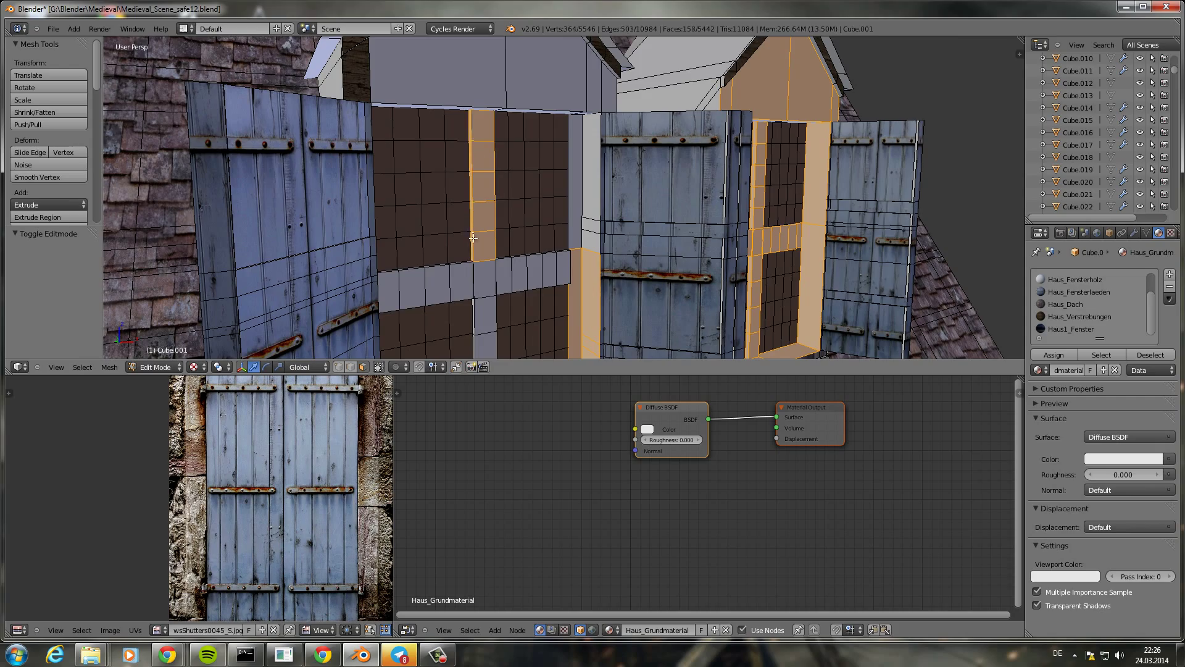
Add the window gable faces and the dormer's side faces to the selection.
scroll(485, 295, "down", 3)
mouse_move(485, 295)
middle_mouse_down("shift")
mouse_move(494, 185)
mouse_move(556, 276)
middle_mouse_up("shift")
scroll(494, 185, "up", 2)
scroll(496, 158, "up", 3)
right_click(496, 158, "shift")
scroll(495, 158, "down", 2)
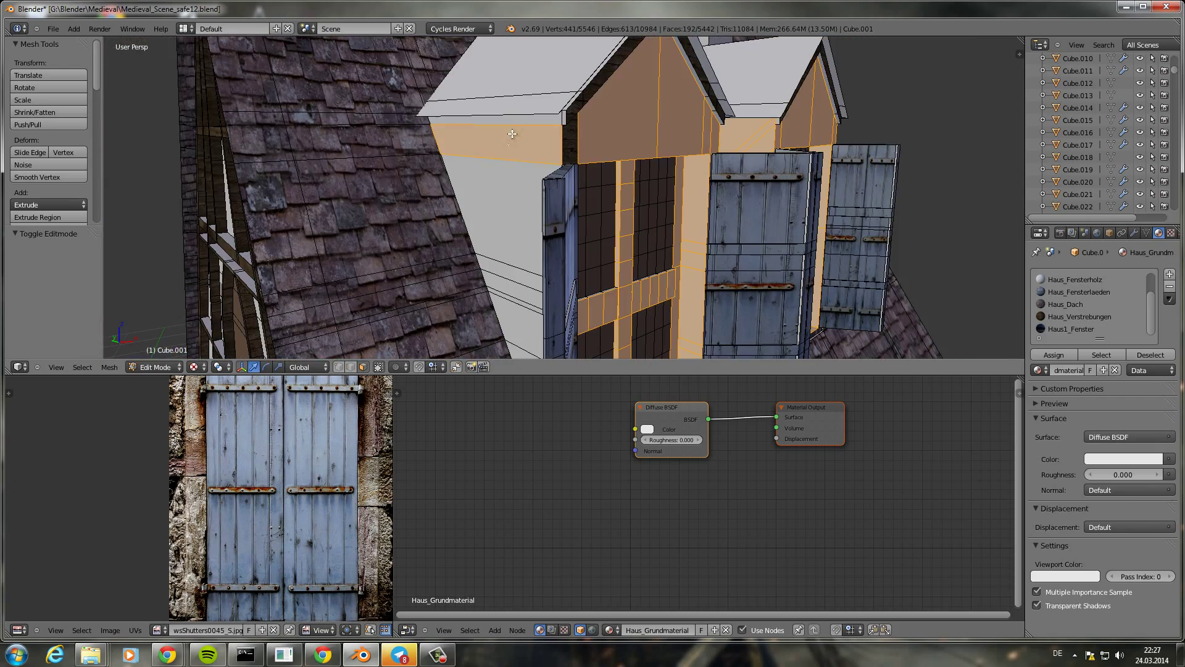
right_click(555, 276, "shift")
scroll(556, 275, "up", 3)
Add the dormer gable face and the remaining frame faces from the camera view.
key("KP_0")
scroll(318, 104, "down", 2)
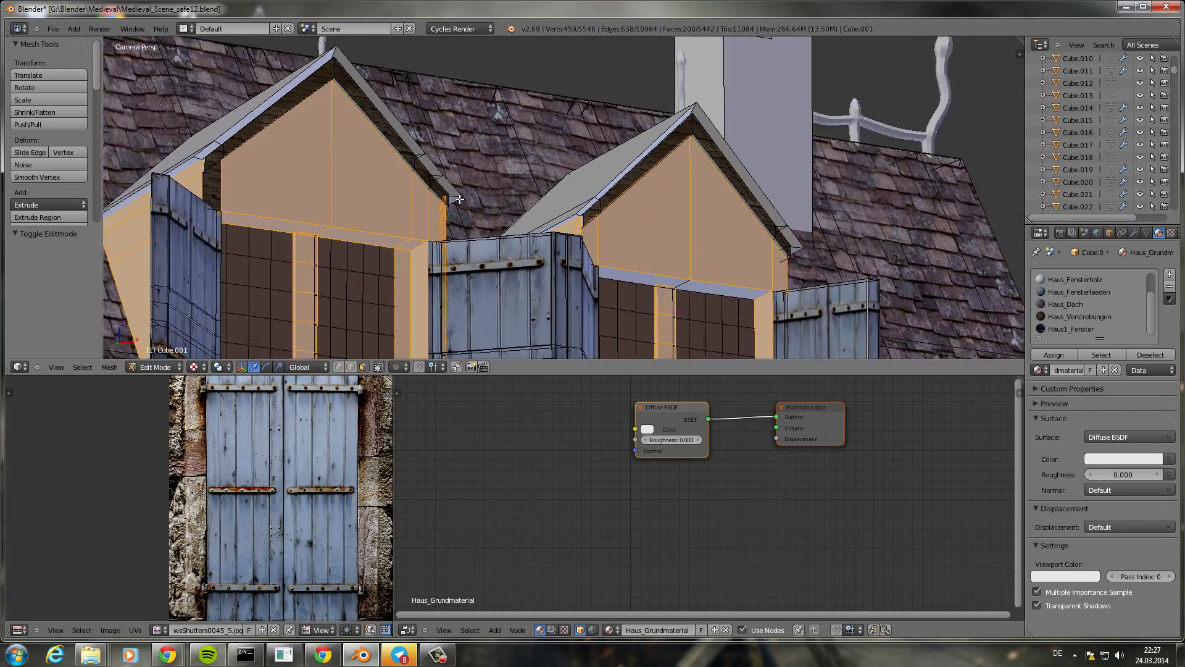
scroll(317, 104, "up", 2)
right_click(317, 104, "shift")
right_click(807, 258, "shift")
Assign the Haus_Fensterholz material to the selected window and gable faces.
middle_click_drag(807, 258, 730, 222)
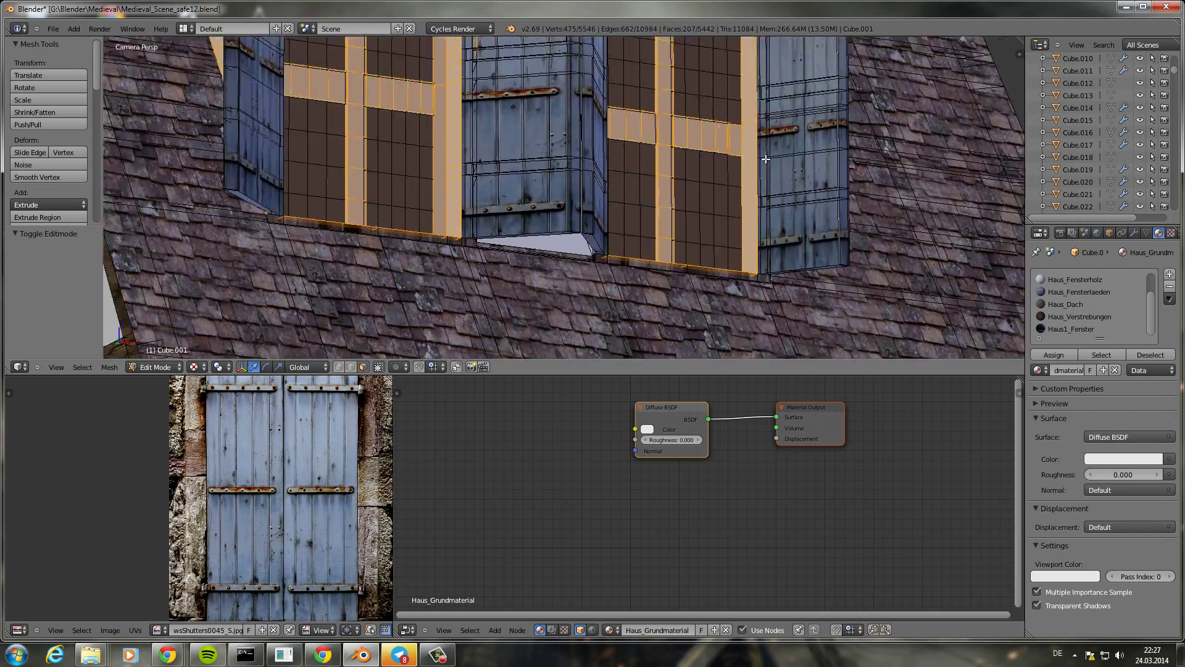
scroll(730, 222, "down", 3)
scroll(631, 216, "up", 3)
left_click(1070, 328)
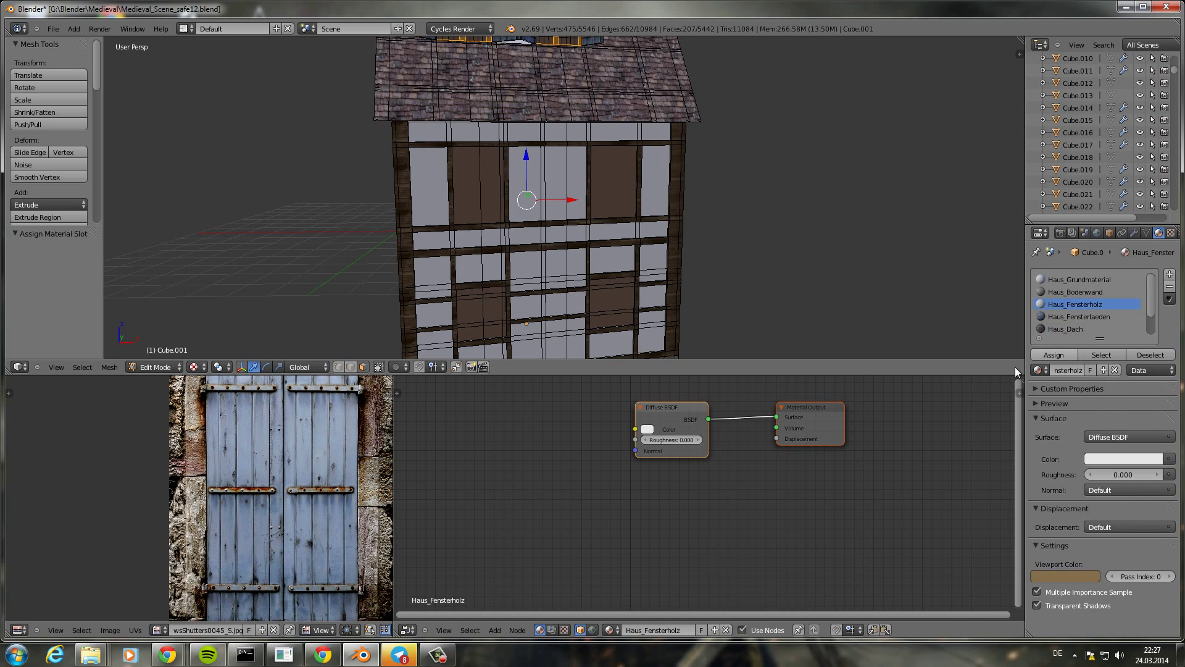
Plug a WoodRough0089_19_S.jpg image texture into Haus_Fensterholz's diffuse colour.
left_click(1169, 458)
left_click(968, 547)
left_click(1148, 474)
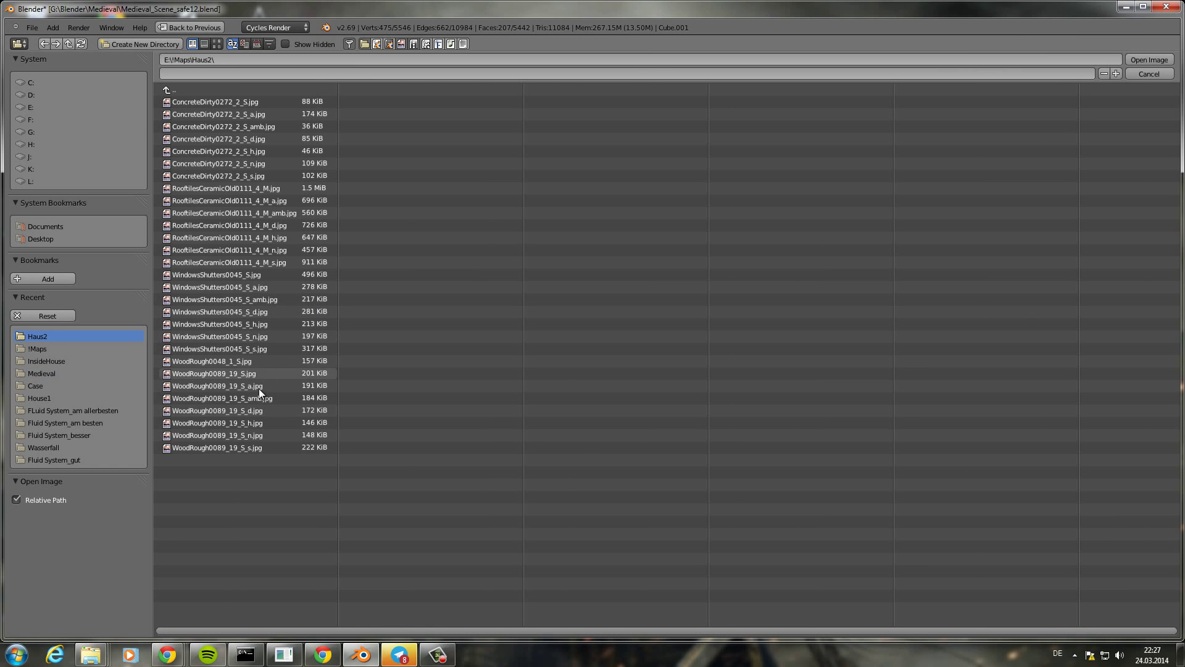
double_click(256, 373)
type("woodrough")
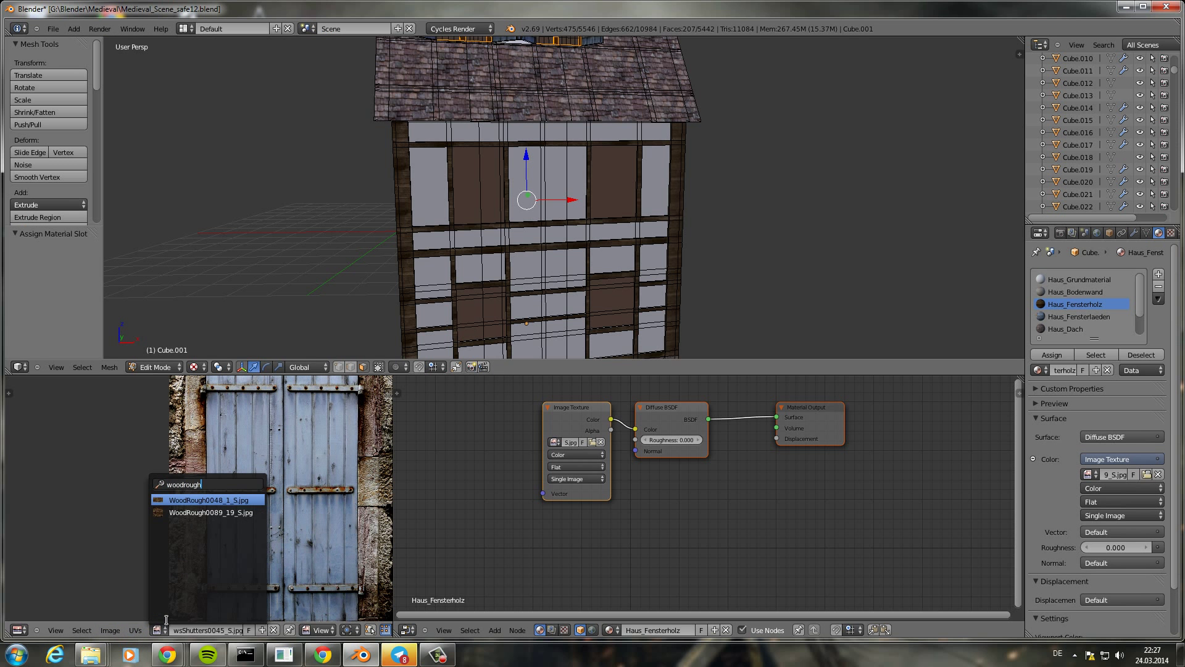
Project the selected faces' UVs from view onto WoodRough0089_19_S and preview the result.
left_click(212, 512)
key("u")
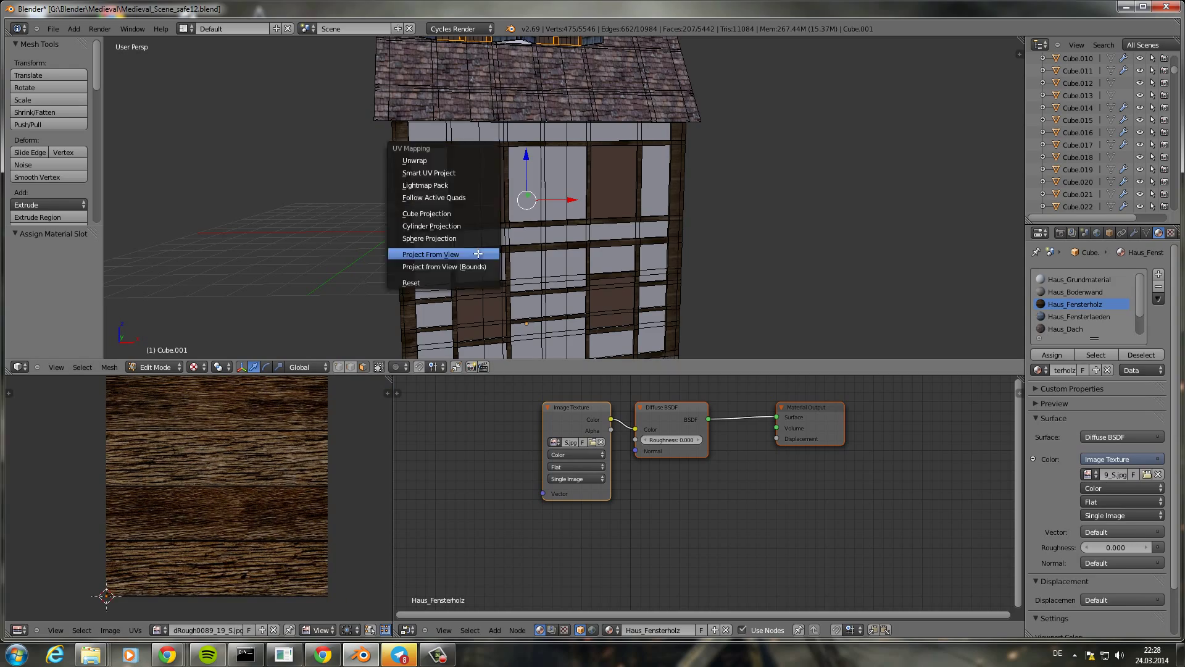
left_click(457, 185)
key("Tab")
mouse_move(335, 461)
middle_mouse_down()
mouse_move(642, 199)
mouse_move(480, 175)
mouse_move(572, 194)
mouse_move(566, 226)
mouse_move(395, 306)
mouse_move(555, 204)
middle_mouse_up()
scroll(641, 203, "down", 3)
Select the dormer and window frame faces and project their UVs from view.
key("Tab")
right_click(566, 226)
key("l")
scroll(556, 204, "up", 3)
right_click(489, 191, "shift")
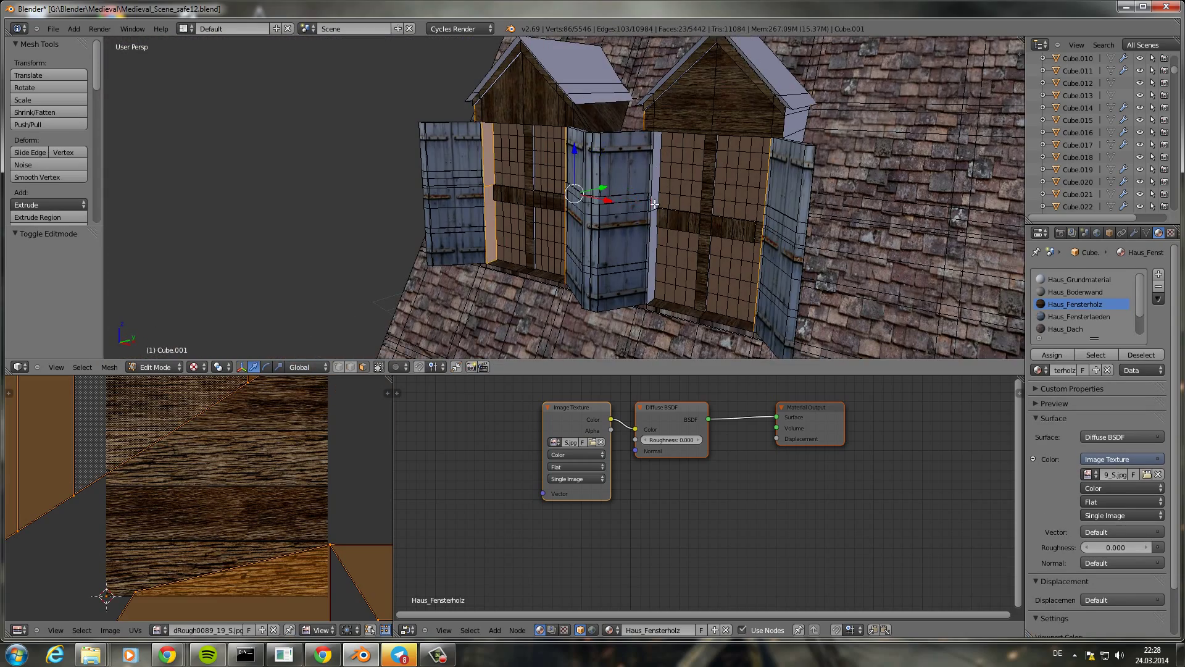
right_click(654, 216, "shift")
scroll(791, 152, "down", 5)
middle_click_drag(792, 152, 770, 229)
scroll(769, 229, "down", 5)
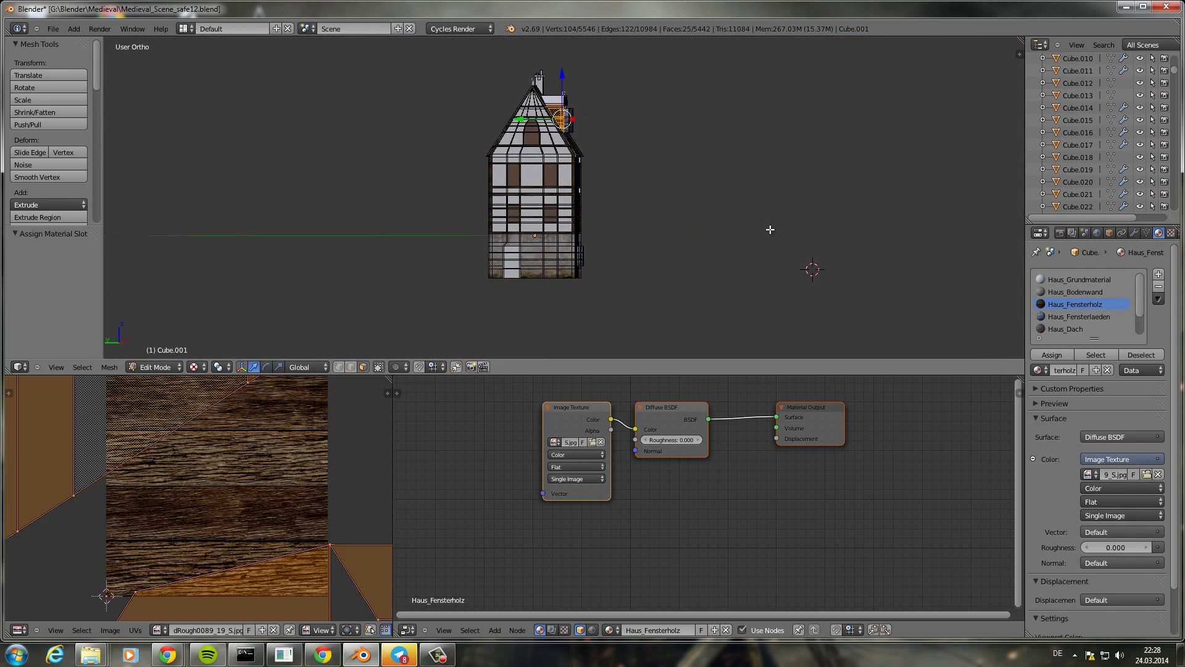
left_click(701, 308)
Select a dormer face and check its wood texture in Object Mode.
scroll(655, 175, "up", 5)
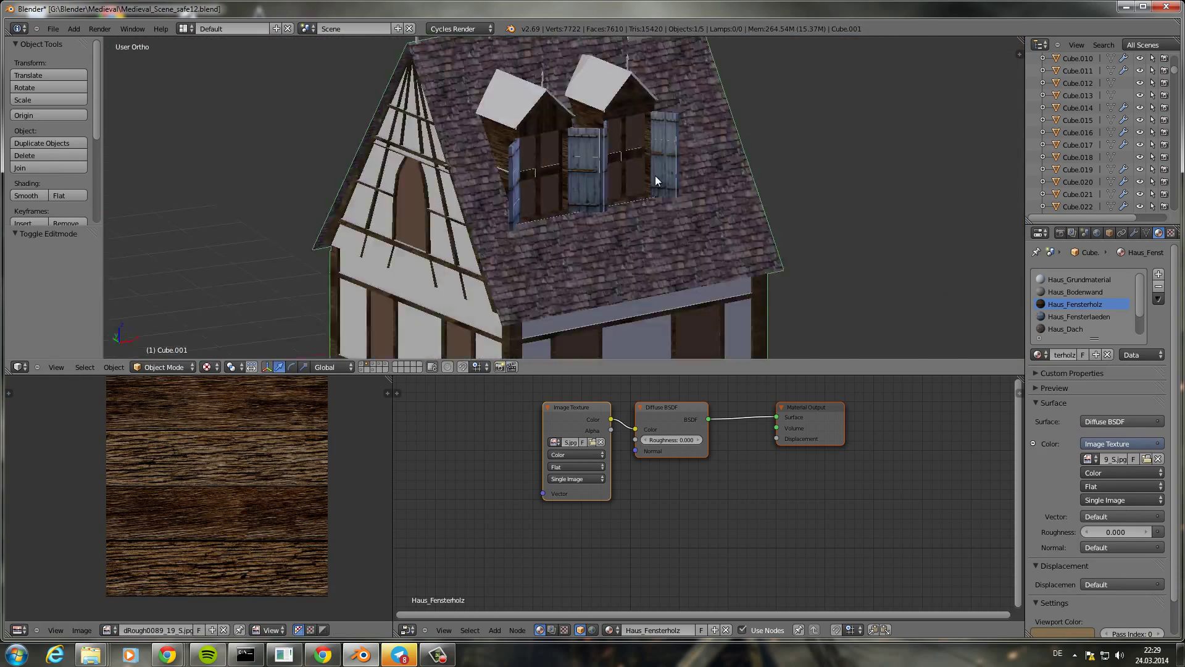
scroll(654, 176, "up", 4)
right_click(565, 222)
key("Tab")
mouse_move(846, 290)
middle_mouse_down()
mouse_move(586, 259)
mouse_move(447, 101)
middle_mouse_up()
scroll(579, 254, "up", 4)
Select a window frame's vertical strip and orbit onto a wall window.
key("Tab")
scroll(447, 100, "down", 2)
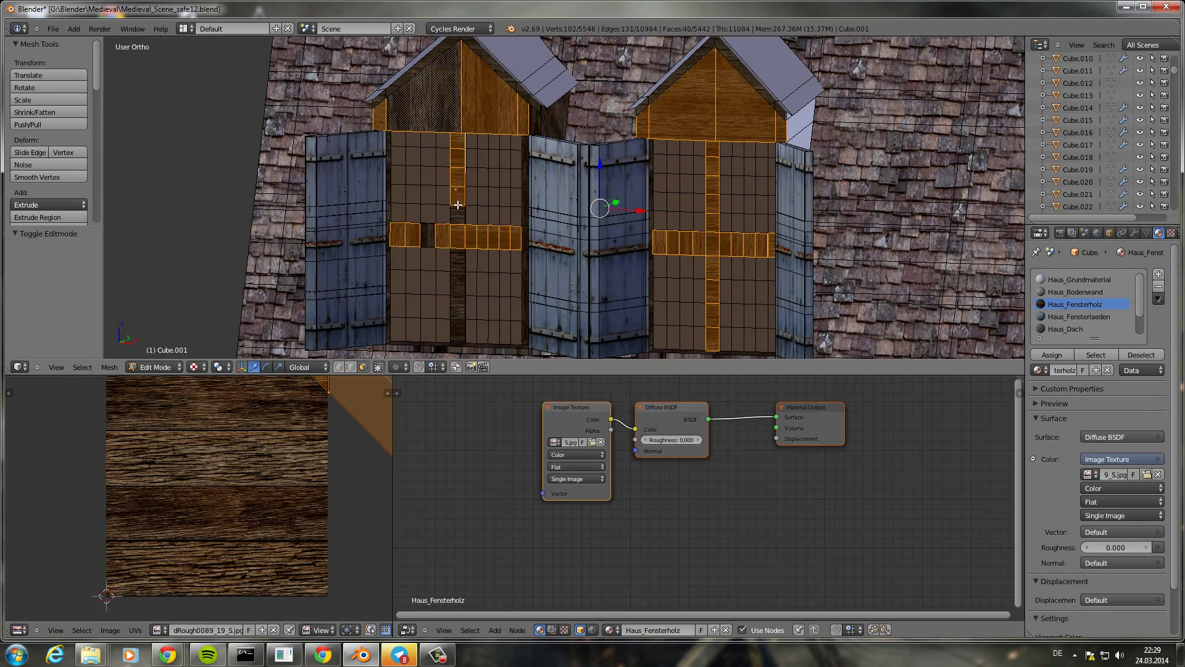
right_click(457, 309, "shift")
scroll(457, 309, "down", 2)
mouse_move(457, 308)
middle_mouse_down()
mouse_move(489, 184)
mouse_move(417, 167)
middle_mouse_up()
scroll(489, 184, "up", 4)
Add the wall window's crossbar faces, including the middle bar's right part.
right_click(546, 182, "shift")
scroll(546, 182, "down", 2)
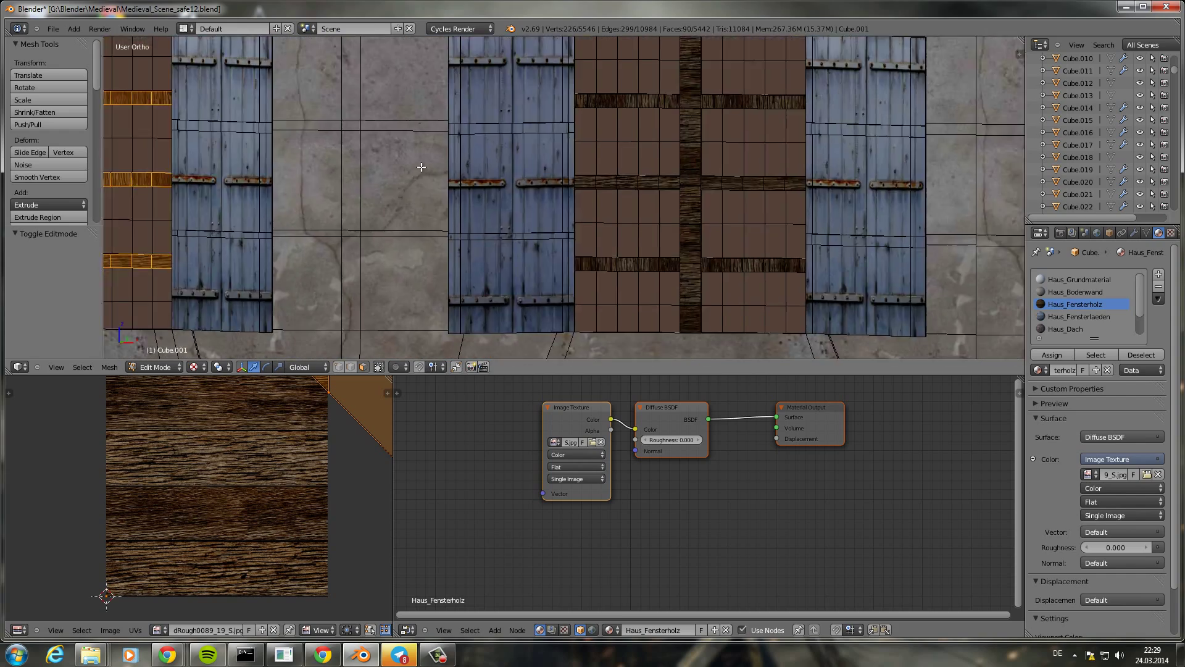
scroll(574, 49, "up", 3)
right_click(642, 179, "shift")
scroll(641, 179, "down", 3)
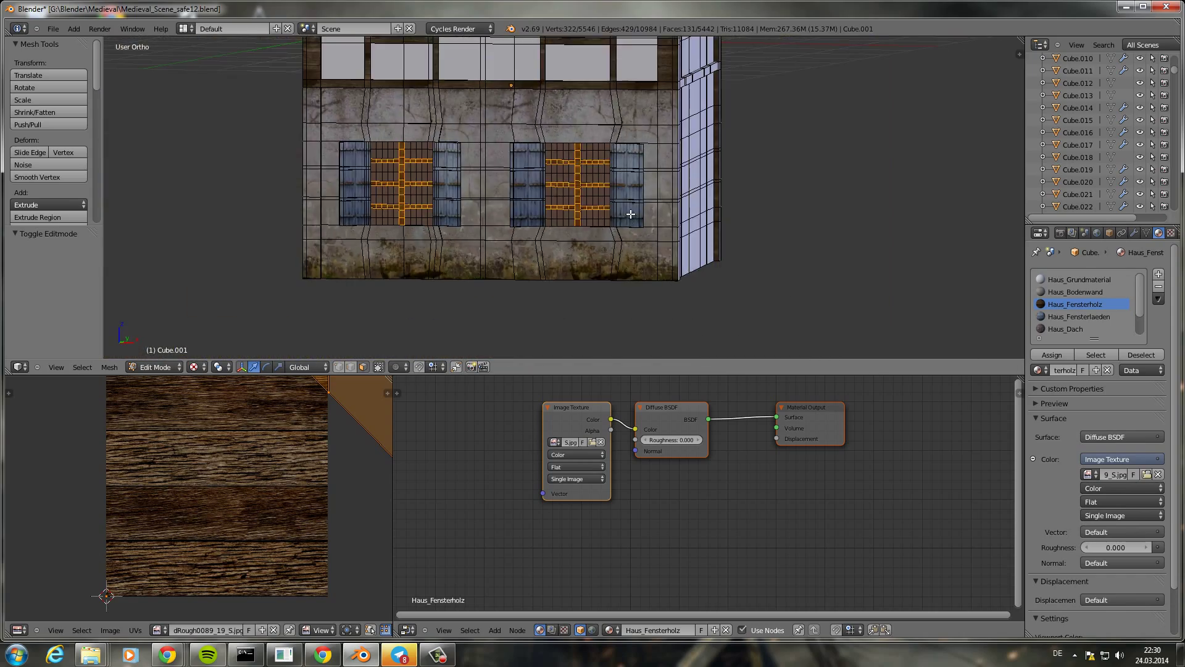
middle_click_drag(642, 179, 638, 213, "shift")
Preview the wood-grained wall windows, then orbit to the roof below the dormers.
key("Tab")
scroll(552, 192, "up", 4)
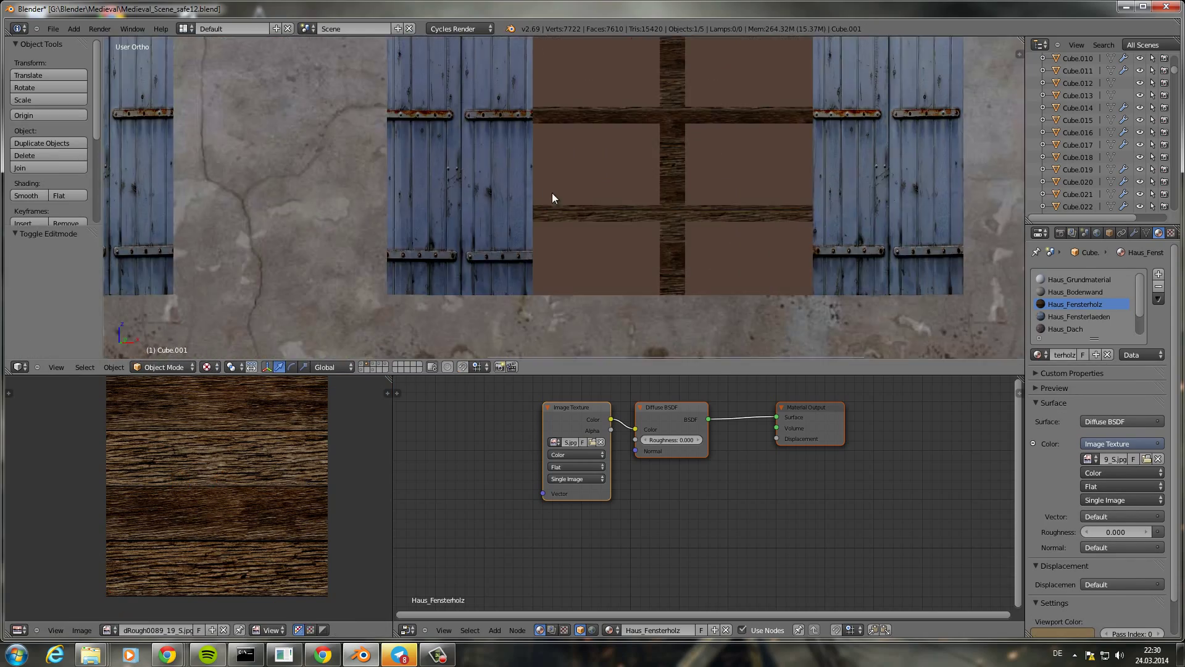
mouse_move(552, 193)
middle_mouse_down()
mouse_move(556, 128)
mouse_move(600, 246)
middle_mouse_up()
scroll(600, 245, "down", 2)
middle_click_drag(686, 250, 606, 111)
Give the roof face between the dormers the RooftilesCeramicOld0111_4_M image and select the Haus_Dach faces.
key("Tab")
scroll(490, 180, "up", 3)
right_click(490, 179)
scroll(490, 180, "down", 2)
middle_click_drag(482, 179, 464, 174)
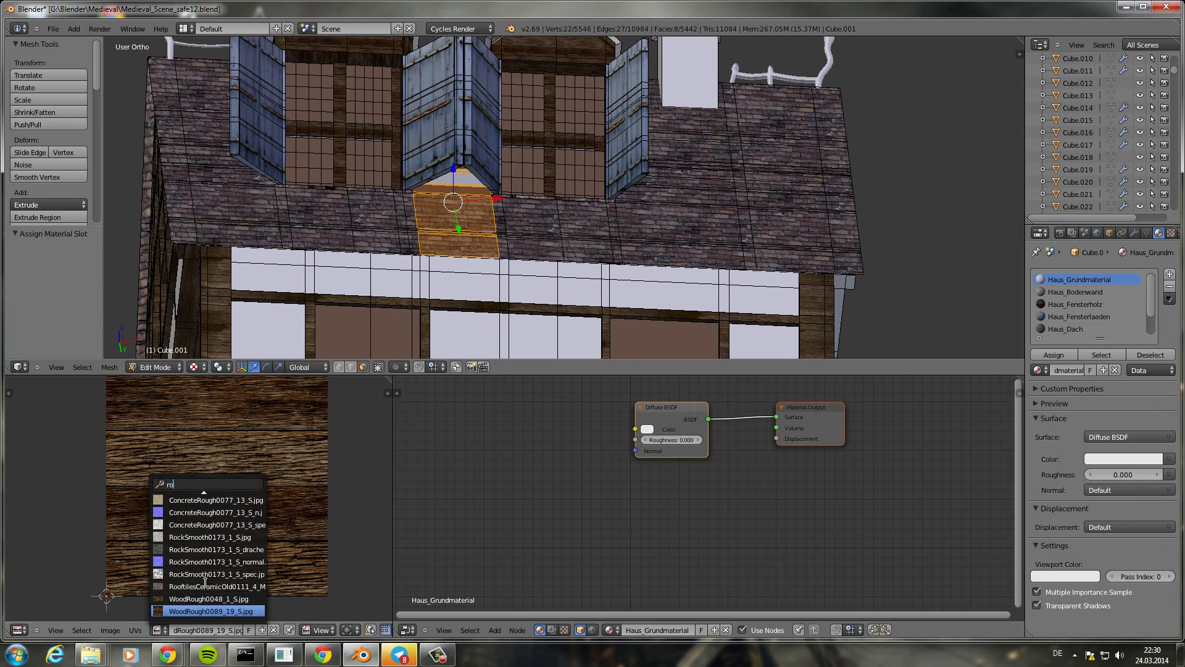
key("Return")
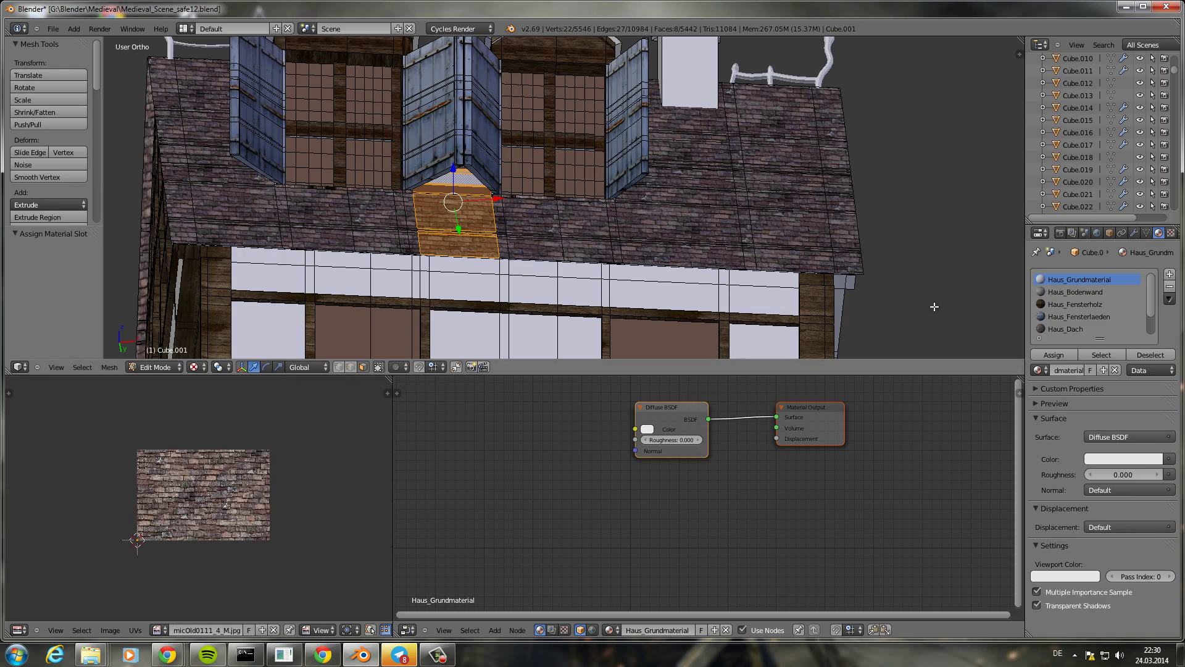
left_click(1096, 354)
scroll(783, 262, "down", 5)
Scale the Haus_Dach roof UVs up 15 times from the top view.
key("KP_7")
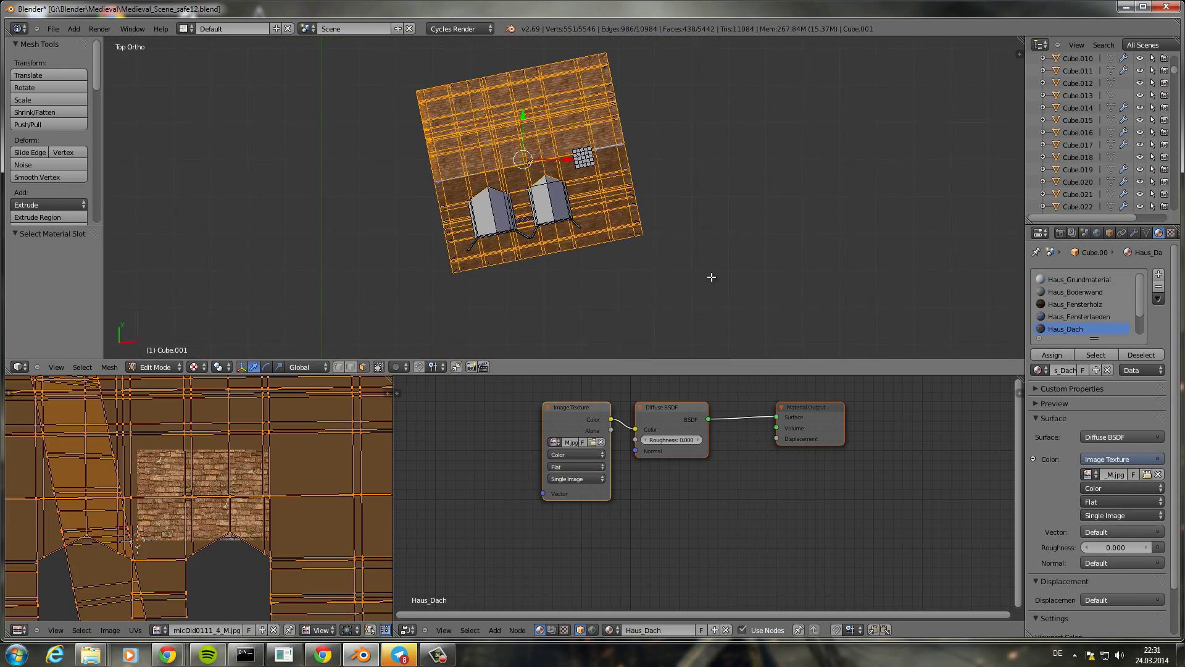
type("s15")
key("Return")
key("KP_0")
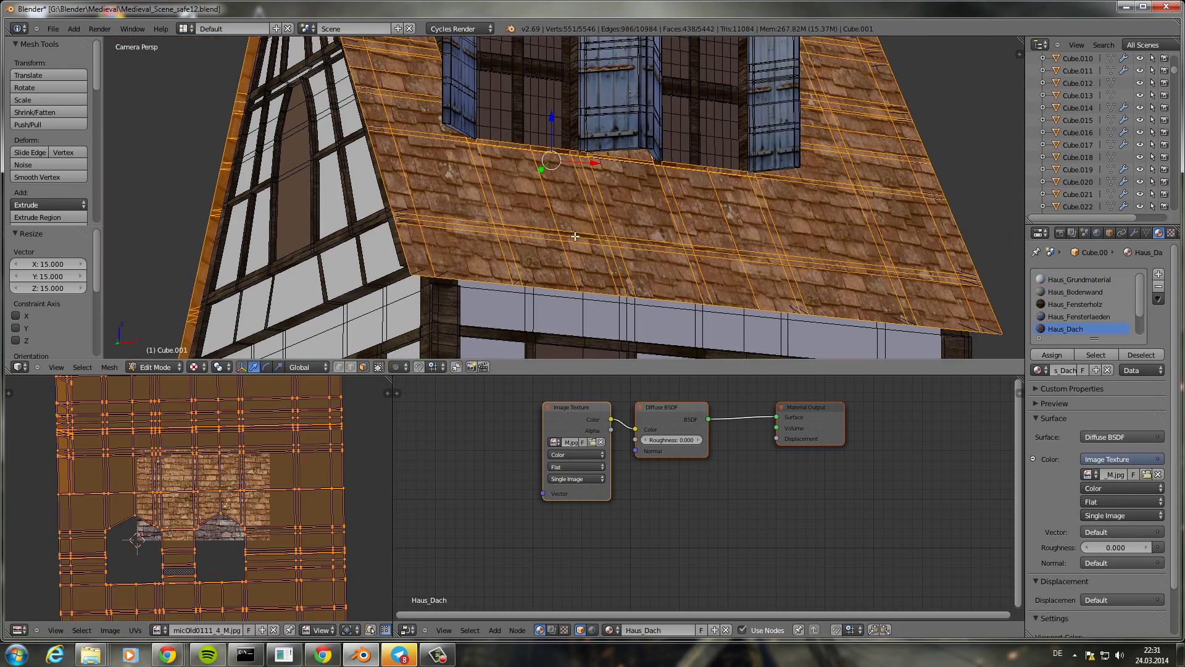
key("Tab")
key("Tab")
Select the dormer roof faces and line the view up over them.
right_click(347, 342)
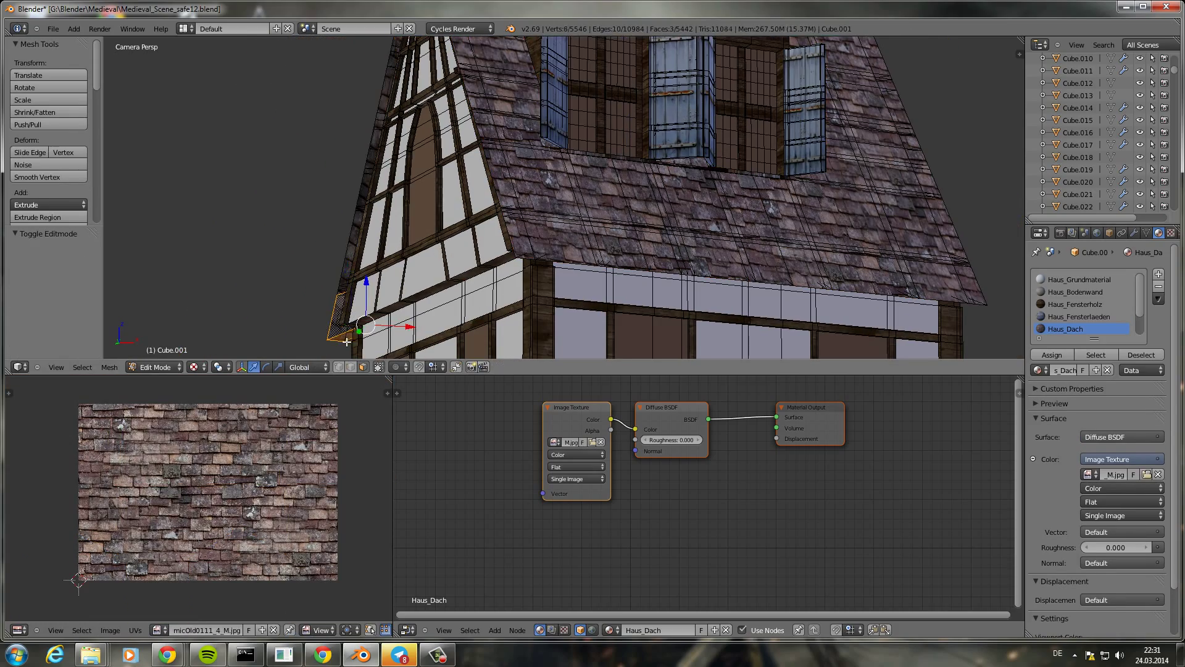
middle_click_drag(363, 194, 452, 277)
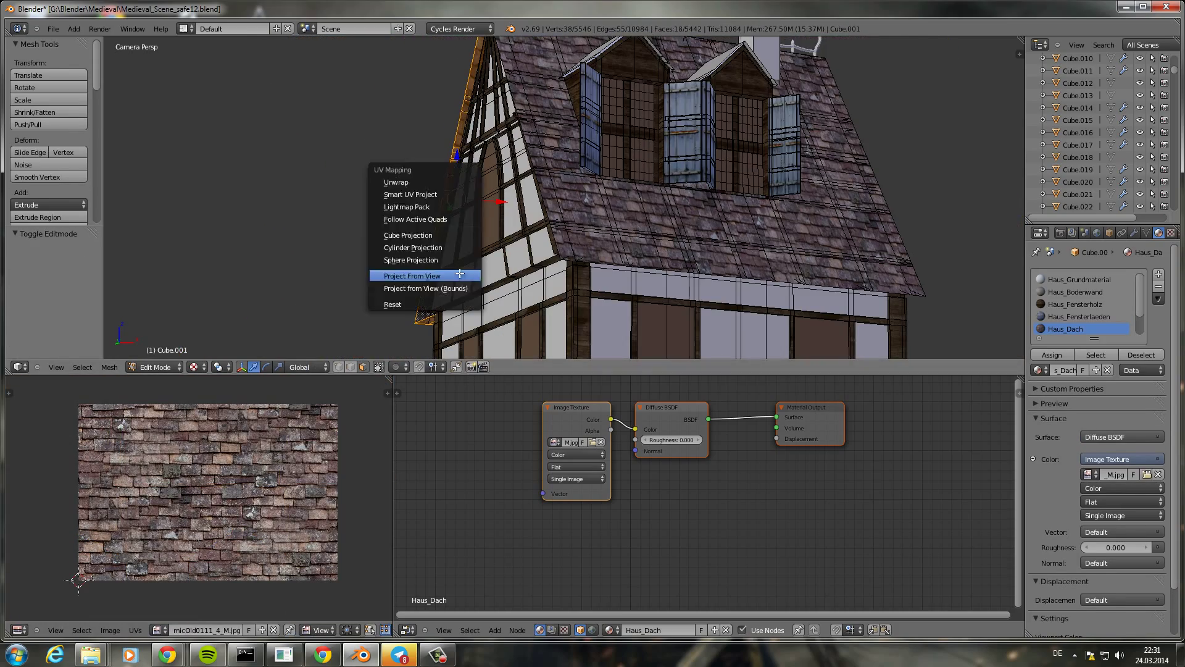
key("Tab")
scroll(555, 198, "down", 4)
middle_click_drag(555, 197, 590, 259)
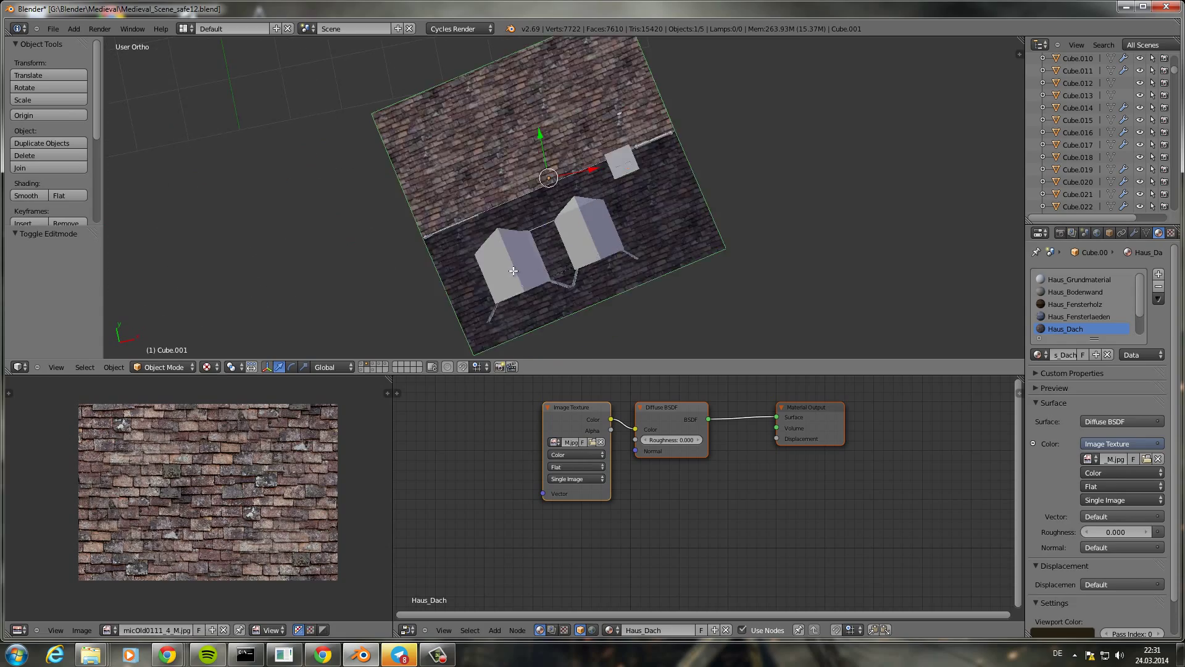
scroll(589, 211, "up", 5)
key("Tab")
key("l")
key("KP_0")
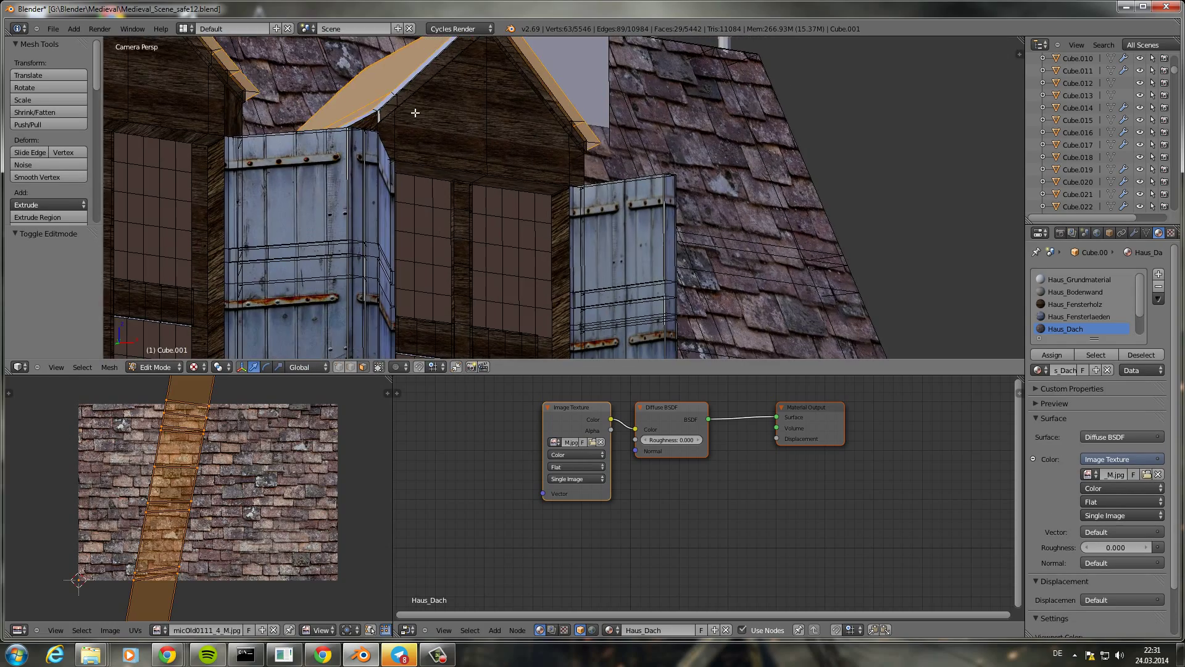
Re-project the dormer roof faces from a top-down view, reverting a trial 90° UV rotation.
scroll(395, 89, "down", 3)
middle_click_drag(396, 89, 705, 265)
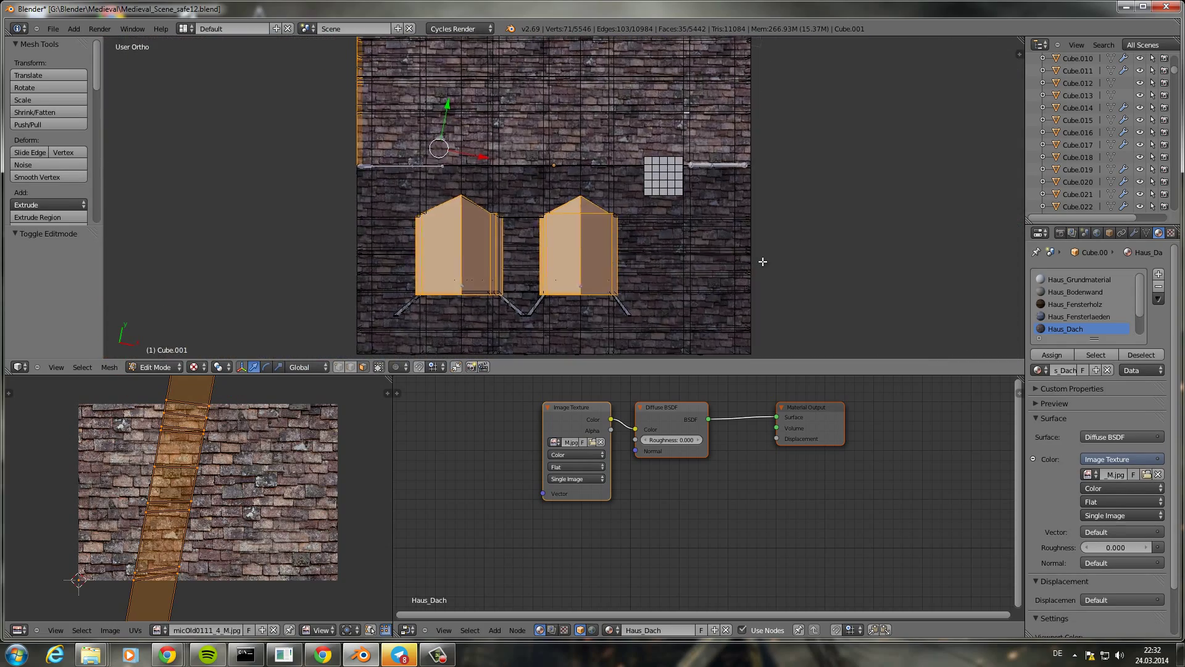
middle_click_drag(510, 251, 511, 286)
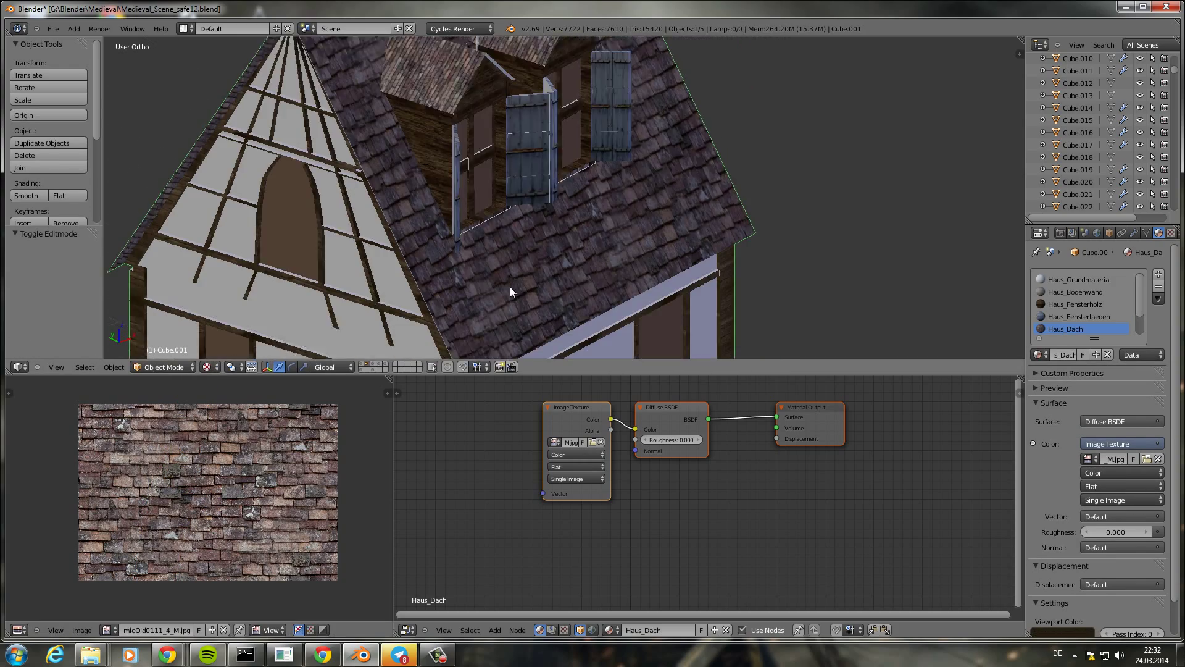
type("r90")
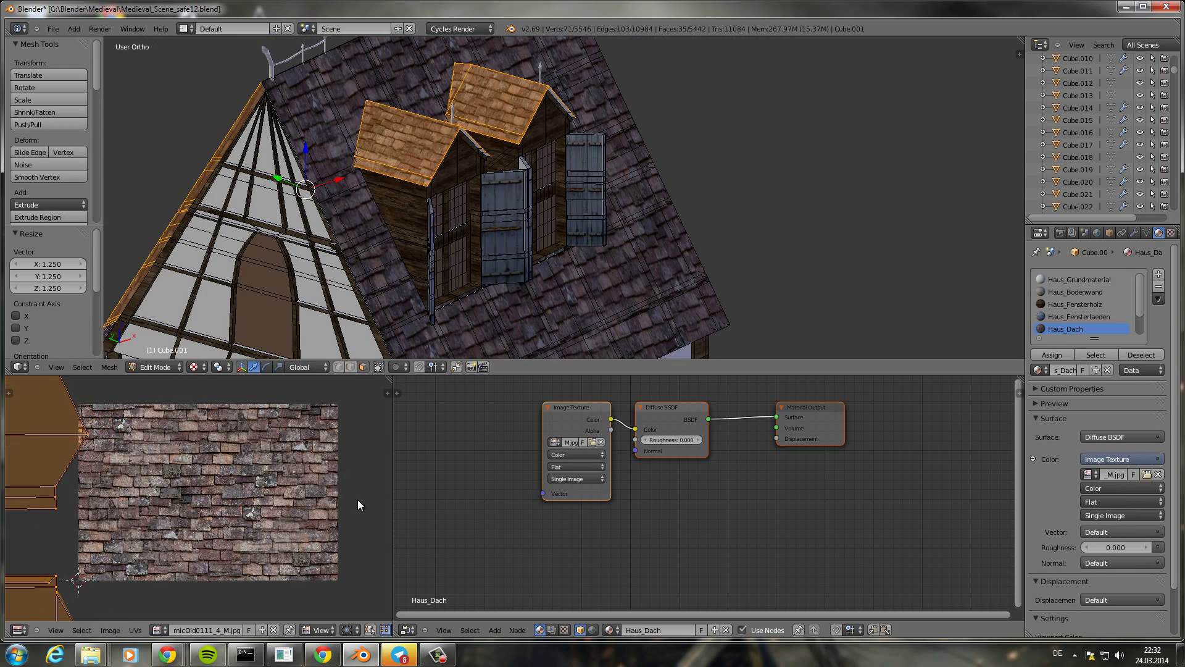
key("ctrl+z")
key("ctrl+z")
key("KP_0")
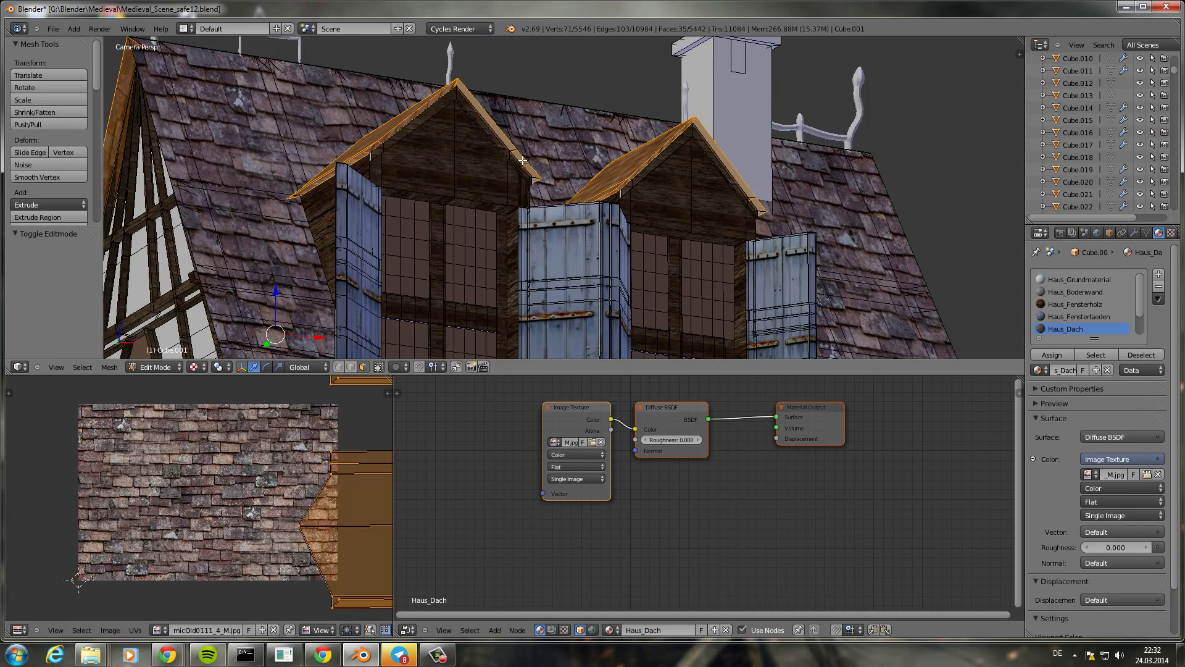
scroll(522, 161, "up", 2)
scroll(522, 160, "up", 2)
left_click(1062, 355)
Pick the first dormer roof edge-strip faces, checking them in solid shading.
right_click(501, 184)
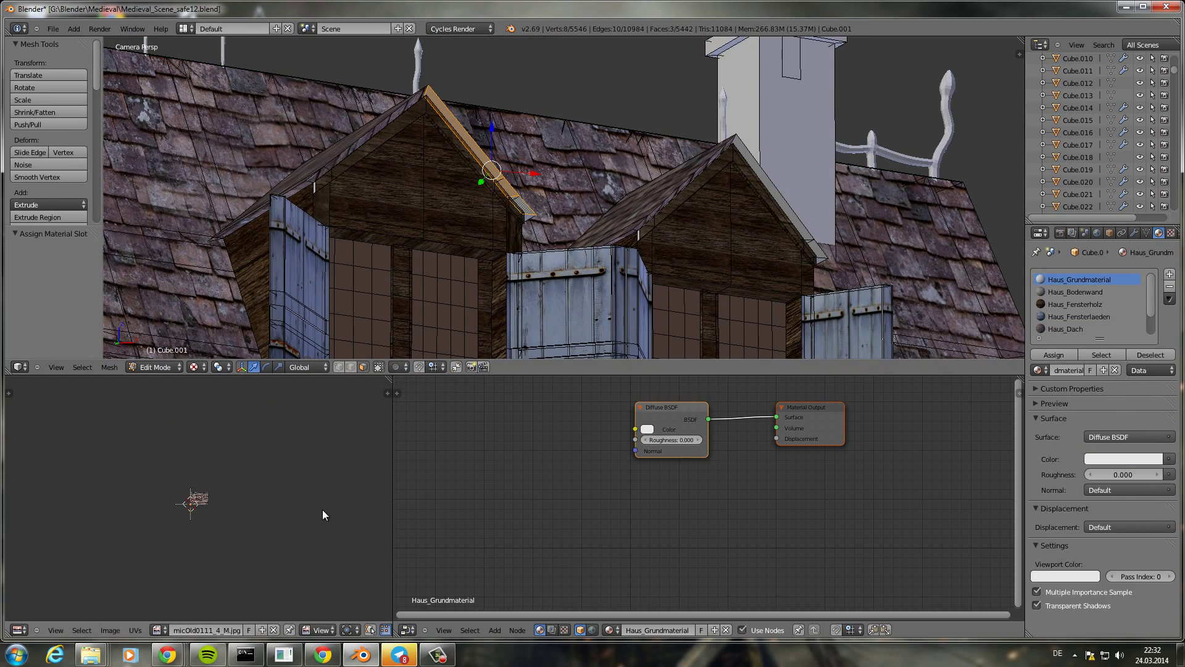
scroll(322, 514, "up", 10)
right_click(502, 235, "shift")
key("alt+z")
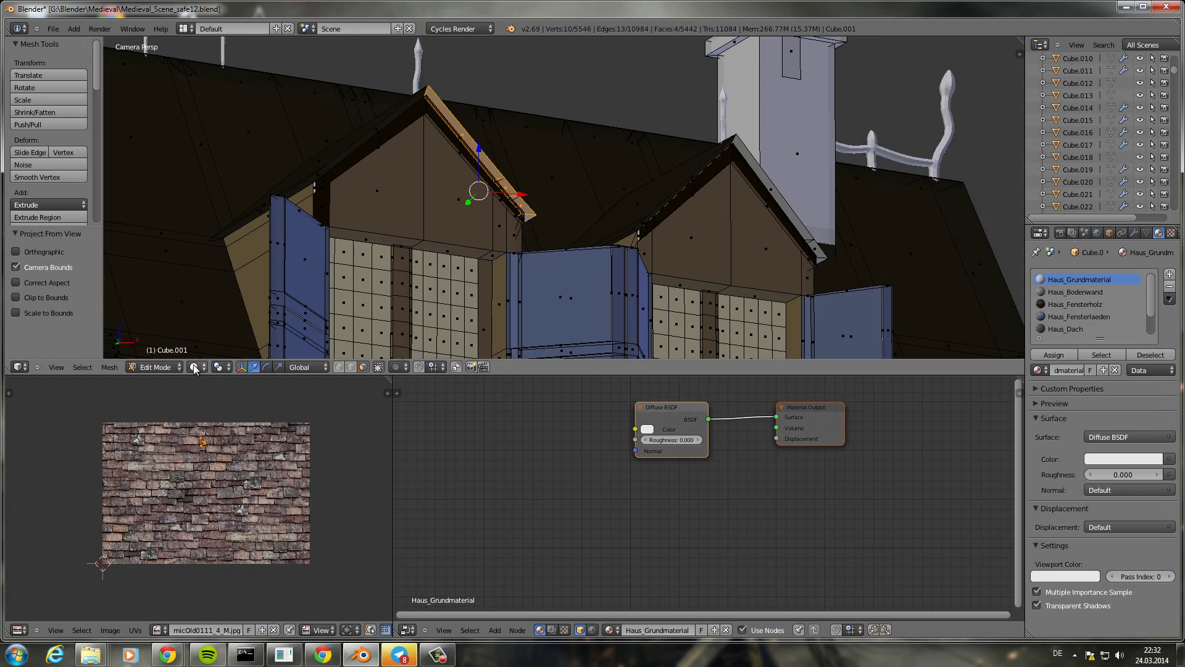
left_click(194, 369)
left_click(204, 355)
scroll(488, 197, "up", 3)
Extend the selection along the whole dormer edge strip in wireframe view.
key("Tab")
key("Tab")
right_click(456, 158)
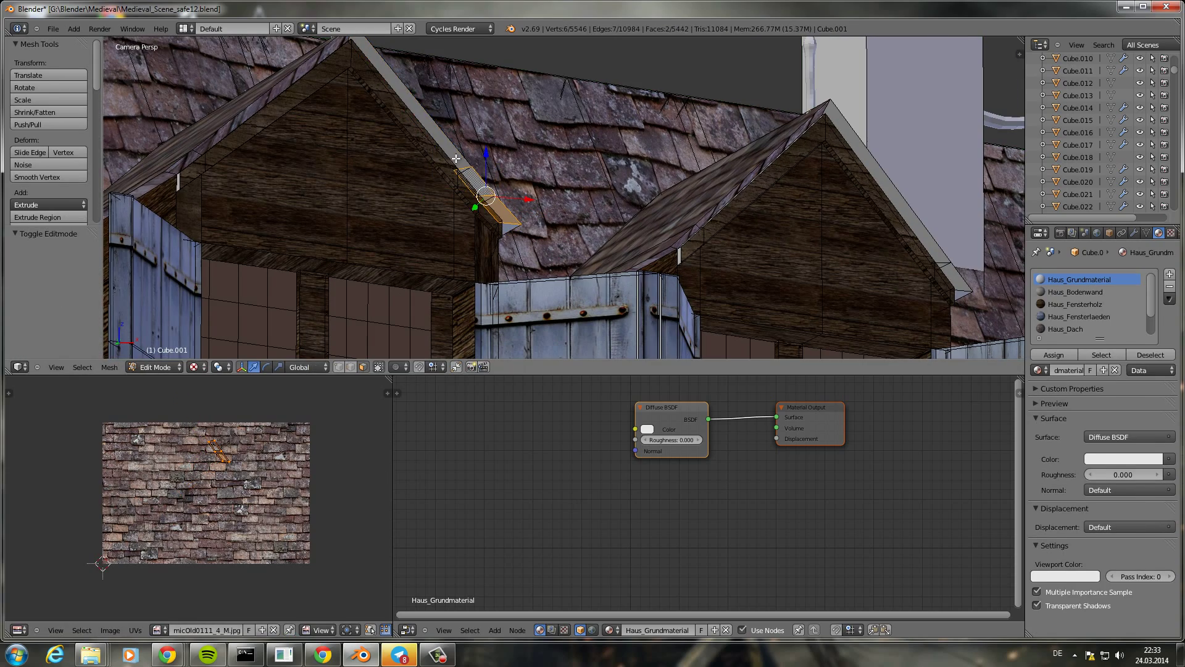
key("z")
scroll(494, 234, "up", 2)
right_click(543, 275, "shift")
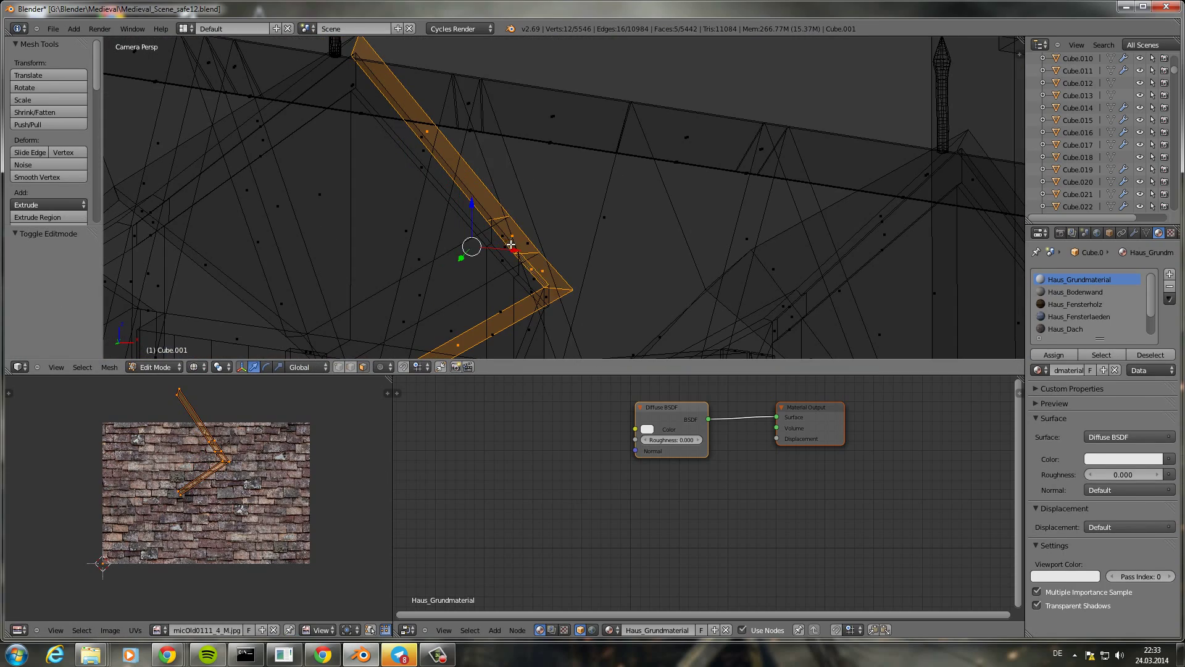
scroll(1091, 333, "down", 4, "ctrl")
scroll(1091, 341, "up", 4, "ctrl")
Give the edge strip Haus_Dach and scale its UVs about 2.9 times, slightly rotated.
left_click(1087, 329)
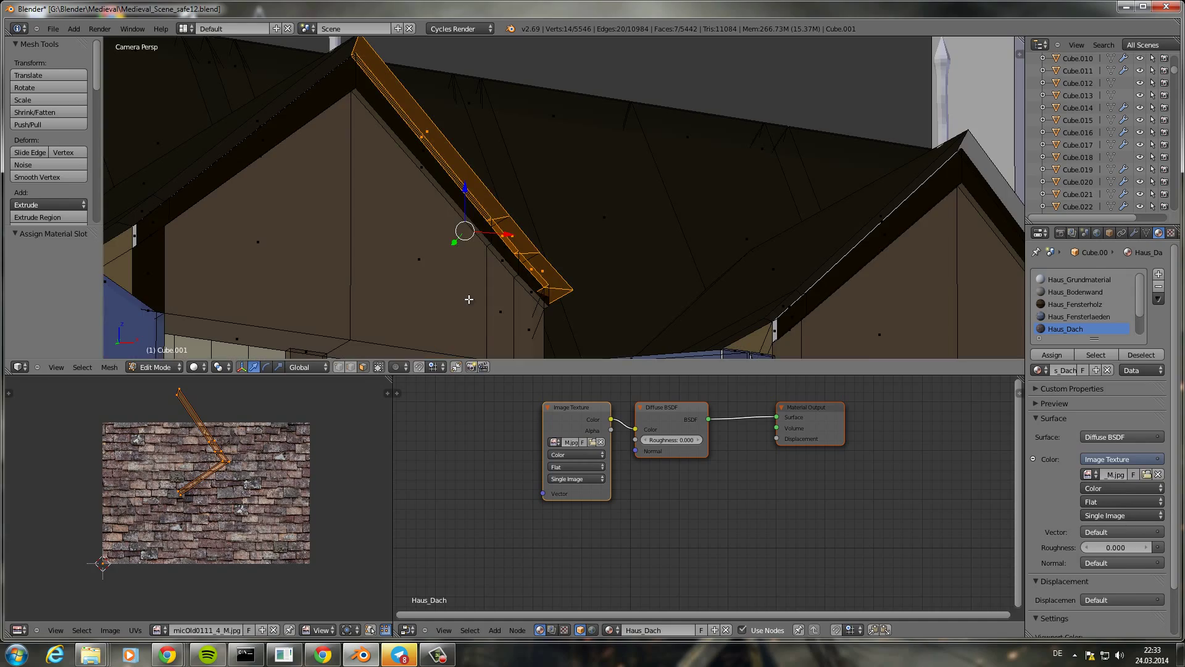
key("alt+z")
scroll(476, 306, "up", 1)
key("s")
left_click(304, 480)
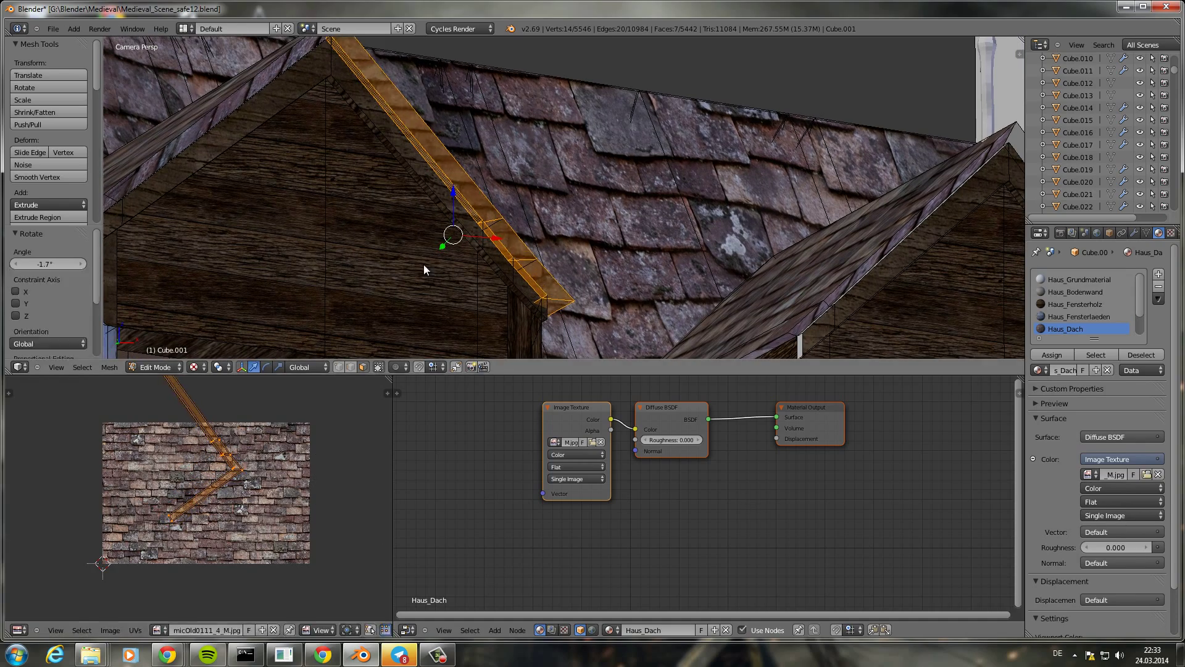
key("Tab")
scroll(557, 205, "down", 5)
key("KP_5")
Assign the Haus_Dach material to the chimney and Smart UV Project it.
scroll(550, 225, "up", 5)
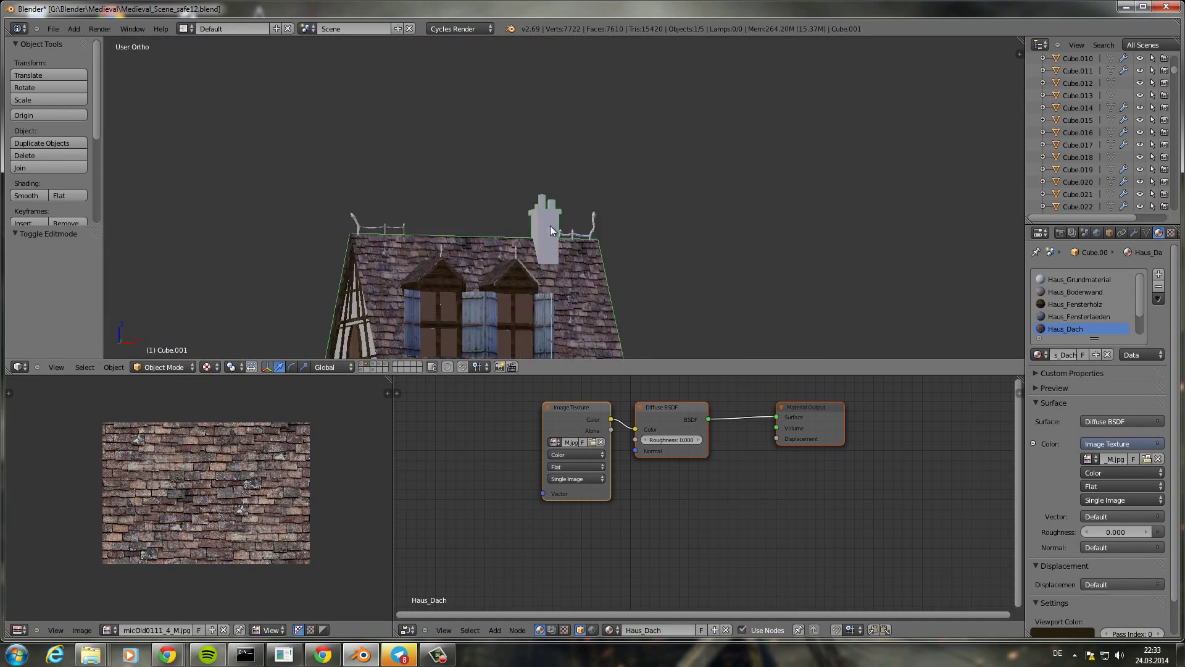
key("Tab")
key("l")
mouse_move(549, 247)
middle_mouse_down()
mouse_move(612, 223)
mouse_move(600, 263)
mouse_move(722, 226)
middle_mouse_up()
key("l")
left_click(1065, 328)
left_click(1052, 354)
left_click(758, 228)
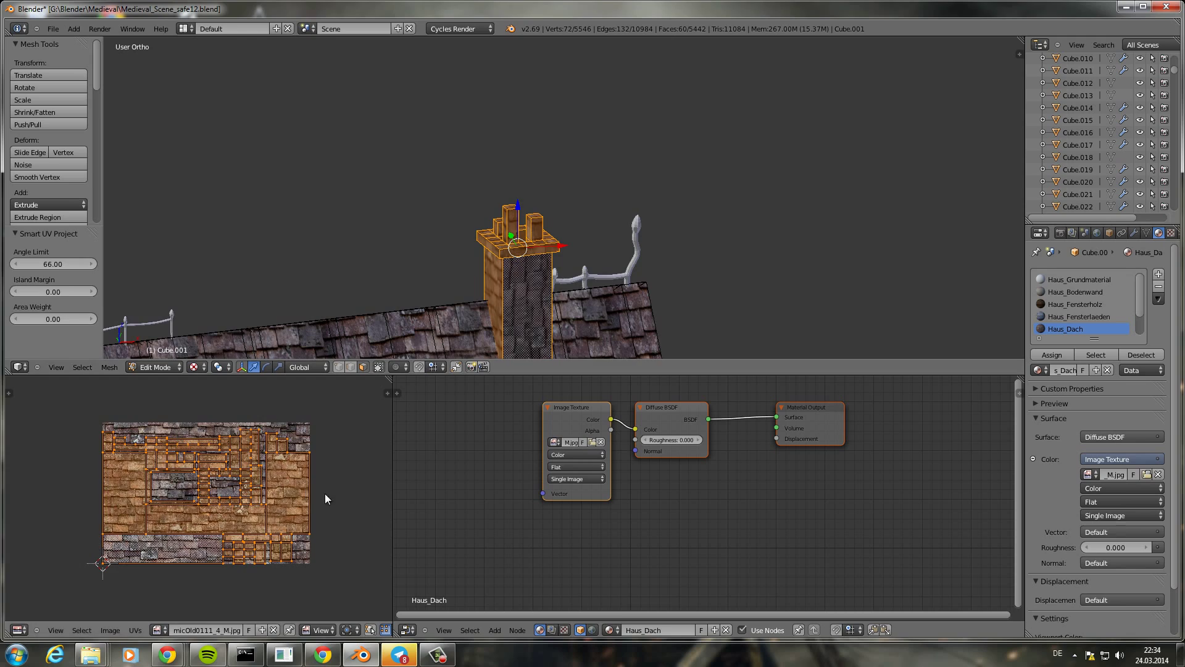
Re-unwrap the front chimney face and resize its UV island on the tile image.
key("KP_1")
right_click(557, 288)
key("u")
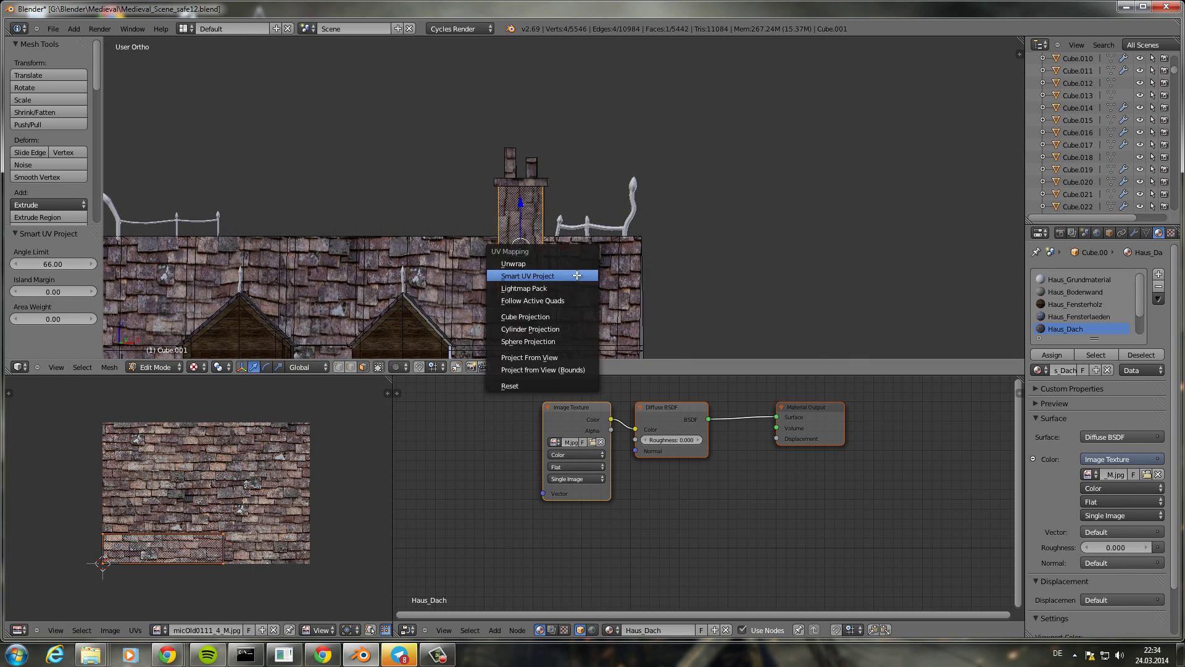
left_click(557, 267)
middle_click_drag(558, 272, 575, 263)
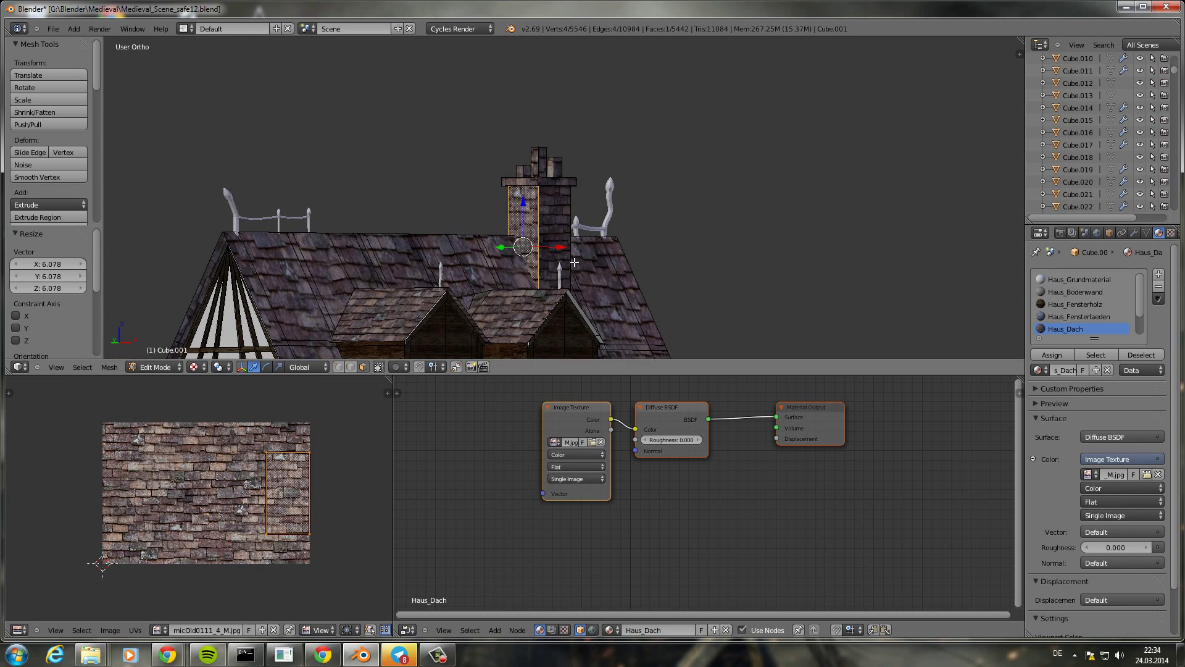
left_click(413, 451)
key("KP_0")
key("Tab")
key("Tab")
scroll(547, 284, "up", 4)
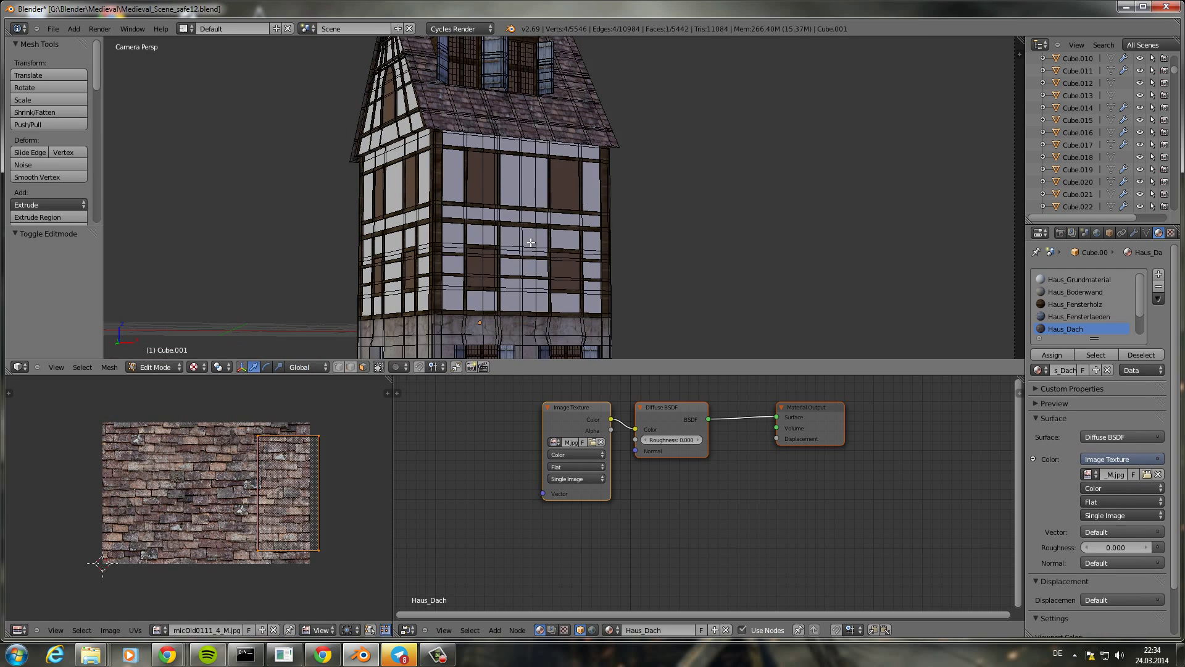
key("Tab")
Set the Haus_Grundmaterial wall colour to a pale cream-yellow.
left_click(1078, 279)
left_click(1124, 444)
left_click_drag(1031, 442, 1020, 447)
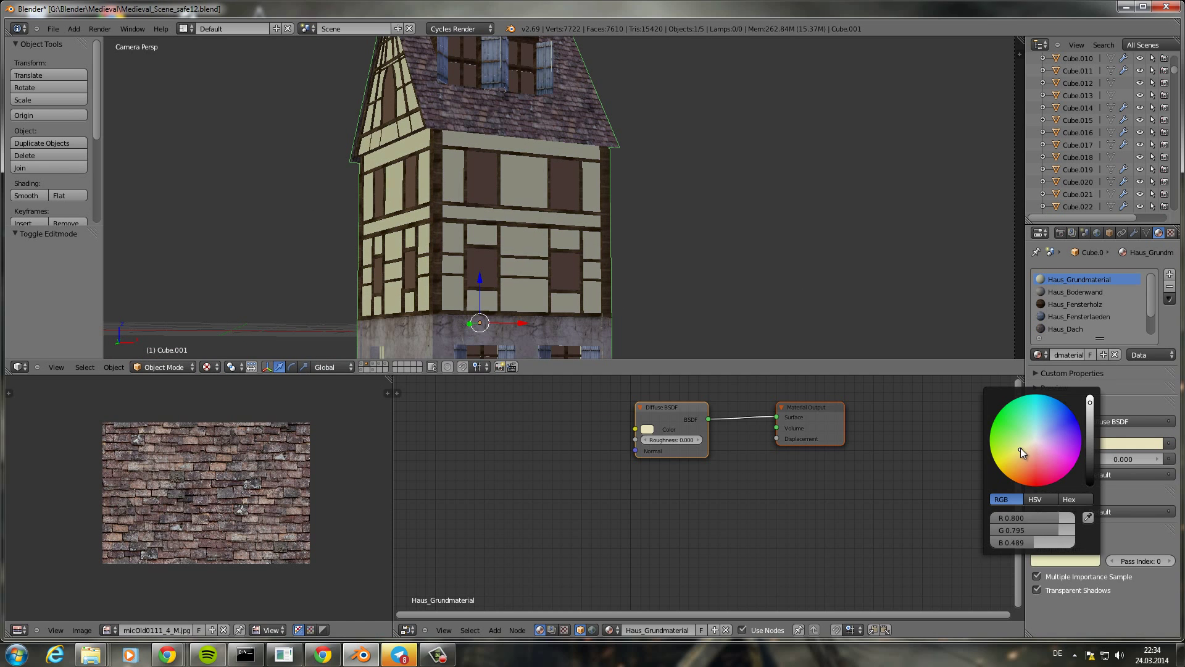
left_click_drag(1090, 405, 1090, 421)
left_click(1016, 457)
key("KP_5")
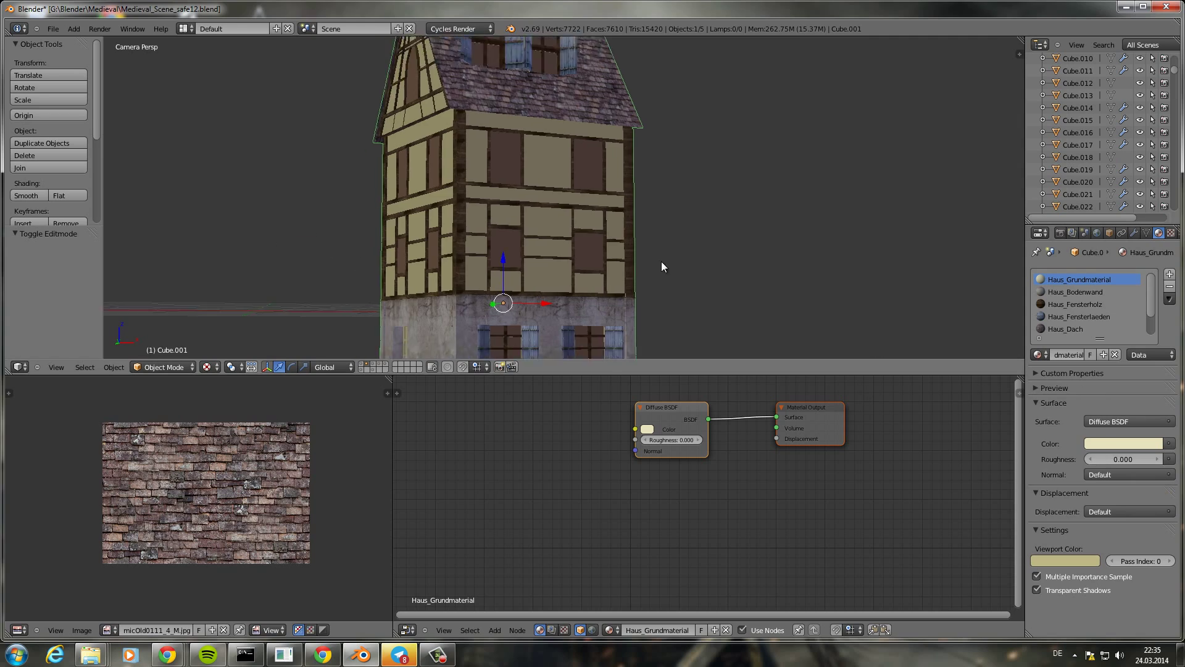
left_click(53, 28)
Save the scene as Medieval_Scene_safe13.blend.
left_click(68, 121)
key("KP_Add")
key("Return")
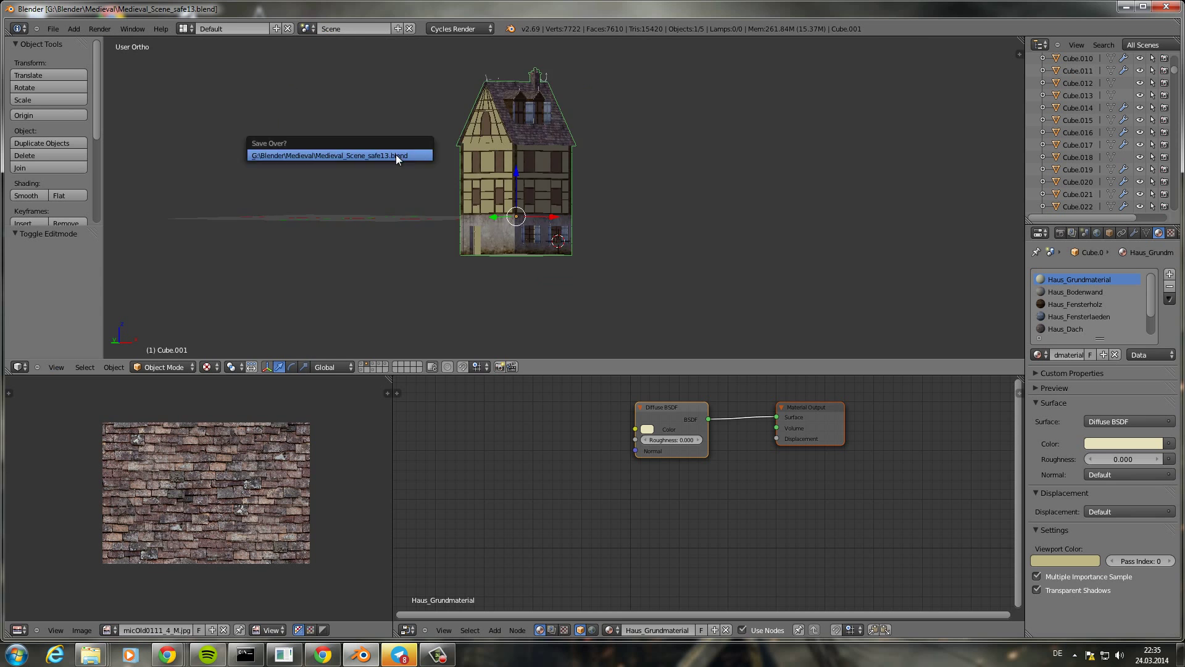
left_click(396, 156)
scroll(450, 276, "up", 4)
Select the bottom door face and orbit to an orthographic view of the door wall.
key("Tab")
scroll(450, 275, "up", 3)
right_click(524, 343)
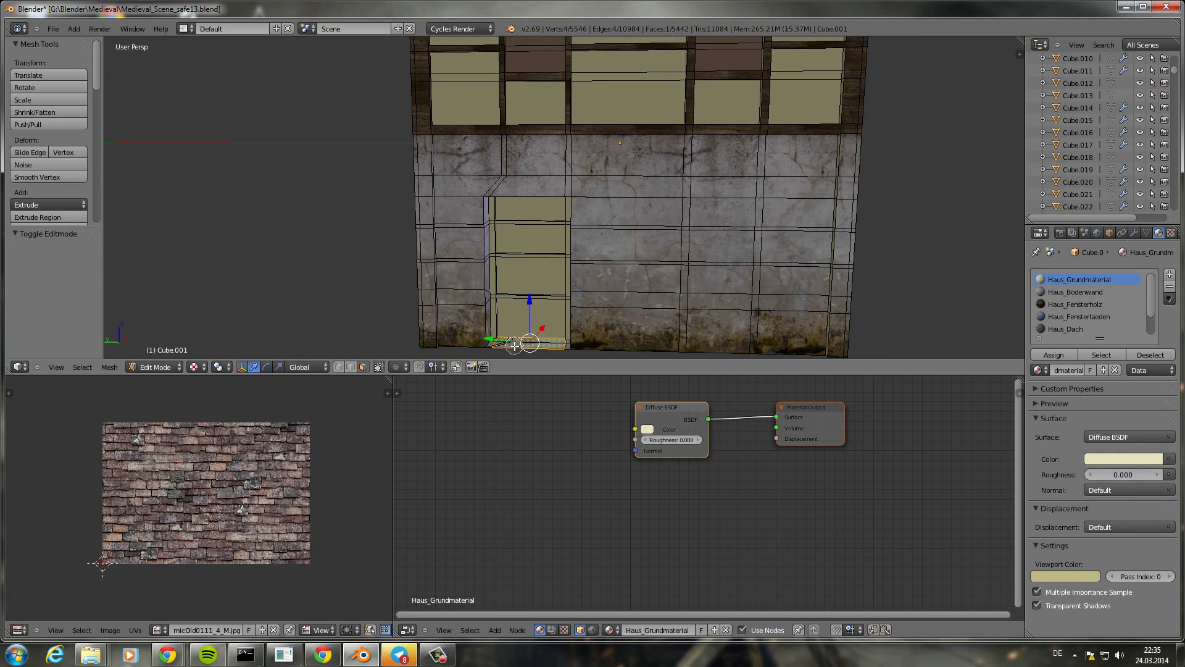
key("ctrl+z")
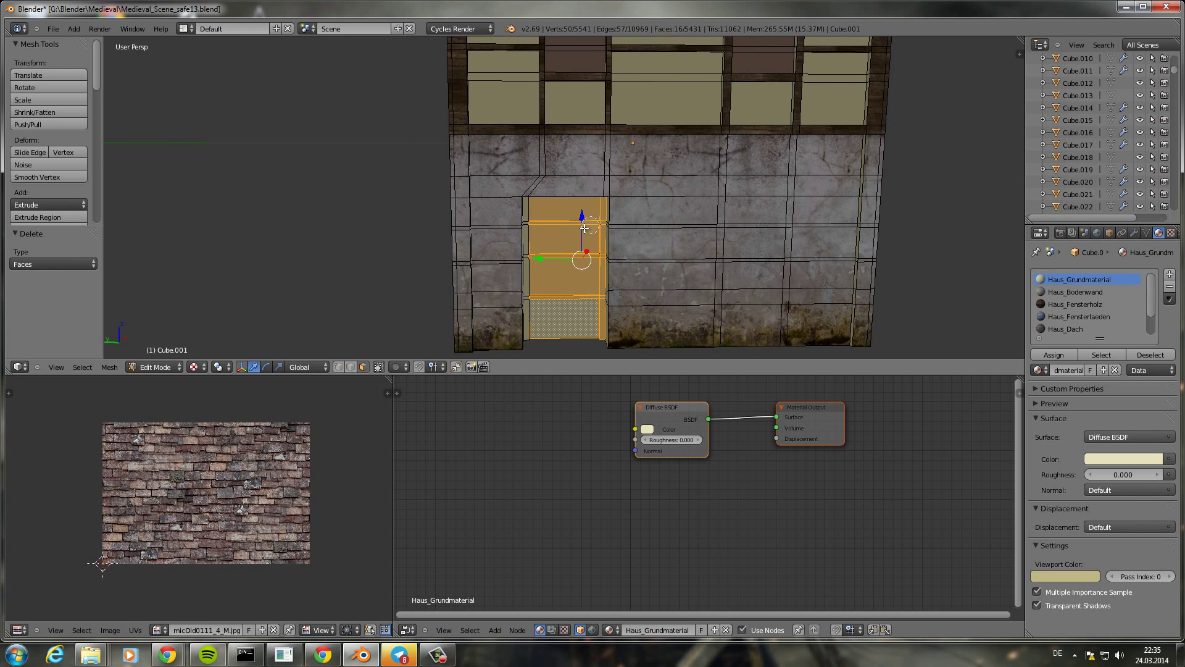
key("ctrl+z")
middle_click_drag(536, 277, 644, 291)
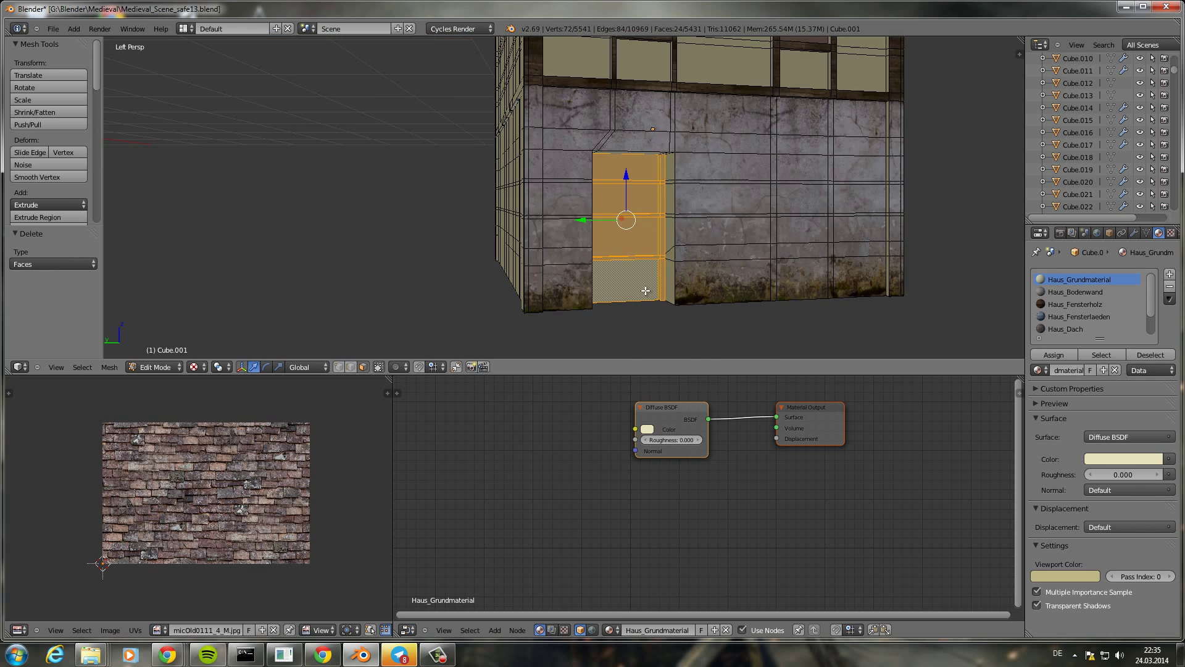
key("KP_5")
scroll(687, 257, "down", 2)
Assign the Haus_Fensterholz wood material to the door and show its wood texture.
left_click(1075, 304)
left_click(1052, 354)
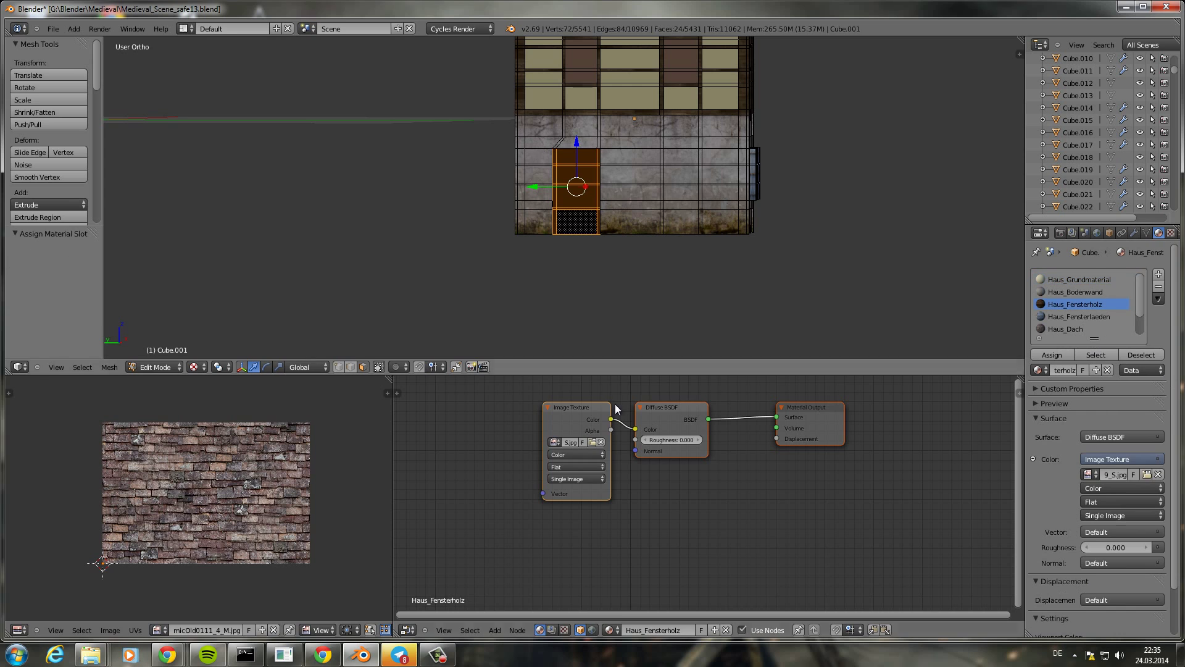
type("woodr")
key("Return")
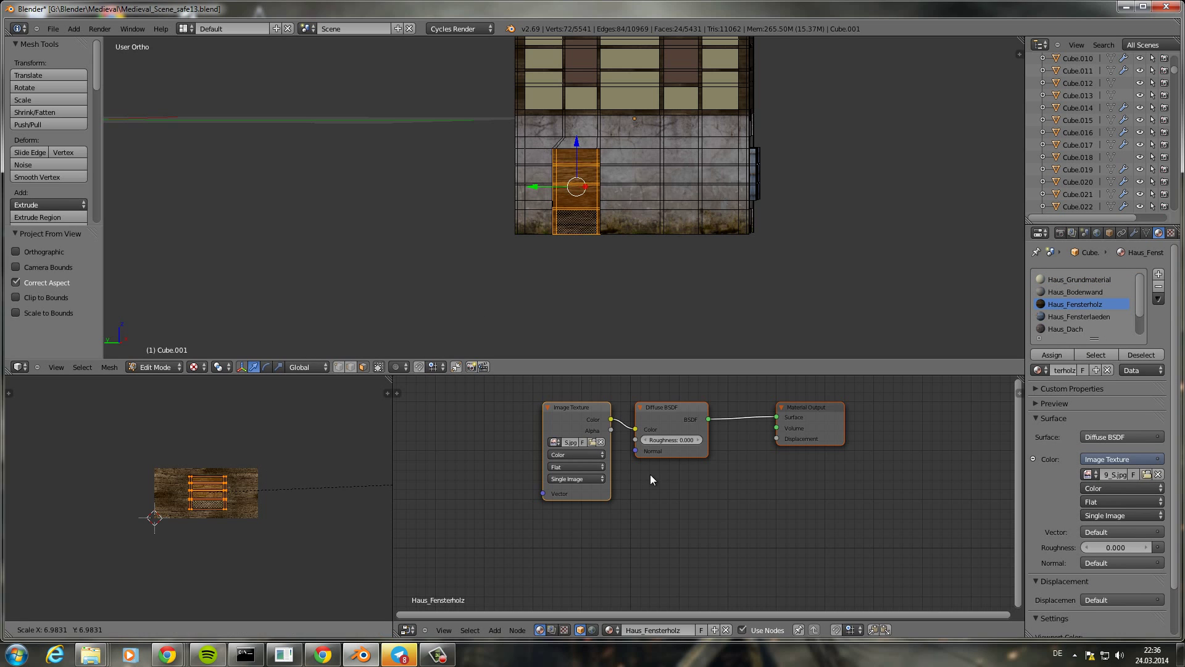
scroll(492, 282, "up", 3)
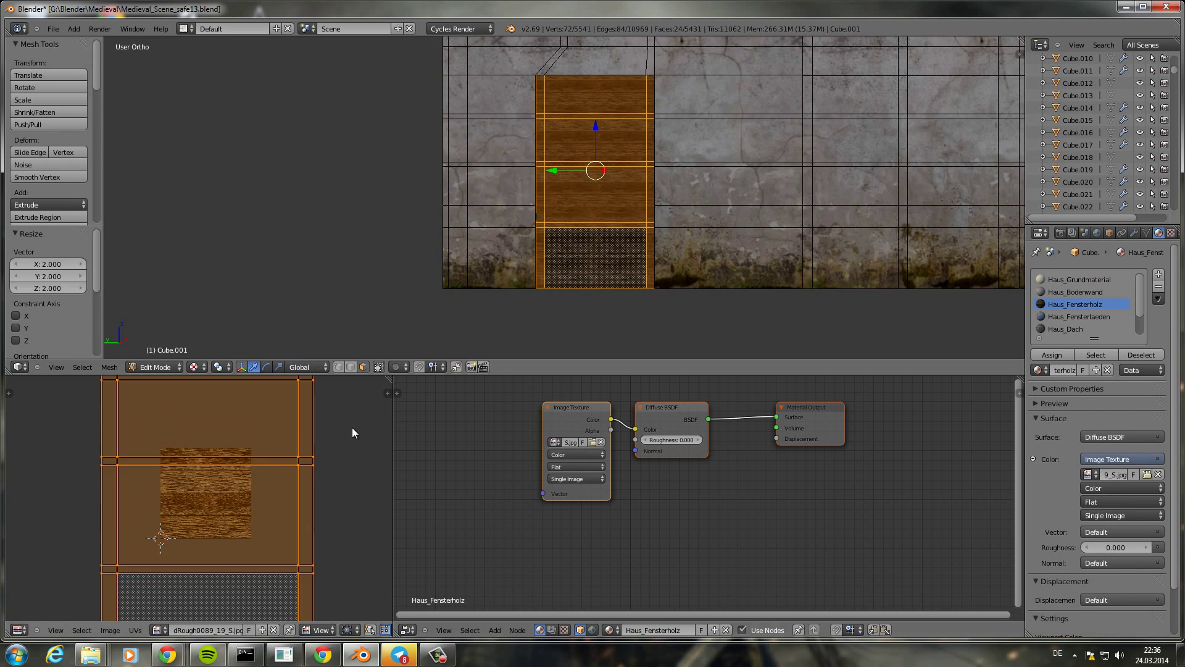
key("Tab")
scroll(387, 222, "down", 3)
key("Tab")
scroll(387, 222, "up", 4)
Select the whole door mesh and scale its UVs up by 3.
right_click(150, 268)
key("ctrl+l")
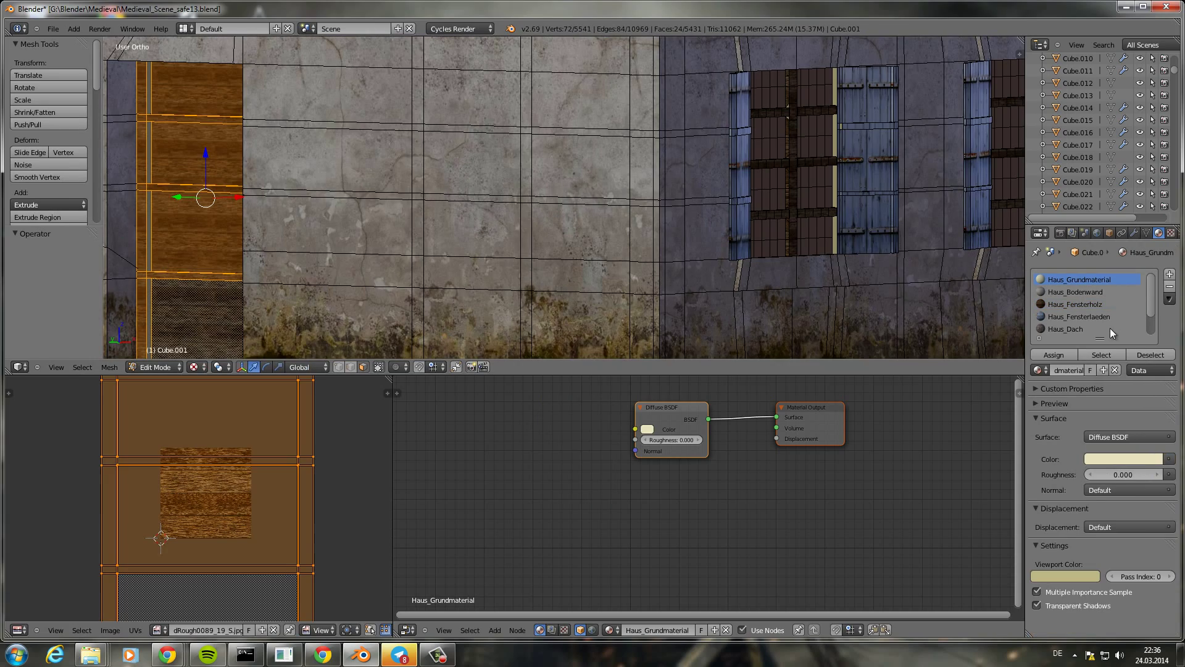
left_click(1059, 351)
key("KP_Decimal")
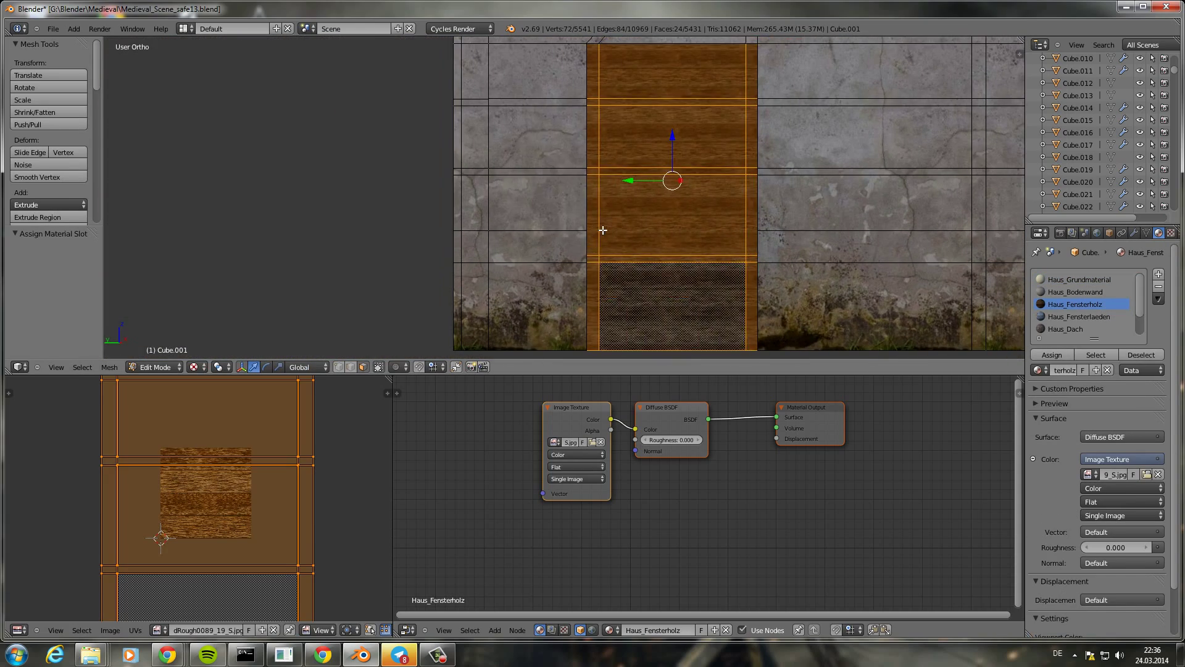
type("s3")
key("Return")
scroll(529, 279, "down", 3)
Select the thin wooden strip beside the door and check the whole wall.
right_click(278, 229)
key("Tab")
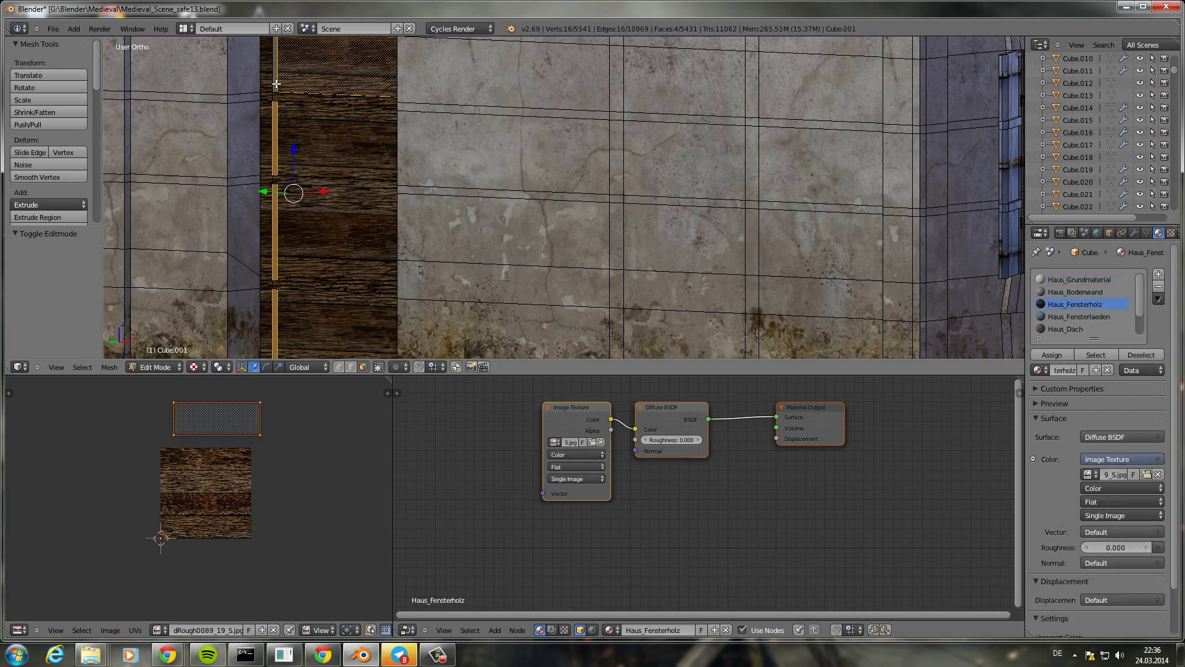
scroll(370, 216, "up", 3)
scroll(426, 288, "down", 5)
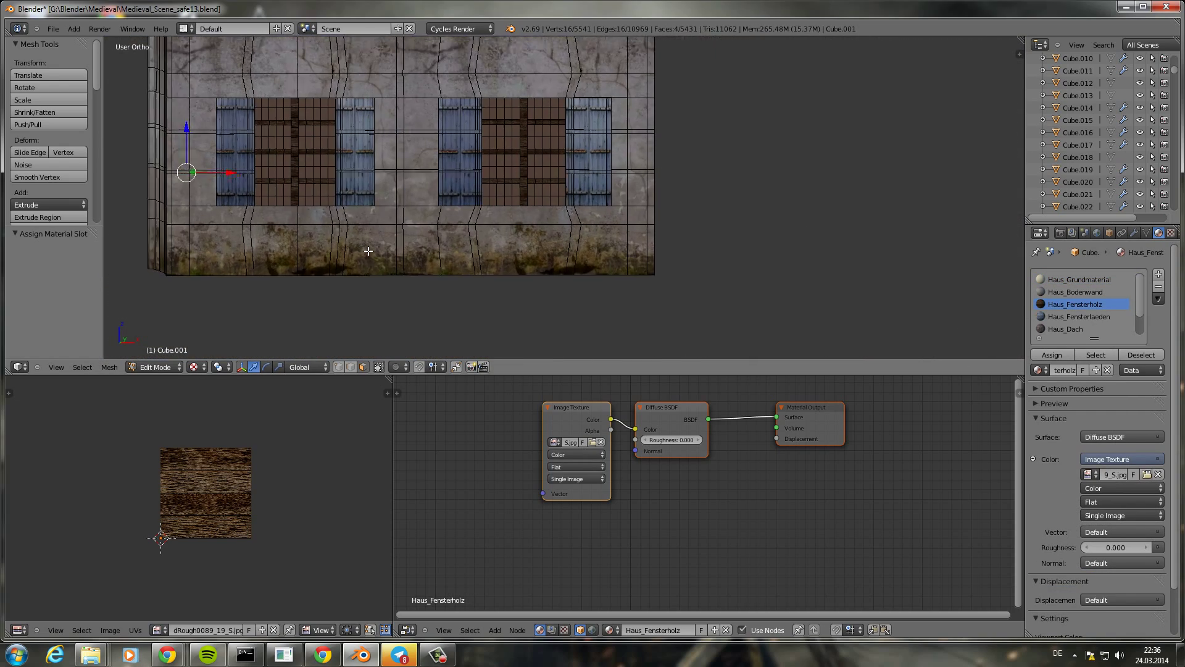
key("Tab")
scroll(371, 179, "up", 4)
Scale and move the window frame UVs so the wood grain fits the frames.
key("Tab")
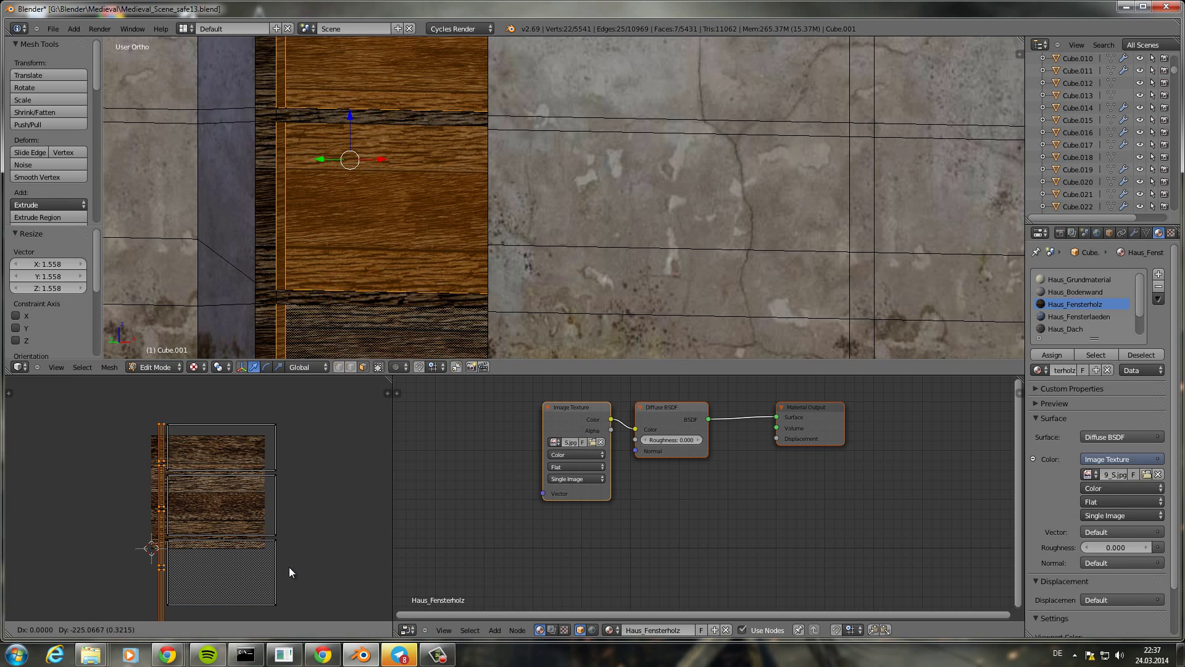
left_click(275, 546)
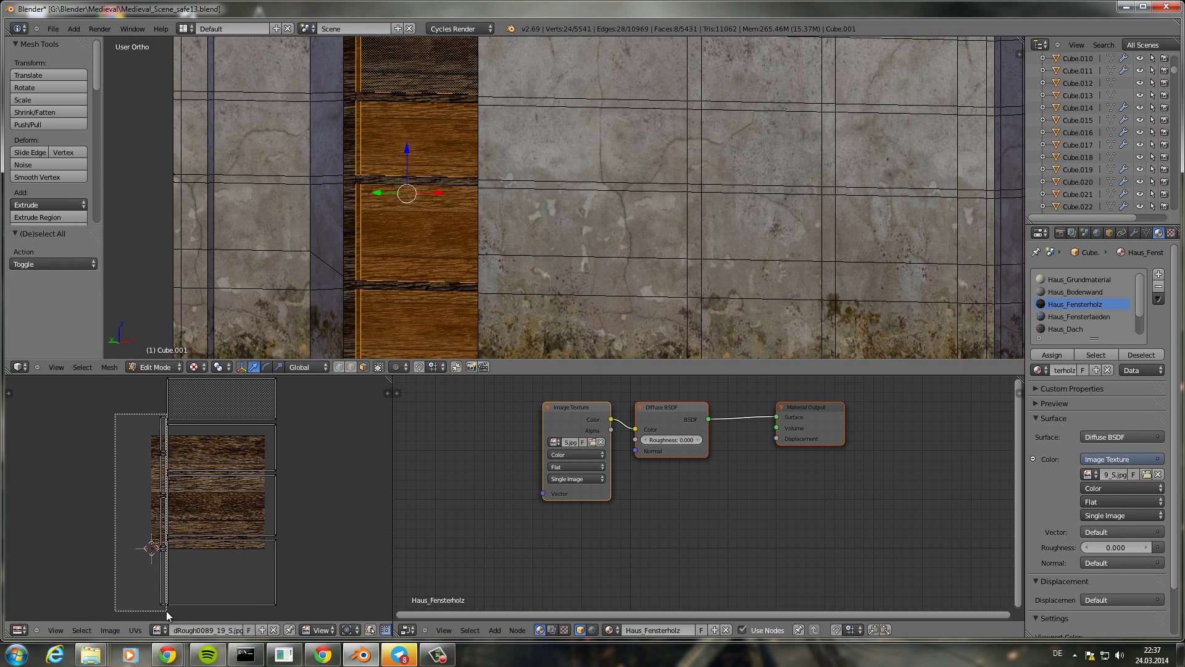
left_click(216, 553)
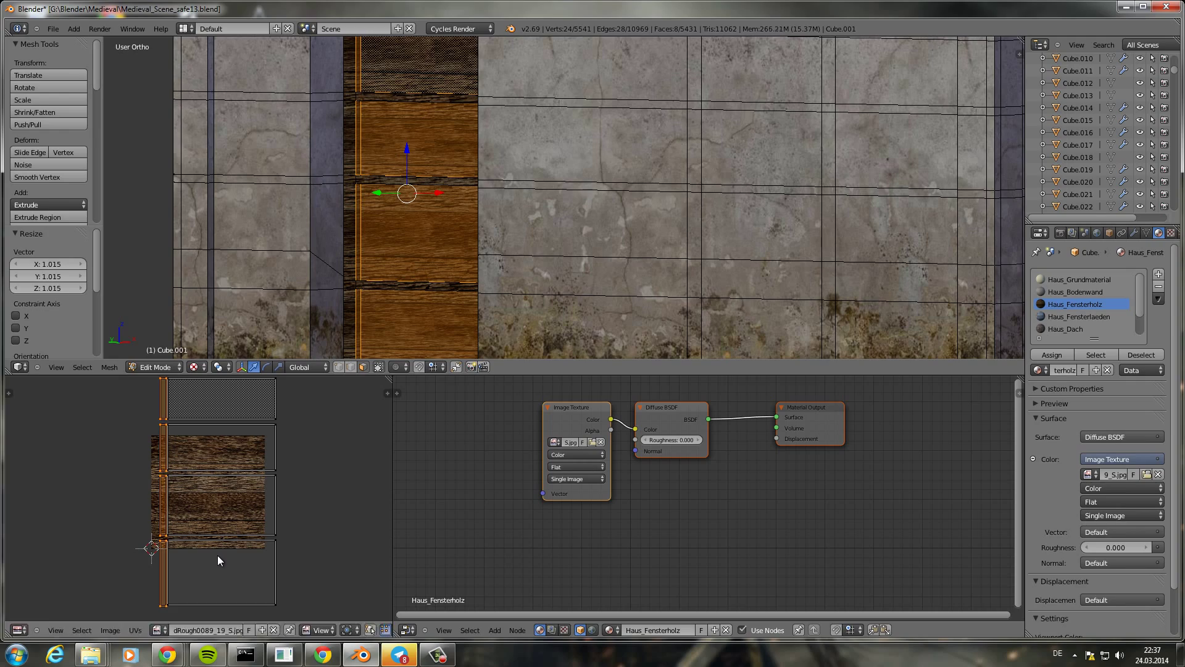
key("s")
left_click(217, 554)
key("g")
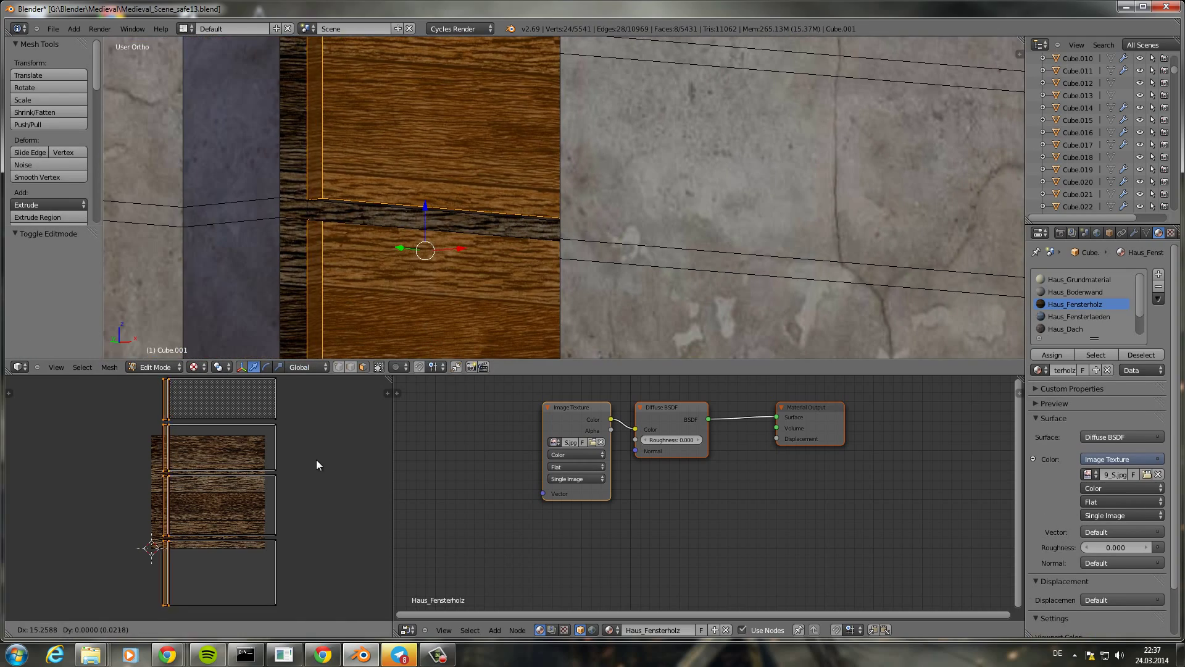
left_click(317, 460)
key("Tab")
key("KP_0")
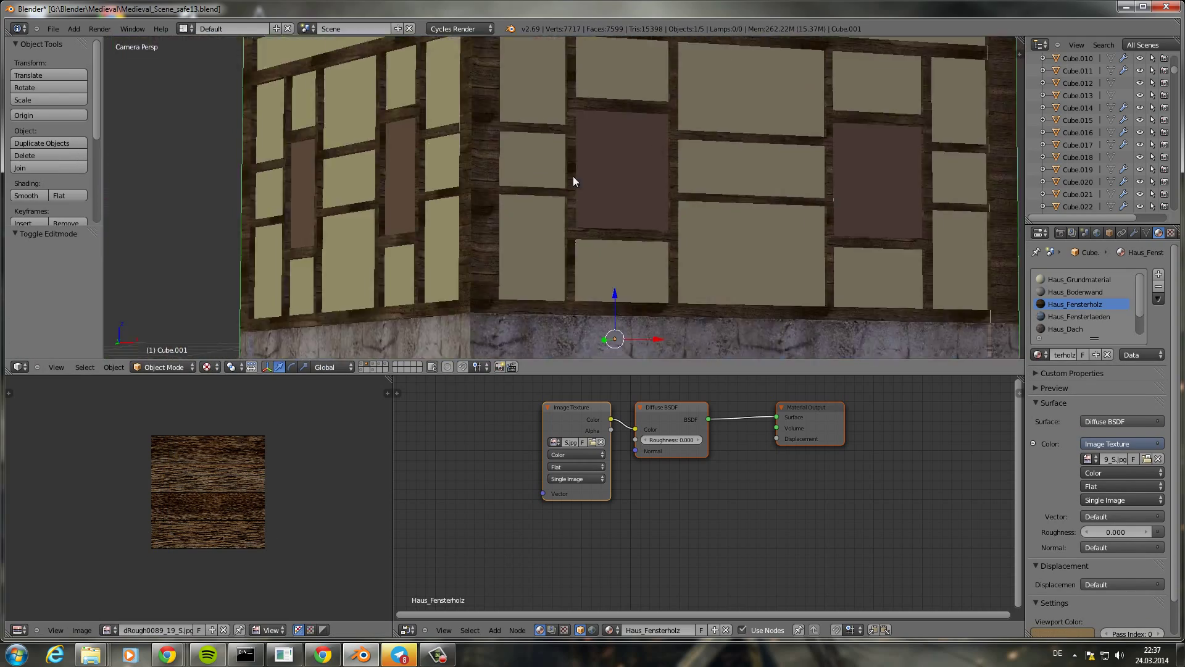
mouse_move(628, 172)
middle_mouse_down()
mouse_move(616, 291)
mouse_move(604, 242)
middle_mouse_up()
Select the lower wall object Cube.001 to work on its Haus_Bodenwand material.
right_click(604, 242)
key("KP_5")
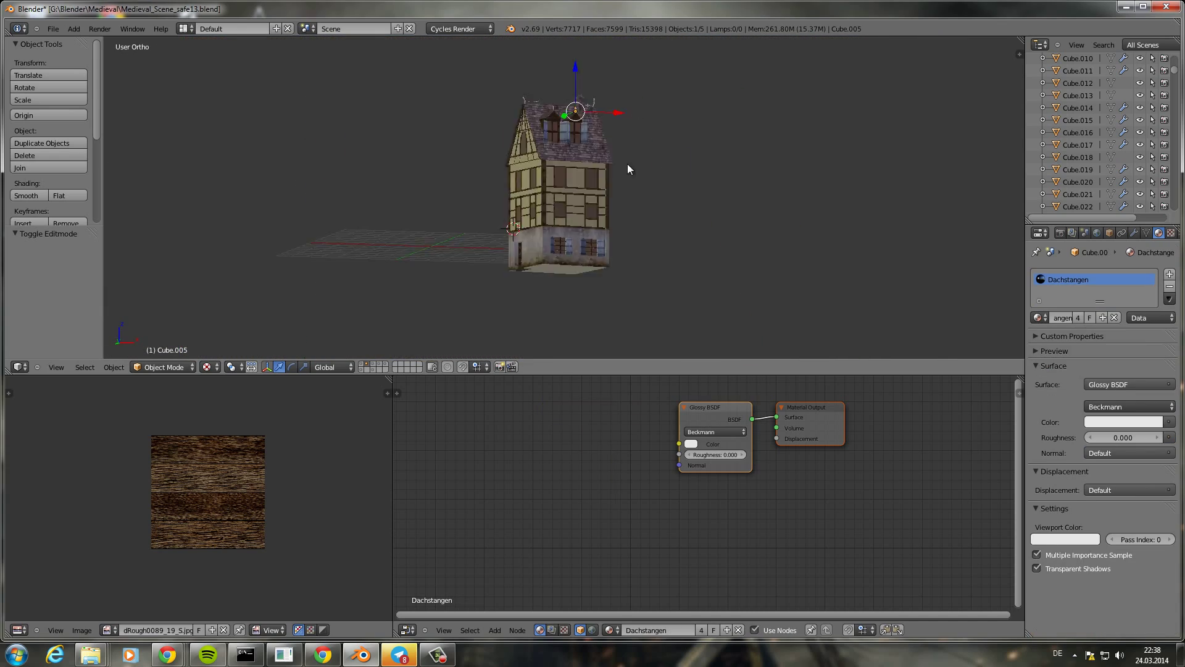
scroll(630, 295, "up", 4)
scroll(631, 295, "down", 4)
scroll(540, 283, "up", 4)
right_click(539, 283)
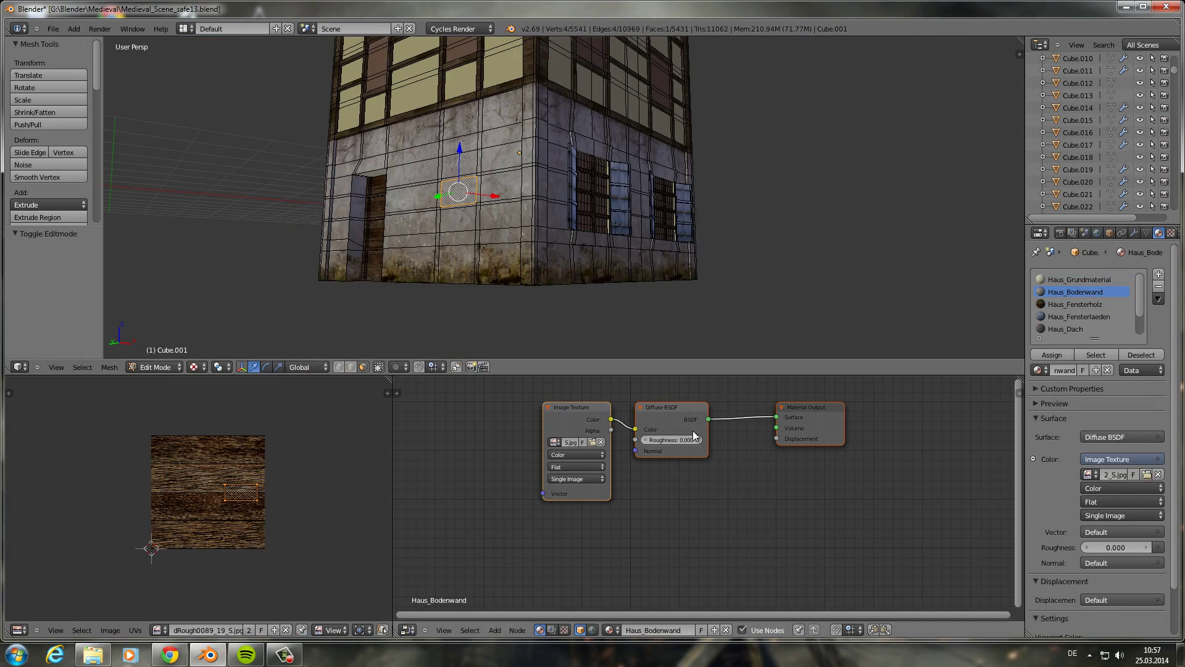
key("g")
Add an Image Texture node to the wall material and load a map image into it.
left_click(475, 418)
key("shift+a")
left_click(590, 483)
left_click(506, 514)
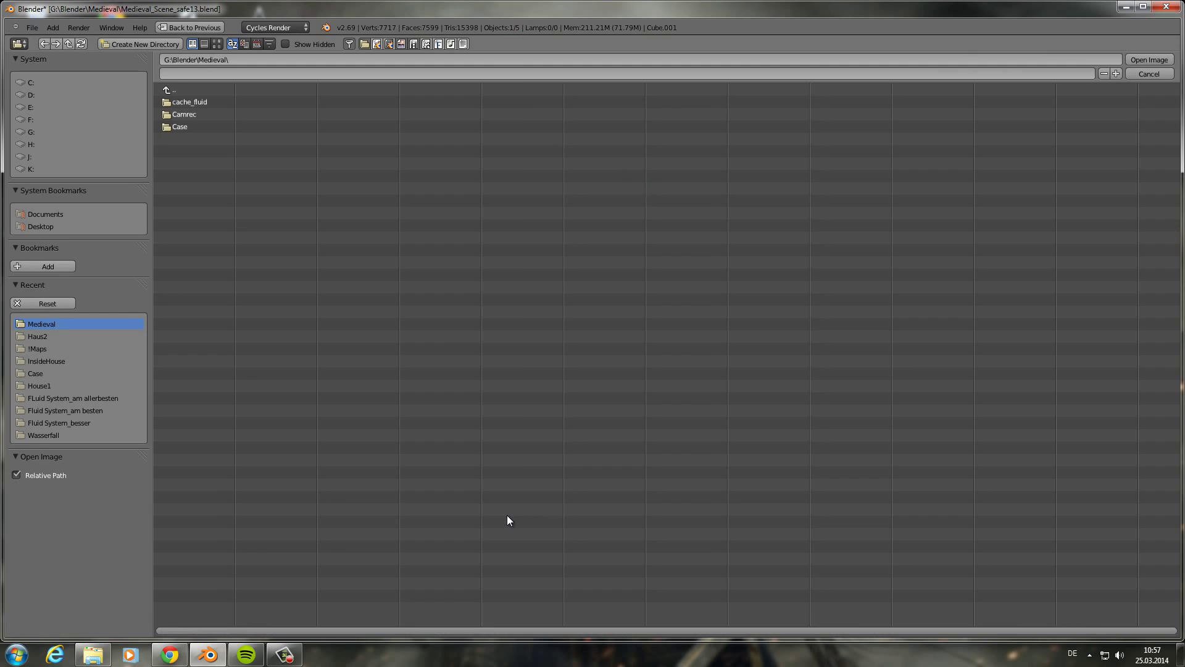
double_click(282, 153)
Add a Mix Shader and a Glossy BSDF, linking the glossy shader into the mix.
key("shift+a")
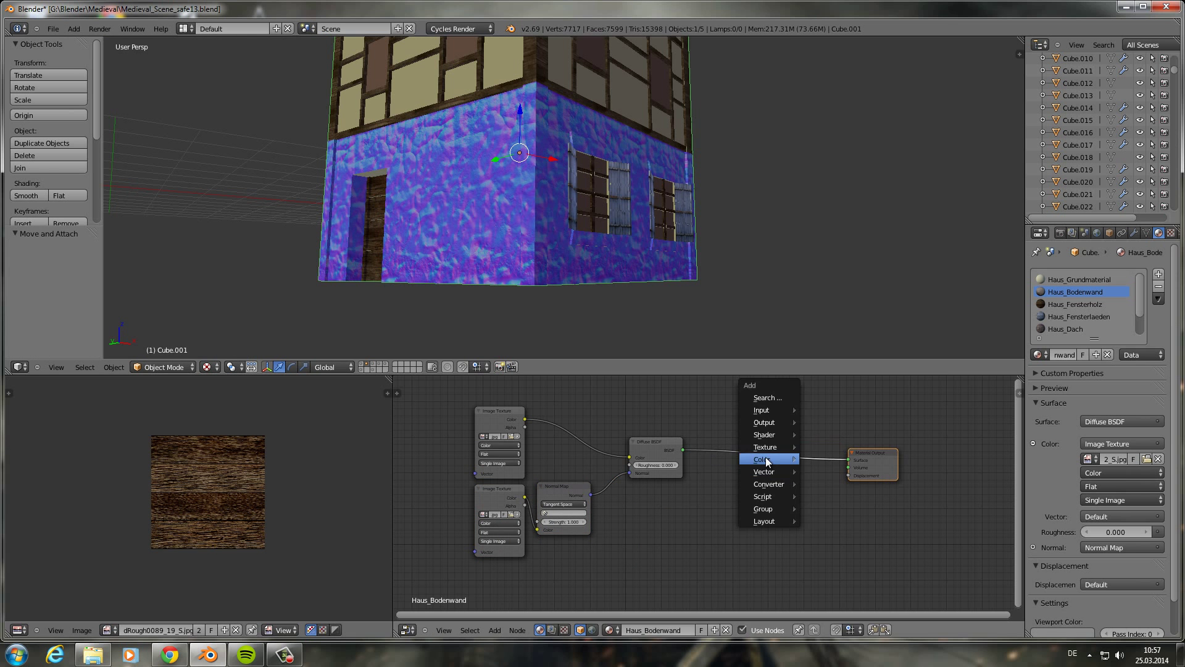
left_click(824, 217)
left_click(747, 442)
key("shift+a")
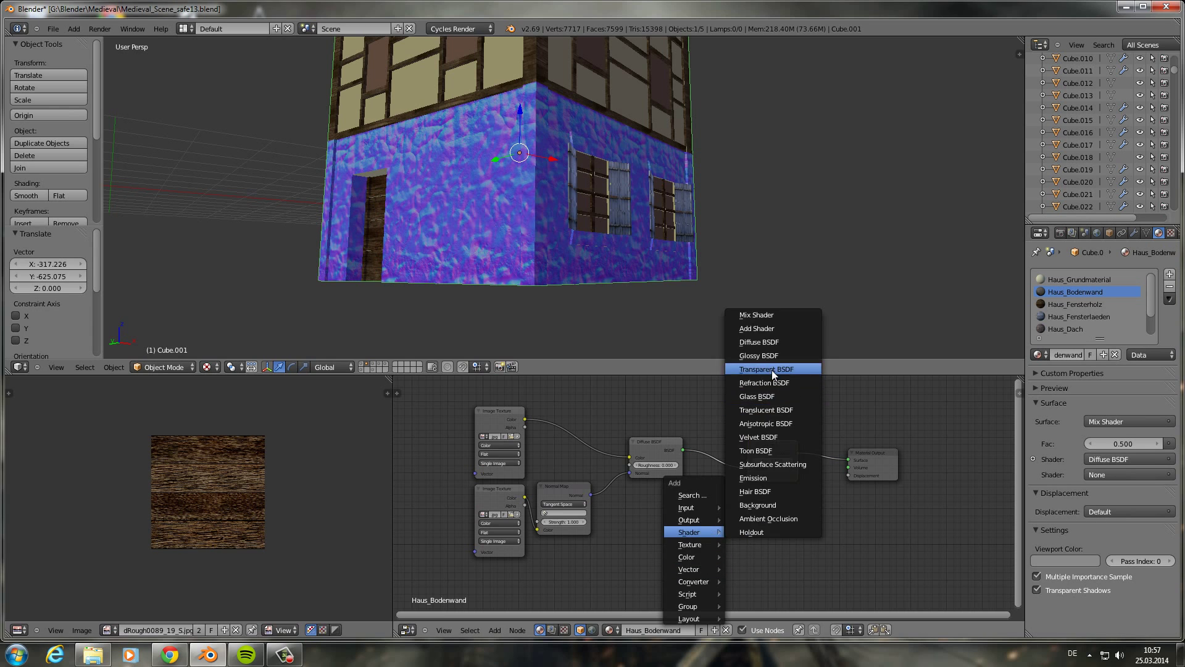
left_click(758, 355)
left_click(625, 557)
left_click_drag(671, 566, 734, 526)
Load ConcreteDirty0272_2_S_s.jpg into a second image texture, add a MixRGB node, and save as Medieval_Scene_safe14.
key("shift+a")
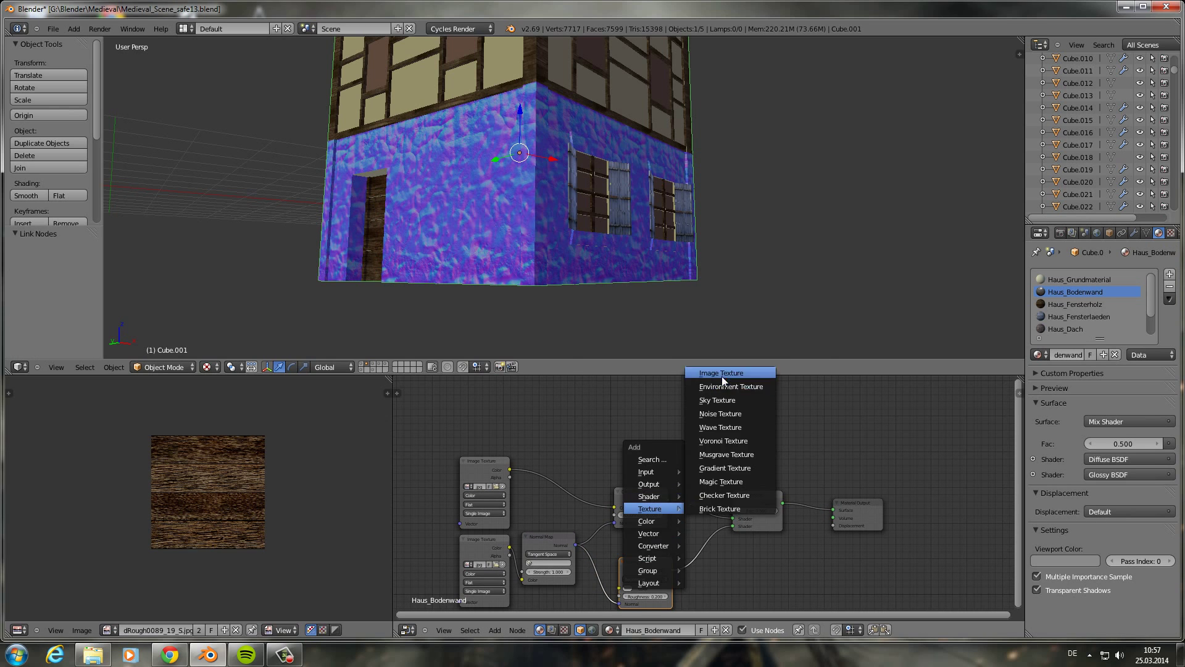
left_click(721, 376)
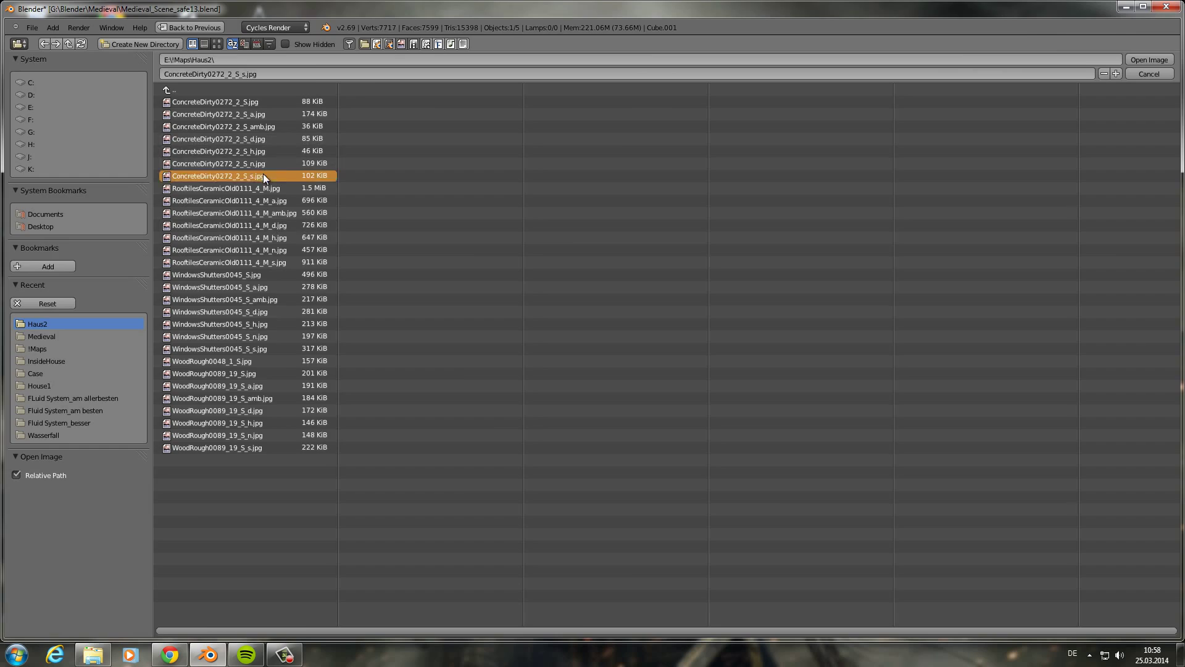
double_click(263, 176)
key("shift+a")
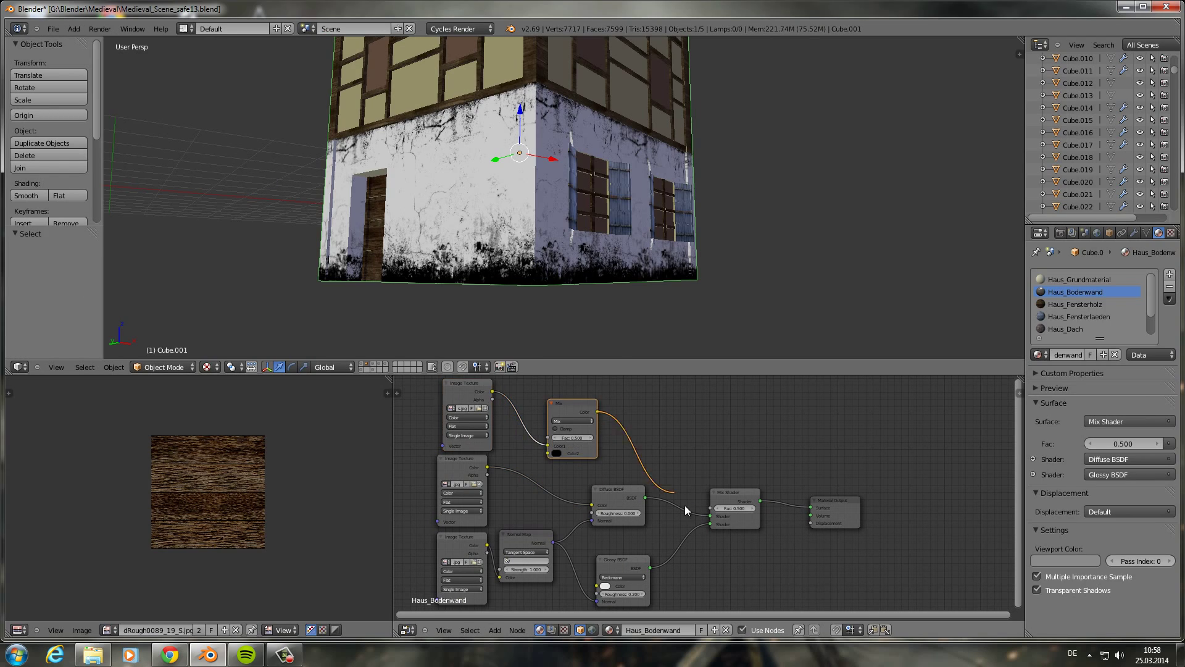
key("ctrl+shift+s")
key("Return")
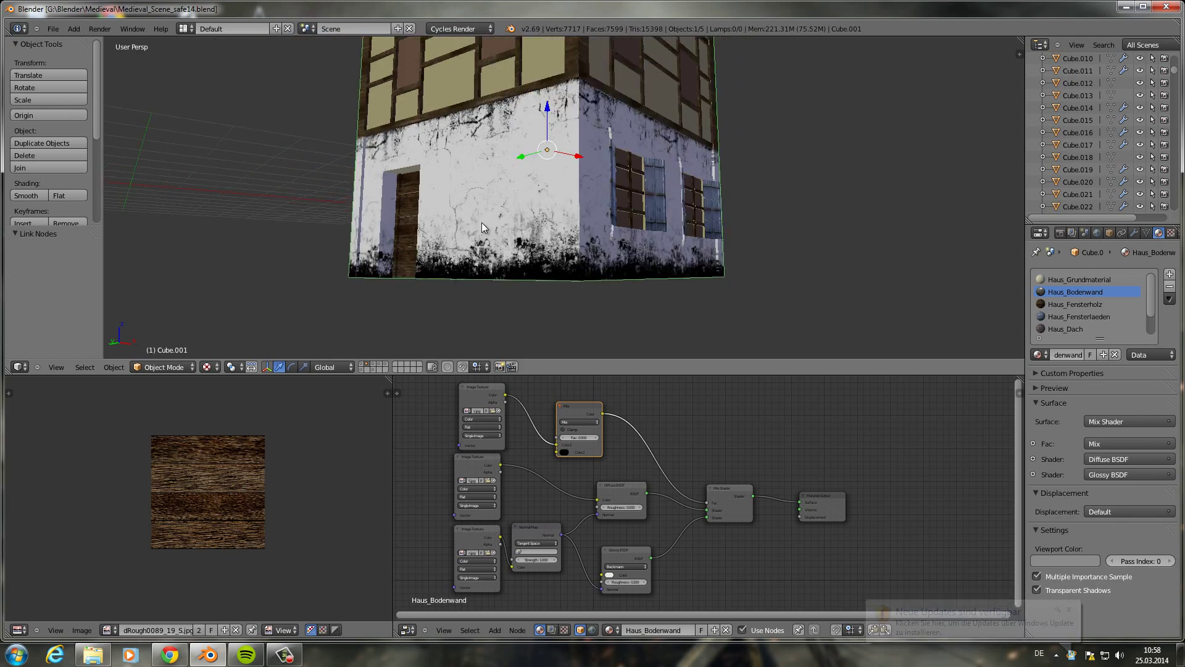
Snap the 3D cursor to the selection and look through the scene camera.
mouse_move(481, 222)
middle_mouse_down()
mouse_move(542, 205)
mouse_move(577, 232)
middle_mouse_up()
key("space")
type("cursor")
left_click(561, 249)
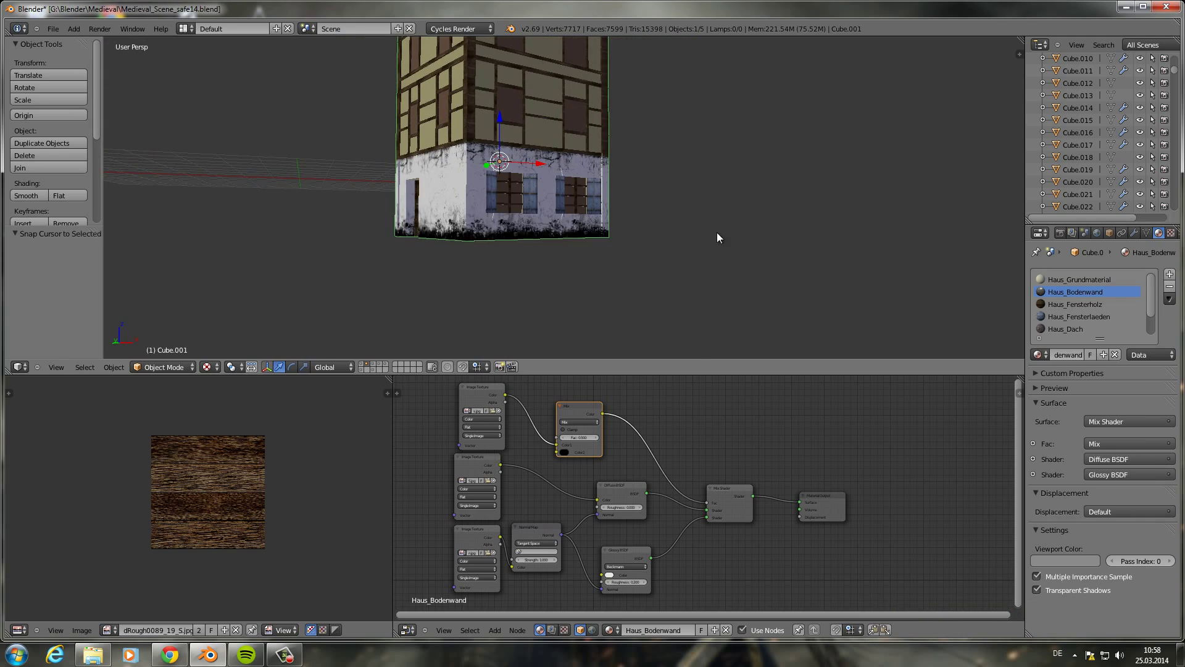
key("KP_0")
left_click_drag(617, 374, 650, 416)
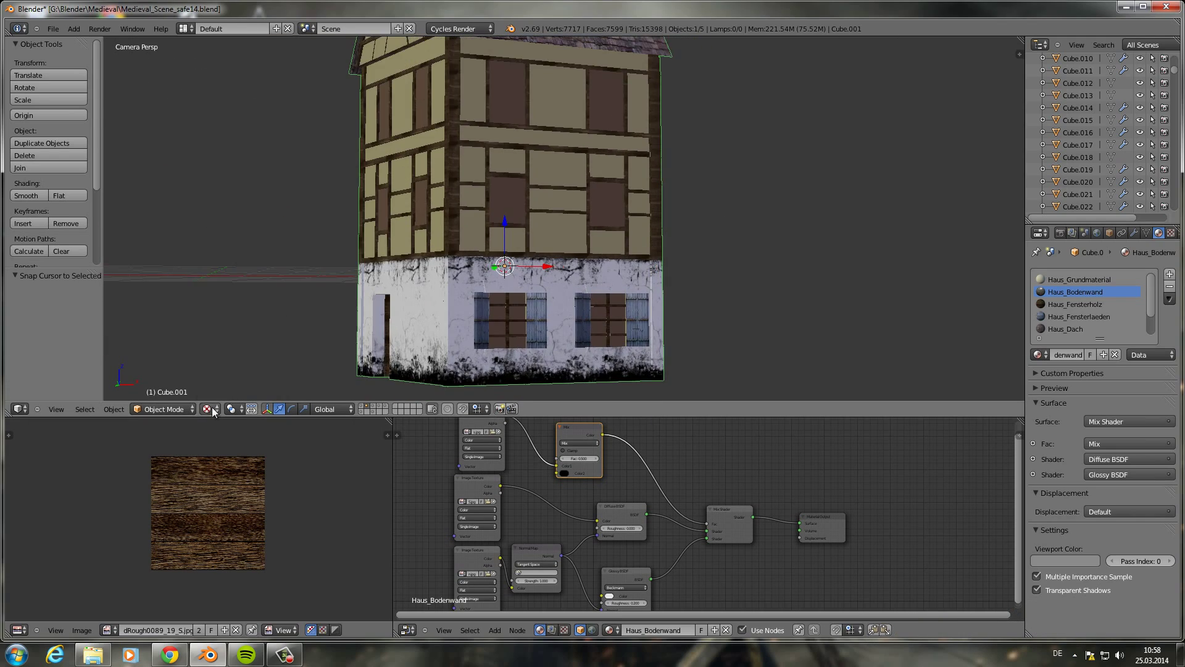
Check the lamps in Rendered preview, then reposition a house lamp.
left_click(206, 408)
left_click(222, 326)
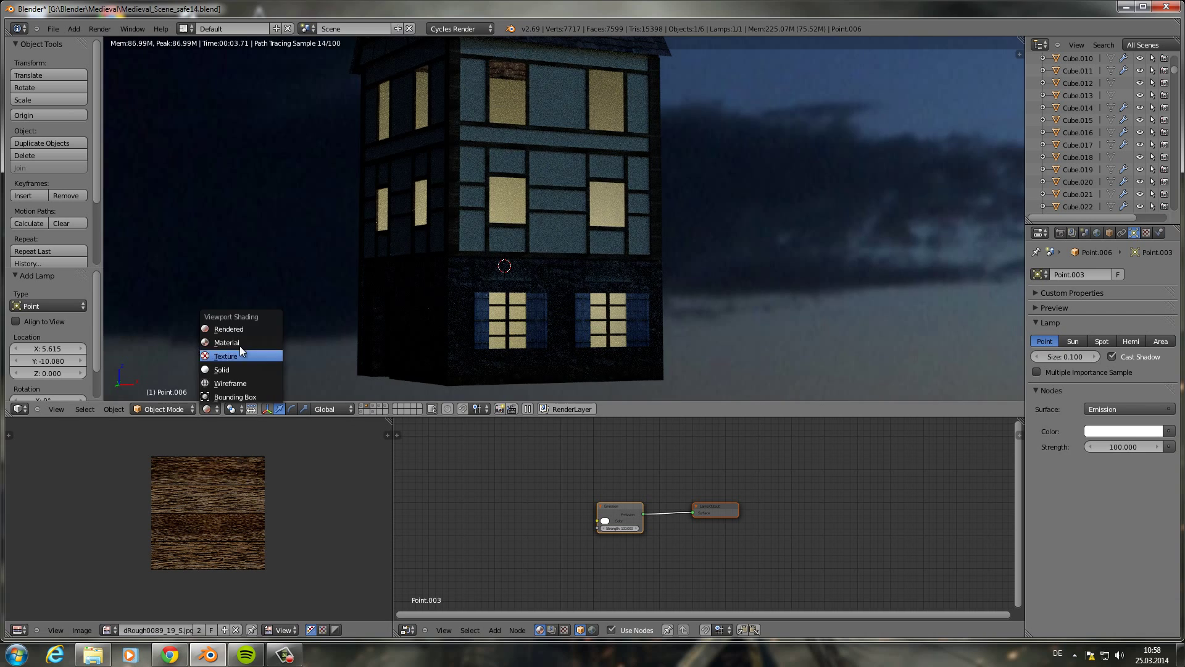
left_click(241, 369)
middle_click_drag(325, 370, 573, 264)
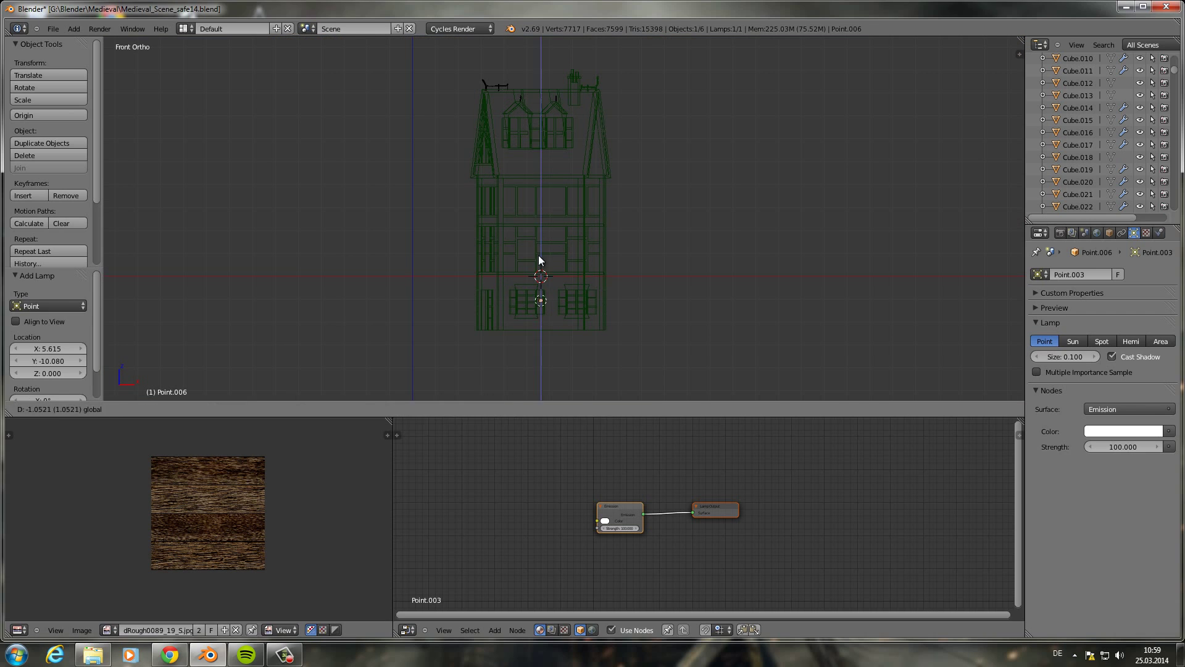
left_click(594, 294)
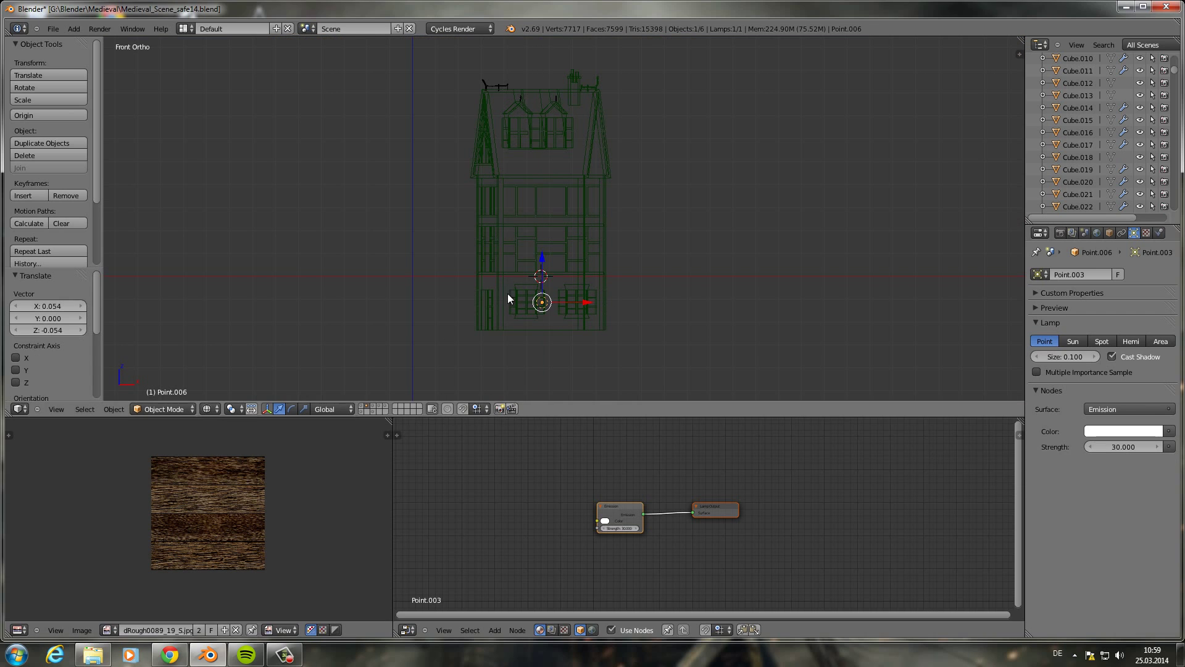
Duplicate the point lamp into the gable and upper floors.
middle_click_drag(639, 131, 469, 204)
left_click(206, 409)
left_click(247, 389)
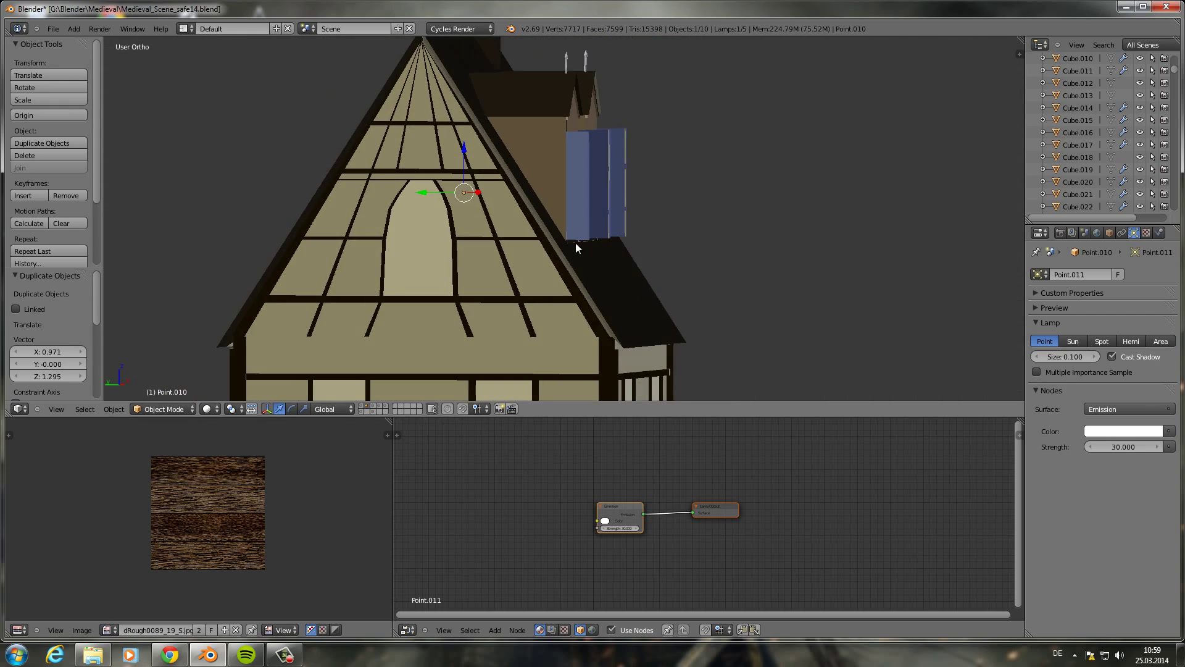
key("z")
key("KP_3")
key("shift+d")
left_click(425, 258)
key("KP_7")
left_click(462, 172)
Preview the lit house through the camera, then return to solid display.
key("KP_0")
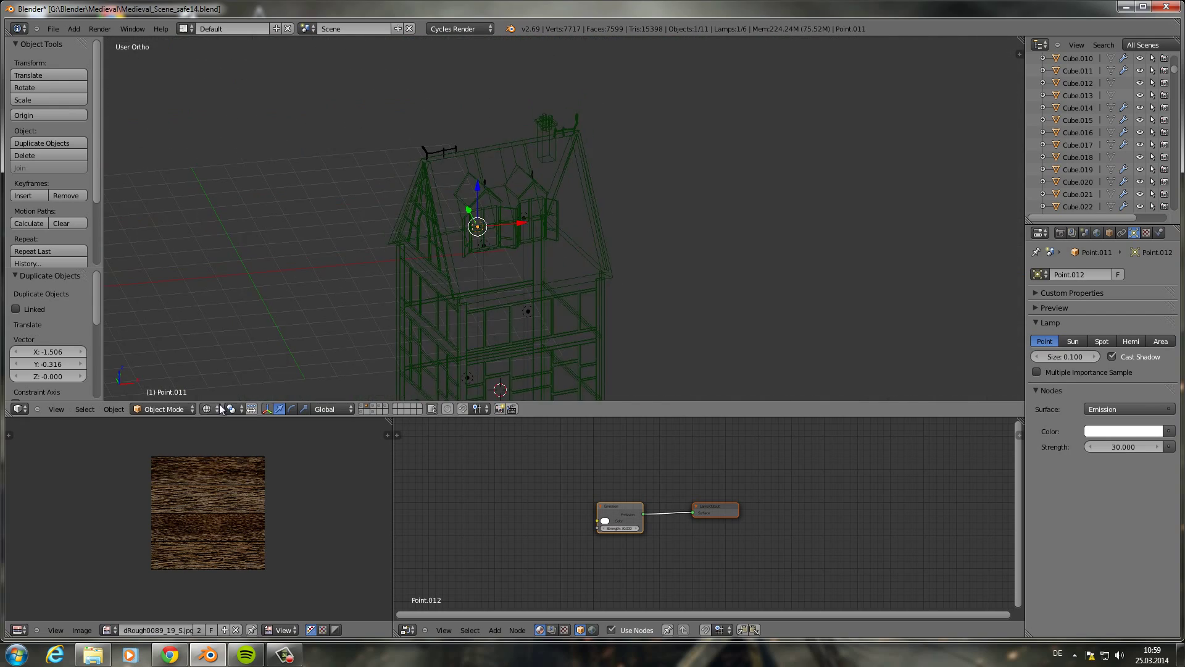
key("z")
key("shift+z")
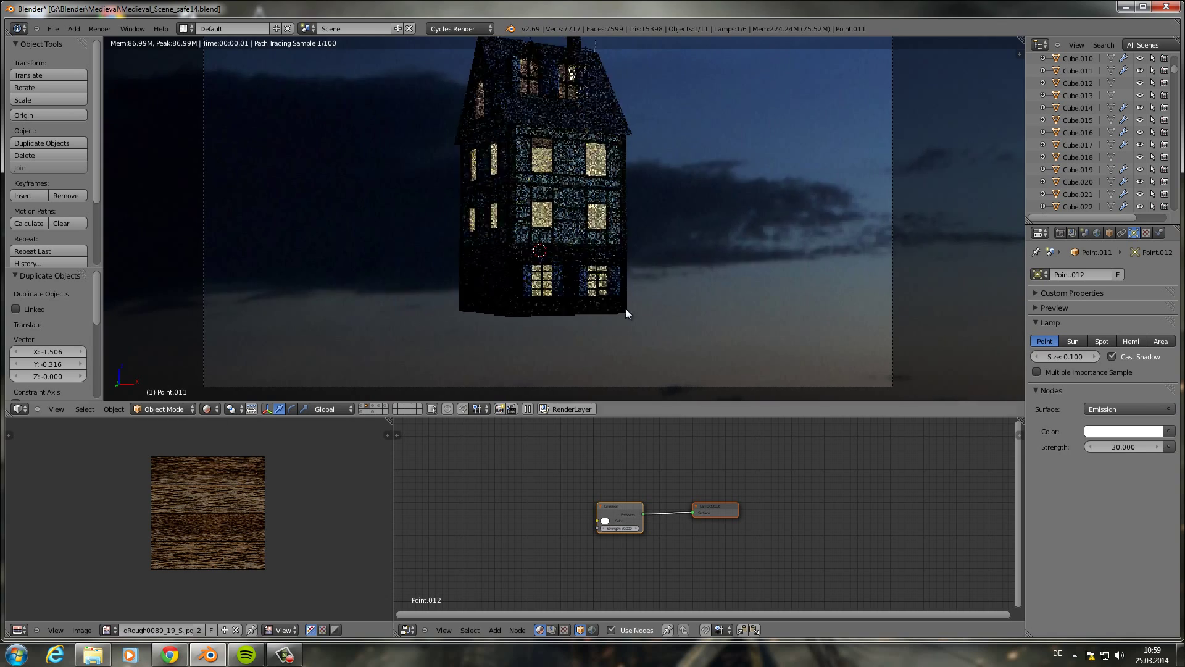
key("shift+z")
middle_click_drag(624, 309, 545, 339)
scroll(546, 339, "up", 3)
scroll(586, 284, "up", 2)
Reveal the furnished room boxes and box-select the first room with its lamps.
key("shift+alt+1")
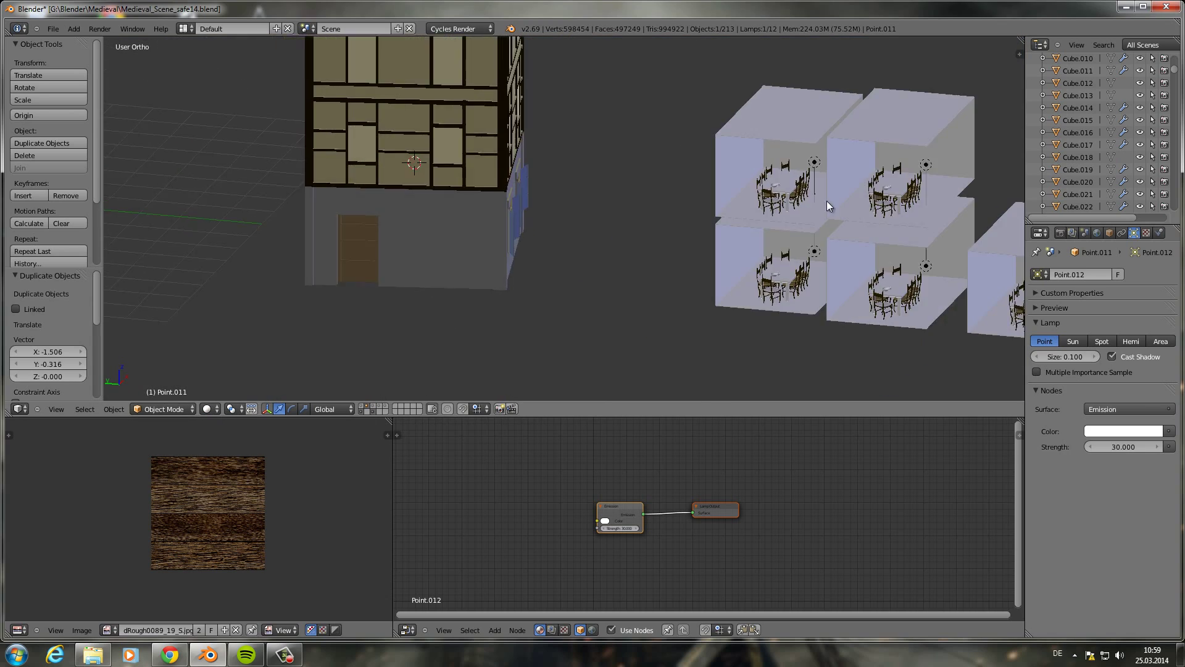
key("ctrl+KP_3")
scroll(720, 209, "down", 2)
key("b")
left_click_drag(420, 144, 551, 264)
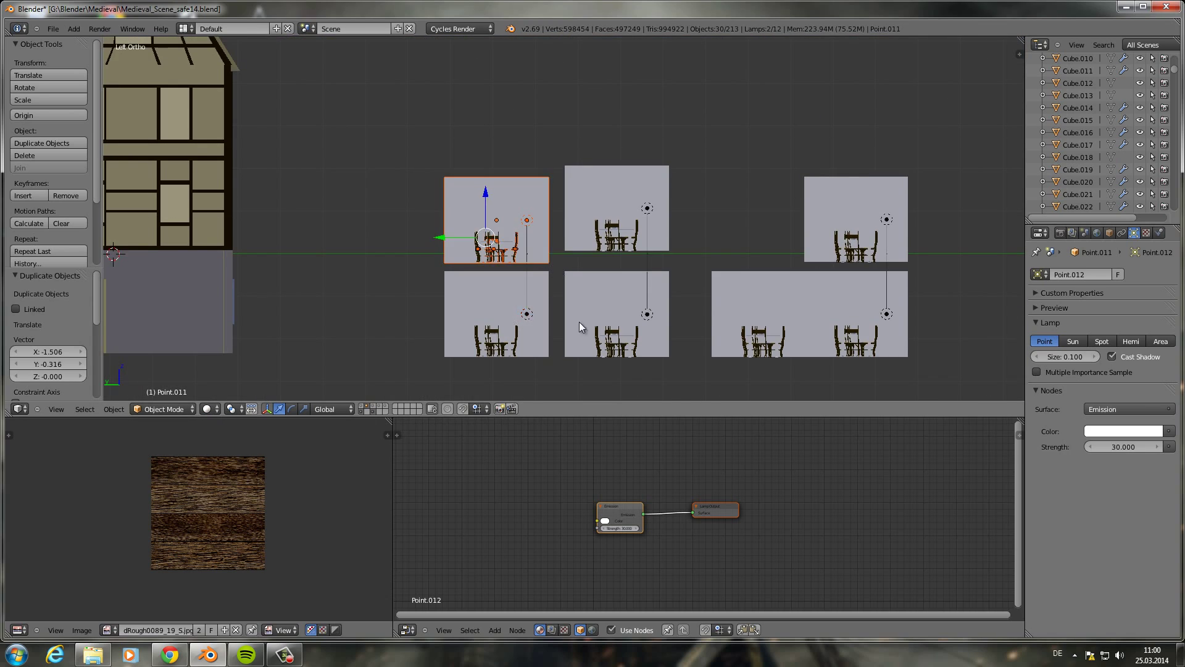
mouse_move(579, 321)
middle_mouse_down()
mouse_move(513, 242)
mouse_move(495, 244)
mouse_move(607, 242)
middle_mouse_up()
scroll(513, 242, "up", 2)
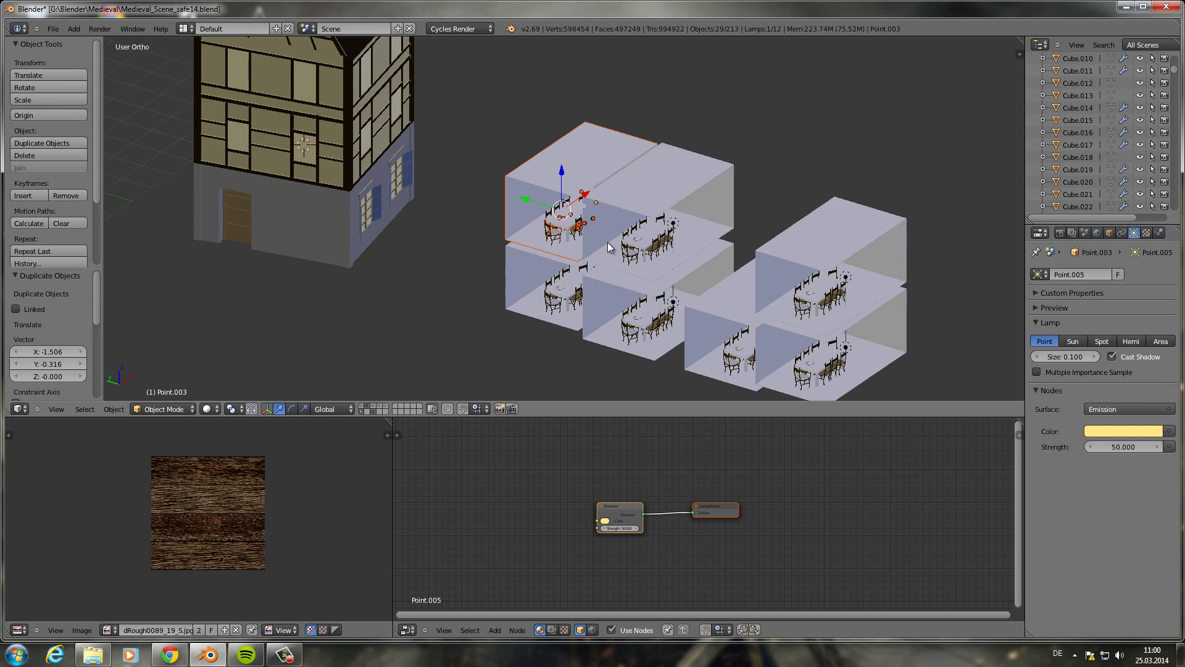
In top wireframe view, move the room box inside the house.
key("KP_7")
key("z")
scroll(613, 271, "down", 3)
key("Escape")
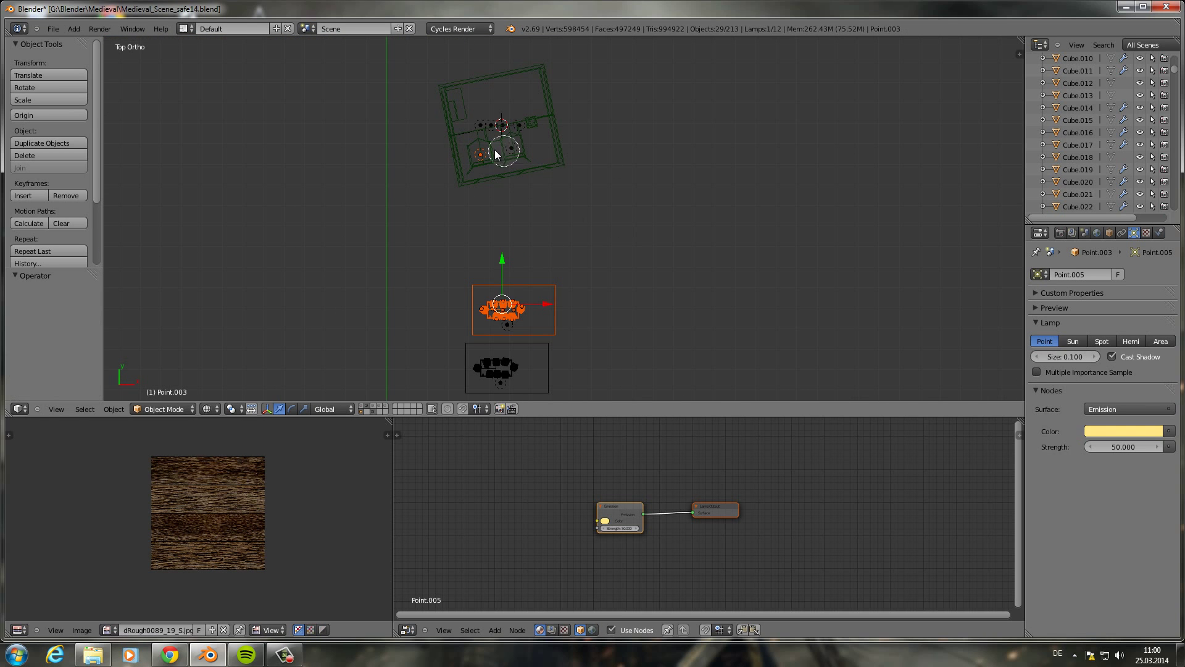
key("g")
left_click(647, 124)
mouse_move(646, 124)
middle_mouse_down()
mouse_move(662, 148)
mouse_move(495, 251)
middle_mouse_up()
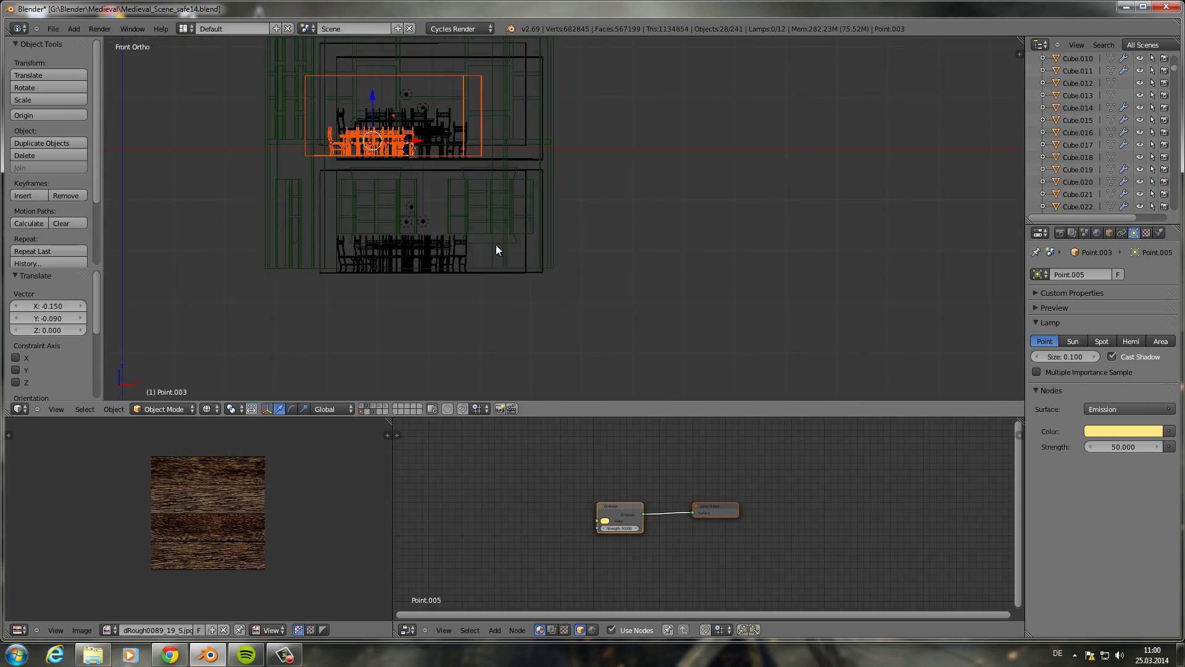
key("g")
left_click(511, 354)
middle_click_drag(511, 355, 550, 324)
scroll(550, 323, "up", 3)
key("g")
left_click(395, 278)
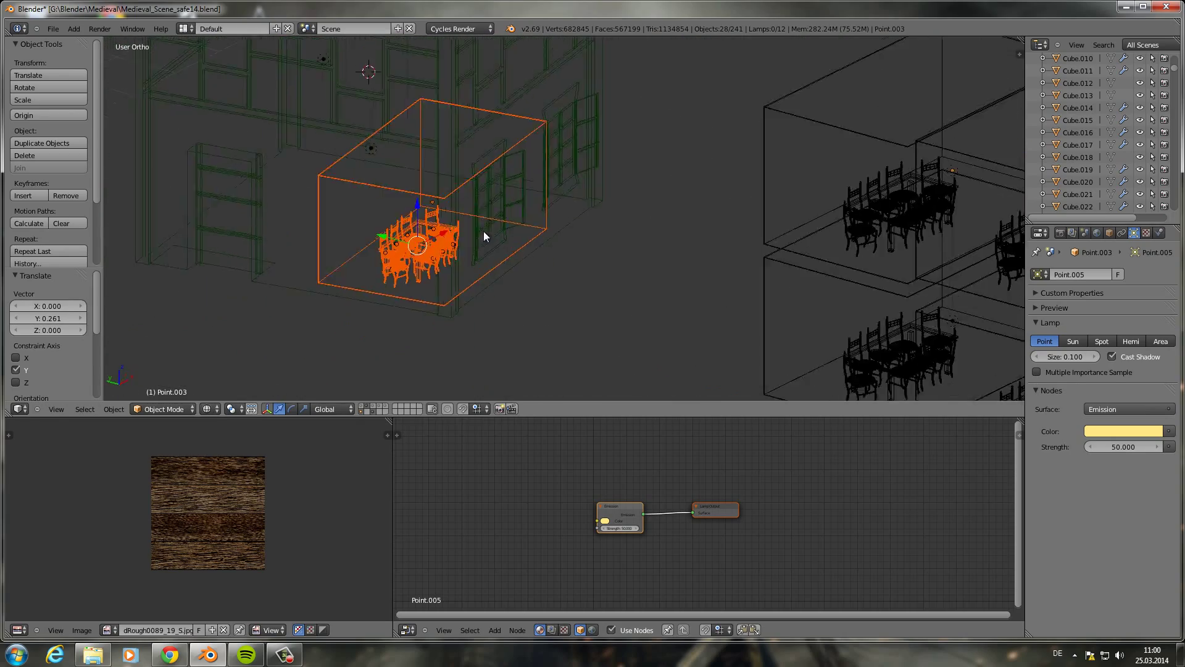
Slide the room group along Y and raise it slightly along Z.
key("KP_0")
scroll(458, 207, "up", 4)
key("g")
key("y")
left_click(610, 284)
key("KP_3")
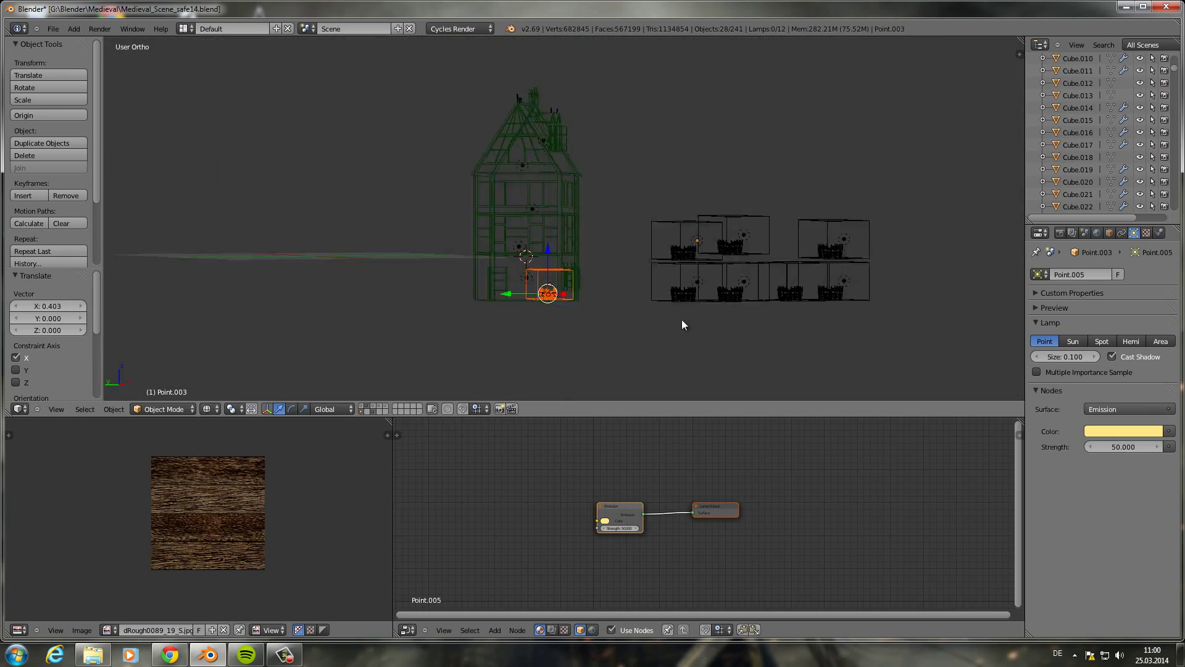
key("KP_0")
key("g")
key("z")
left_click(758, 307)
Shift the room along X and Y into the house's ground floor.
key("KP_3")
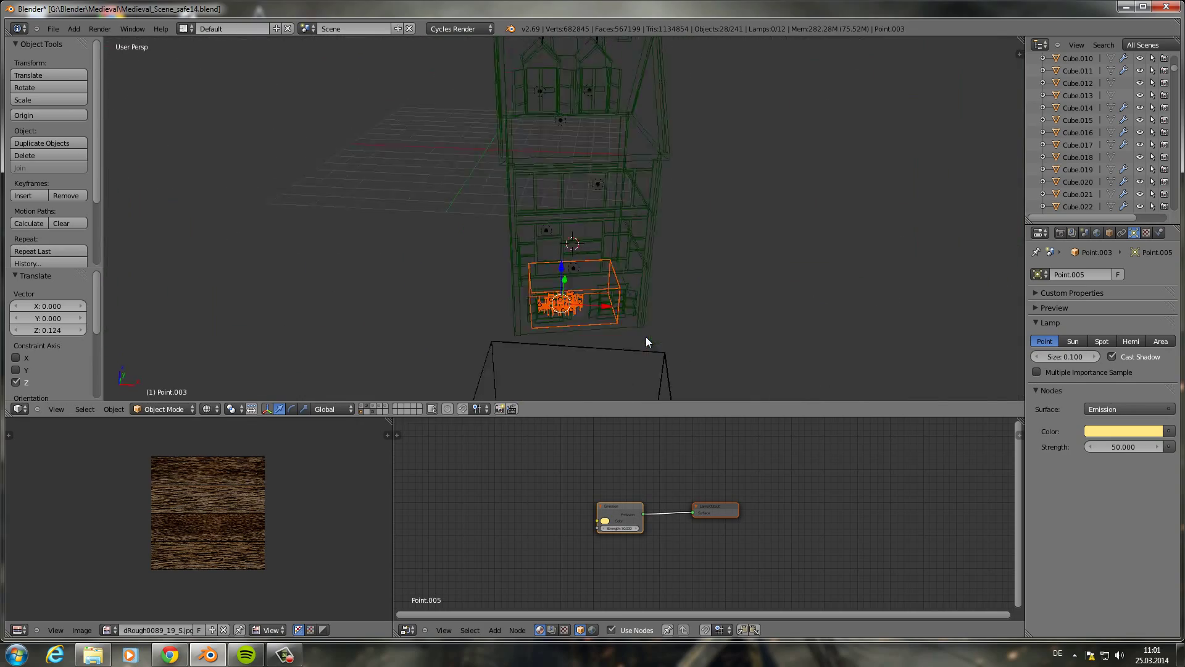
key("KP_0")
key("g")
key("x")
left_click(605, 369)
middle_click_drag(556, 345, 605, 368)
key("g")
key("y")
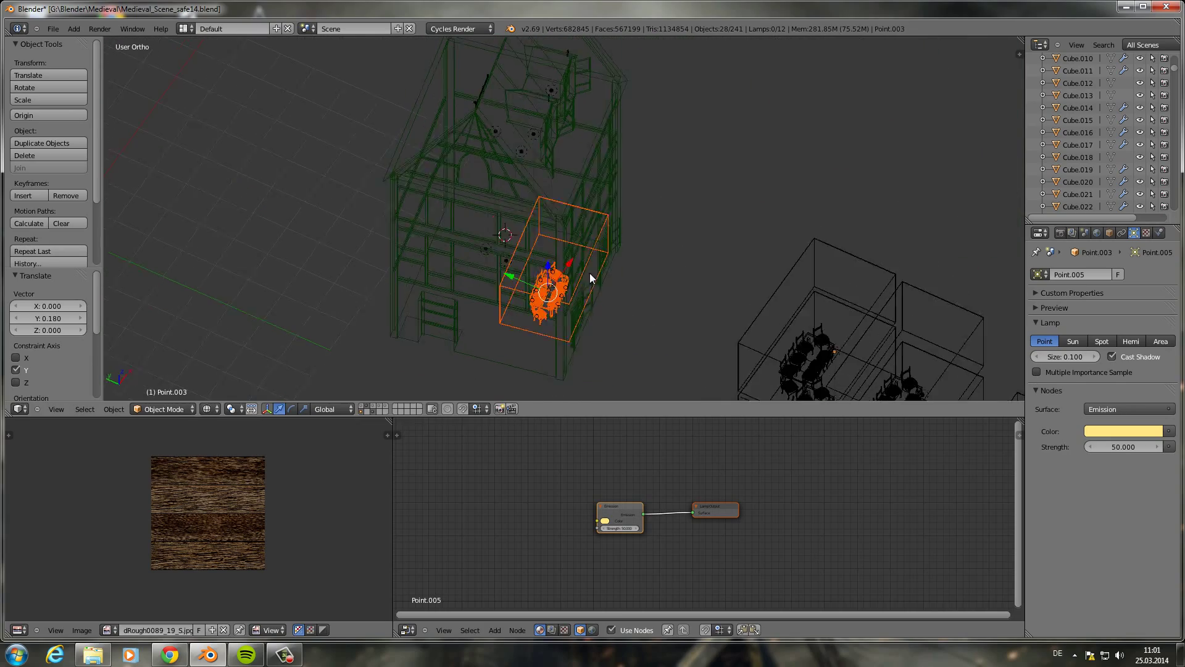
left_click(590, 272)
key("KP_0")
Check the placed room in Rendered preview, then return to wireframe.
left_click(207, 409)
left_click(231, 325)
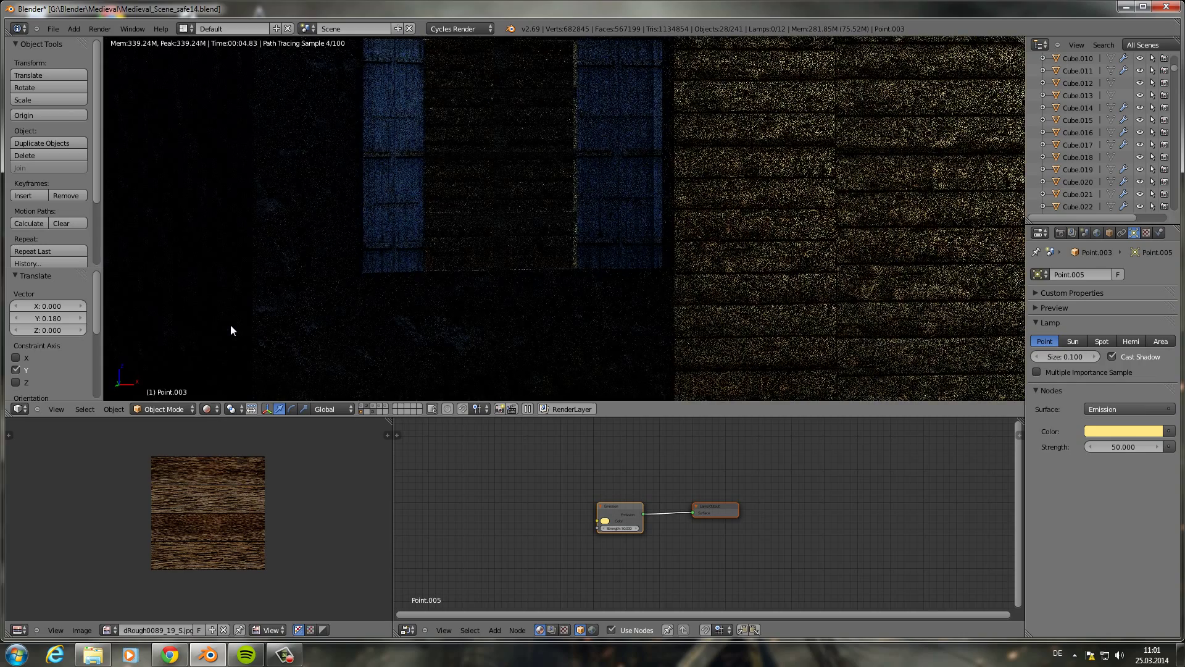
left_click(207, 409)
left_click(259, 358)
Delete the three selected lamps and select the chairs in the room.
key("KP_0")
key("z")
mouse_move(511, 307)
middle_mouse_down()
mouse_move(493, 333)
mouse_move(519, 260)
middle_mouse_up()
key("Delete")
right_click(544, 365)
Box-select the ground-floor room box together with its furniture.
middle_click_drag(543, 365, 505, 295)
key("b")
left_click_drag(505, 295, 599, 382)
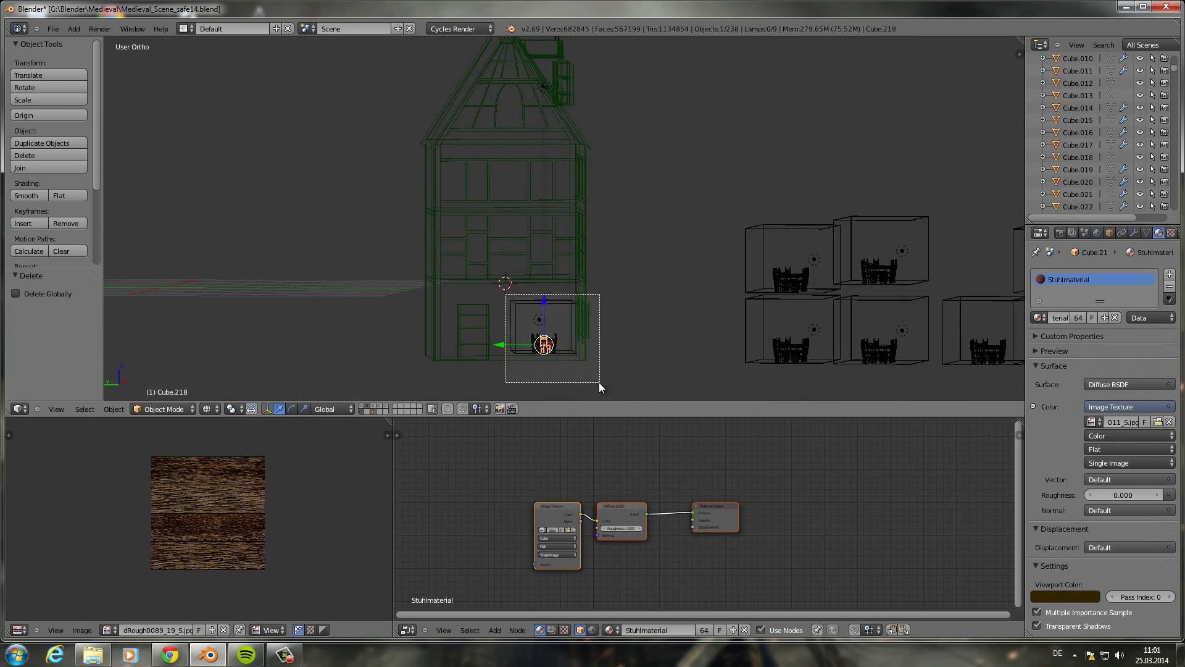
middle_click_drag(454, 312, 595, 305)
right_click(588, 291)
scroll(587, 291, "up", 4)
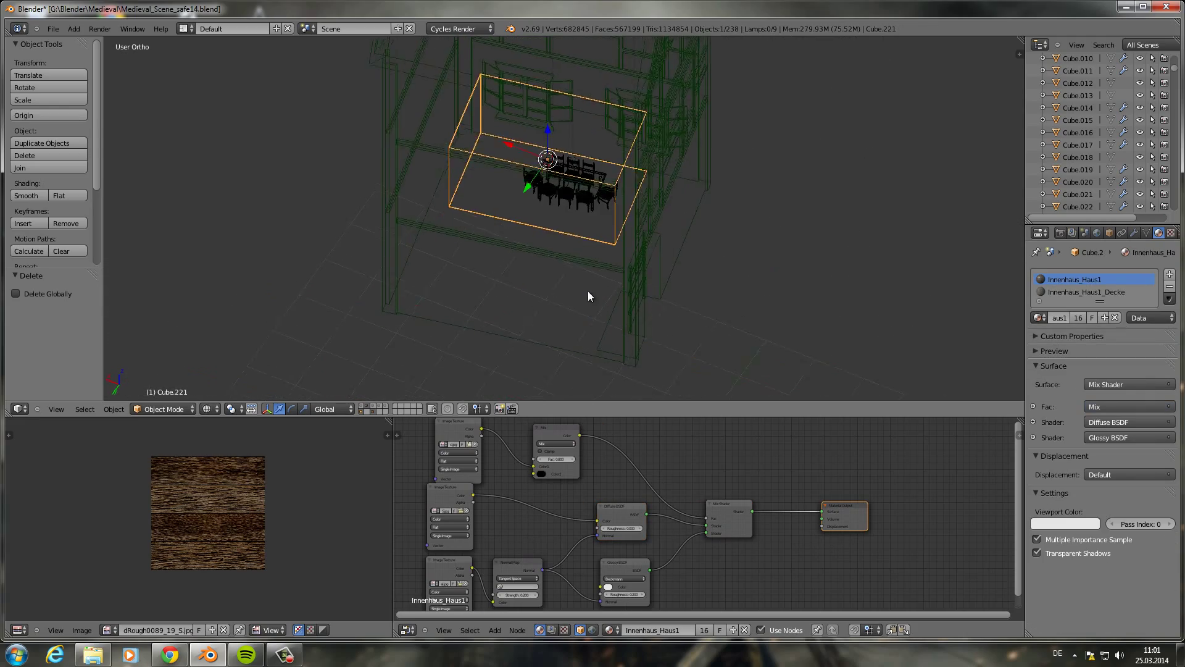
key("KP_7")
middle_click_drag(587, 244, 502, 179, "shift")
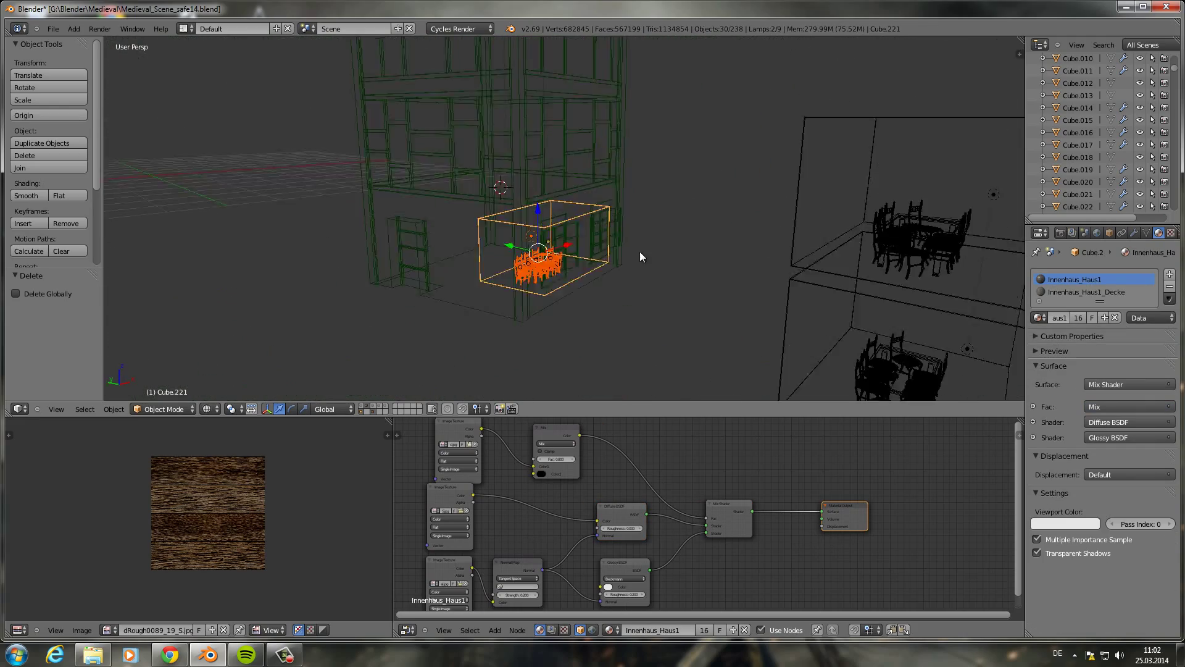
Duplicate the furnished room and lift the copy along Z onto the upper floor.
key("KP_0")
key("shift+d")
key("z")
left_click(658, 288)
left_click(207, 410)
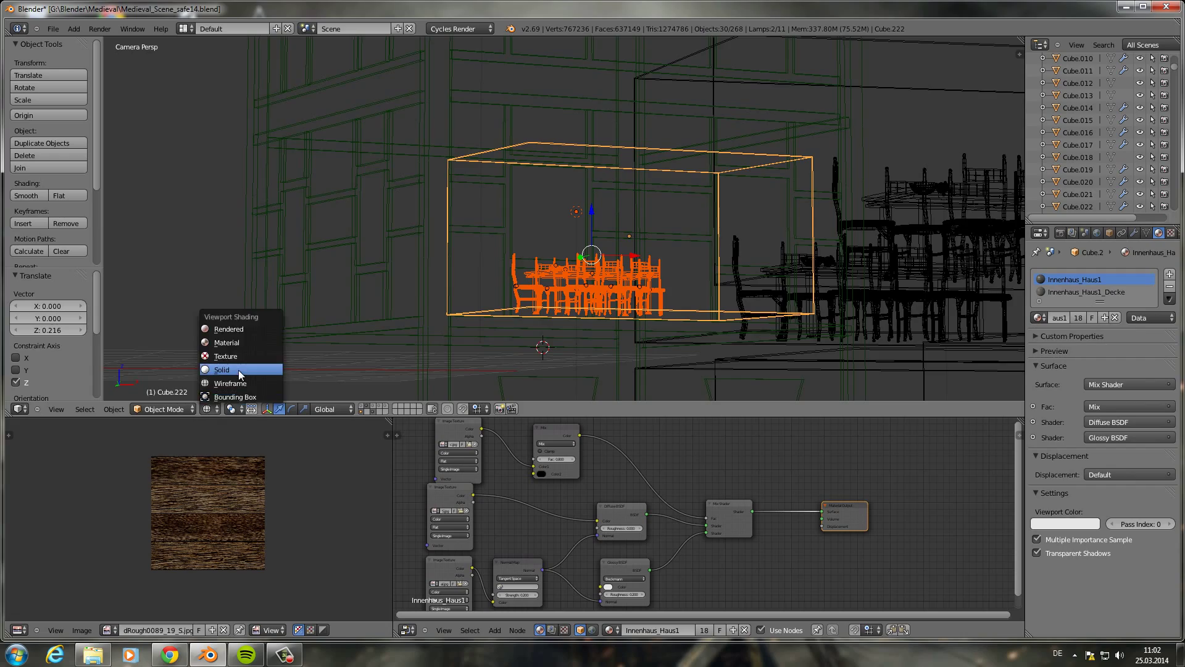
scroll(757, 333, "down", 2)
key("g")
key("z")
left_click(708, 216)
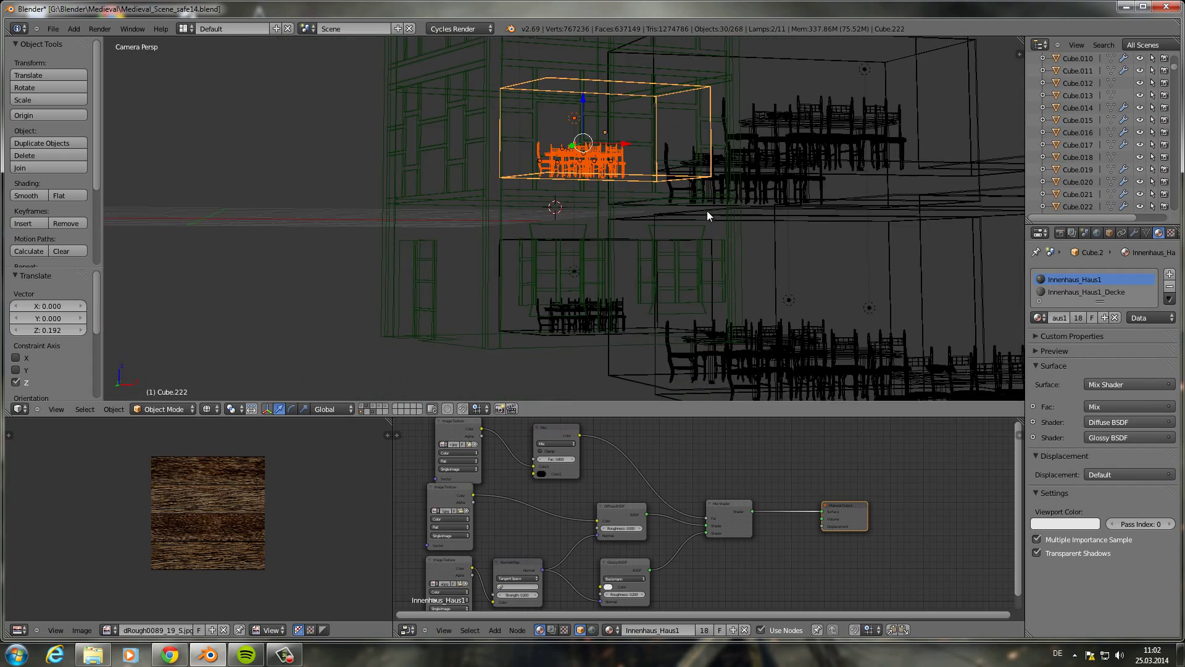
Make a second room copy along Z and preview the lit windows in Rendered shading.
scroll(707, 216, "up", 2)
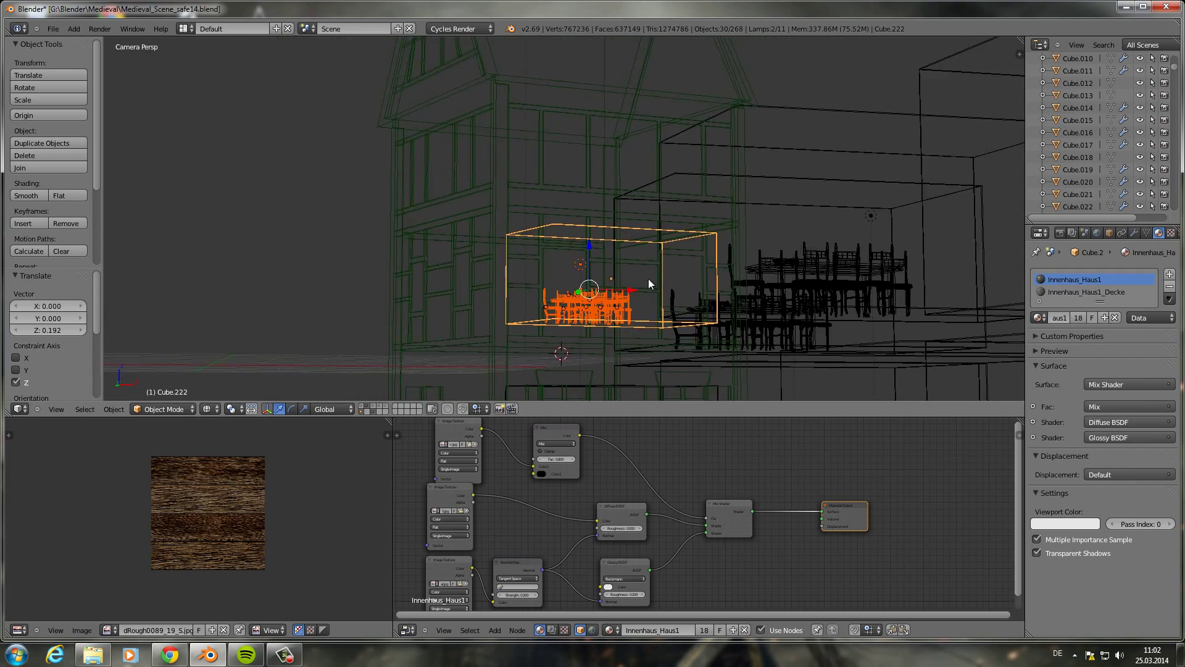
key("shift+d")
key("z")
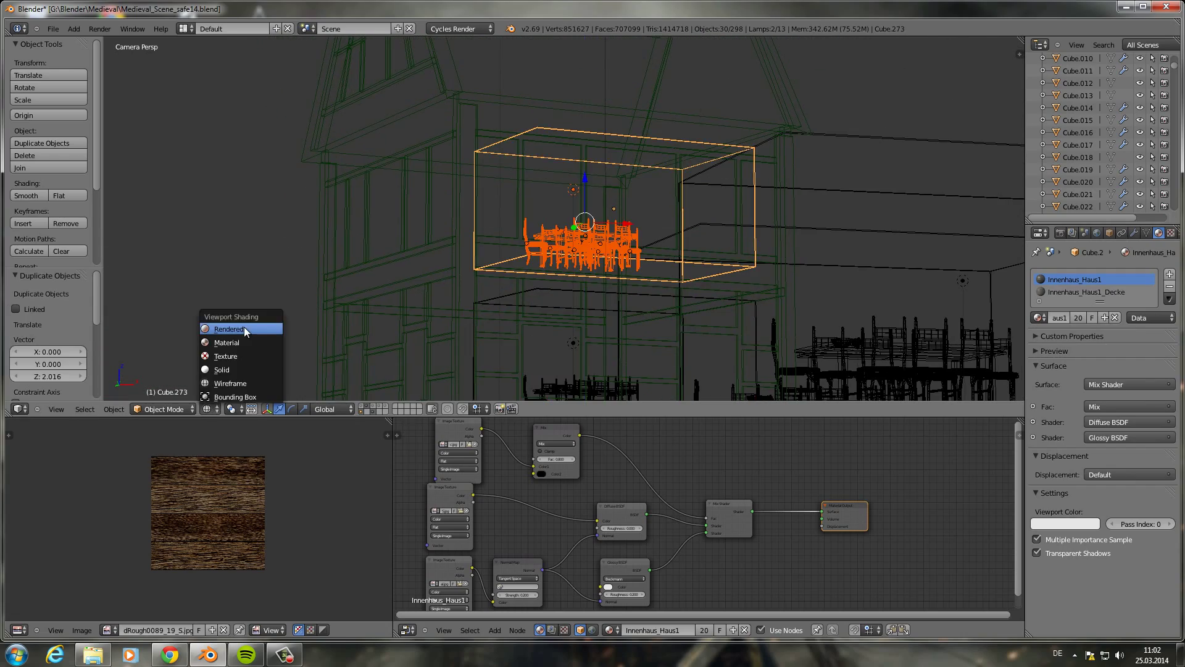
left_click(244, 330)
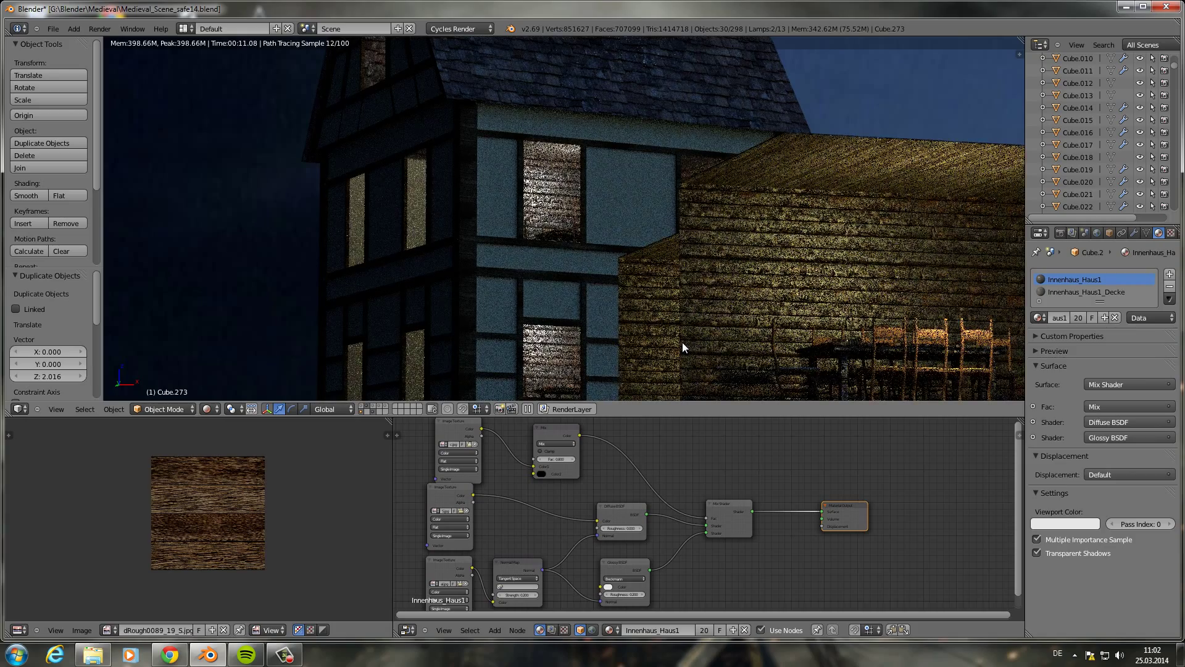
scroll(683, 342, "down", 2)
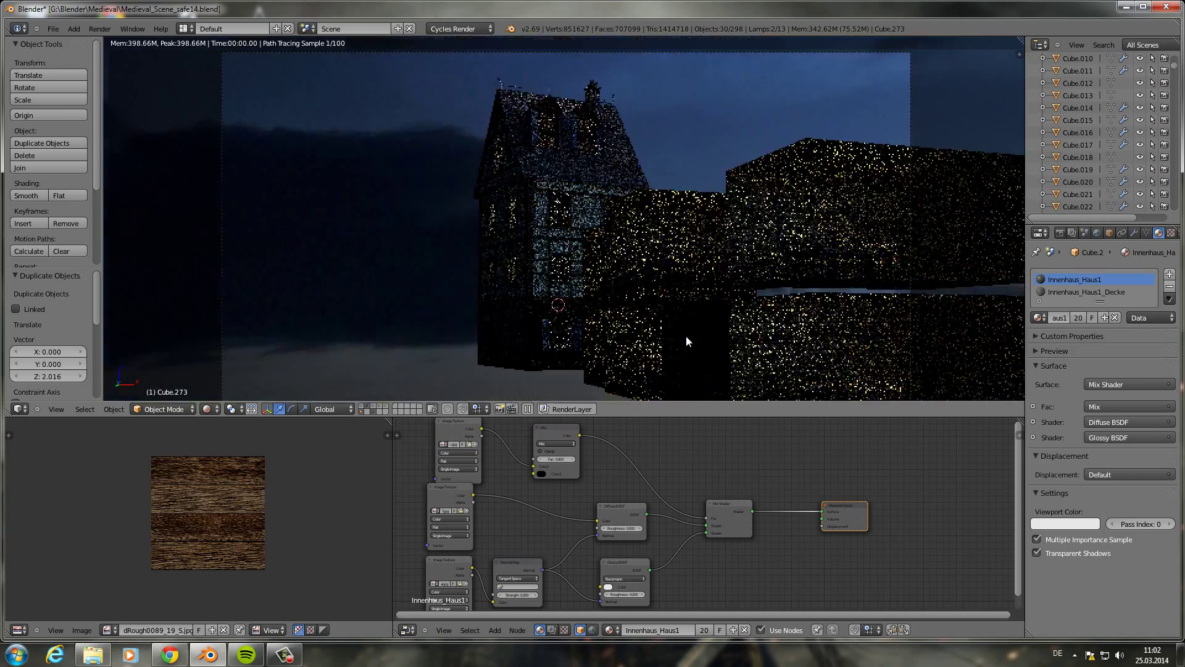
scroll(686, 336, "up", 2)
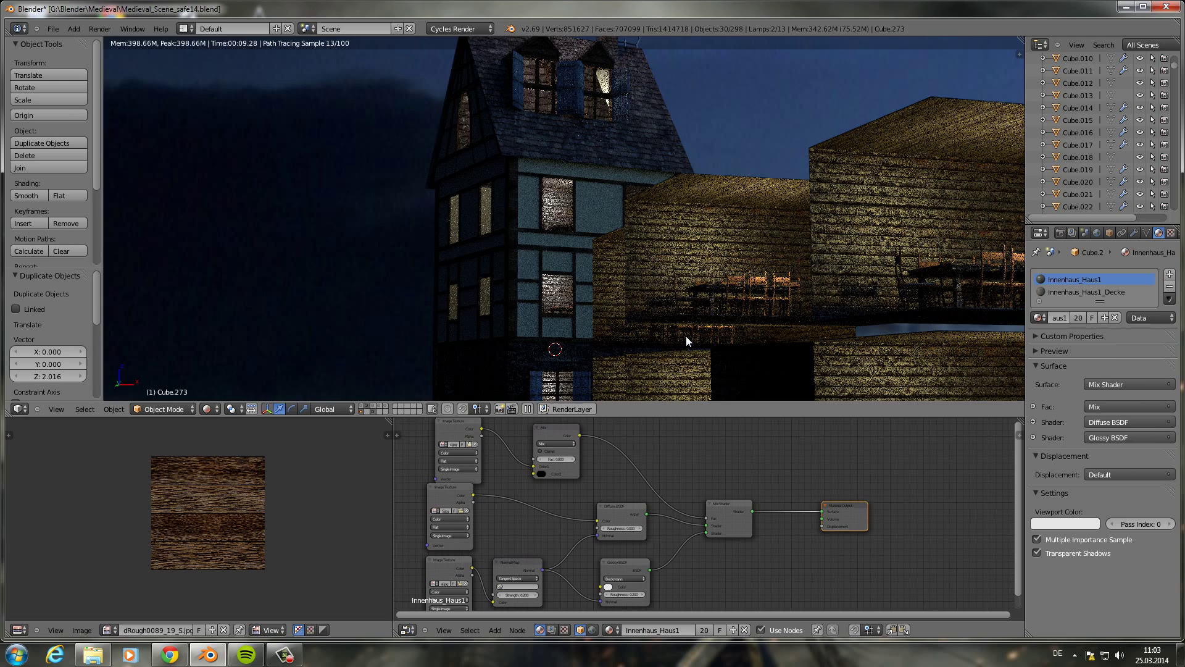
In wireframe view, tint a lamp in the right building warm yellow.
left_click(207, 408)
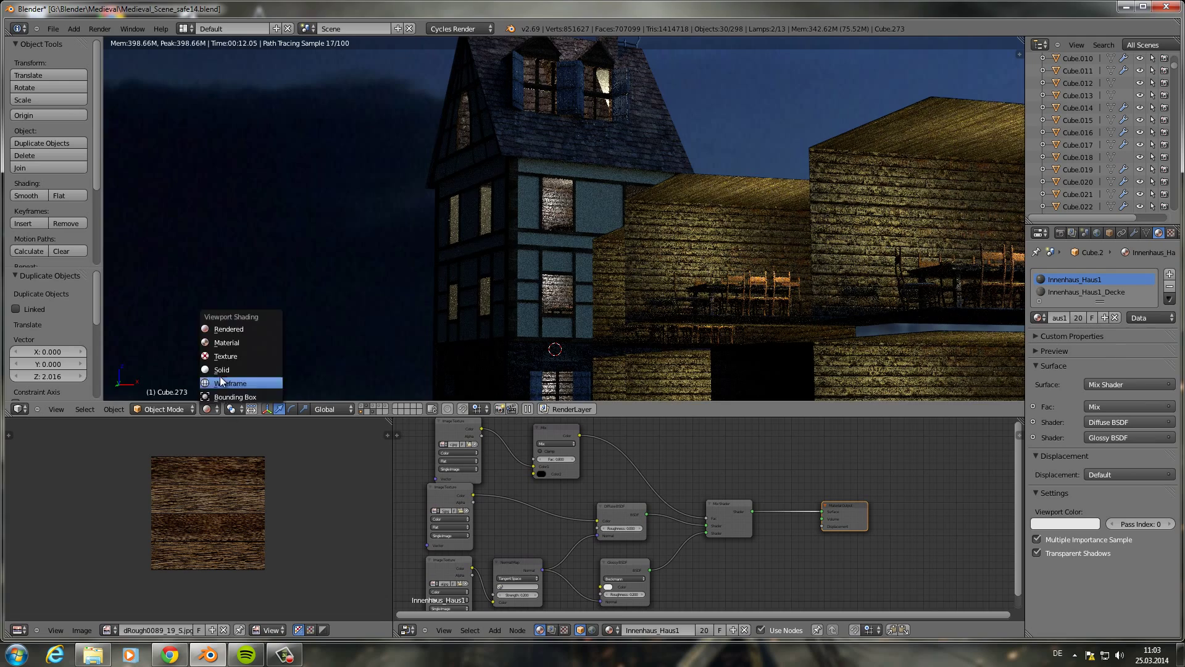
left_click(253, 343)
middle_click_drag(555, 259, 598, 227)
right_click(569, 275)
middle_click_drag(773, 297, 925, 346)
left_click(1099, 431)
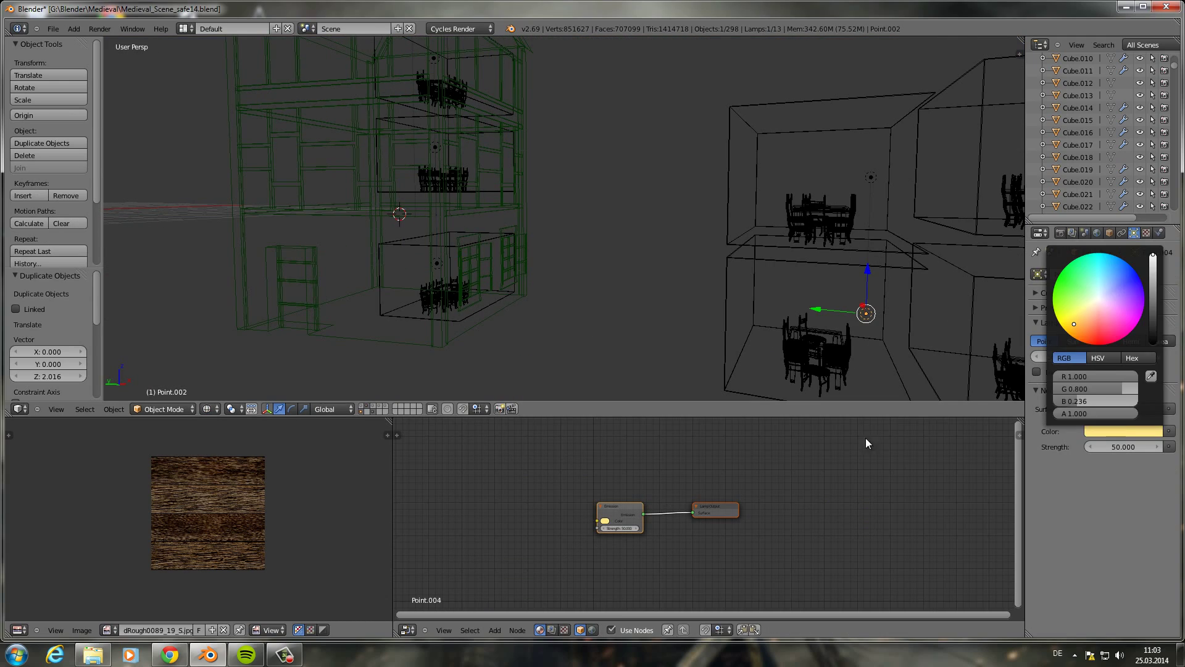
middle_click_drag(431, 175, 429, 272)
Make the ground-floor lamp yellow and link another lamp to the yellow Point.003 data.
right_click(429, 266)
left_click(1110, 431)
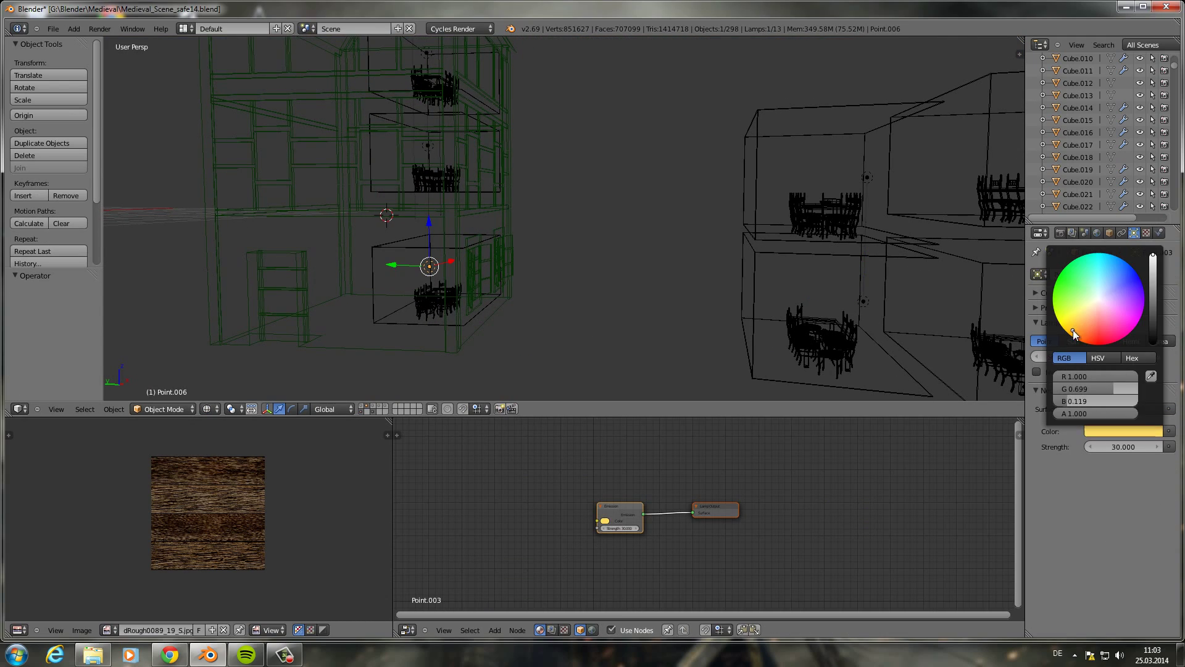
middle_click_drag(426, 162, 432, 152)
right_click(429, 145)
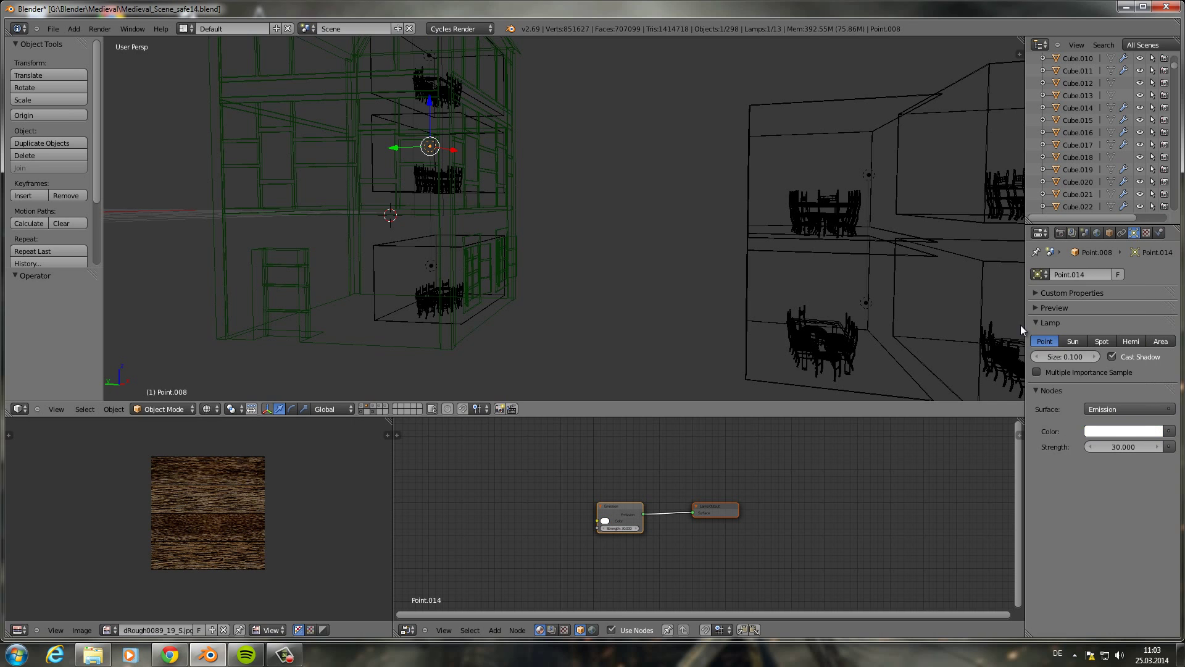
left_click(1040, 274)
left_click(1066, 306)
Duplicate a lamp with Shift+D and move it along Y into another room.
mouse_move(512, 298)
middle_mouse_down()
mouse_move(572, 308)
mouse_move(517, 309)
middle_mouse_up()
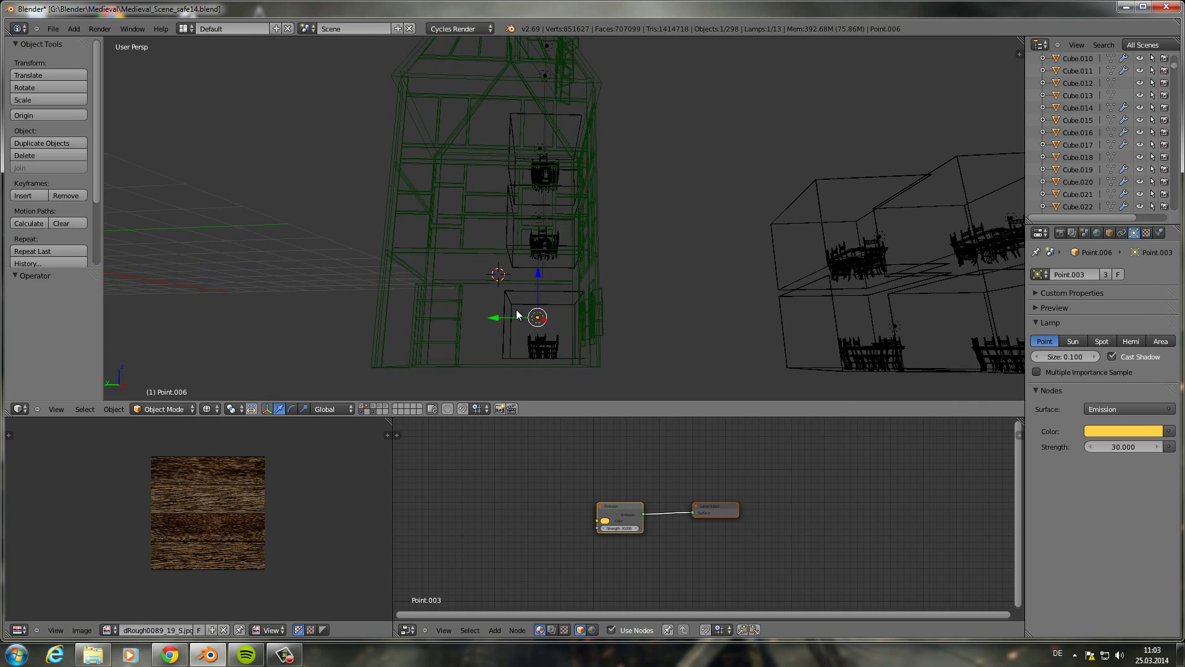
middle_click_drag(565, 360, 587, 365)
key("shift+d")
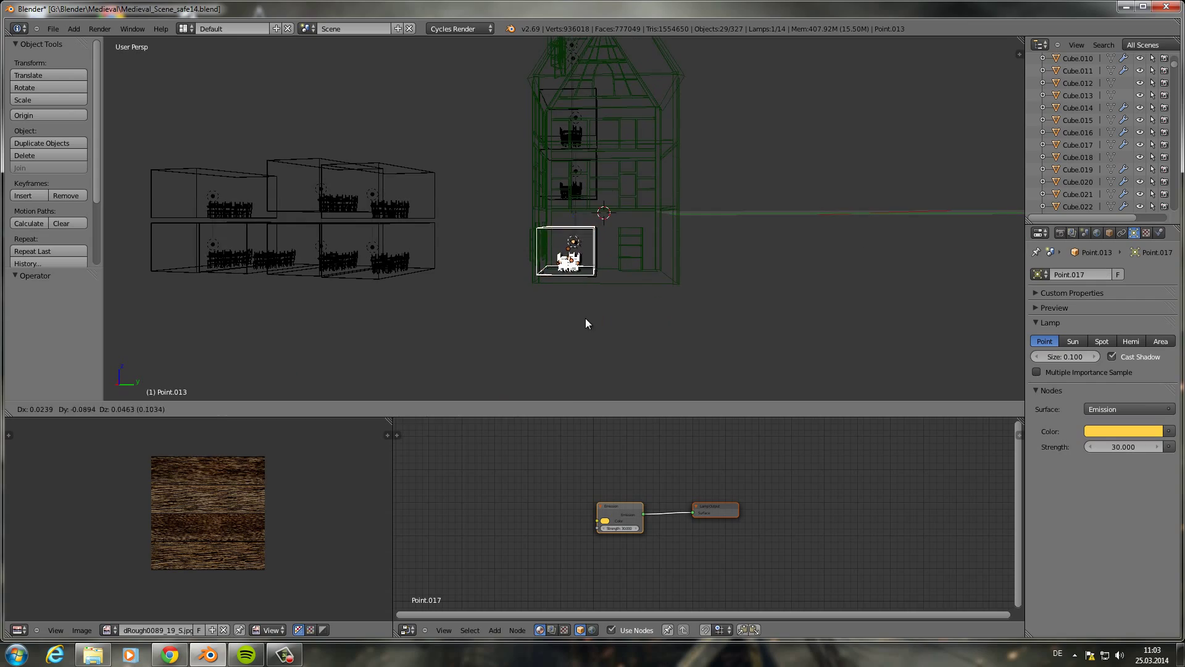
key("y")
left_click(528, 220)
key("KP_7")
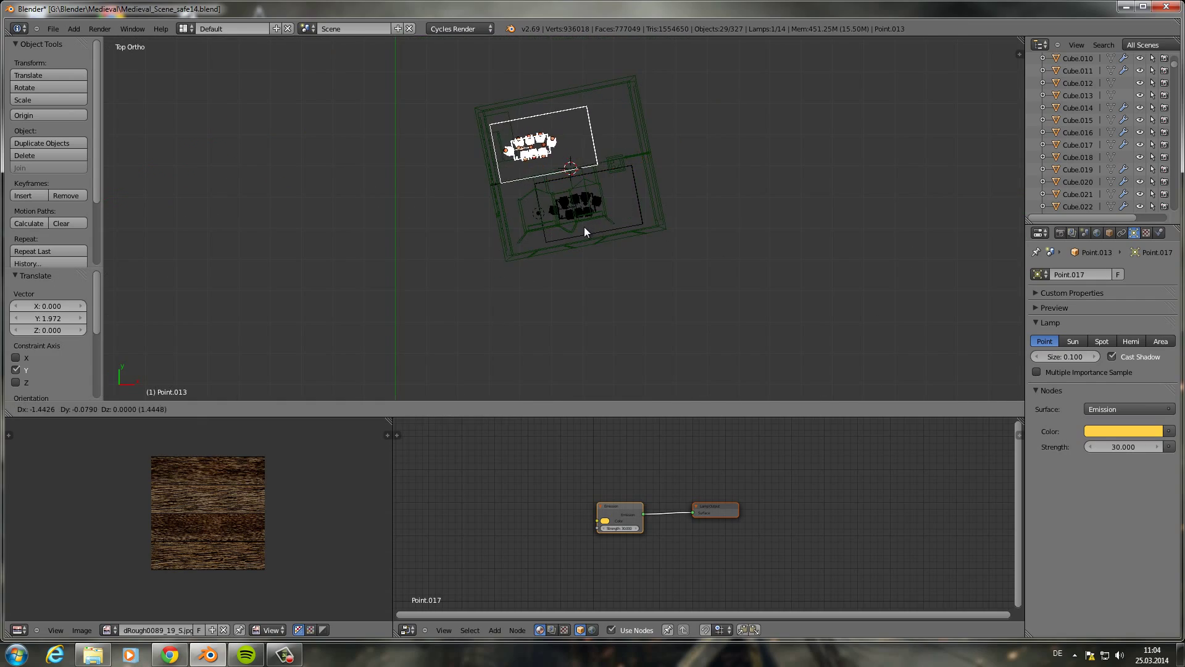
Raise the copied lamp into the attic, checking its position through the camera view.
left_click(586, 232)
key("KP_0")
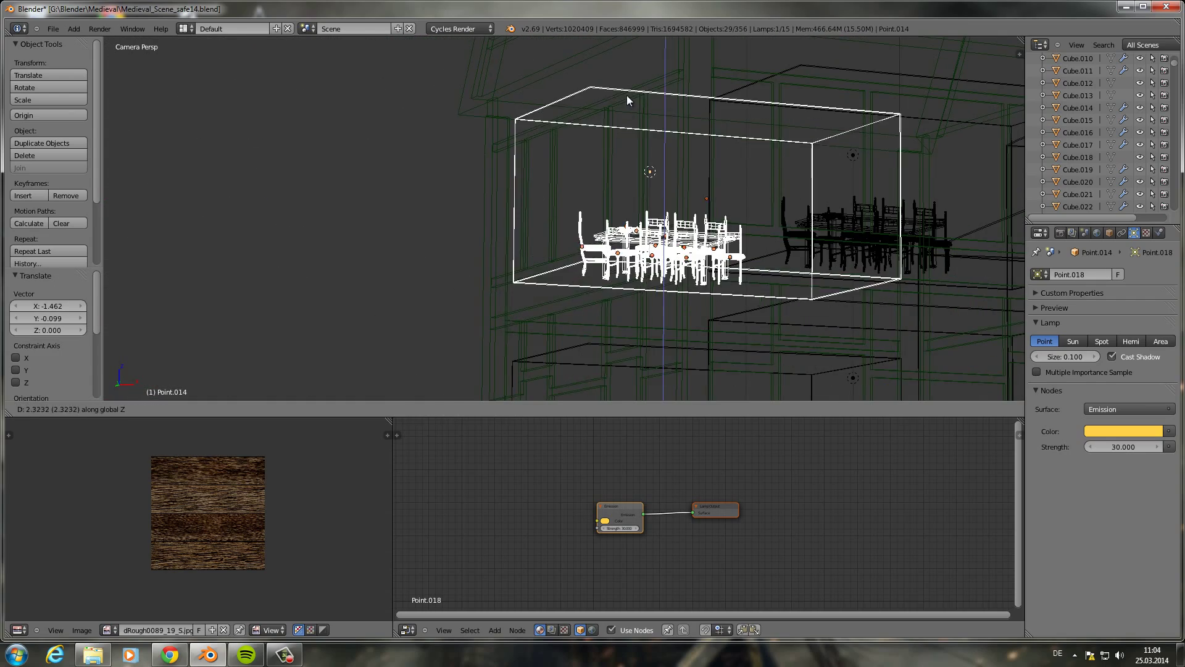
left_click(627, 95)
mouse_move(573, 209)
middle_mouse_down()
mouse_move(564, 178)
mouse_move(660, 198)
middle_mouse_up()
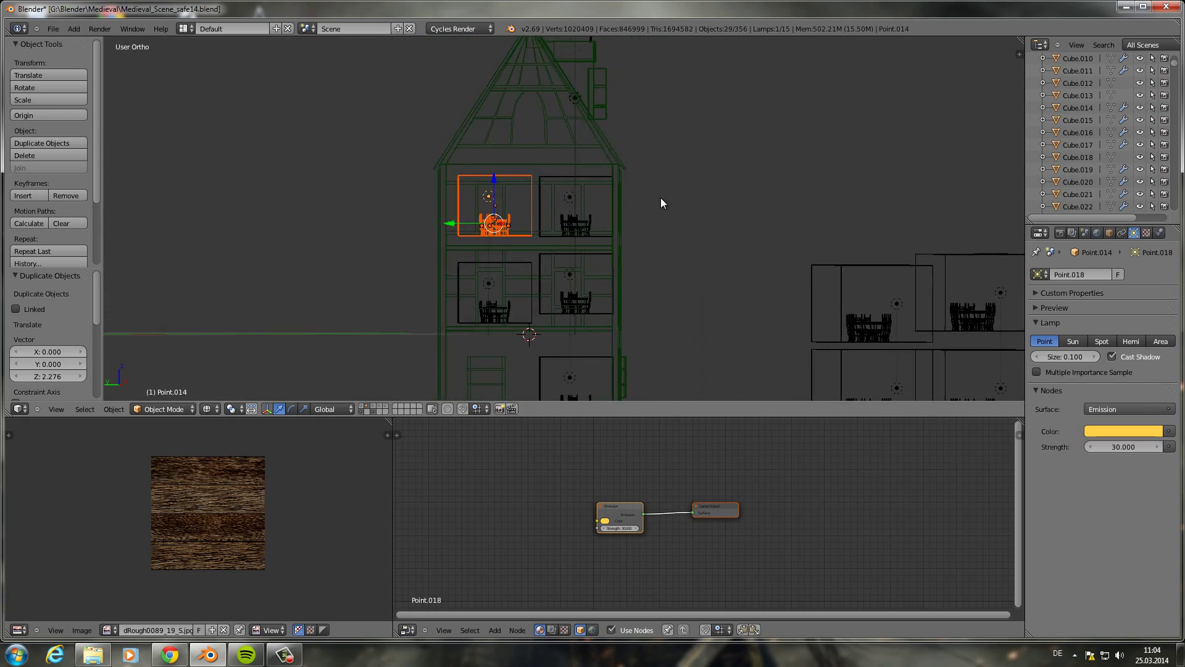
left_click(690, 120)
middle_click_drag(690, 121, 587, 132)
scroll(581, 268, "down", 5)
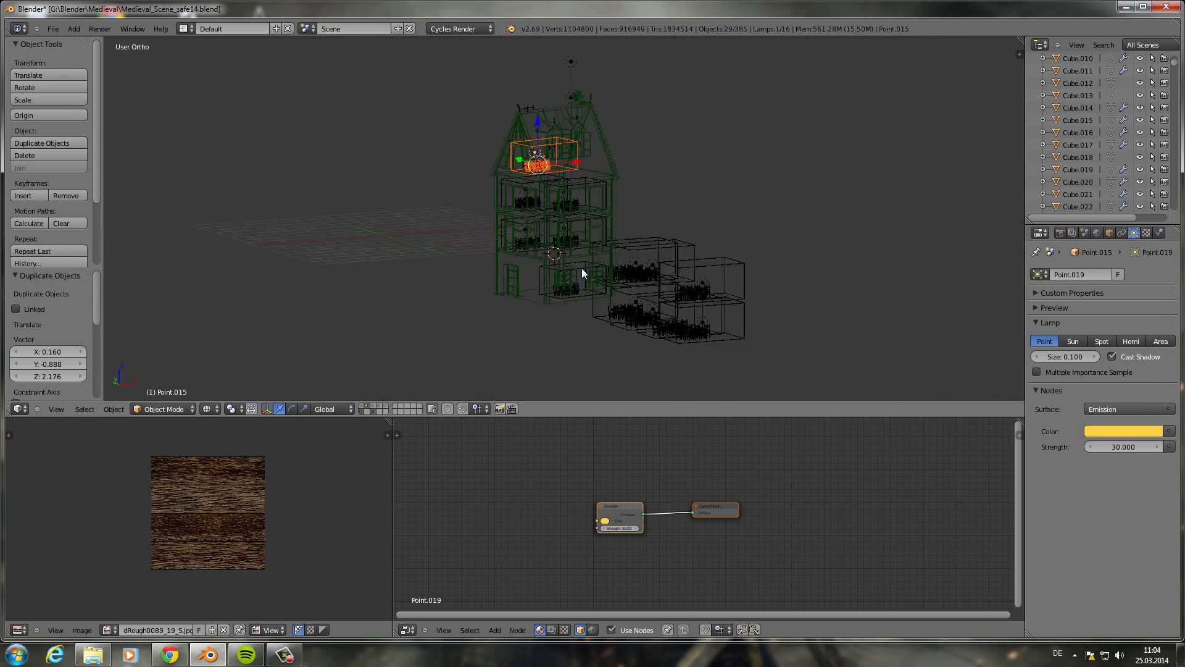
mouse_move(581, 267)
middle_mouse_down()
mouse_move(494, 168)
mouse_move(541, 220)
middle_mouse_up()
Slide the attic lamp along X into place near the roof window.
key("g")
key("x")
left_click(494, 168)
scroll(594, 323, "up", 5)
scroll(516, 334, "down", 5)
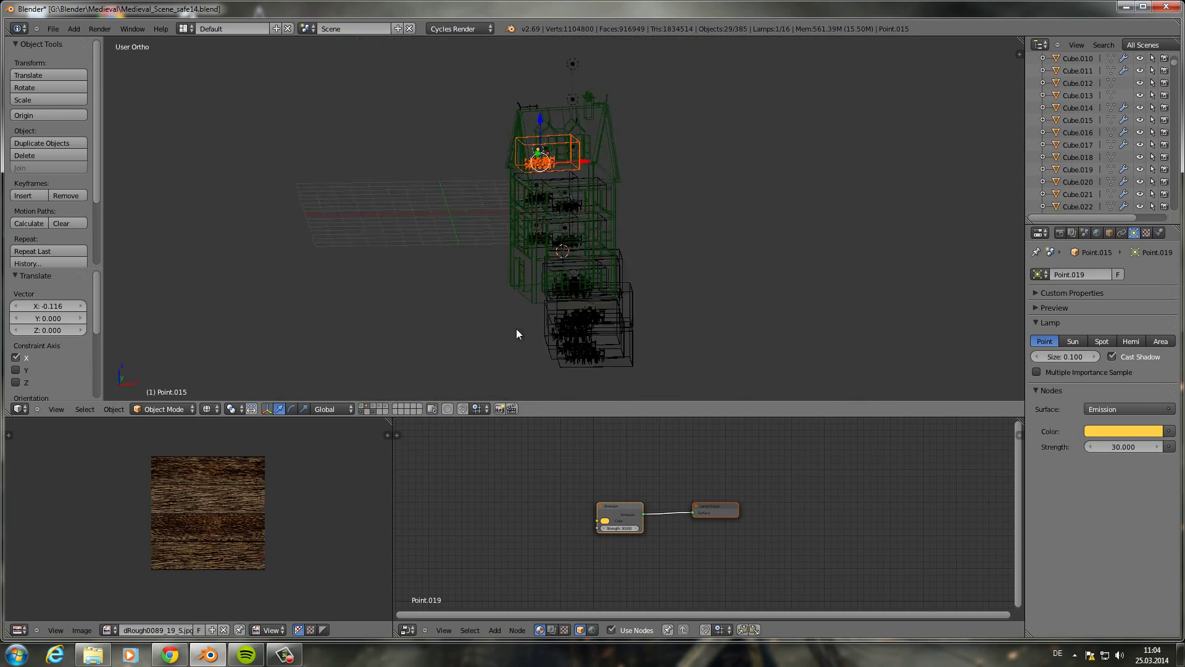
scroll(516, 333, "up", 5)
middle_click_drag(625, 231, 529, 292)
Switch to solid shading, view through the camera and save the scene.
key("z")
scroll(492, 228, "up", 3)
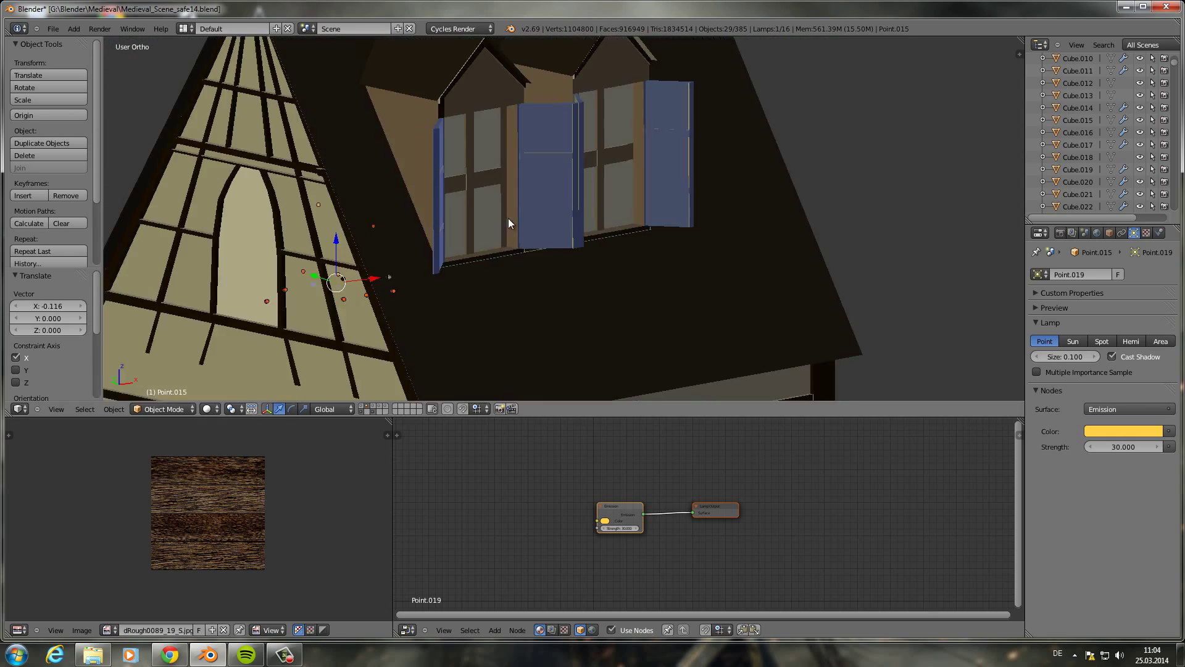
key("KP_0")
key("ctrl+s")
scroll(379, 421, "down", 2)
Enlarge the 3D view and preview the night scene in Rendered shading.
scroll(374, 395, "down", 5)
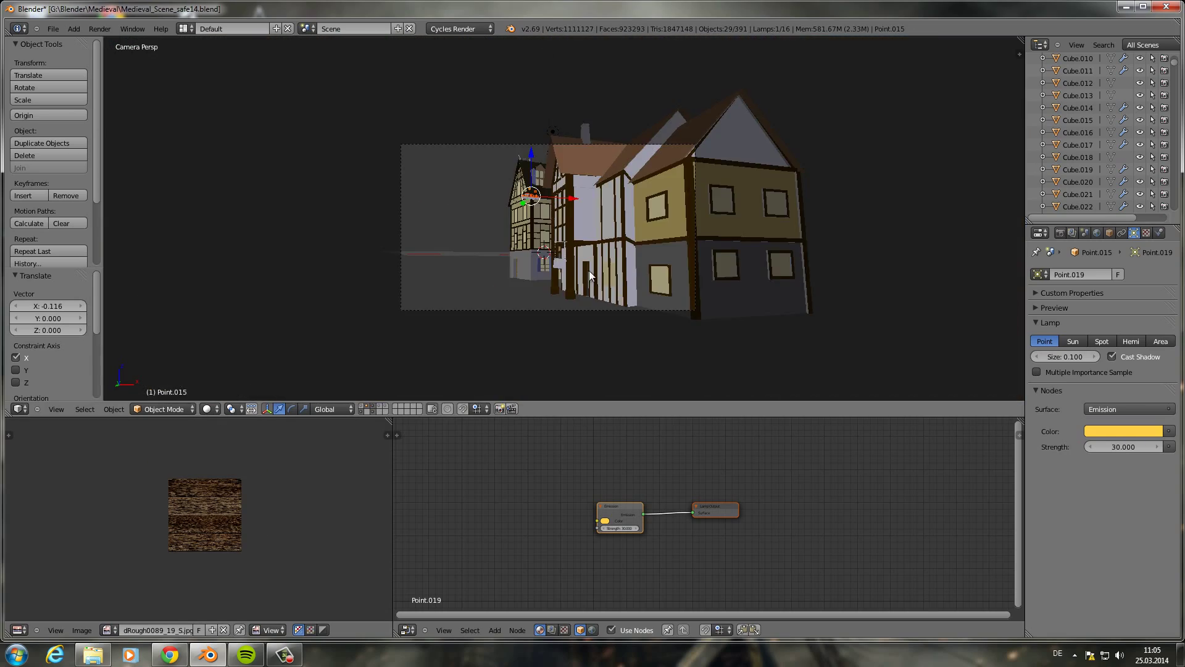
left_click_drag(374, 416, 370, 566)
scroll(313, 525, "up", 4)
scroll(313, 528, "up", 3)
left_click(206, 560)
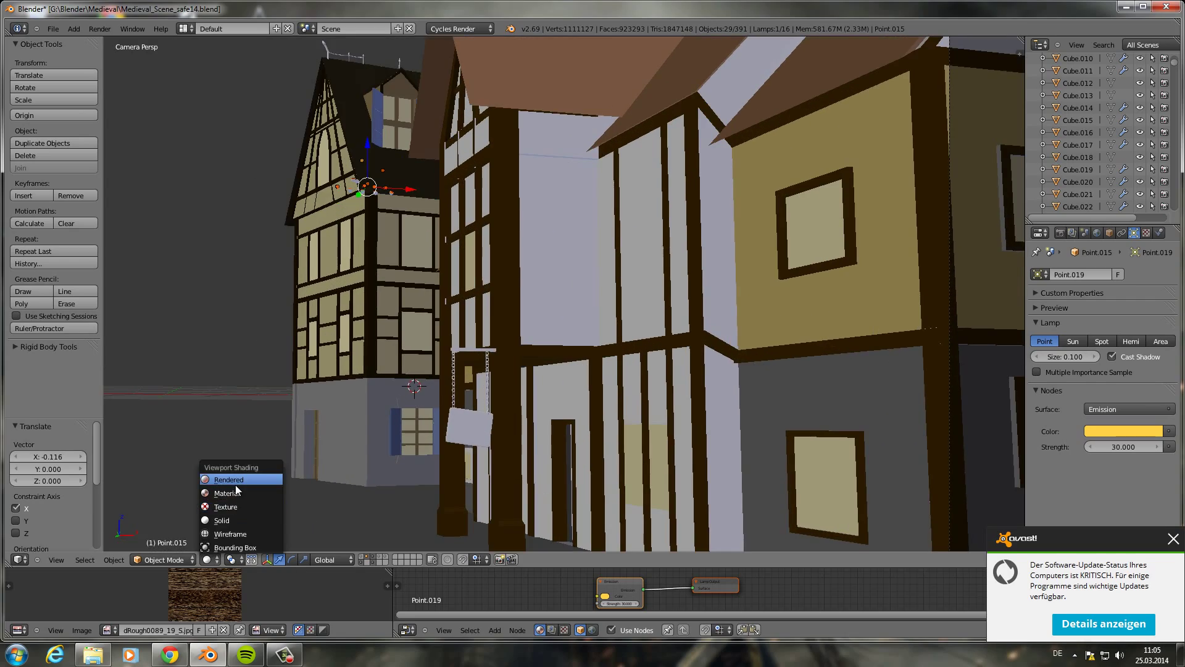
left_click(235, 484)
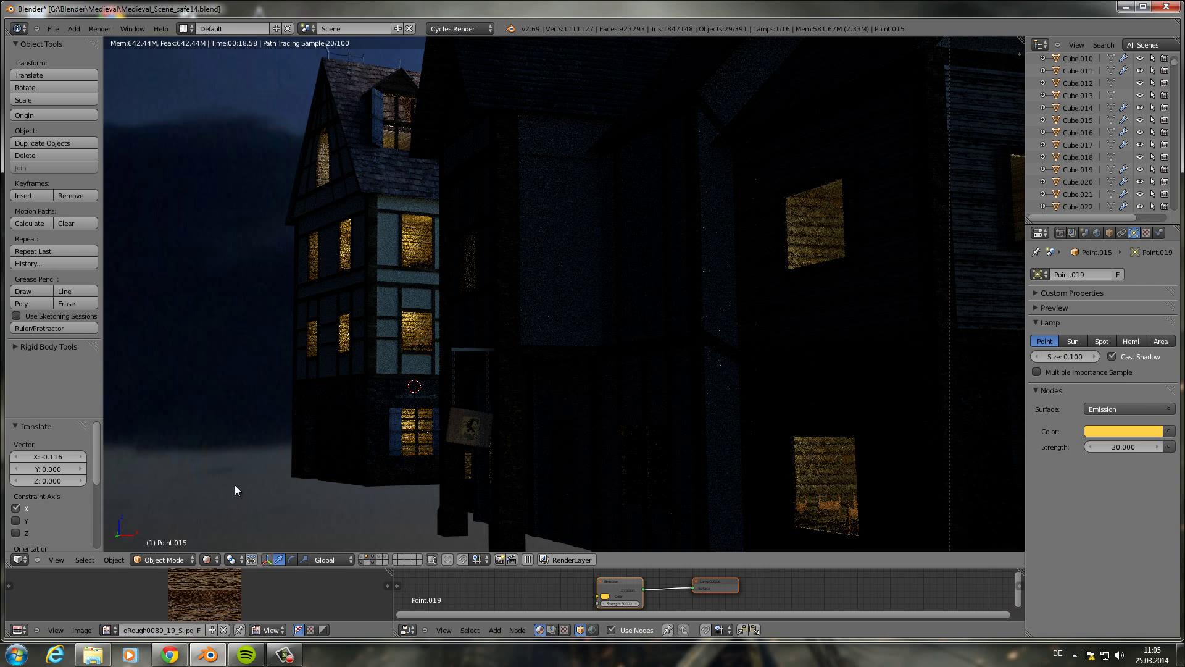
Return to Solid shading, select the lower-left room lamp and orbit into the interior.
left_click(207, 560)
left_click(213, 512)
key("KP_0")
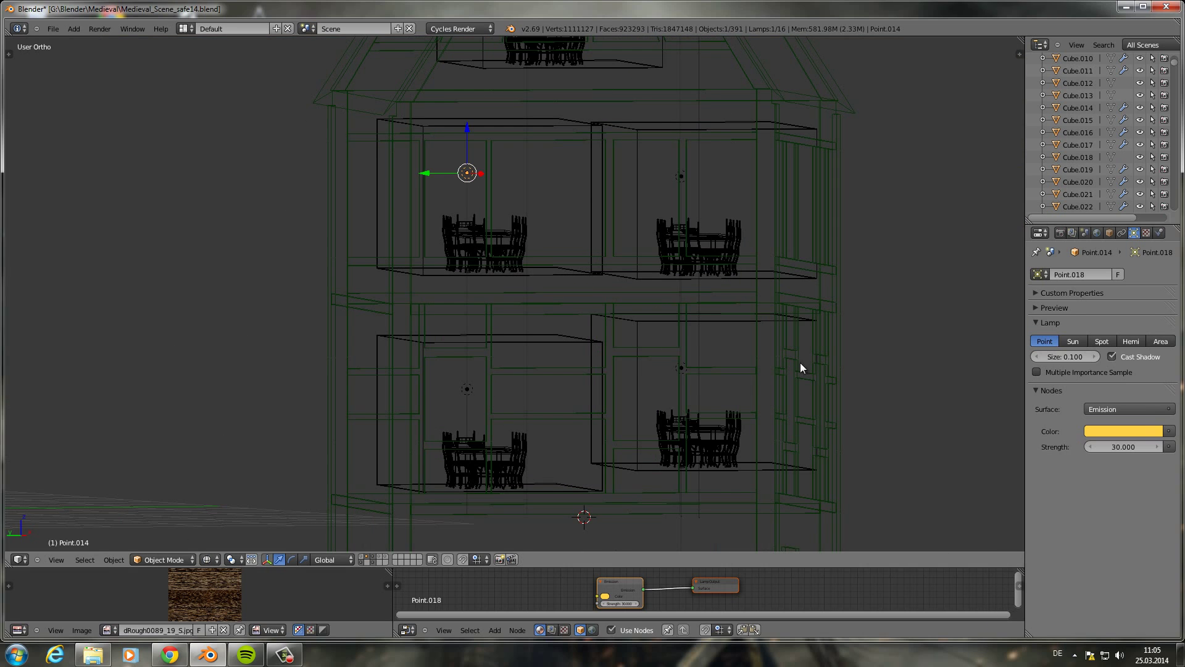
right_click(467, 389)
middle_click_drag(627, 172, 494, 220)
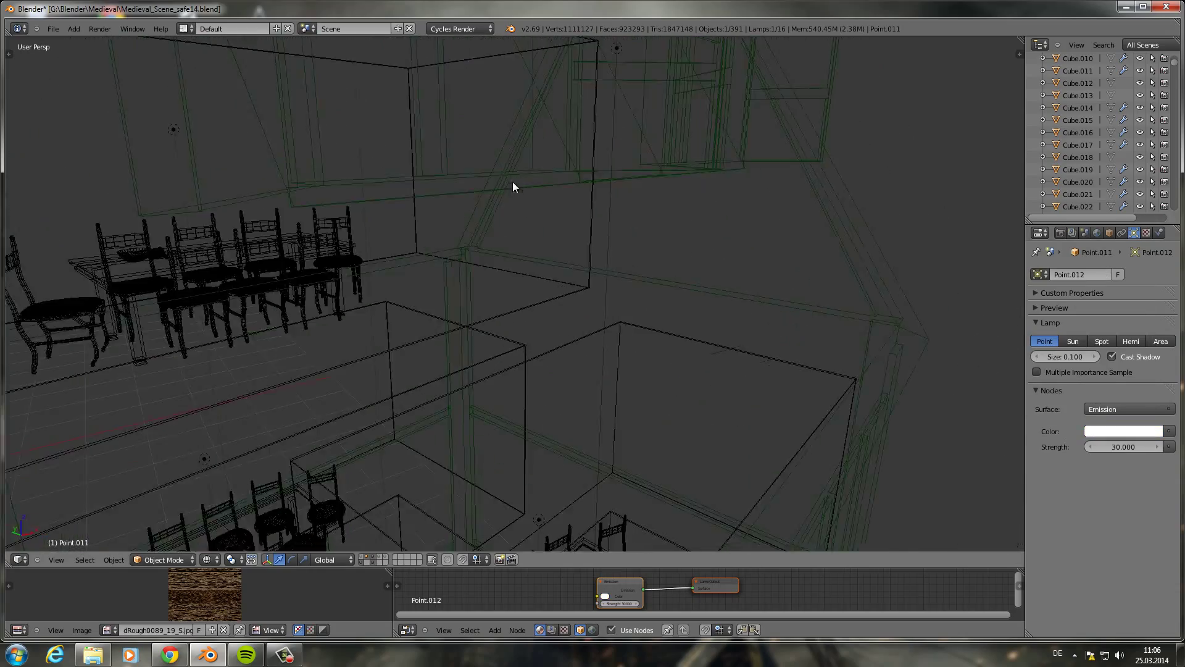
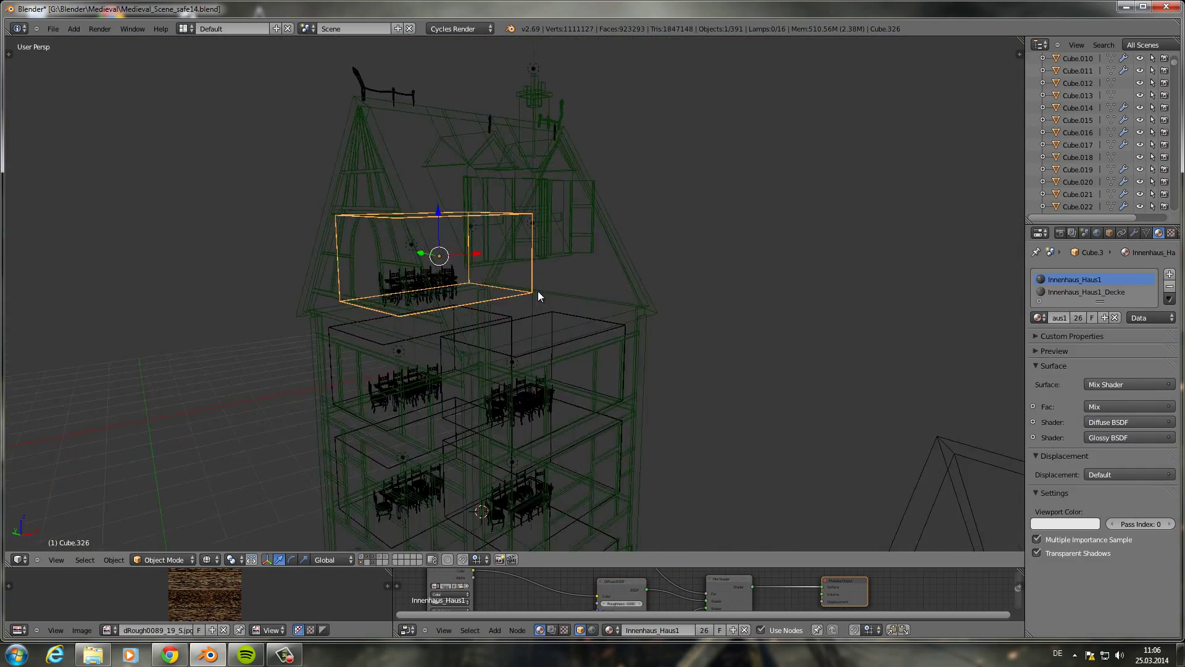
Resize the attic room box Cube.326, checking it through the scene camera.
key("KP_0")
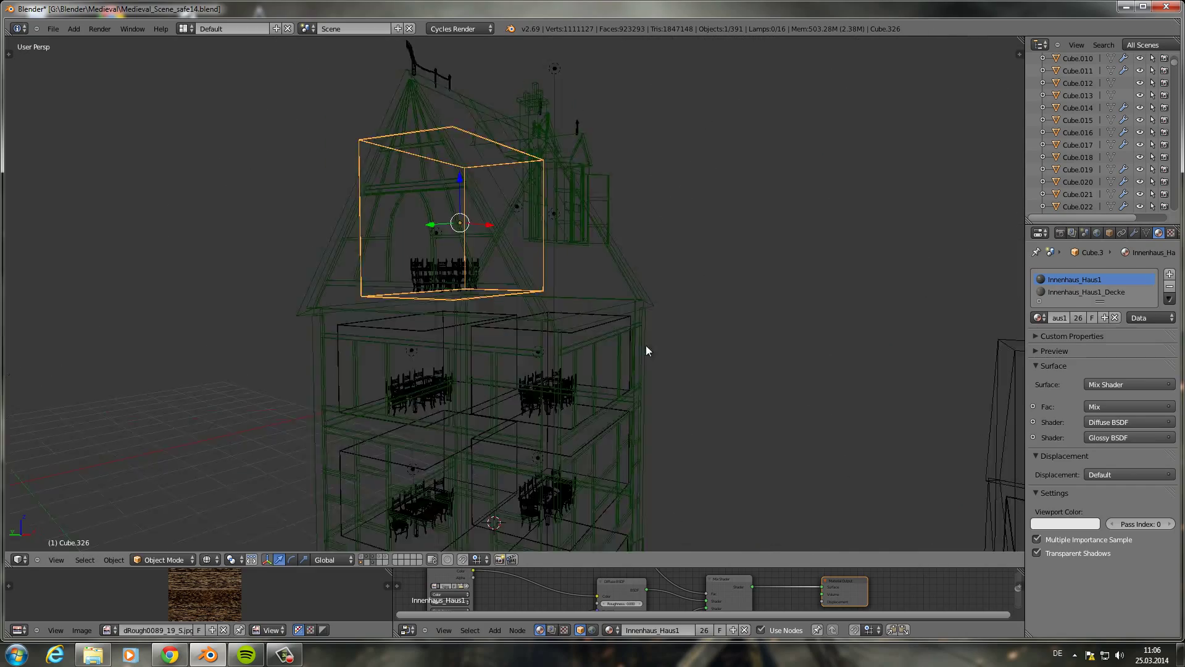
left_click(658, 357)
key("s")
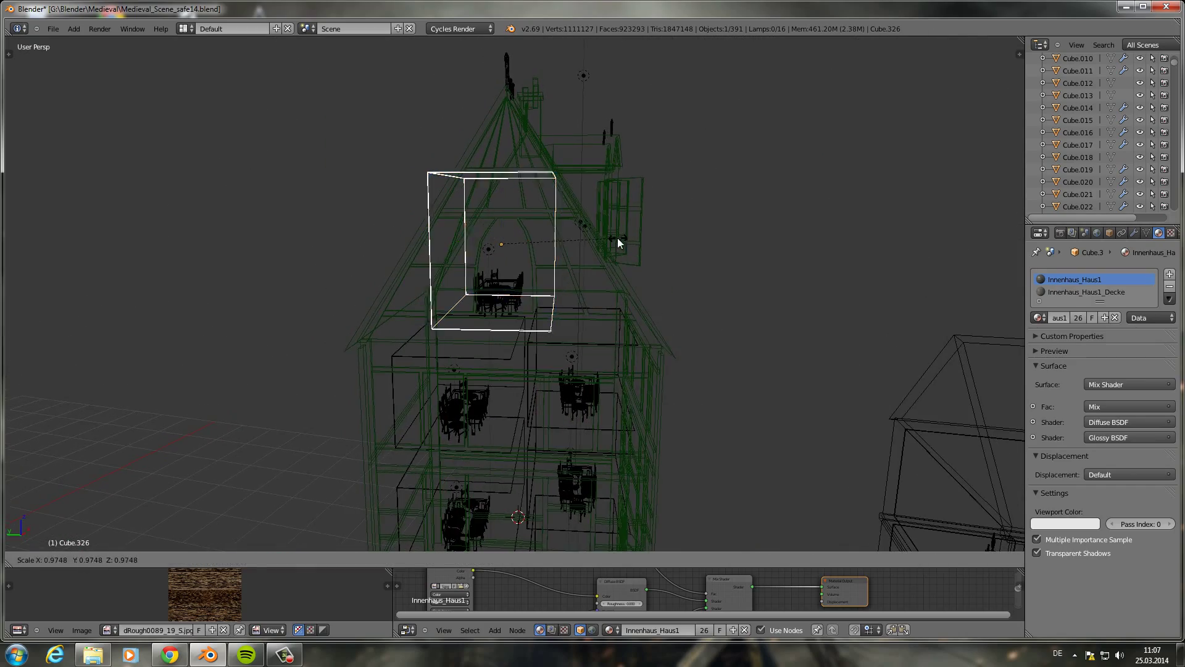
left_click(617, 241)
key("KP_0")
key("s")
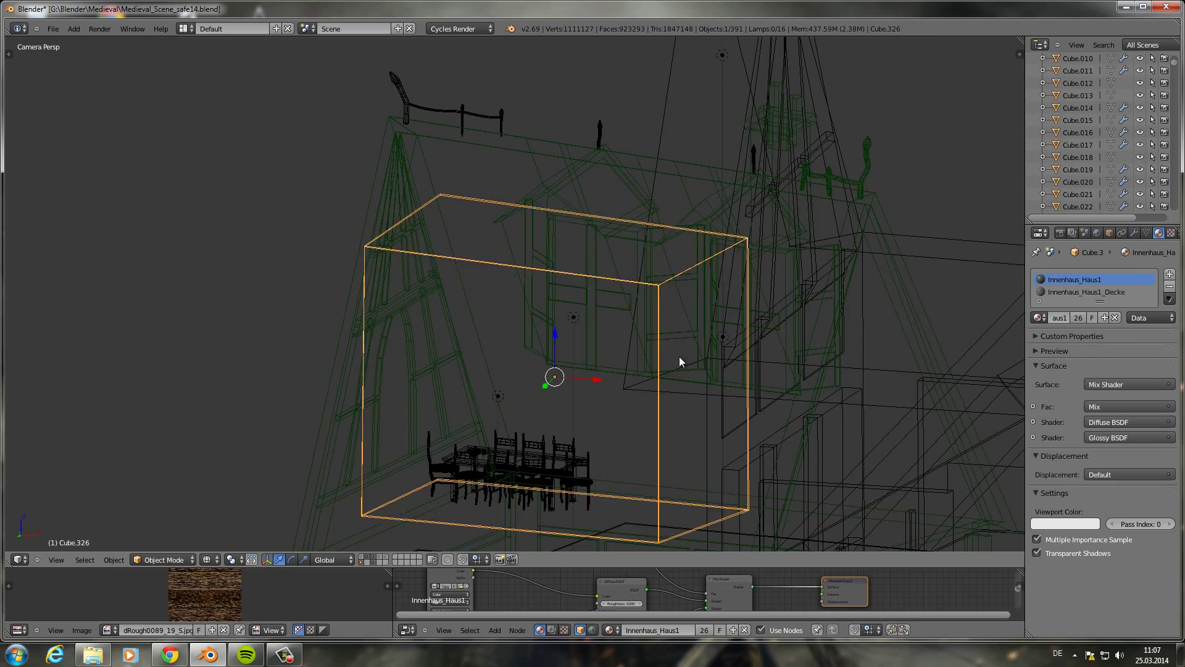
left_click(679, 356)
key("KP_0")
Duplicate the room box into the dormer and narrow the copy along X.
mouse_move(588, 272)
middle_mouse_down()
mouse_move(545, 280)
mouse_move(575, 311)
middle_mouse_up()
key("ctrl+KP_3")
key("shift+d")
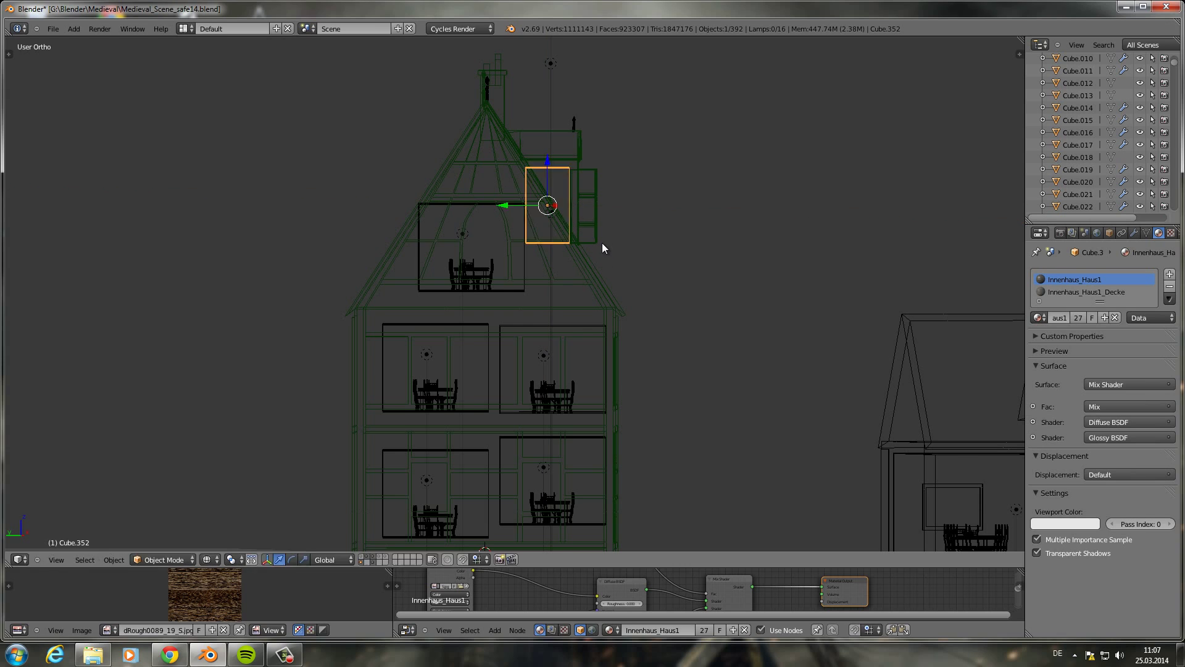
middle_click_drag(605, 237, 520, 279)
key("KP_7")
key("s")
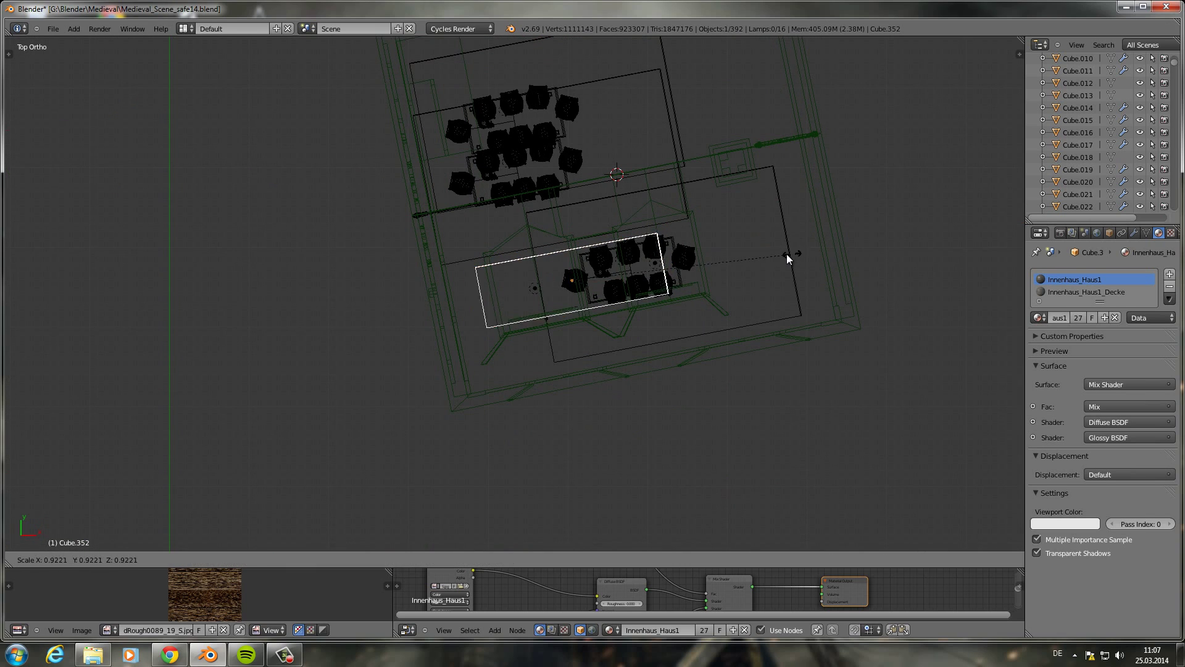
right_click(785, 253)
key("s")
key("x")
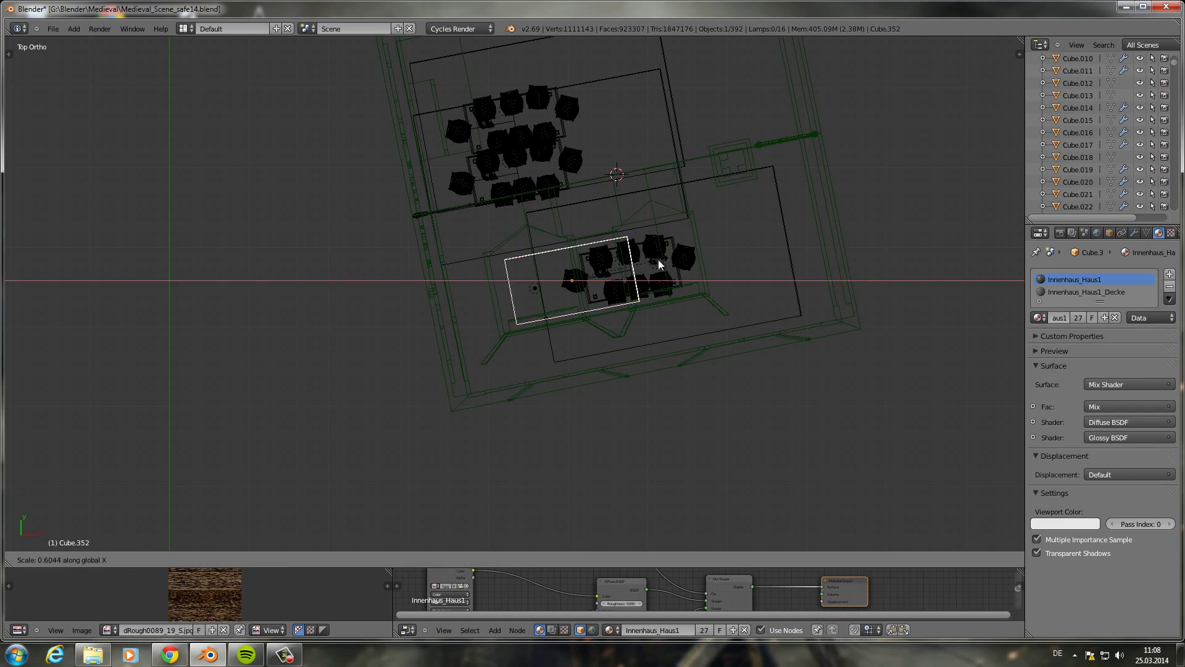
left_click(594, 277)
Check the dormer box in solid shading from the camera and select the house lamp.
key("KP_0")
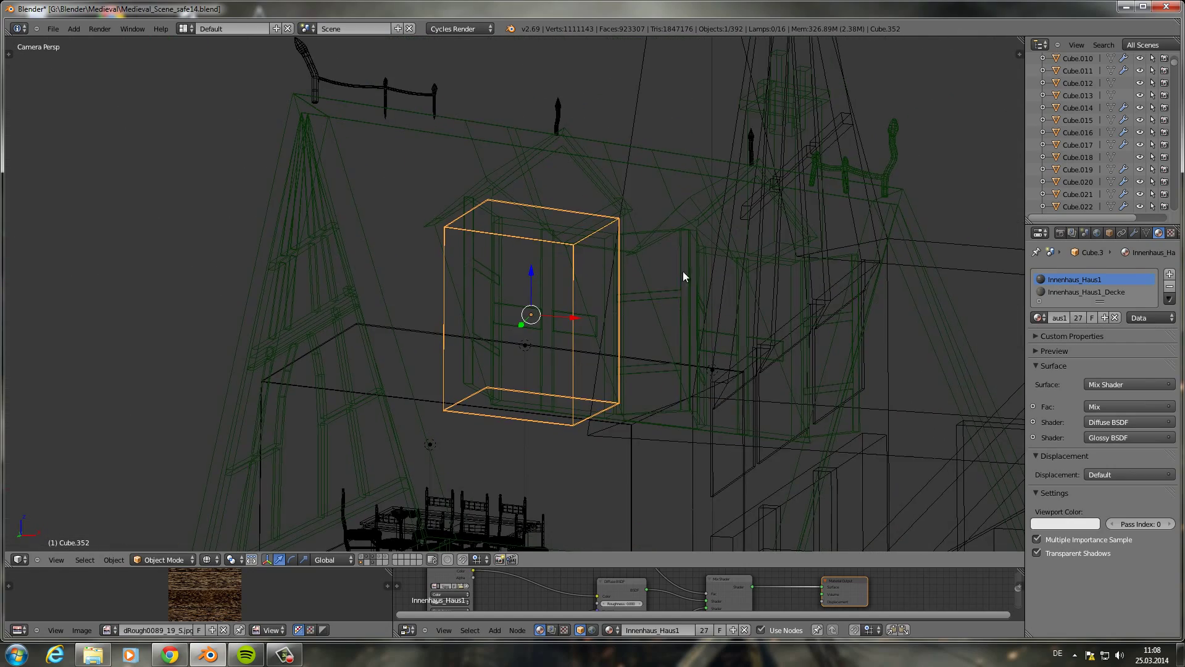
key("z")
middle_click_drag(682, 275, 480, 209)
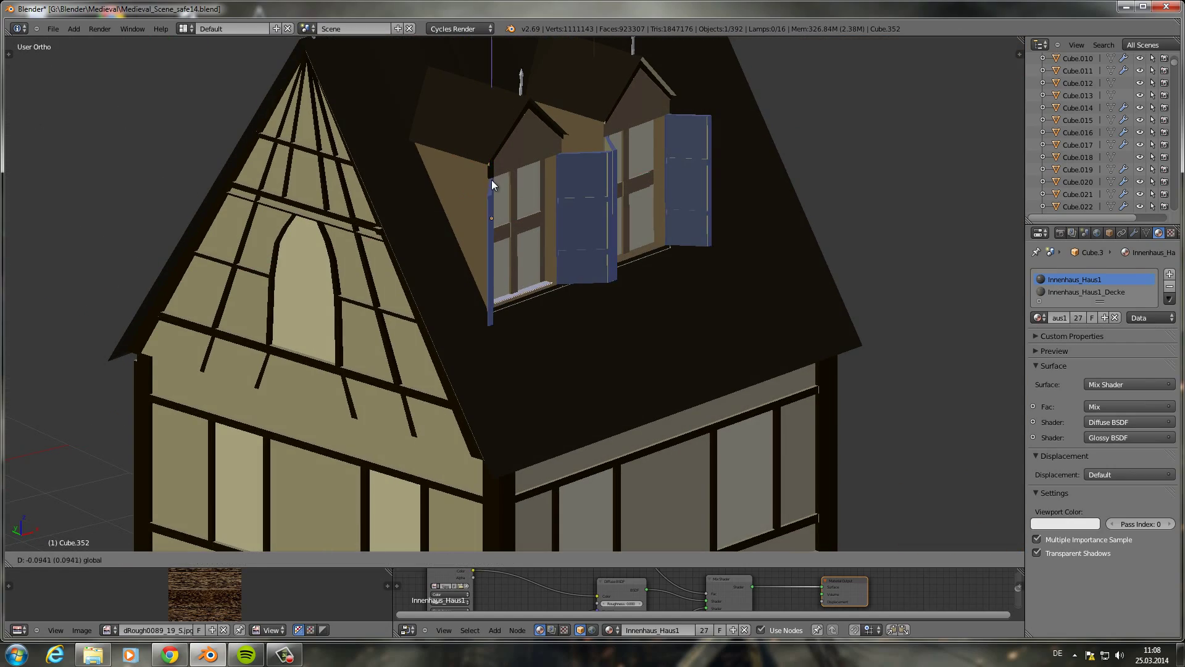
key("z")
key("z")
key("KP_0")
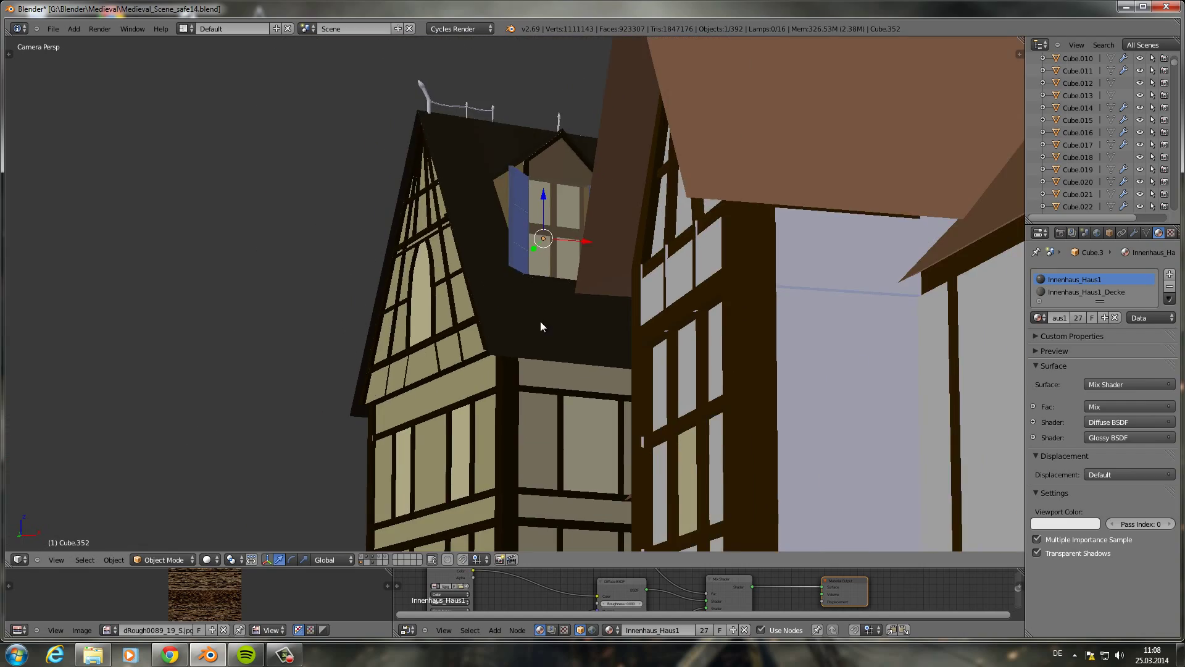
right_click(477, 457)
Make lamp Point.014 a paler yellow and preview the camera view rendered.
left_click(1123, 431)
left_click_drag(1124, 447, 1105, 446)
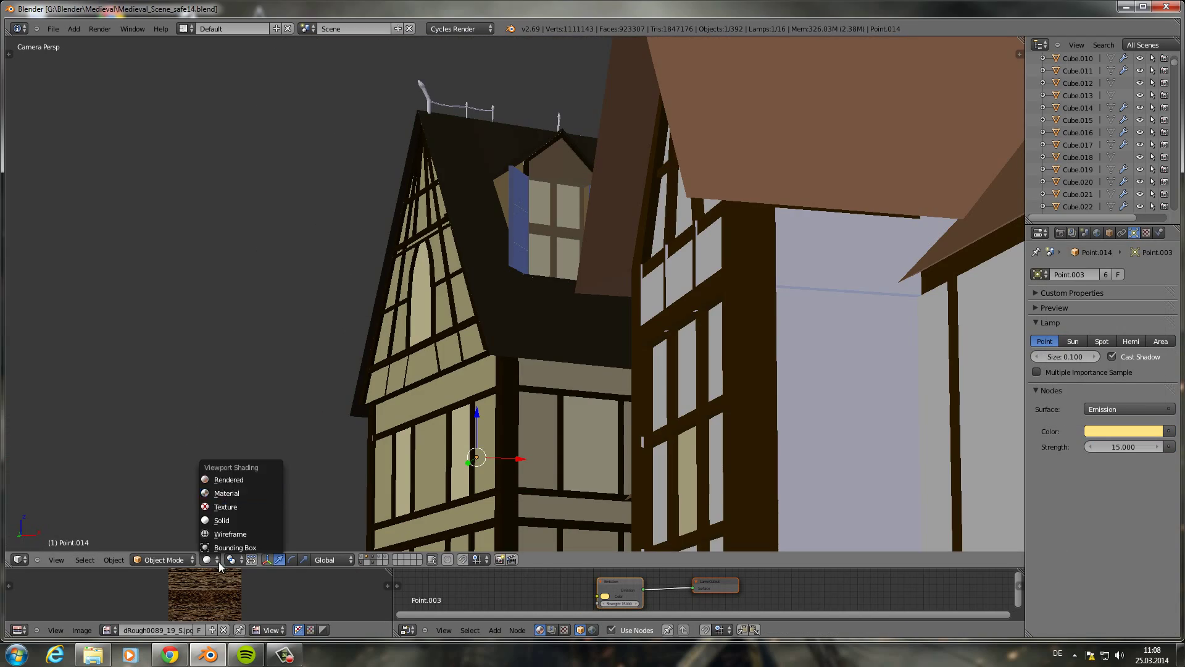
left_click(236, 481)
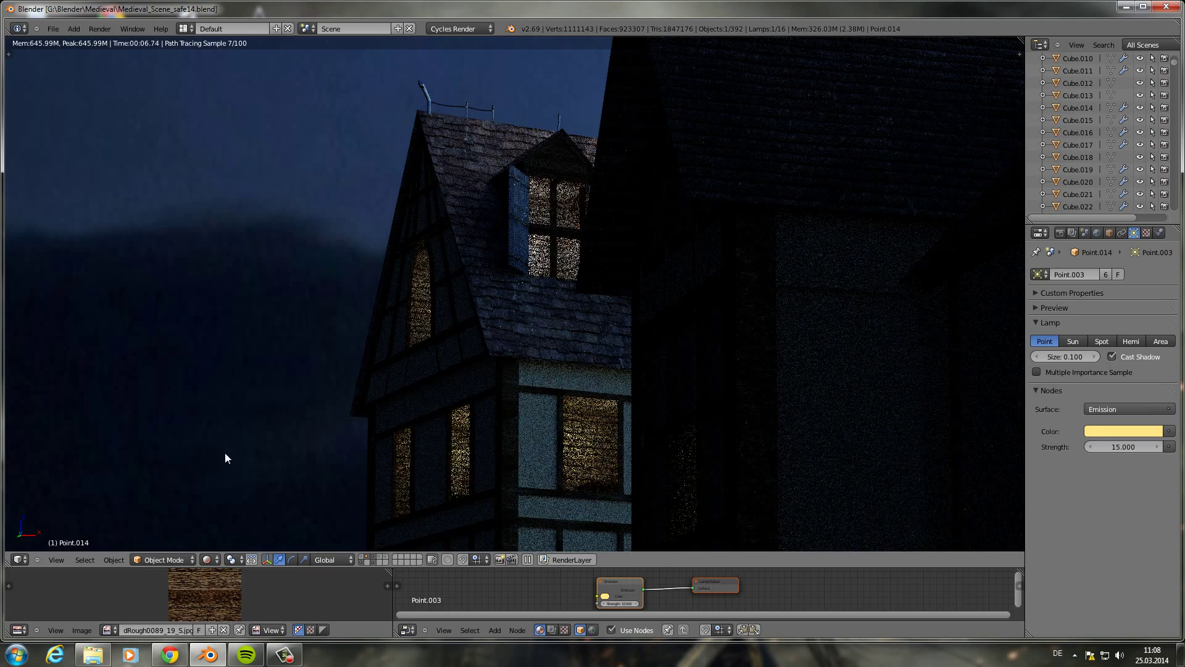
scroll(454, 380, "down", 1)
scroll(455, 380, "down", 2)
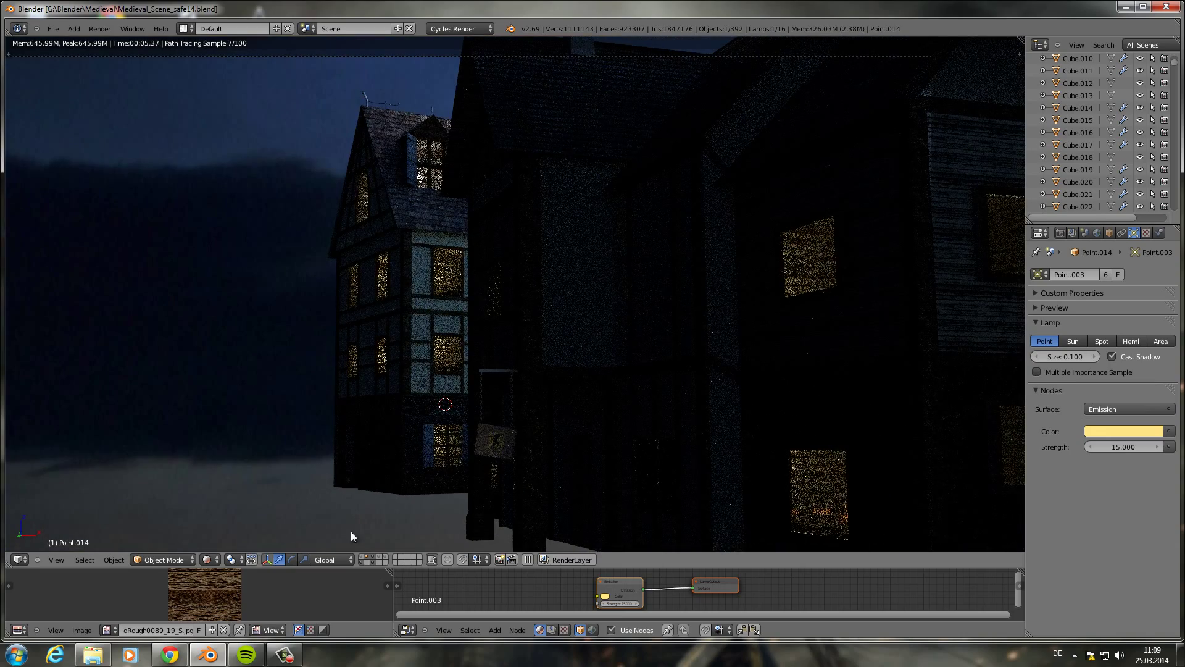
Re-check the rendered camera preview, then return the viewport to solid shading.
key("shift+z")
left_click(53, 29)
left_click(74, 148)
left_click(1061, 233)
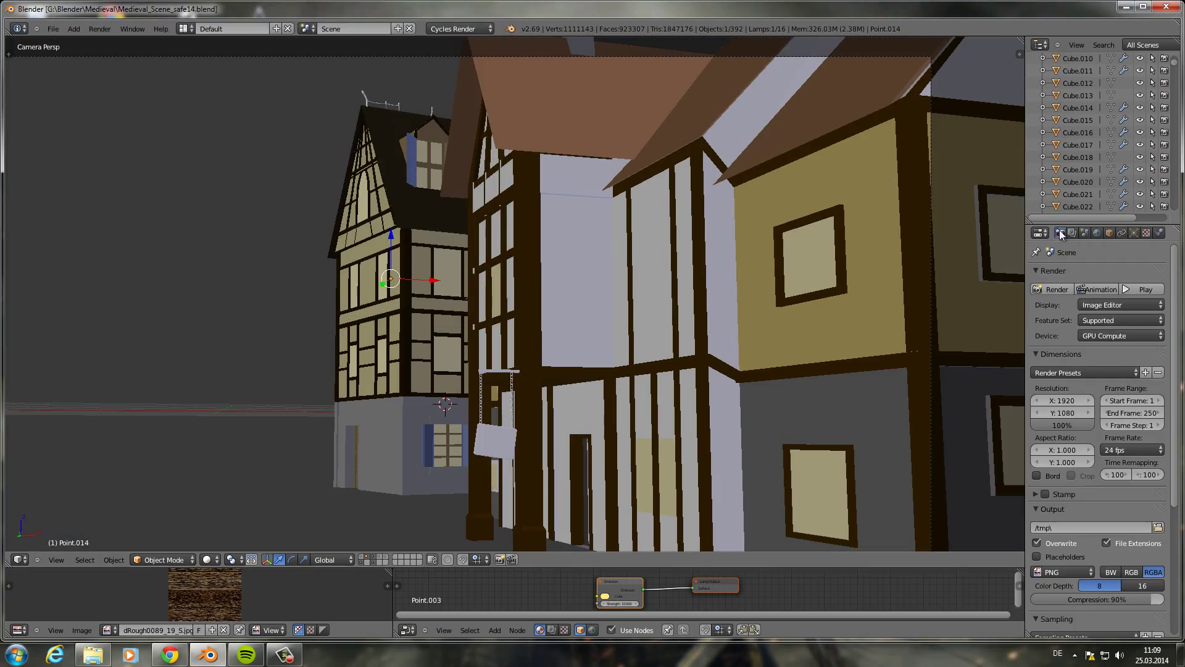
left_click(235, 480)
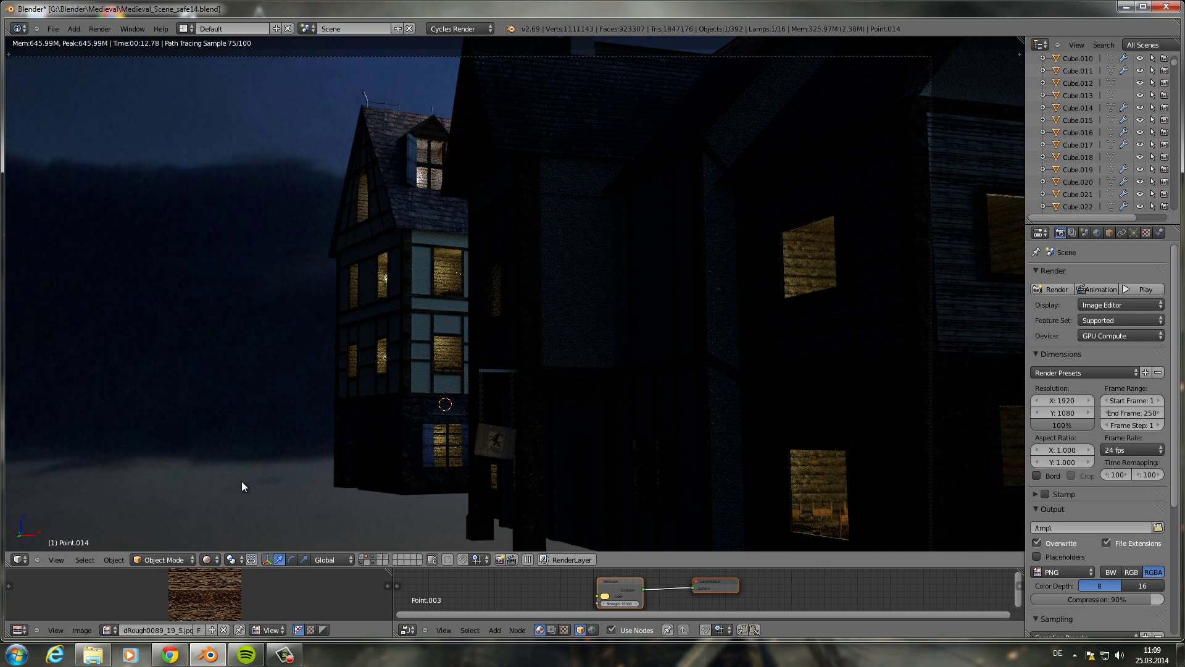
left_click(206, 559)
left_click(225, 517)
key("KP_0")
Select the extra ground plane on its layer and disable one of its modifiers.
left_click(388, 557)
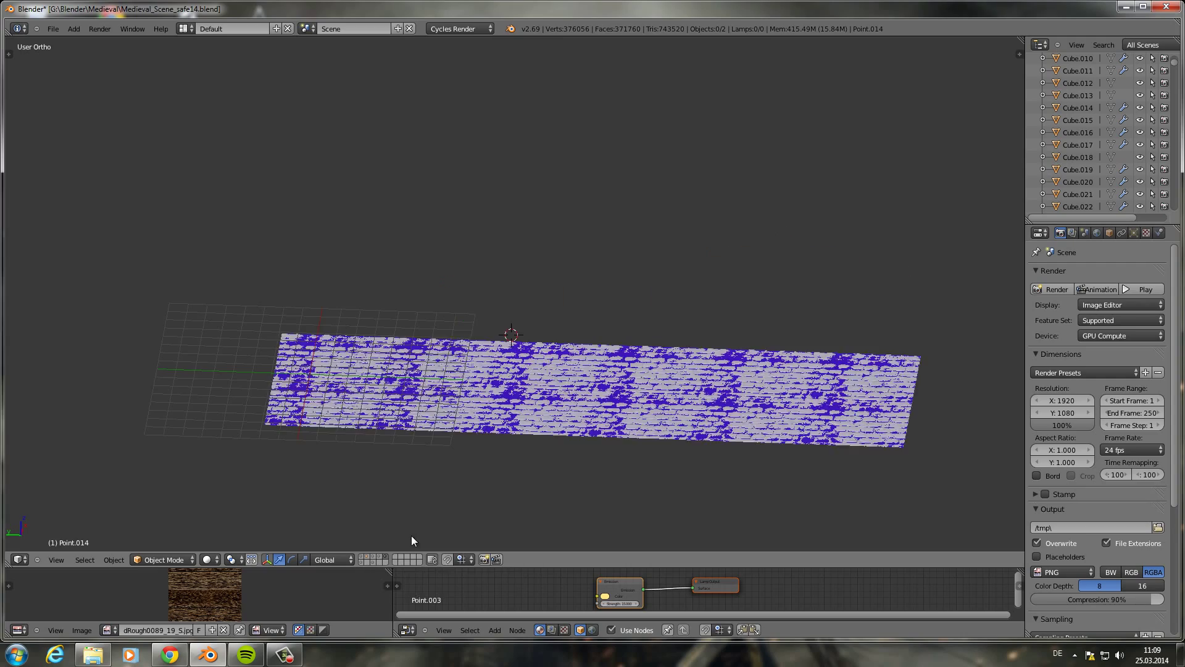
middle_click_drag(411, 543, 798, 494)
right_click(807, 471)
right_click(760, 479)
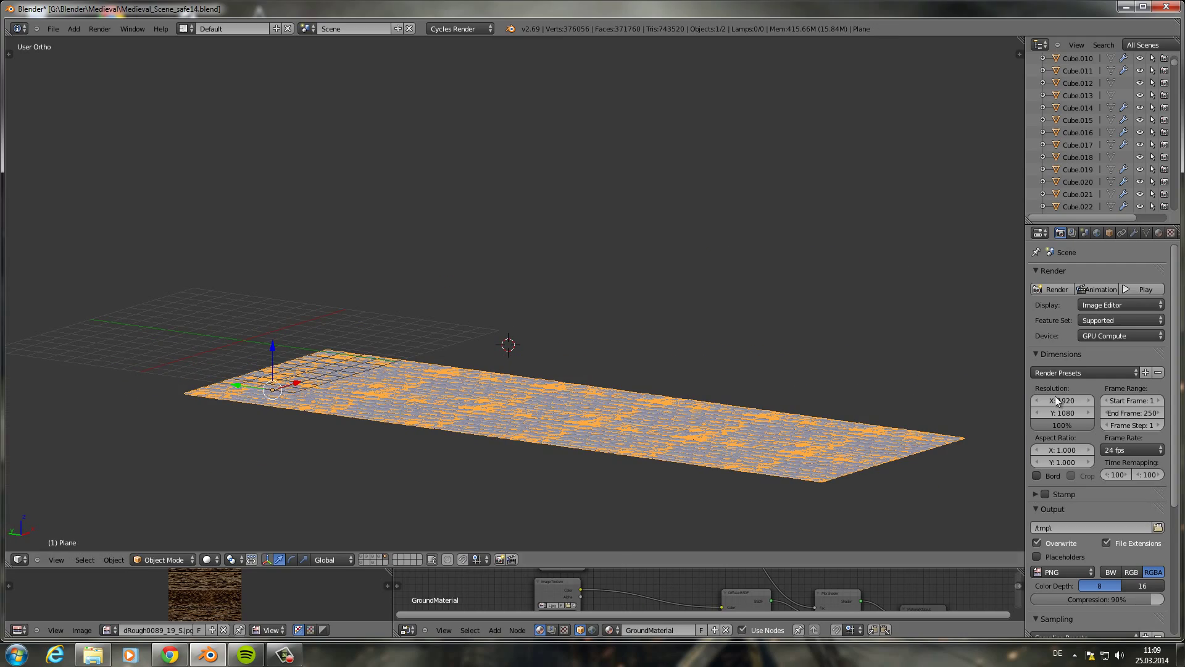
left_click(1134, 233)
left_click(1099, 364)
Show all scene layers and delete the extra plane.
left_click(372, 557, "shift")
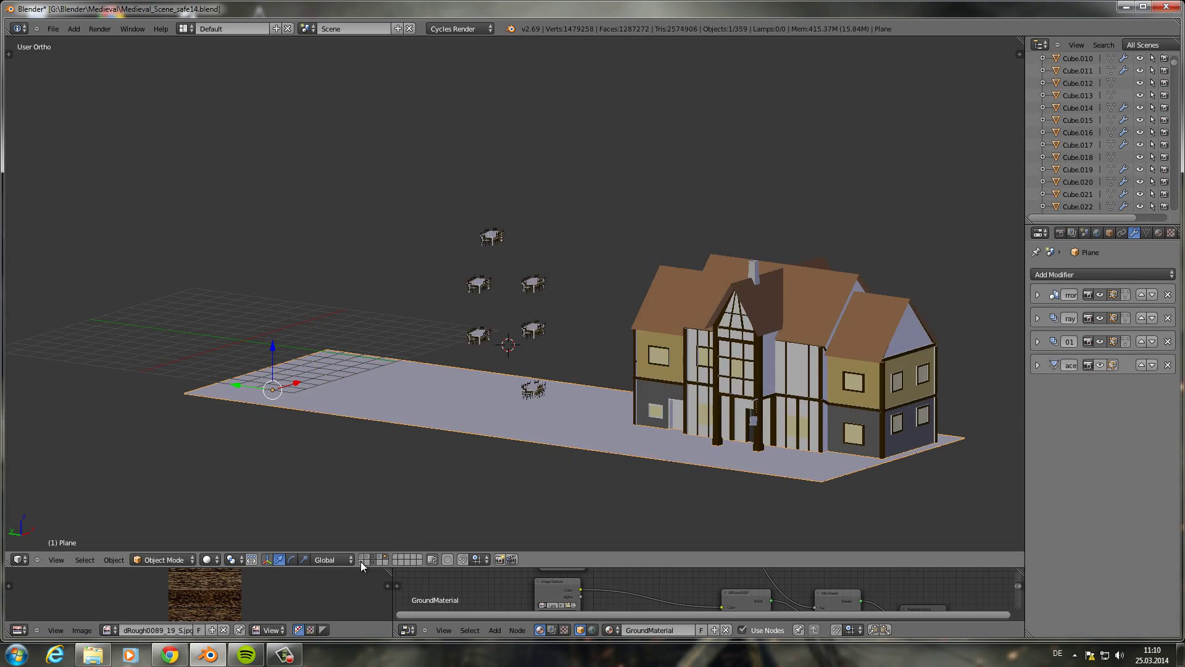
middle_click_drag(364, 543, 407, 539)
left_click(382, 560, "shift")
key("Delete")
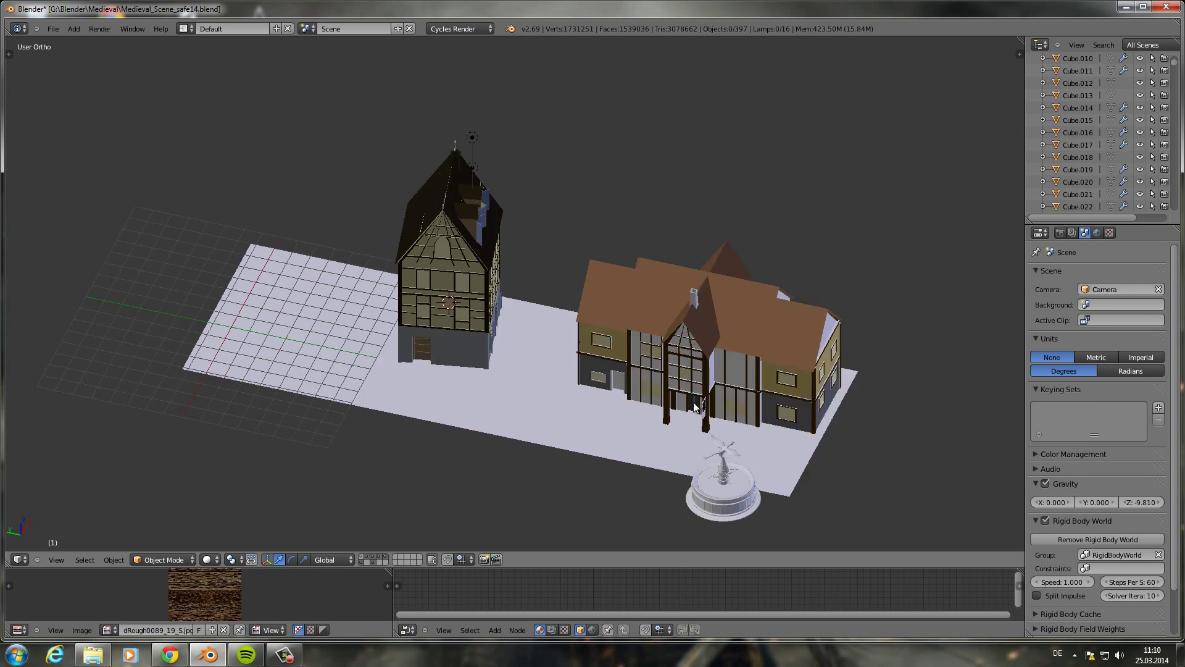
Add a point lamp by the fountain and split the 3D view, camera on the left.
key("KP_7")
key("KP_1")
left_click(513, 289)
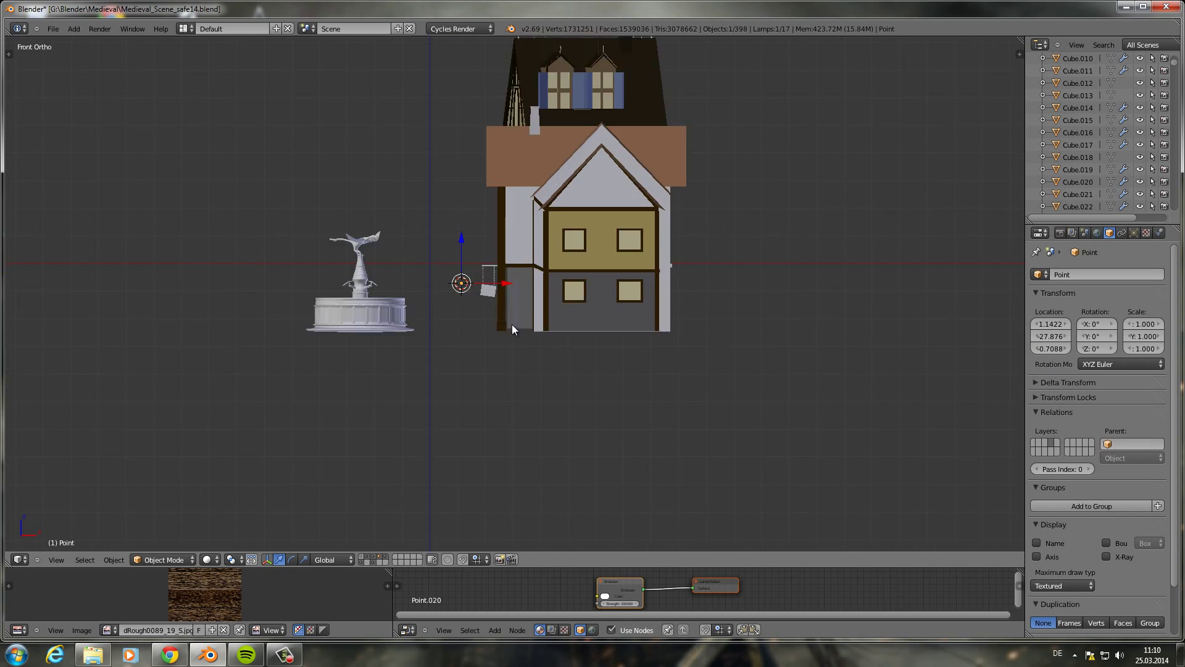
middle_click_drag(513, 324, 516, 375)
key("KP_7")
mouse_move(592, 184)
middle_mouse_down()
mouse_move(397, 267)
mouse_move(534, 291)
middle_mouse_up()
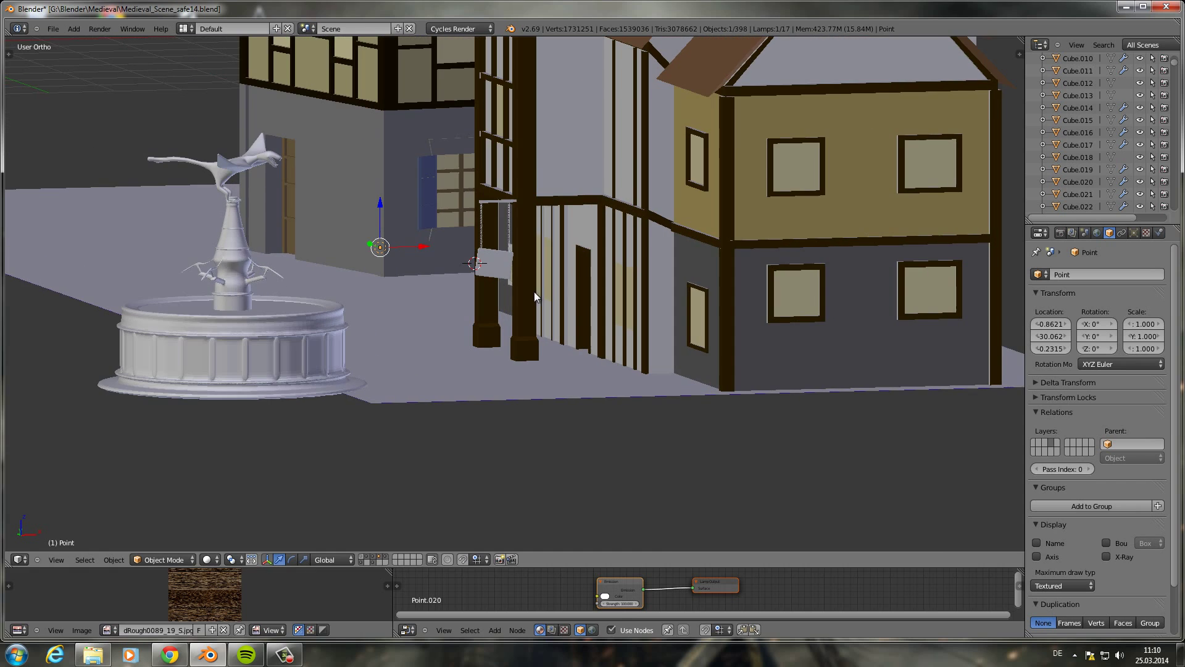
left_click_drag(7, 564, 539, 324)
key("KP_0")
Show a live rendered preview in the left camera half.
scroll(316, 323, "up", 5)
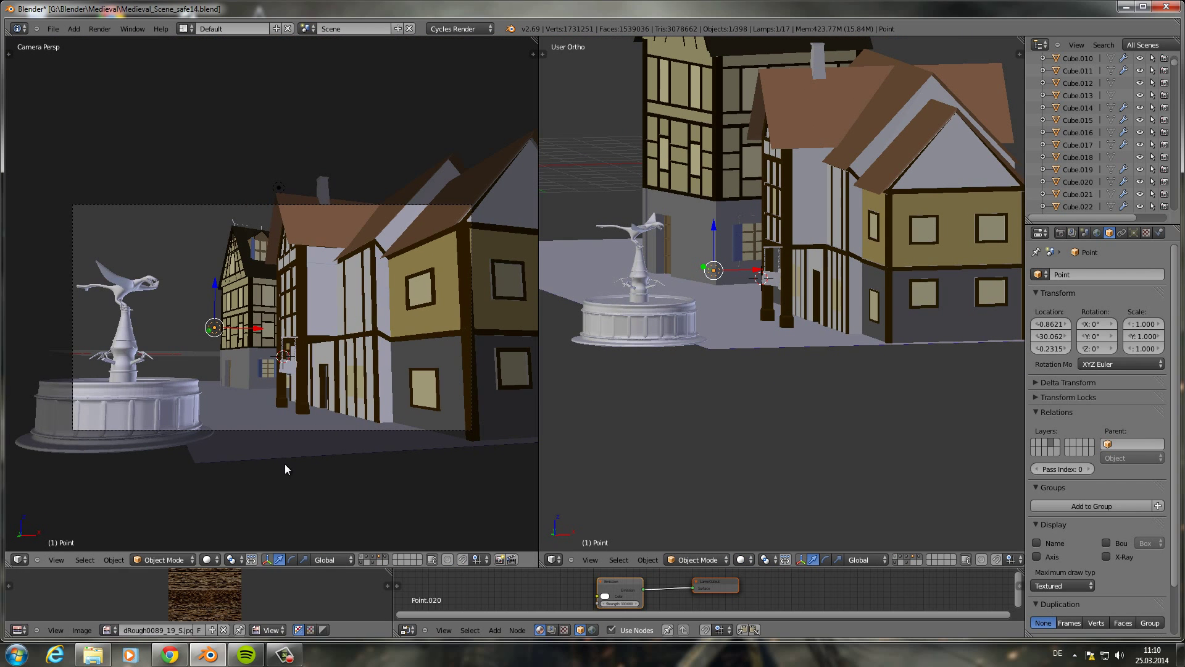
left_click(209, 559)
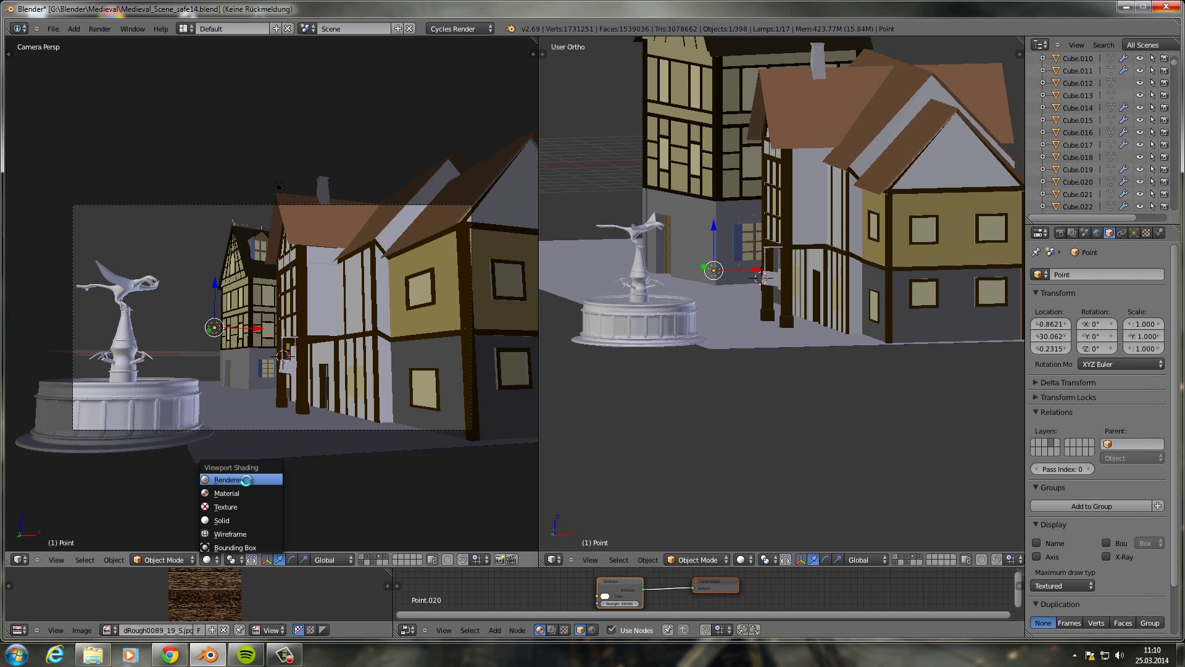
left_click(235, 480)
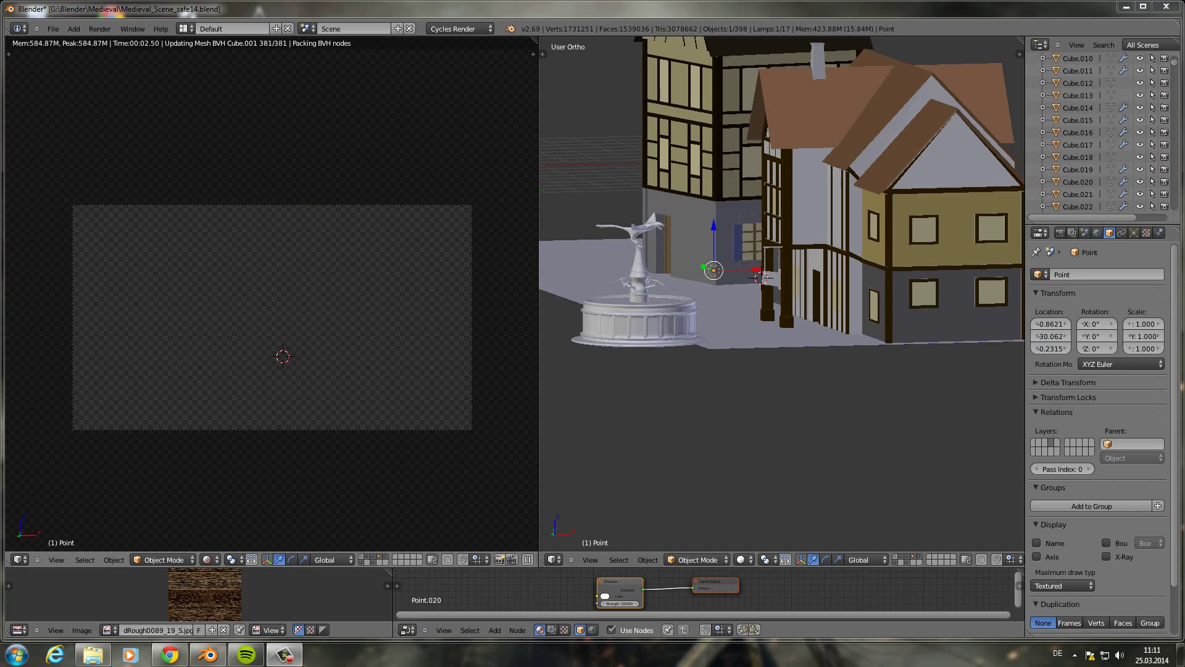
Duplicate the new lamp and place the copy from the top view.
key("KP_7")
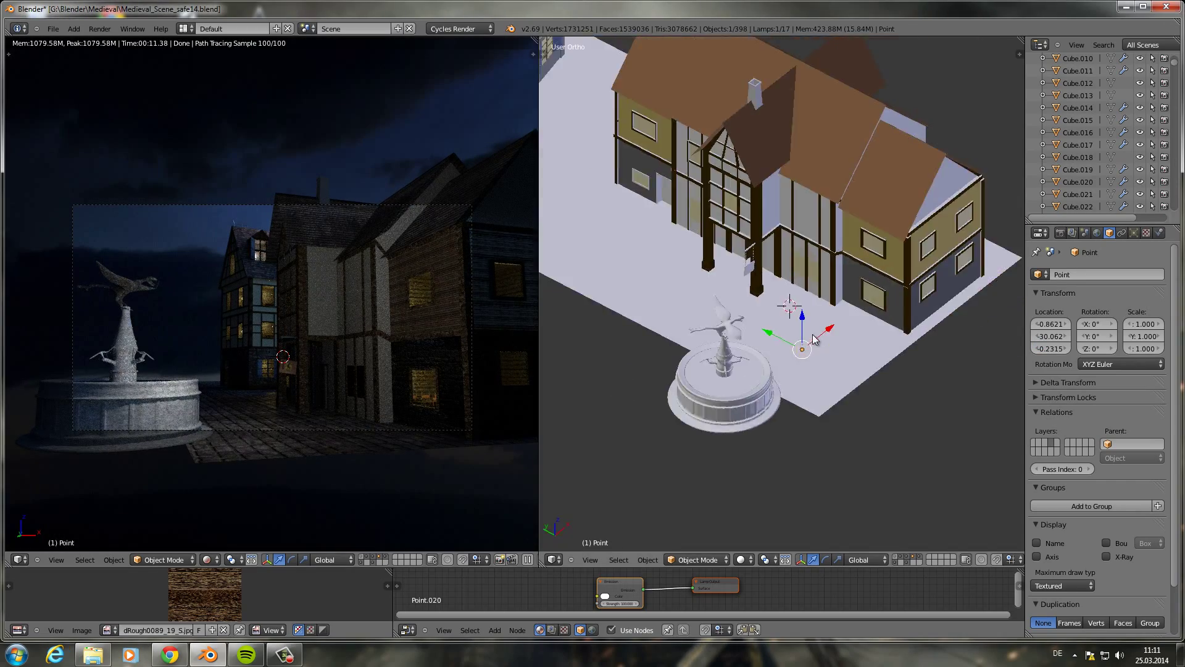
key("shift+d")
left_click(908, 198)
left_click(1132, 231)
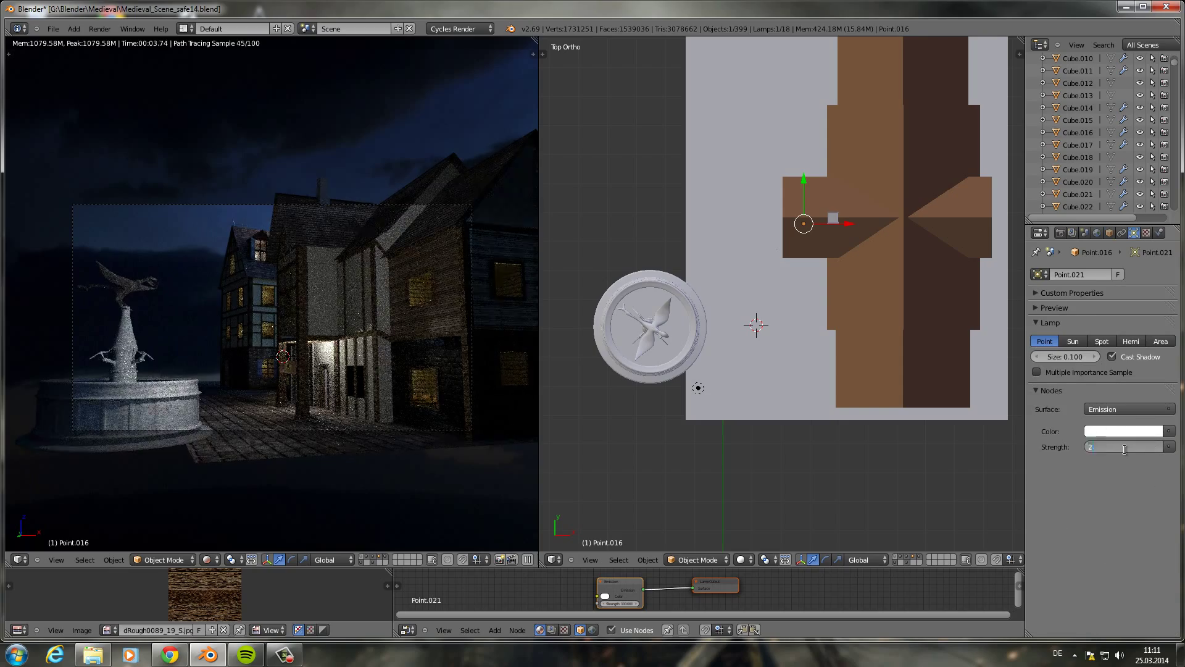
Split the right half into top and side views and raise the lamp beside the house.
middle_click_drag(832, 412, 710, 427)
key("ctrl+KP_3")
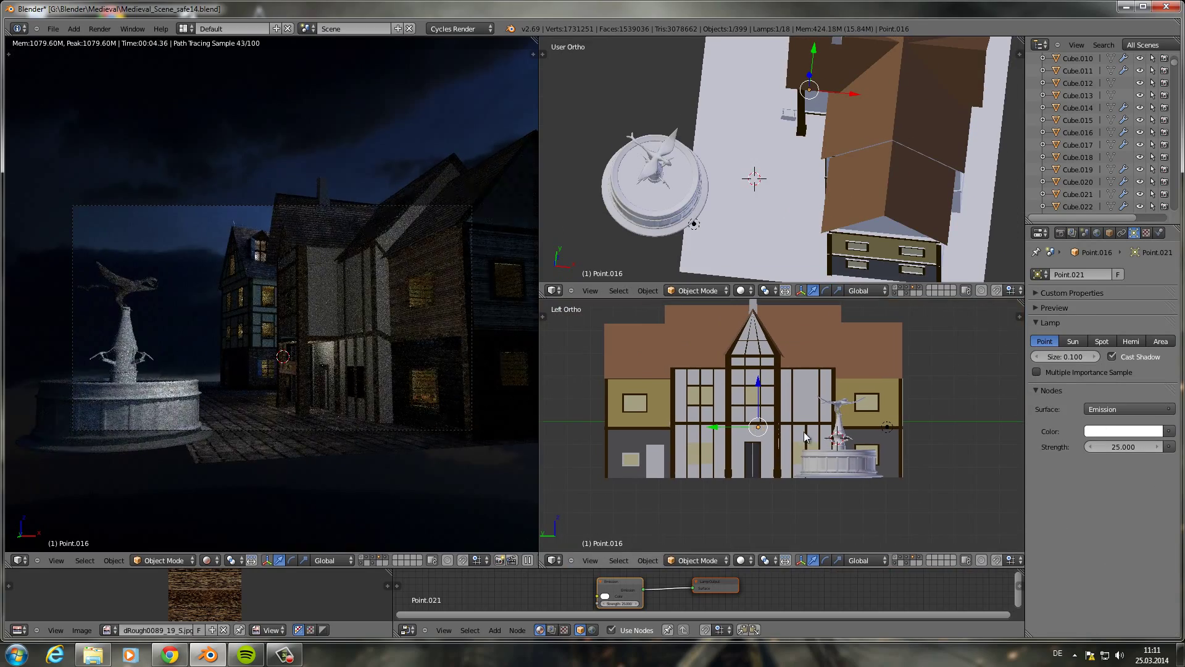
key("KP_7")
key("ctrl+z")
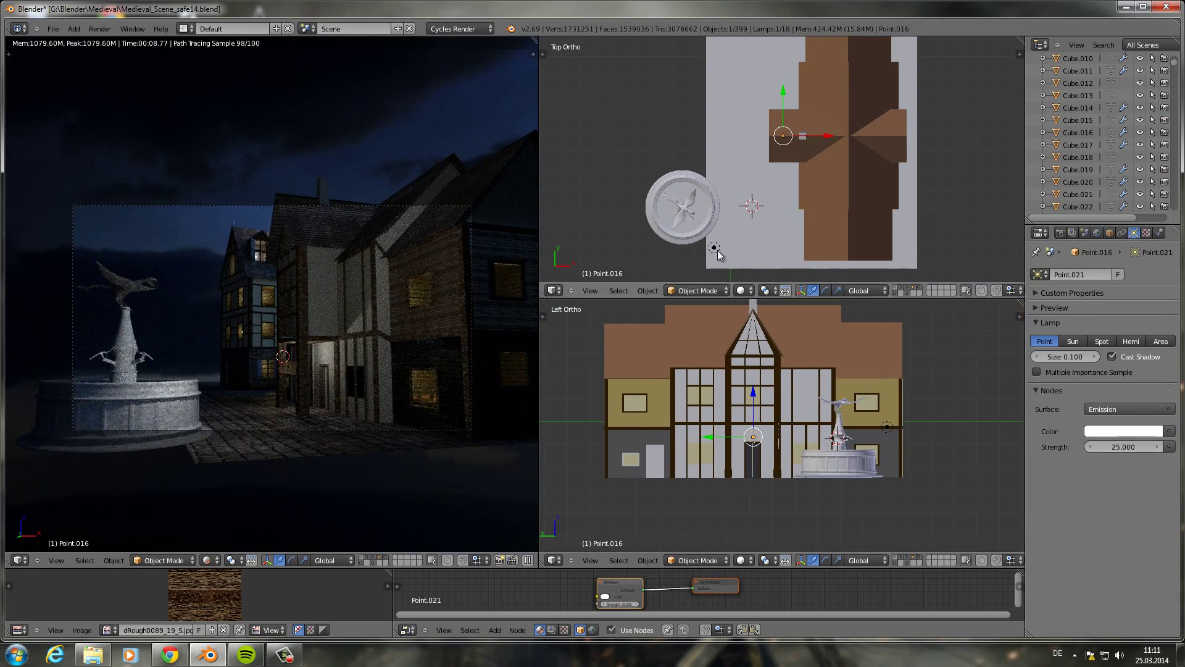
scroll(789, 252, "down", 1)
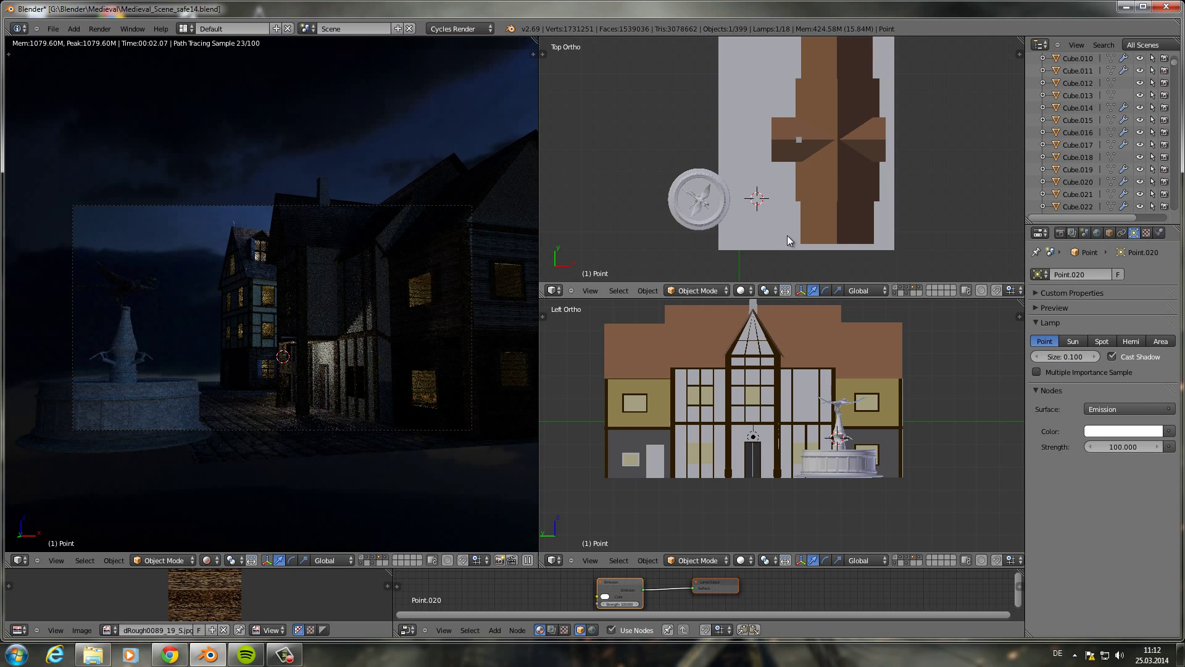
middle_click_drag(787, 235, 890, 238)
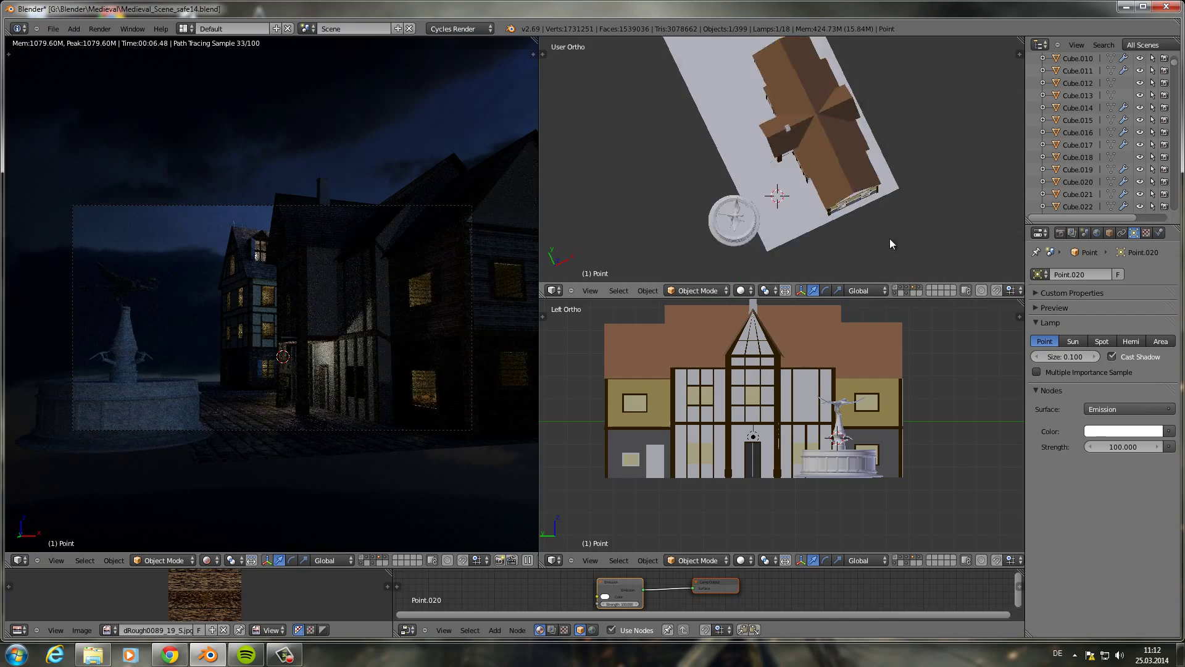
key("KP_7")
left_click_drag(889, 500, 898, 392)
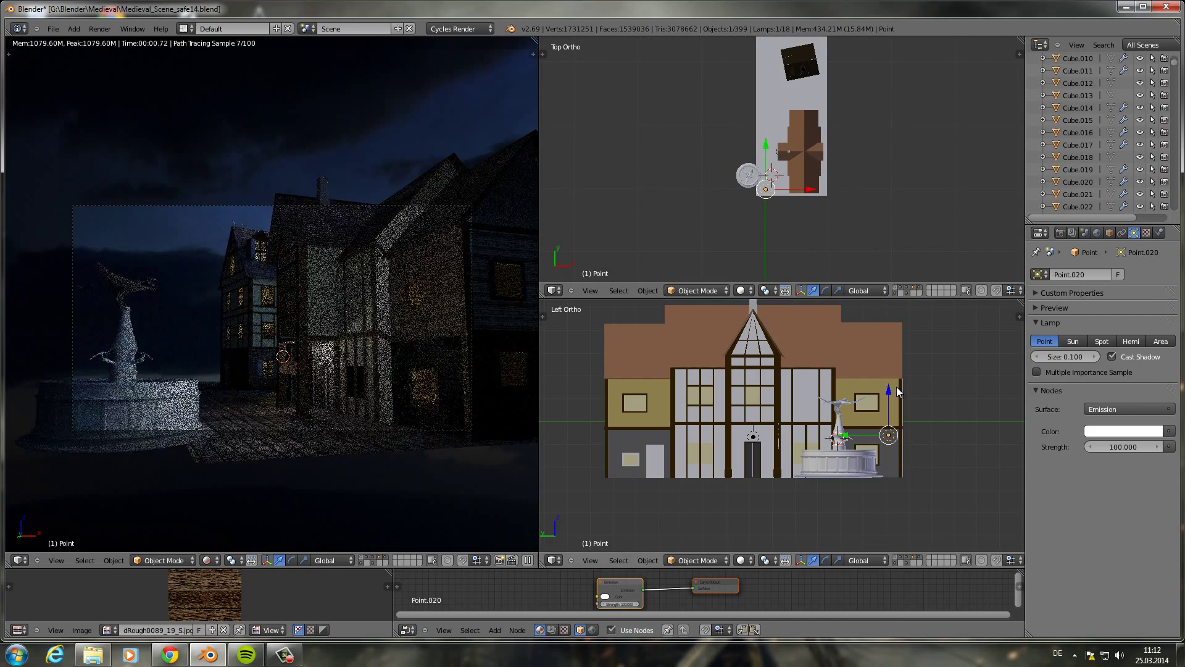
Set the fountain lamp strength to 50 and the house lamp strength to 10.
type("50")
key("Return")
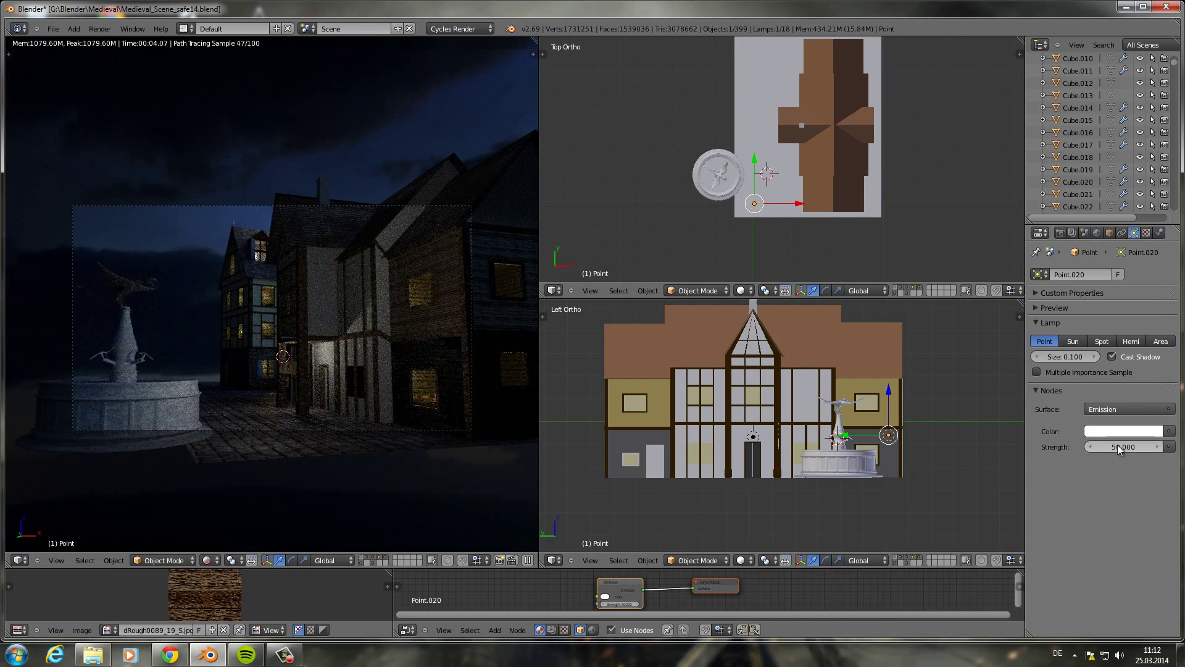
type("10")
key("Return")
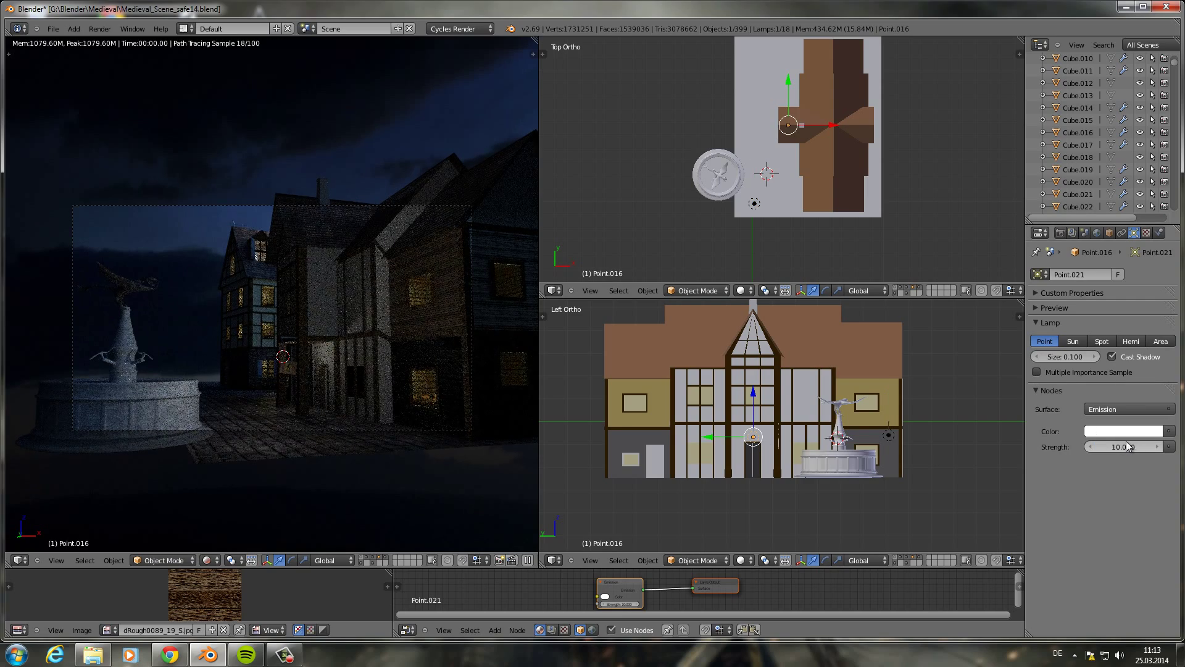
Duplicate the lamp further along the street and show the view in wireframe.
key("shift+d")
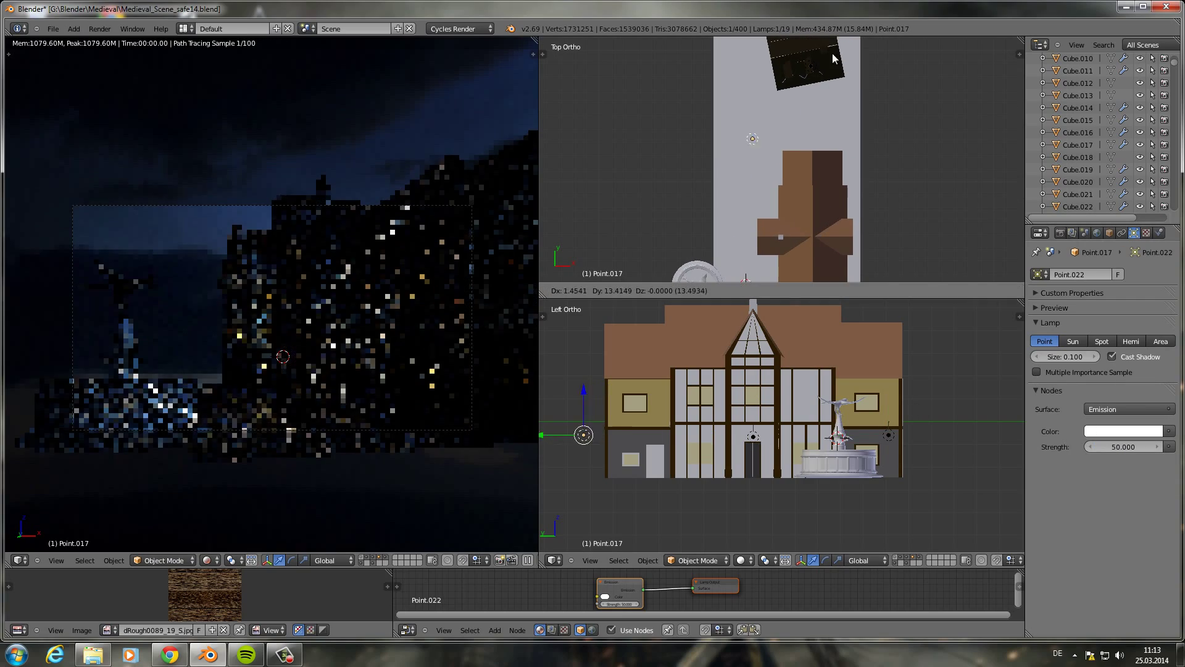
left_click(814, 160)
middle_click_drag(804, 177, 810, 185)
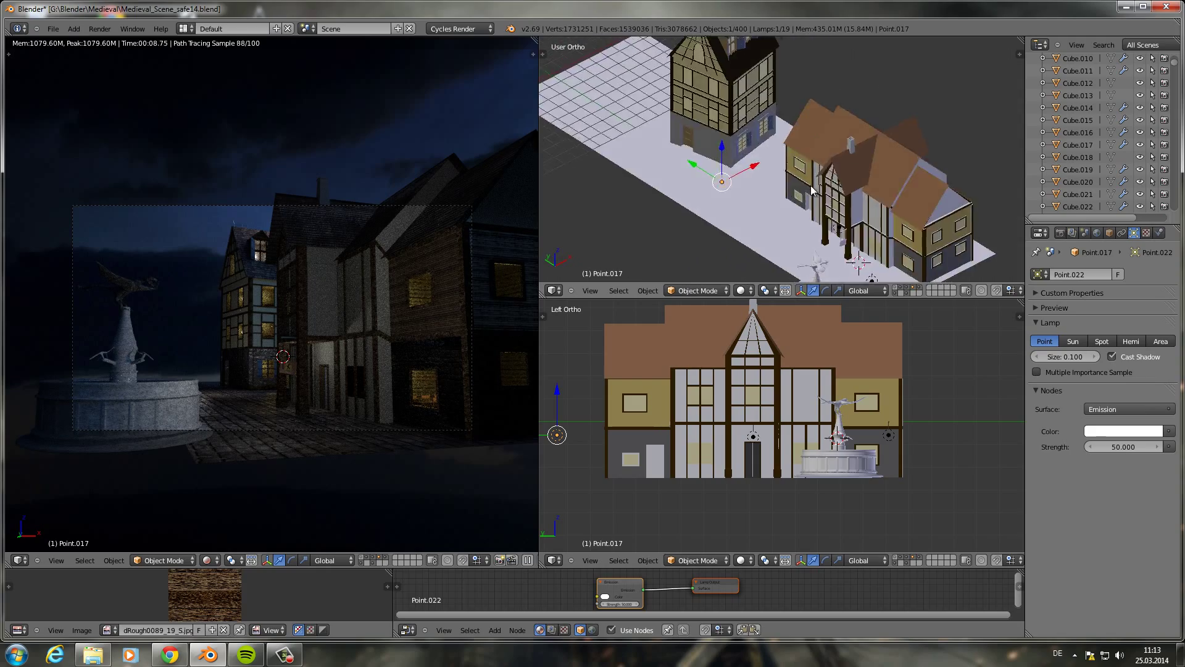
key("z")
scroll(796, 154, "up", 3)
scroll(784, 120, "up", 3)
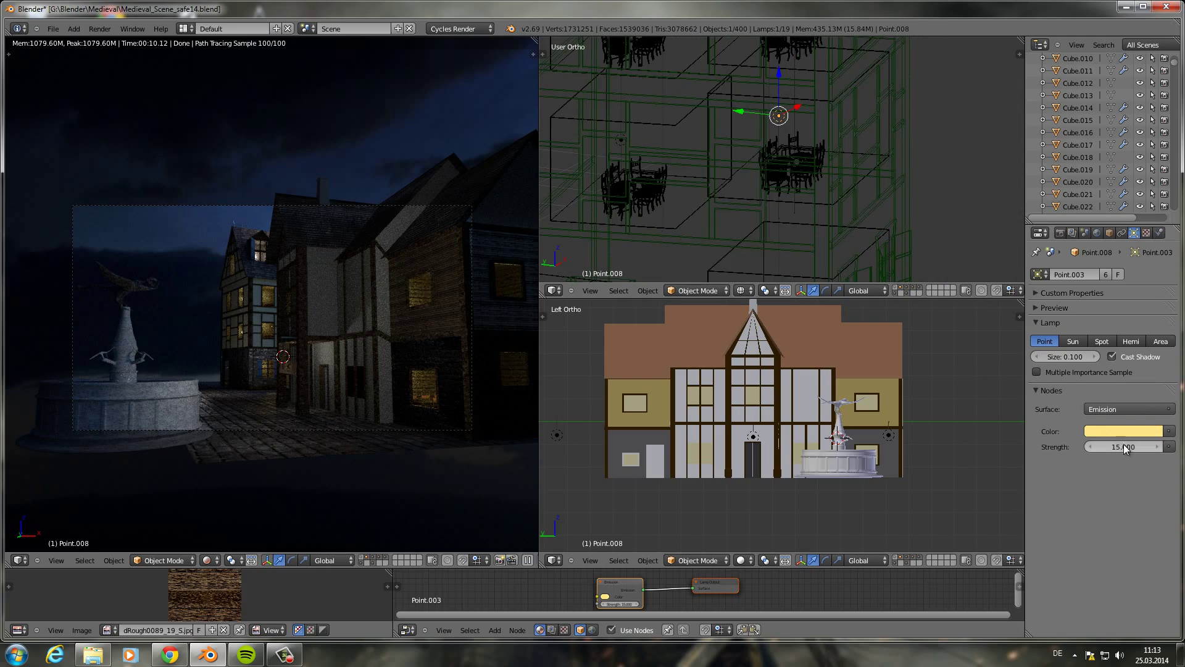
Lower the Point.003 lamp emission strength to 2.
left_click_drag(1126, 443, 1105, 443)
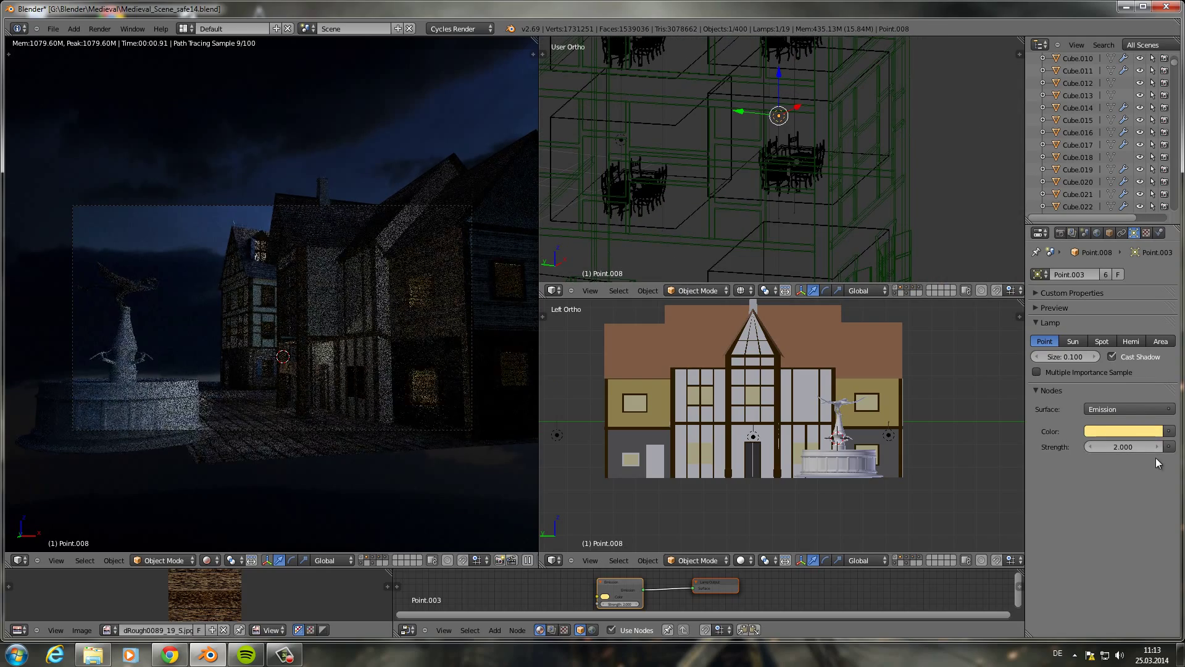
middle_click_drag(876, 246, 849, 234)
key("z")
Assign the shared Point.001 lamp data to several house lamps, including Point.002.
right_click(747, 403)
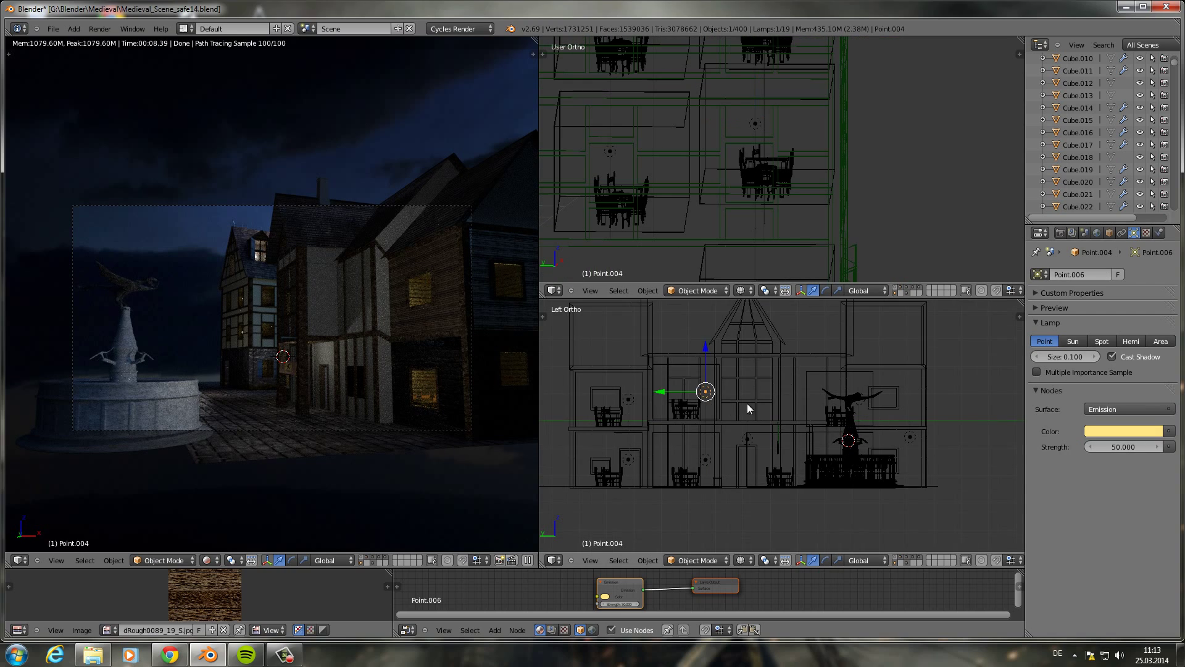
right_click(654, 395)
right_click(847, 428)
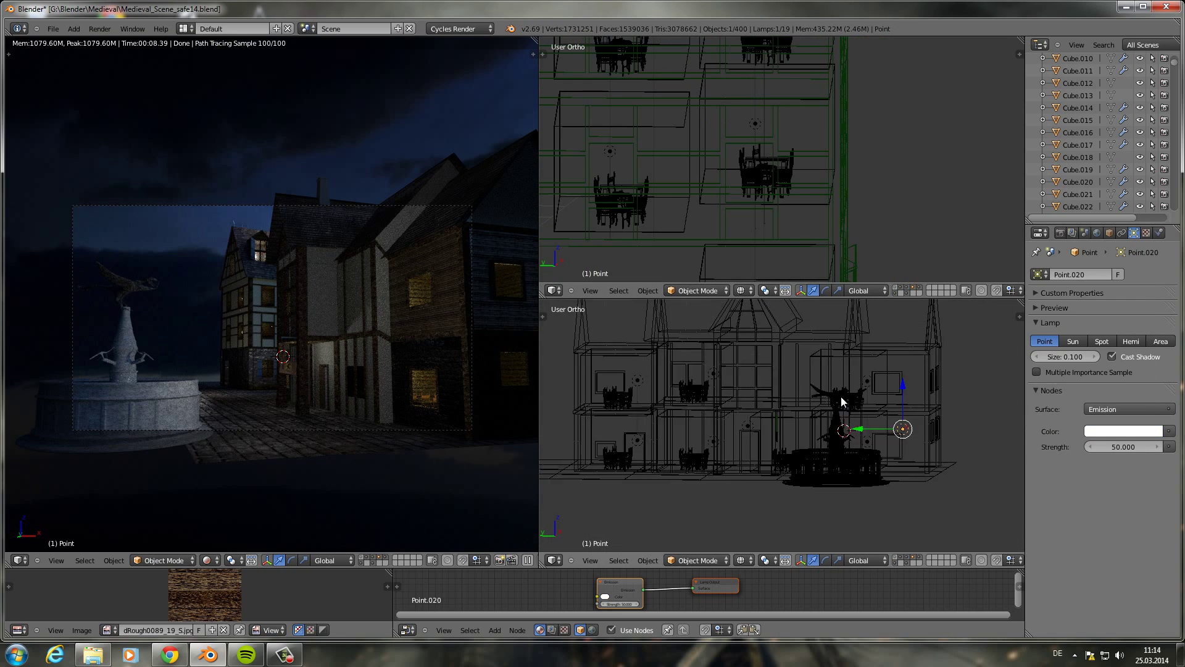
middle_click_drag(802, 432, 771, 426)
left_click(1040, 274)
left_click(1066, 306)
right_click(688, 364)
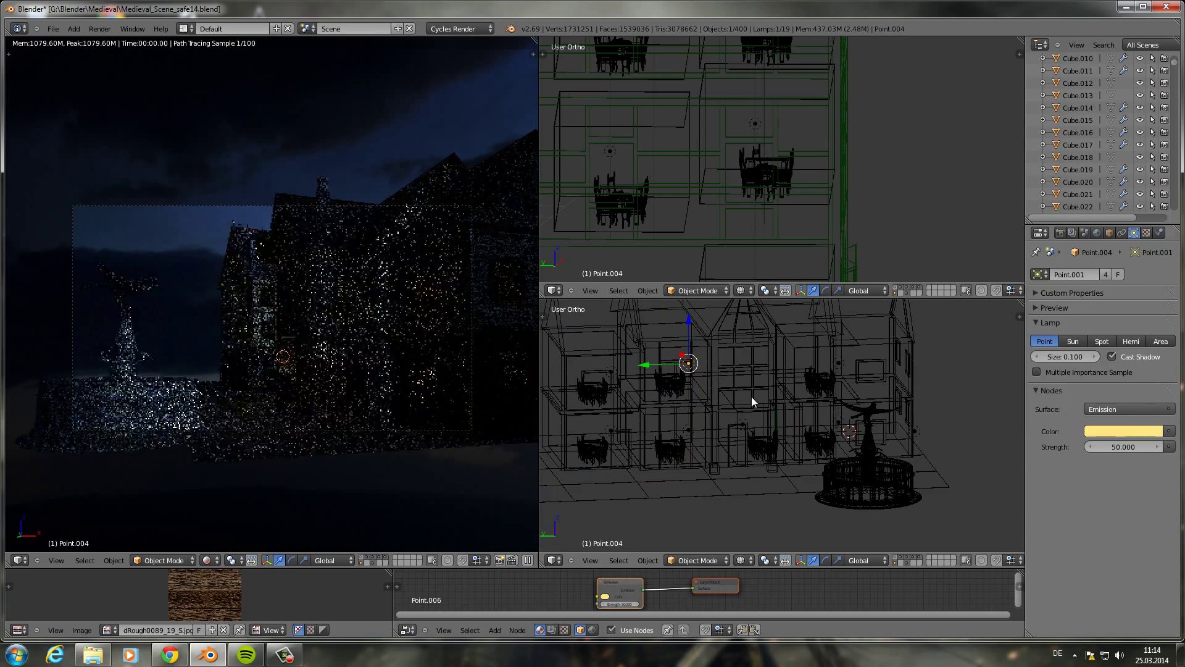
right_click(610, 430)
left_click(1069, 306)
middle_click_drag(802, 432, 772, 419)
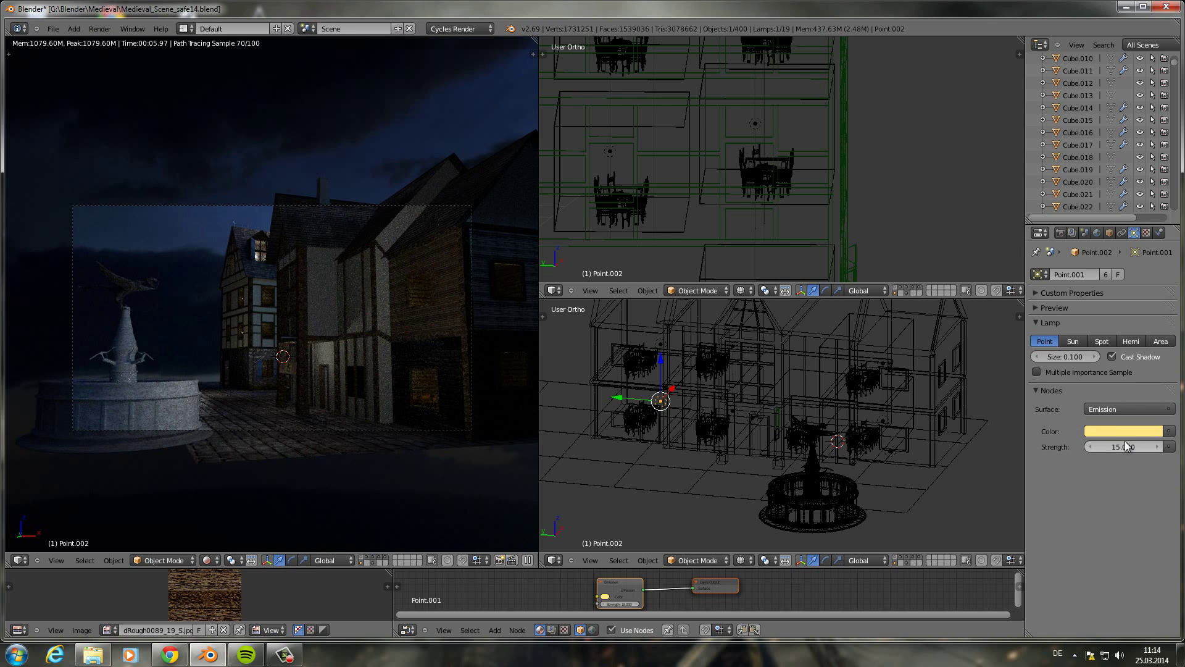
Inspect the world settings and its preview panel.
left_click(1097, 233)
left_click(1082, 307)
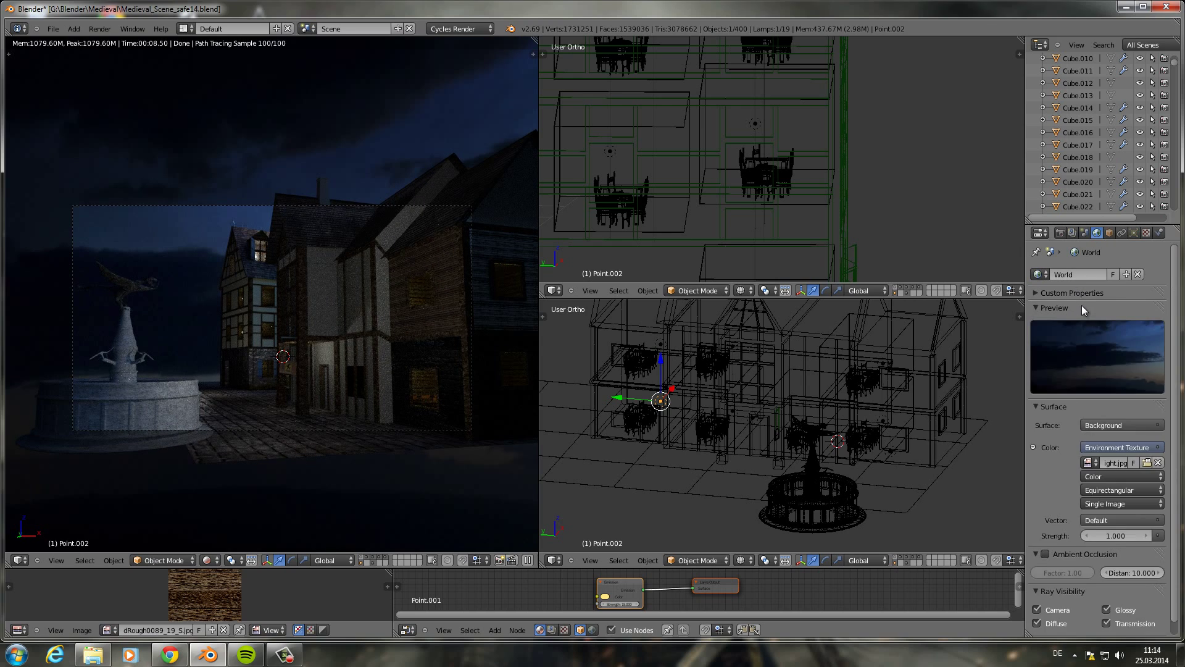
left_click(1081, 305)
Set the Point.003 lamps' strength to 2.5 and select lamp Point.001.
right_click(754, 123)
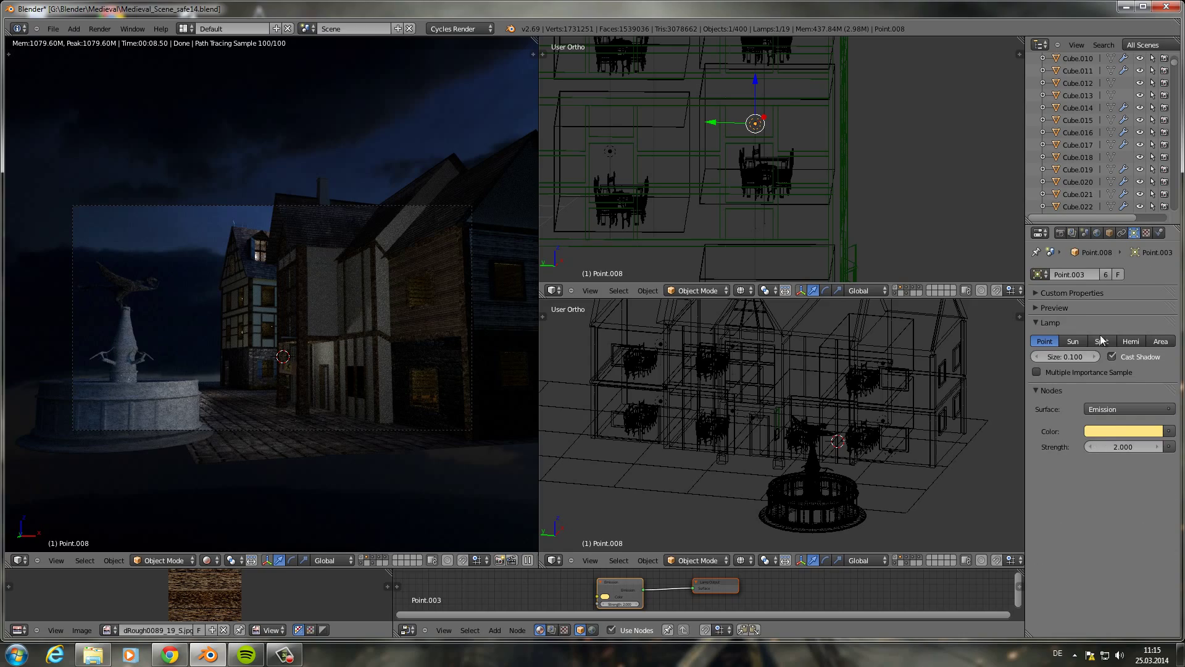
key("Return")
right_click(882, 420)
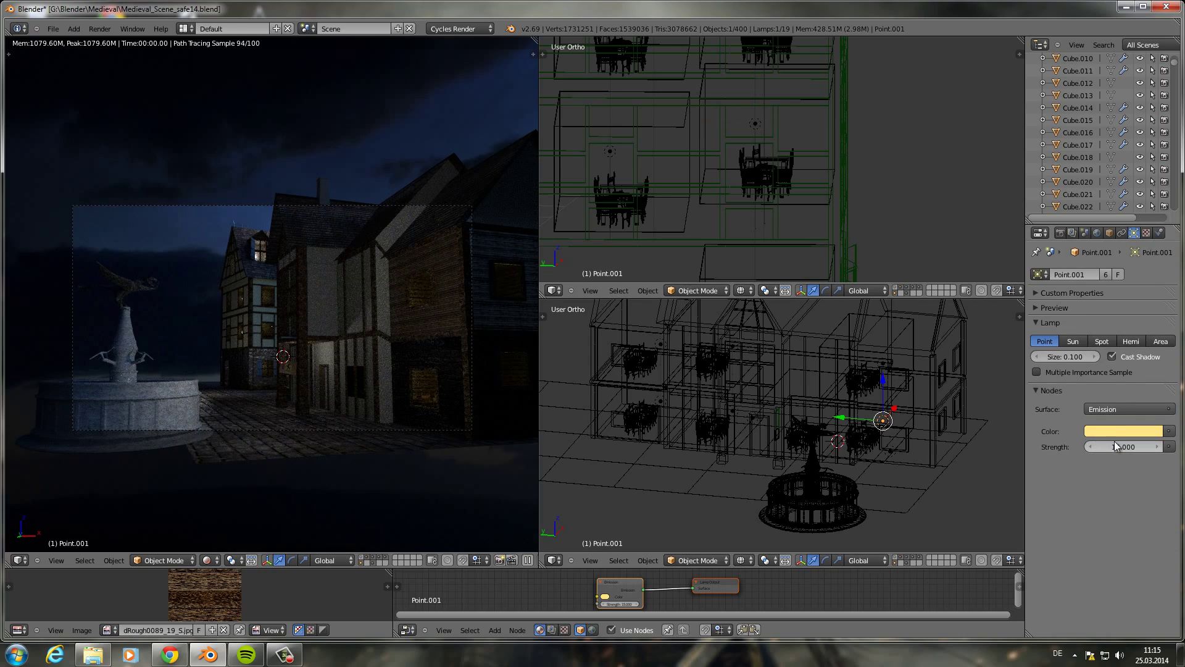
type("1")
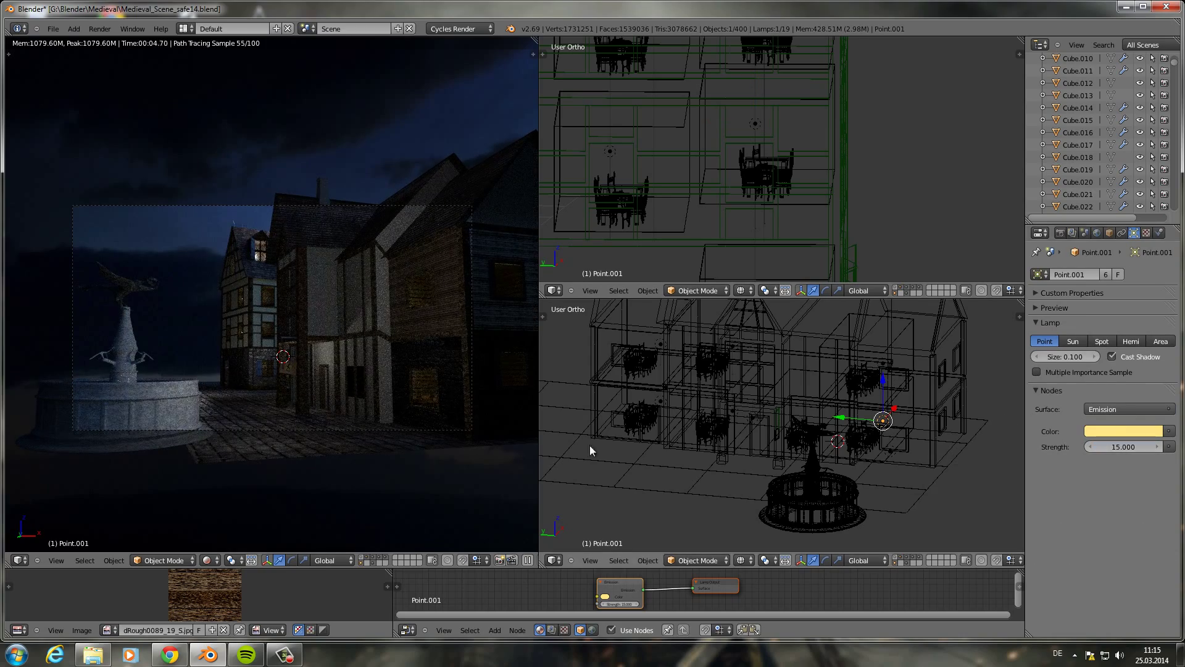
Replace the world's sky texture background with a plain RGB colour.
left_click(1097, 233)
left_click(1128, 363)
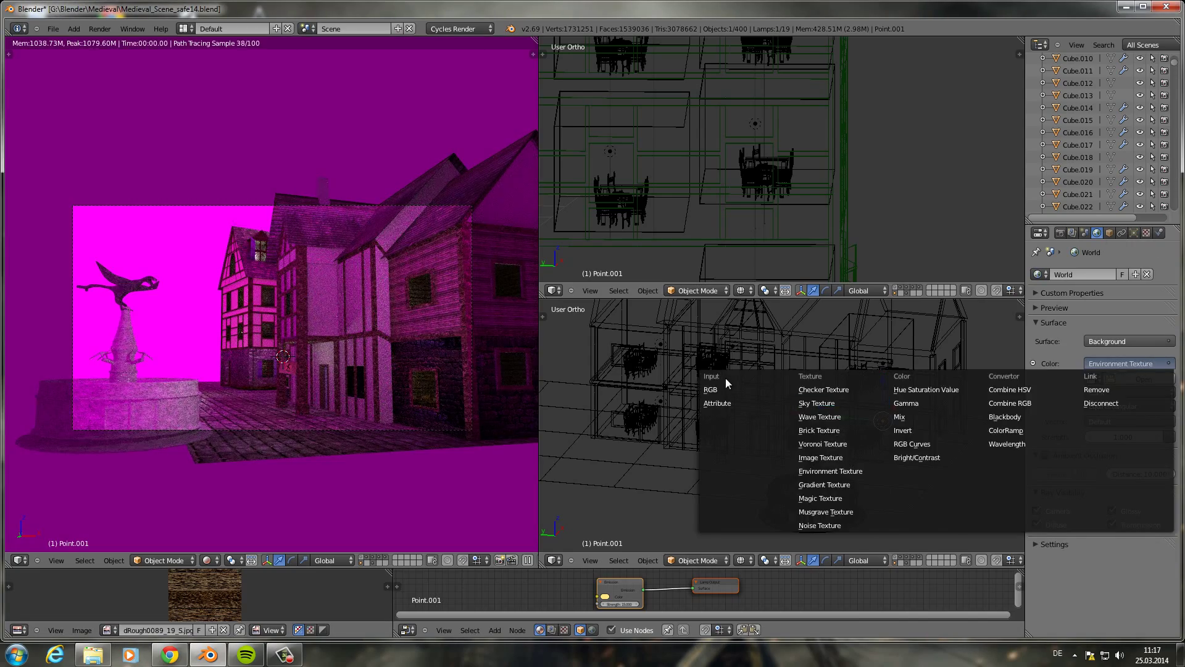
left_click(988, 420)
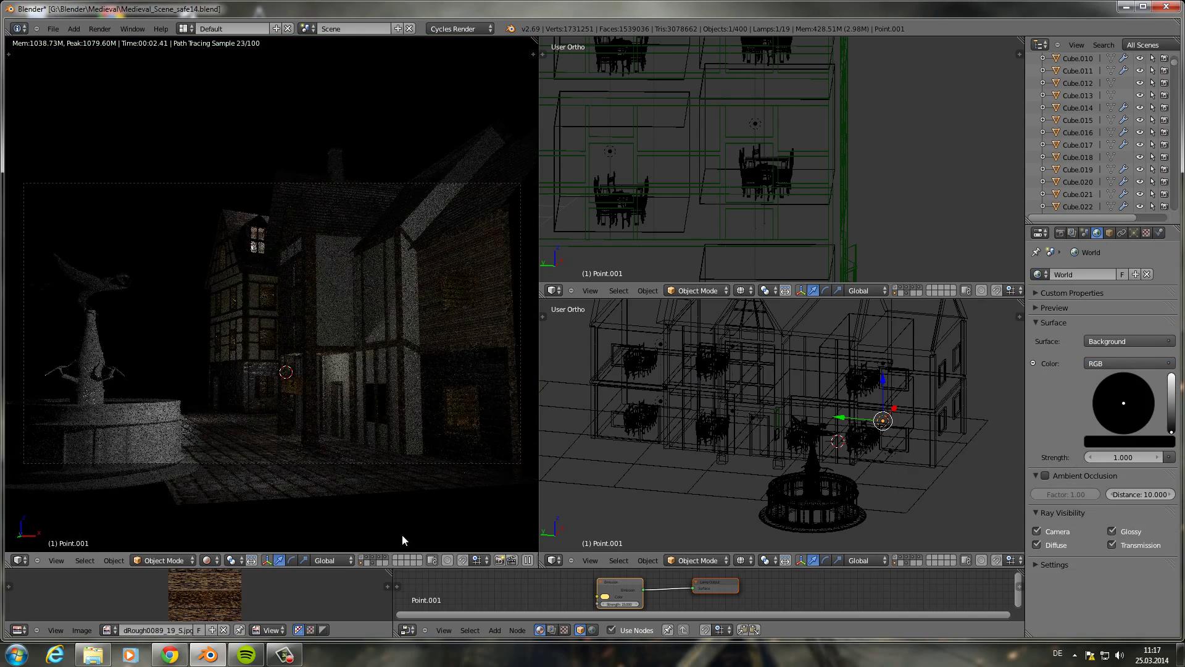
Set the lower view to top and upper view to side, and duplicate the lamp.
key("KP_7")
key("ctrl+KP_3")
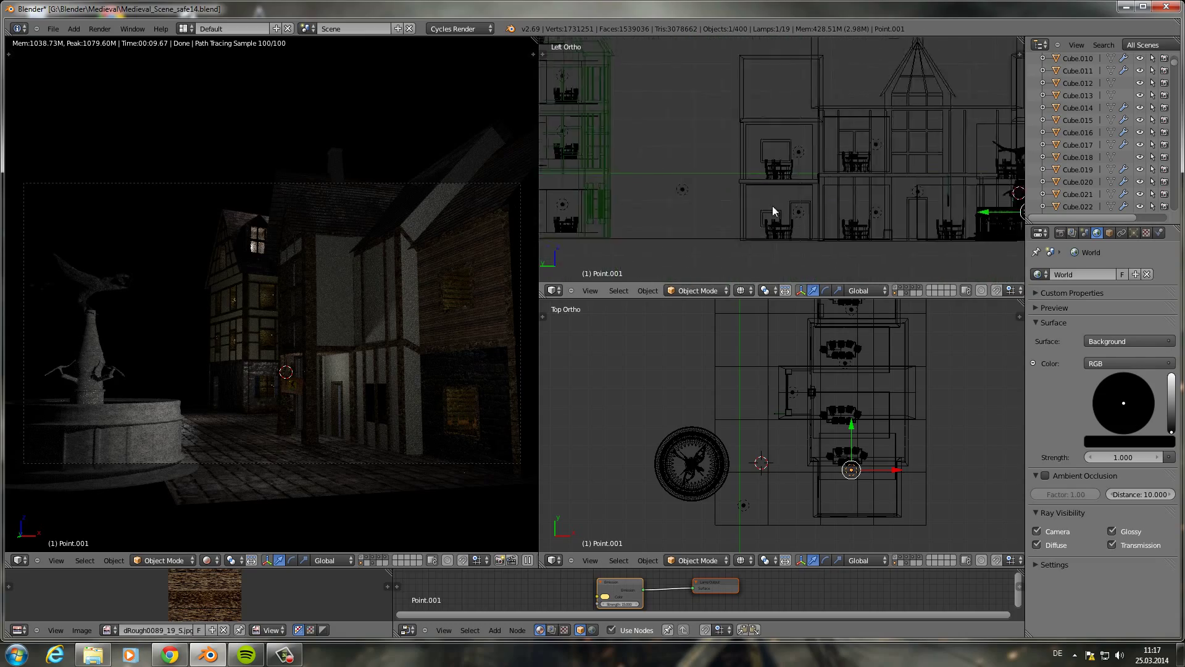
key("shift+d")
Place the new white lamp above and beside the fountain statue.
left_click(758, 131)
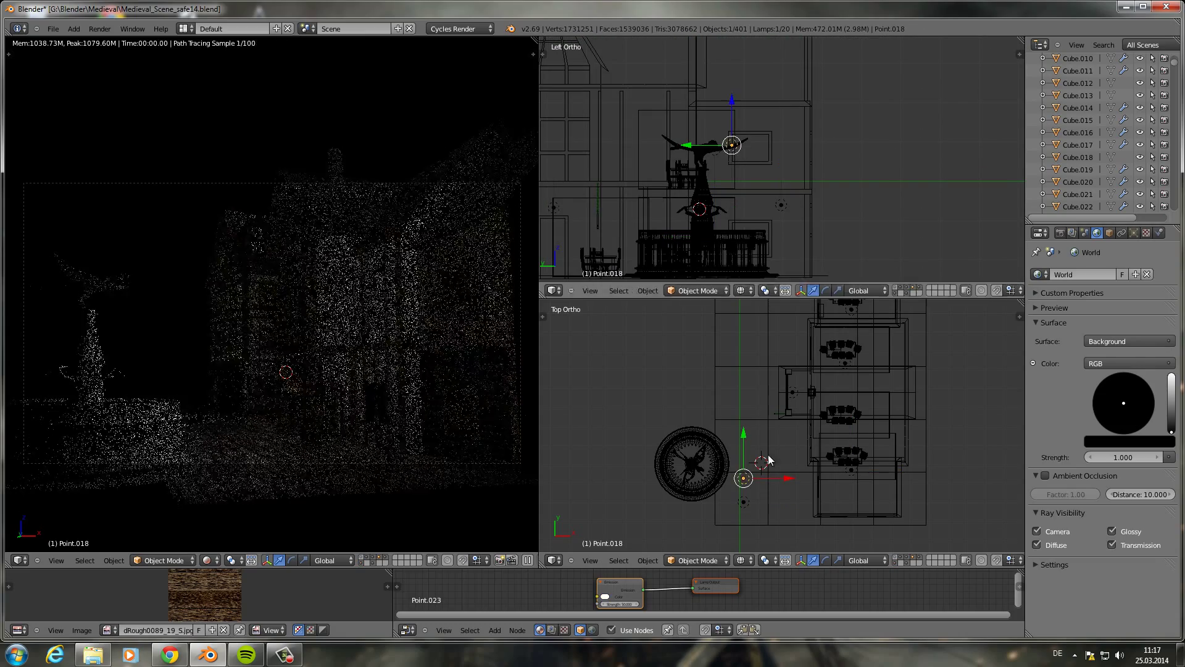
key("g")
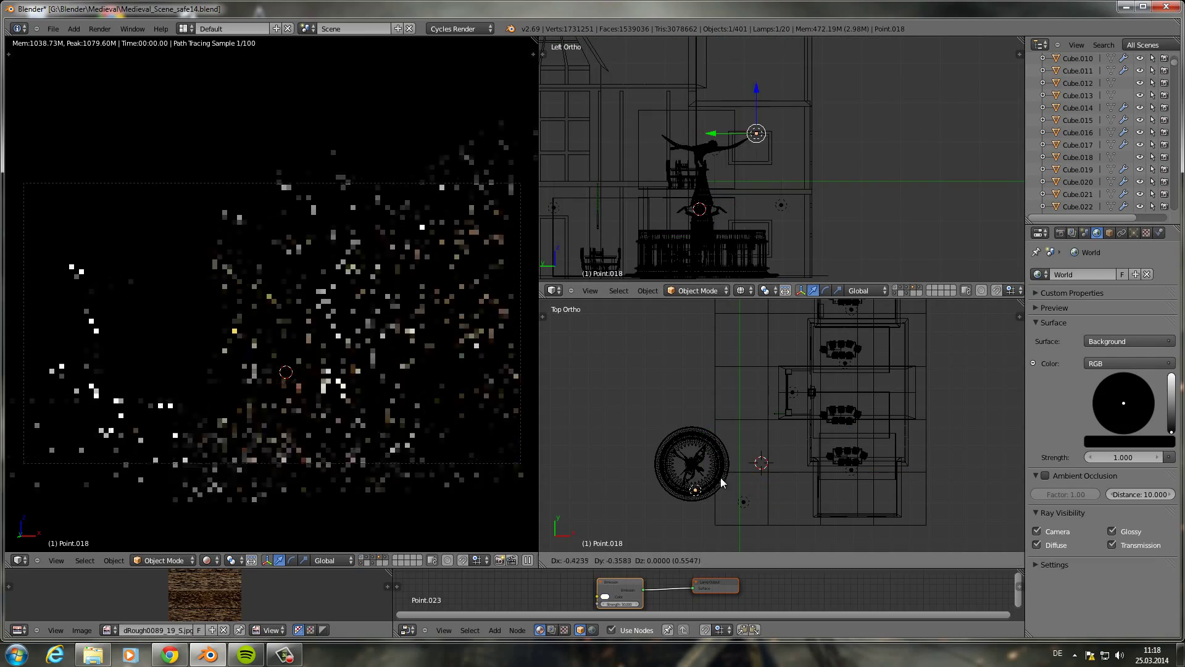
left_click(695, 483)
middle_click_drag(694, 483, 784, 410)
left_click(1133, 232)
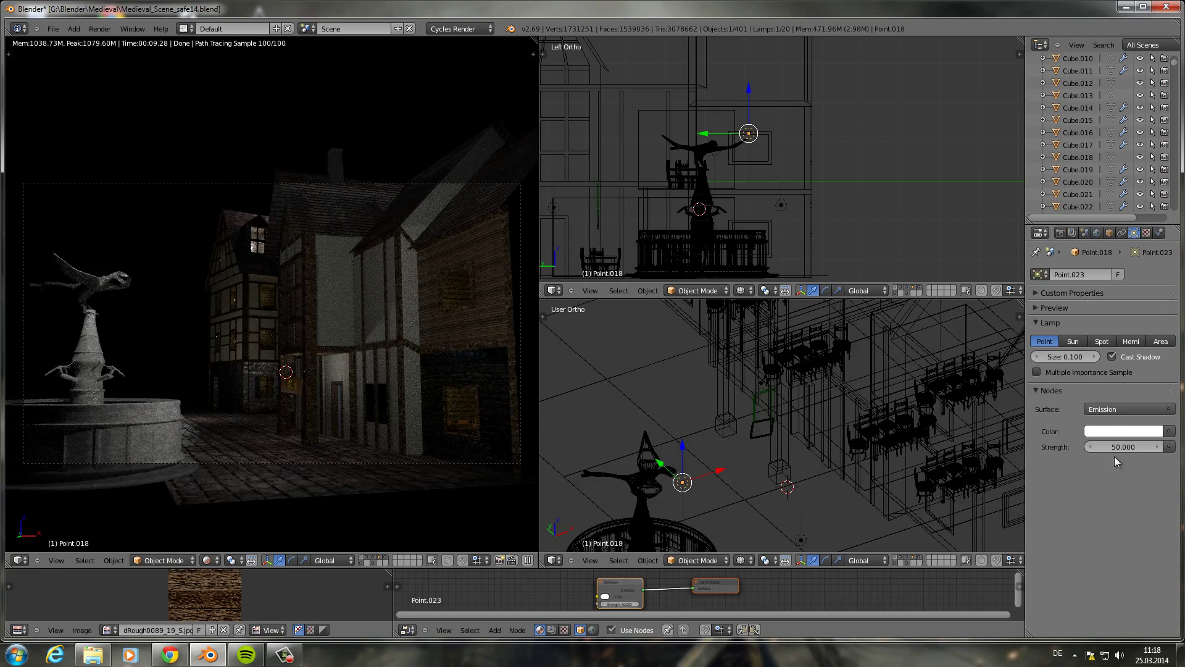
mouse_move(782, 497)
middle_mouse_down("shift")
mouse_move(793, 476)
mouse_move(804, 508)
middle_mouse_up("shift")
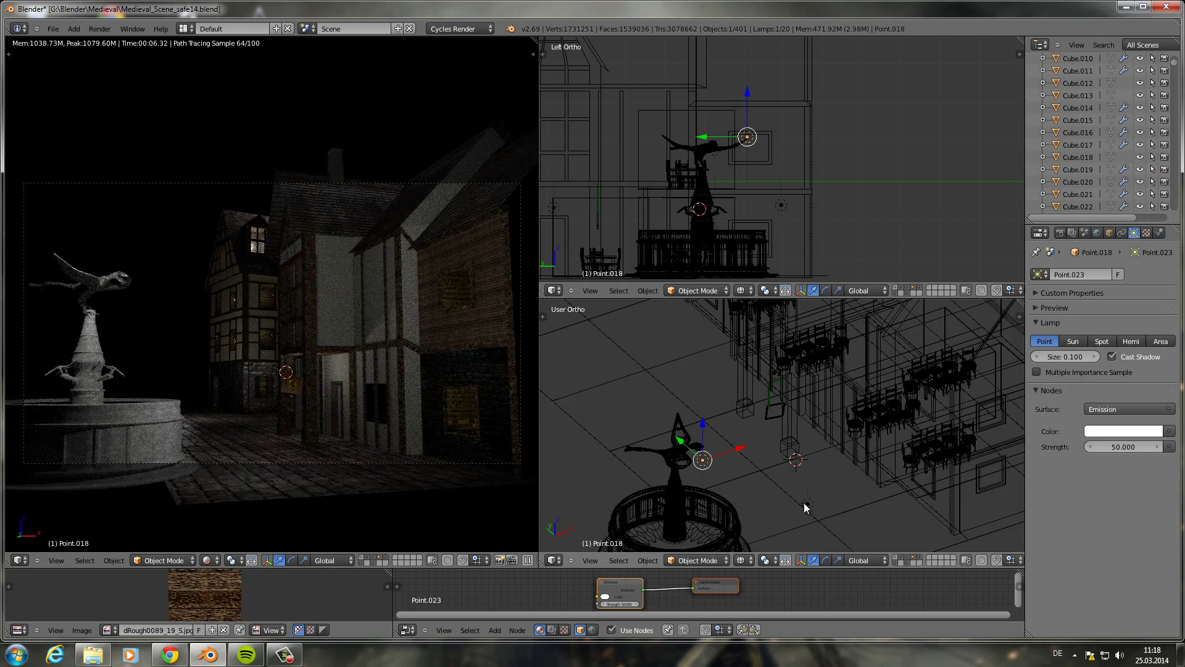
right_click(798, 499)
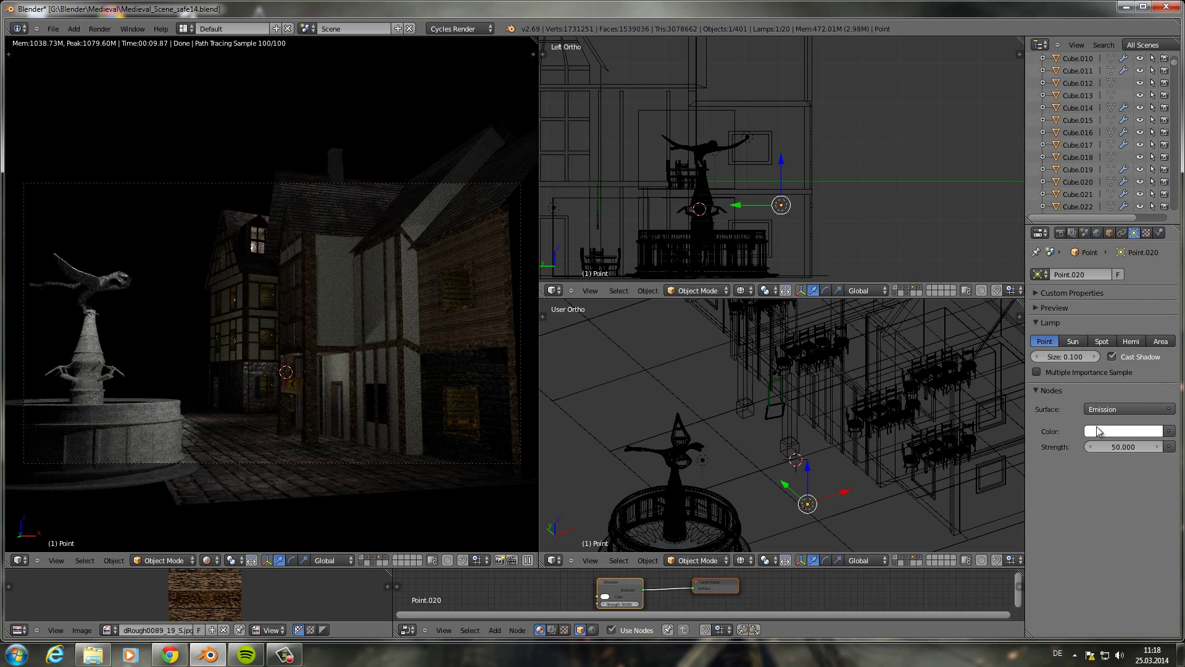
middle_click_drag(754, 135, 723, 232)
Give the Point.001 lamp a pale cream colour and strength 30.
right_click(723, 229)
left_click(1124, 430)
left_click(1090, 307)
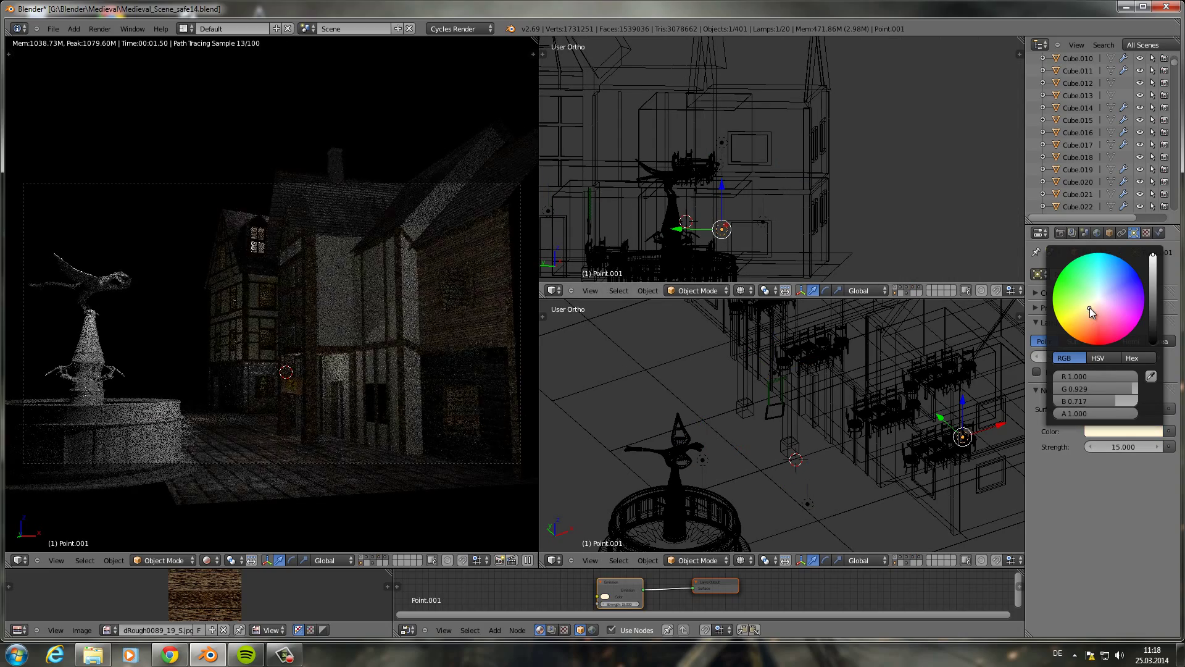
double_click(1123, 446)
type("30")
key("Return")
left_click(1111, 431)
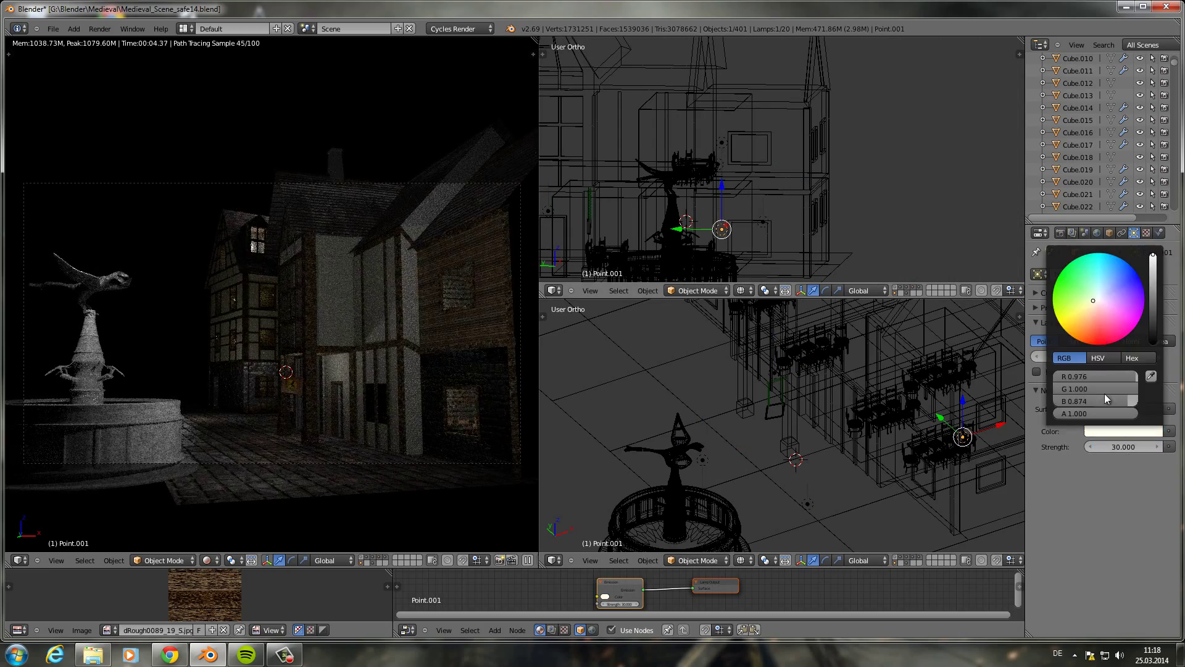
left_click(1123, 431)
left_click(1086, 272)
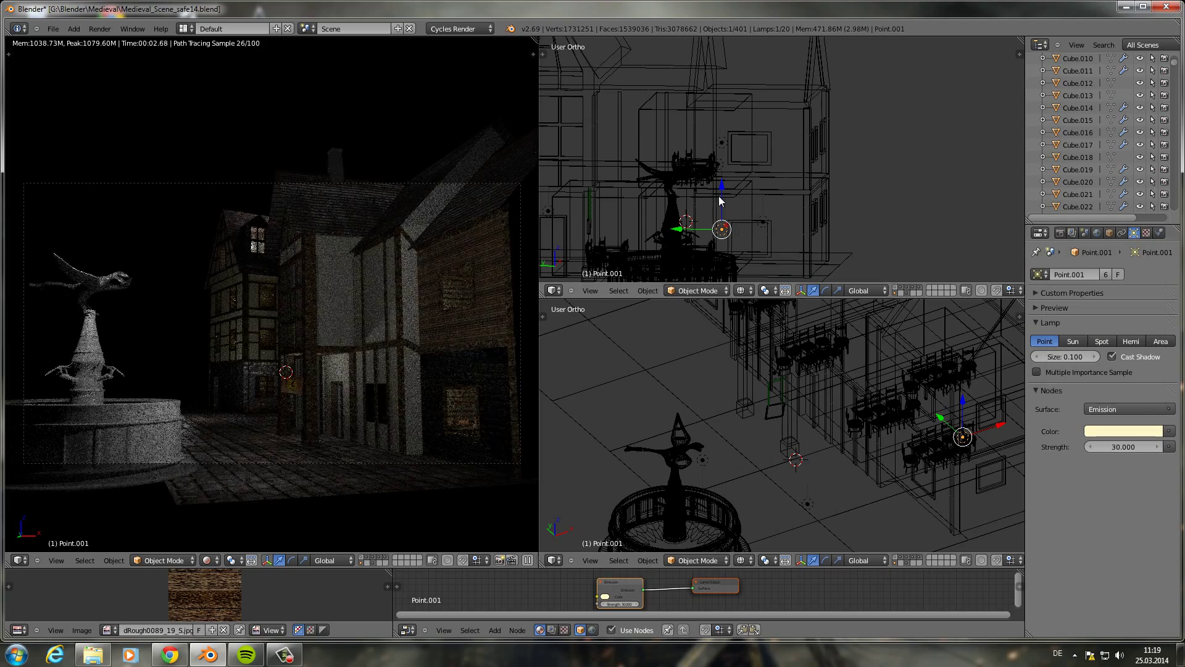
middle_click_drag(877, 203, 926, 291)
left_click(1124, 431)
Move the white lamp Point.017 to a new spot and duplicate it.
middle_click_drag(864, 203, 738, 202, "shift")
right_click(676, 220)
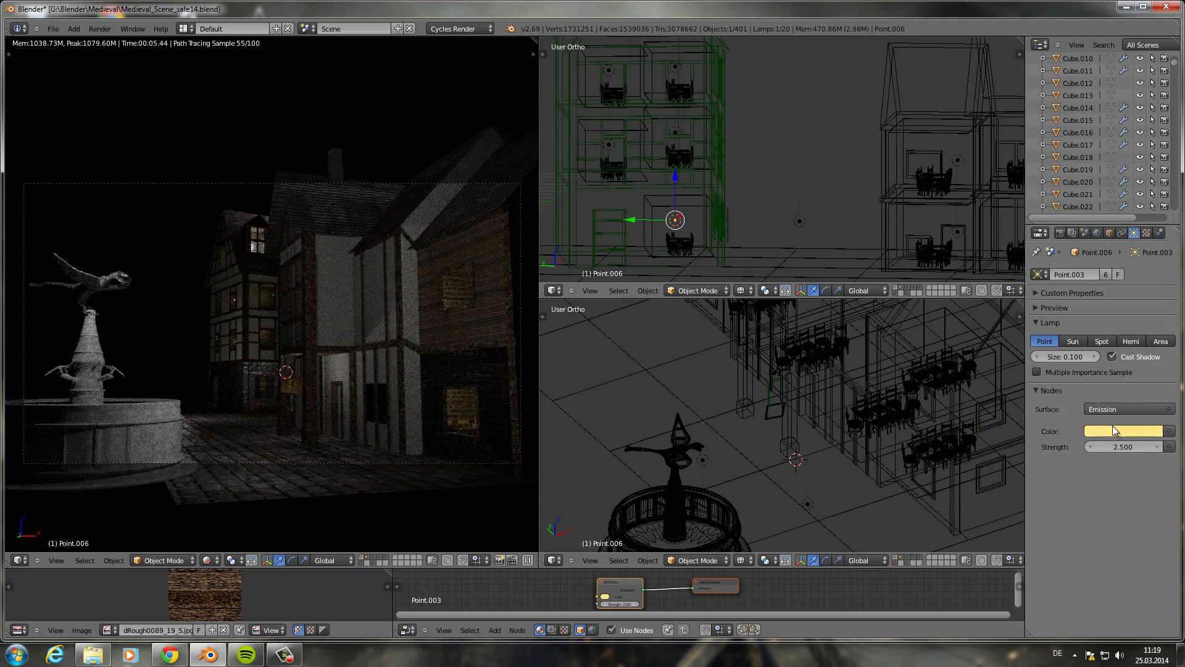
left_click(1123, 431)
right_click(765, 236)
key("KP_7")
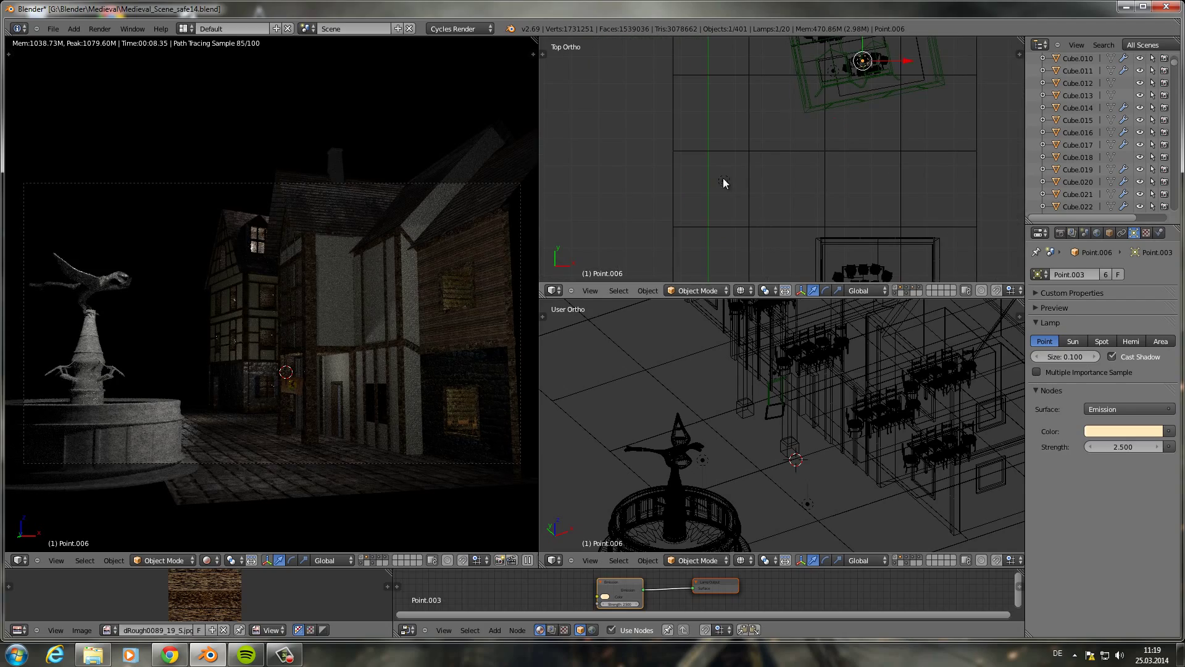
key("g")
left_click(808, 163)
key("shift+d")
left_click(824, 197)
middle_click_drag(825, 197, 810, 168, "shift")
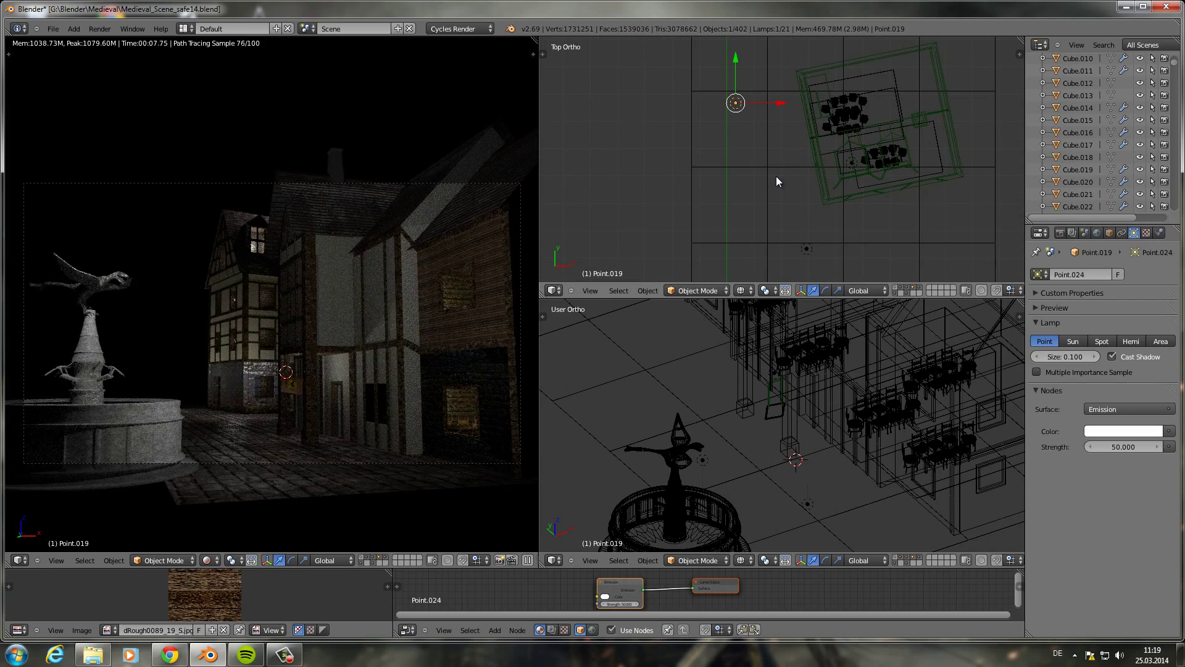
Switch the upper view to solid shading and join the two right-hand views.
mouse_move(790, 206)
middle_mouse_down()
mouse_move(852, 155)
mouse_move(860, 188)
middle_mouse_up()
key("z")
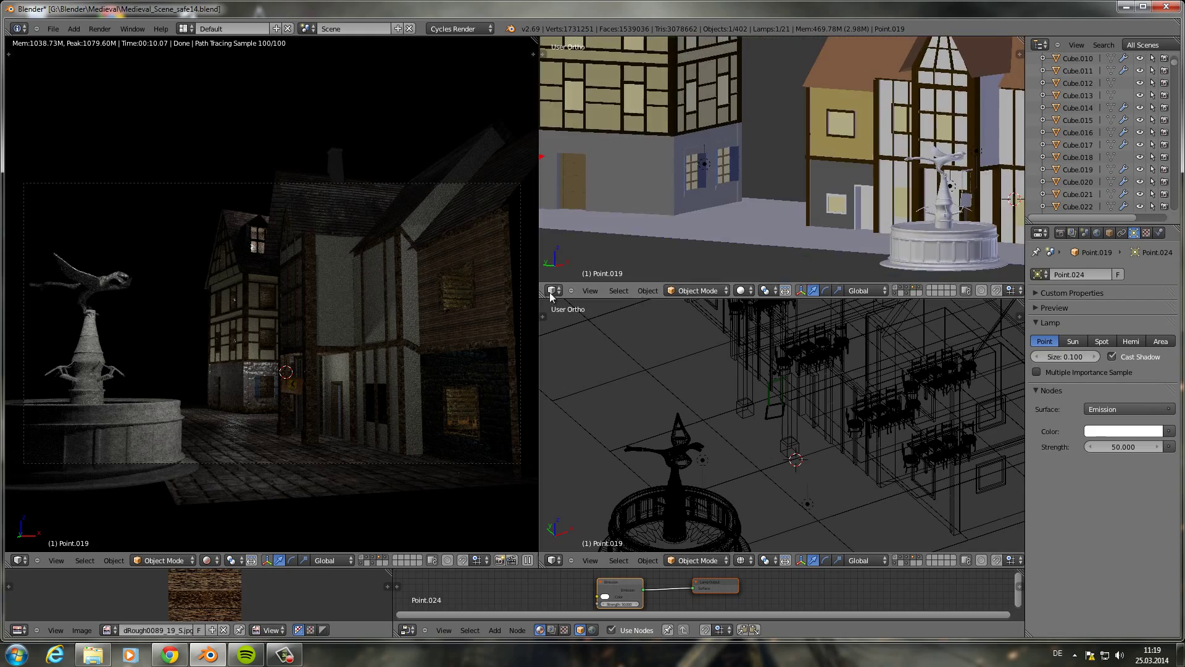
left_click_drag(549, 291, 779, 314)
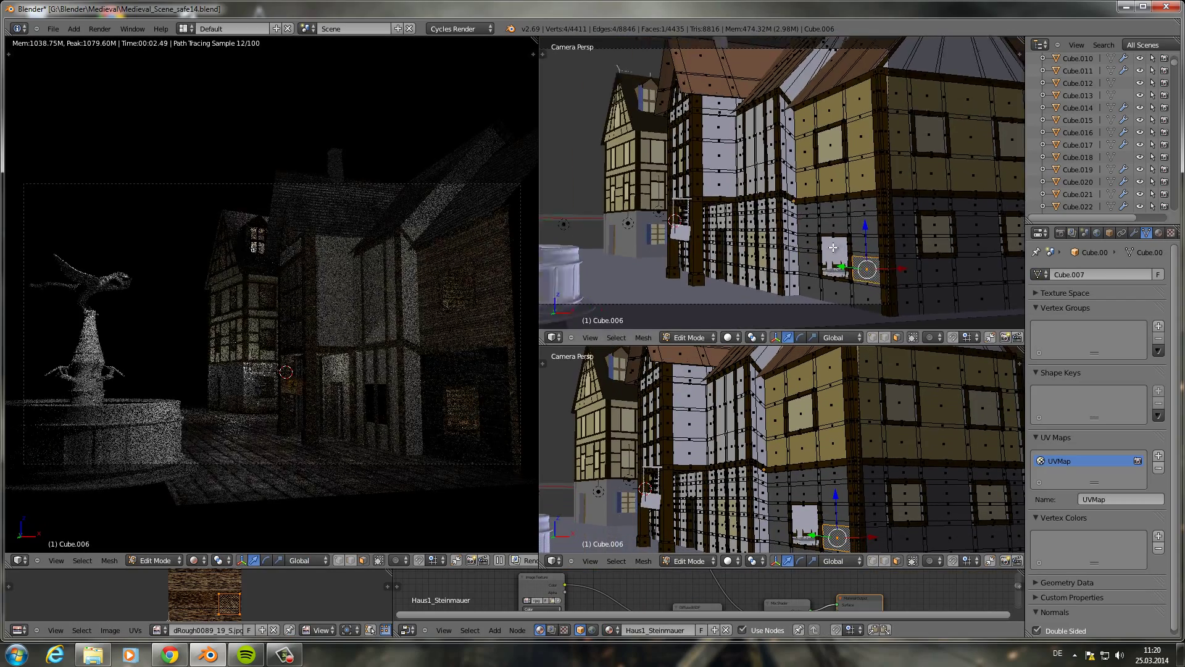
Turn the lower area into the material node editor and frame the texture nodes.
key("Home")
left_click(553, 561)
left_click(593, 425)
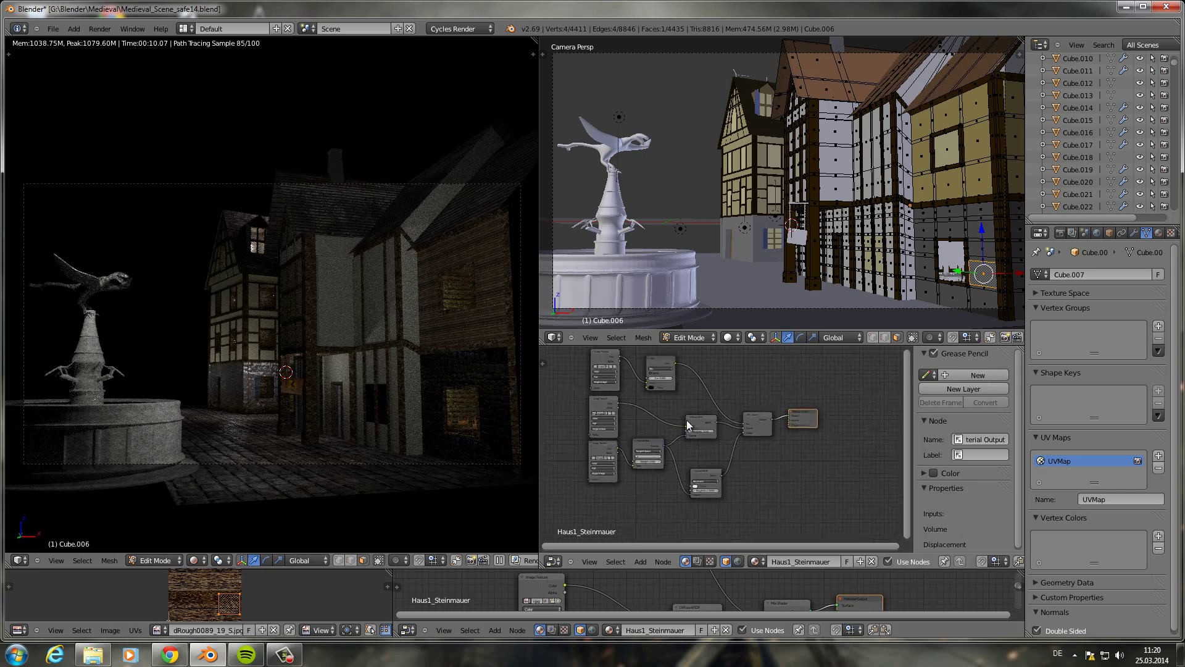
scroll(763, 443, "up", 3)
middle_click_drag(762, 444, 651, 469)
middle_click_drag(739, 497, 687, 374)
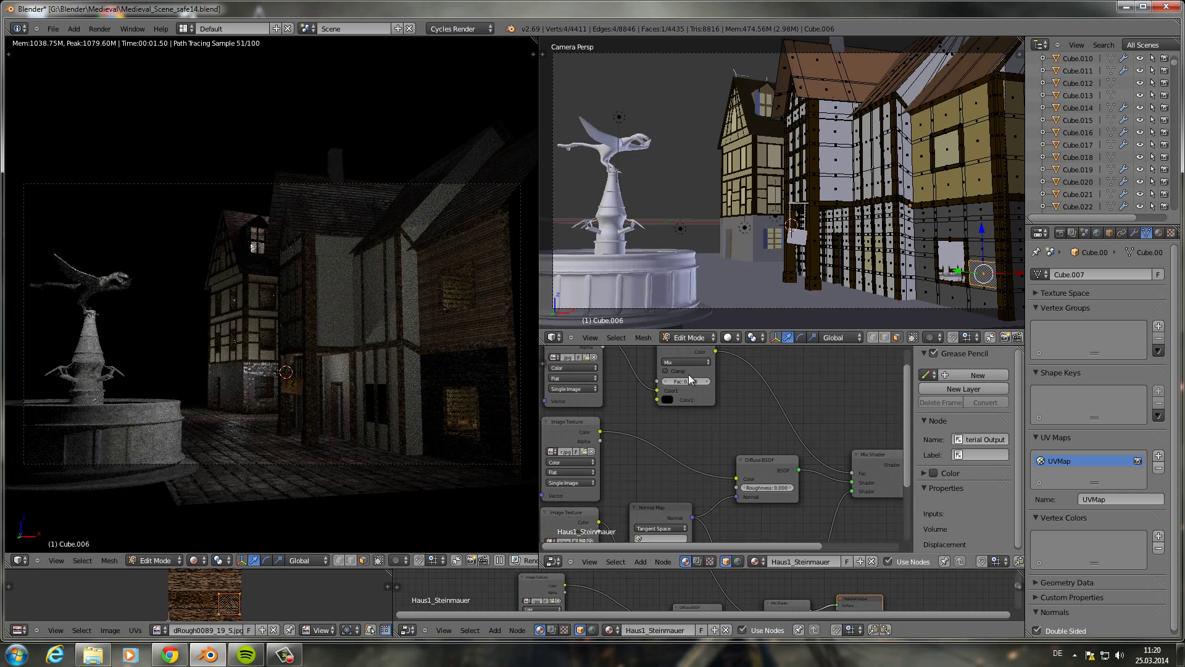
mouse_move(698, 505)
middle_mouse_down()
mouse_move(706, 486)
mouse_move(675, 432)
mouse_move(735, 432)
middle_mouse_up()
Warm the Haus1 Mix colour to G 0.774, B 0.608, then select the ground plane.
right_click(949, 185)
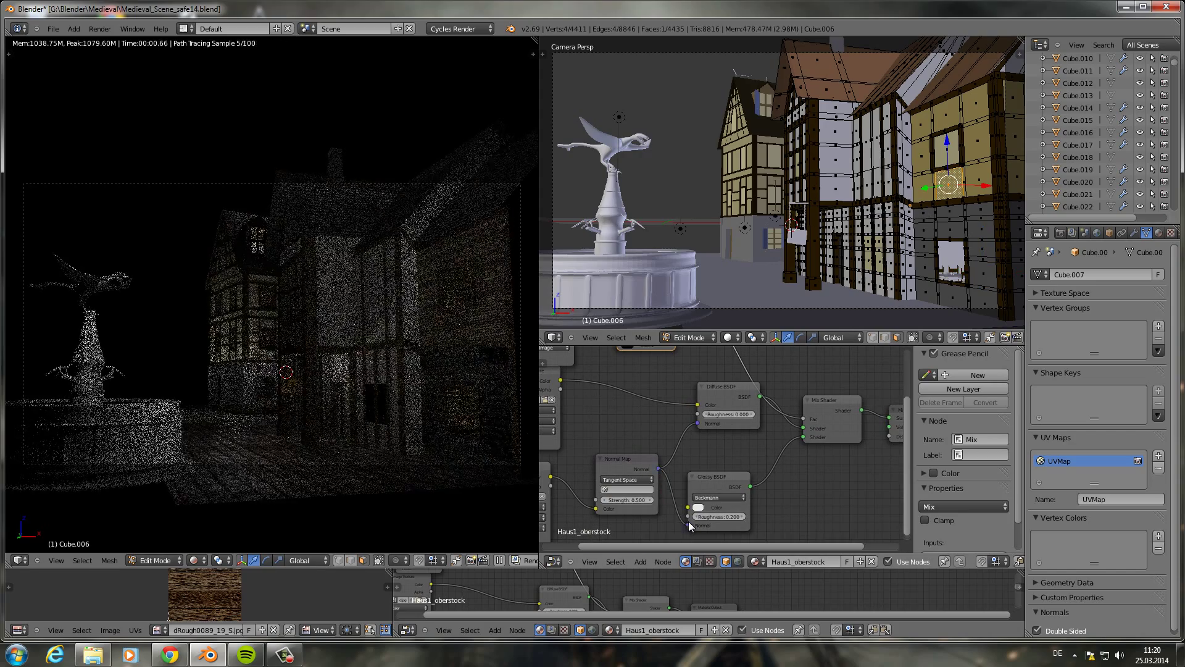
mouse_move(617, 469)
middle_mouse_down()
mouse_move(747, 503)
mouse_move(784, 441)
middle_mouse_up()
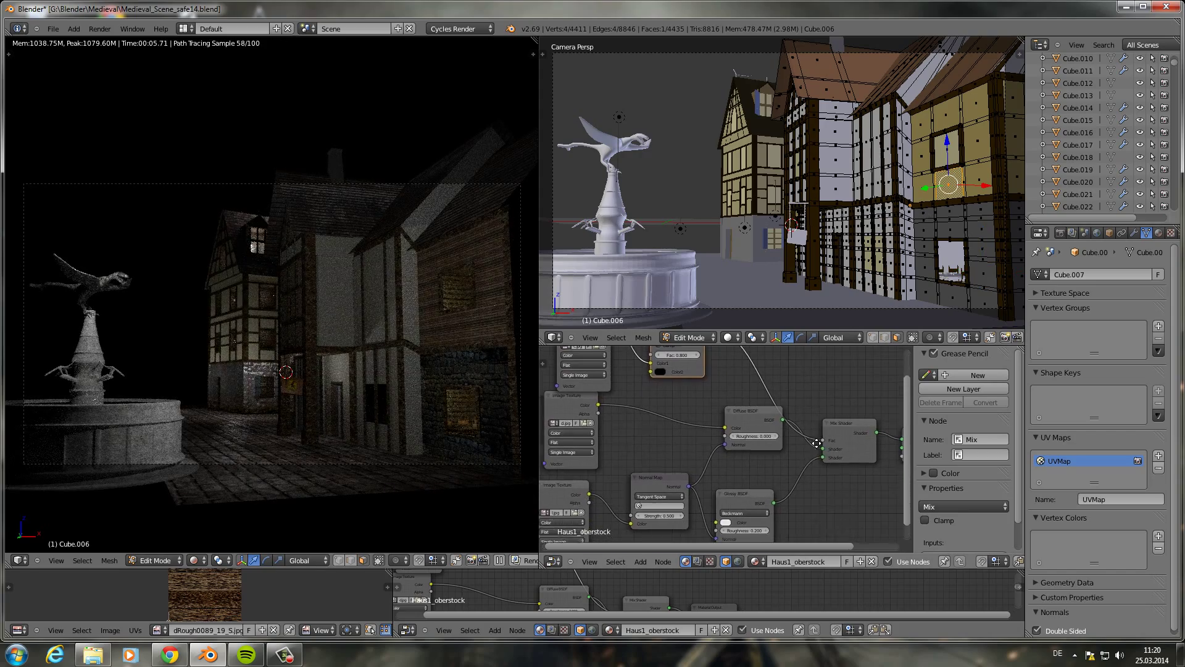
right_click(830, 194)
left_click(744, 361)
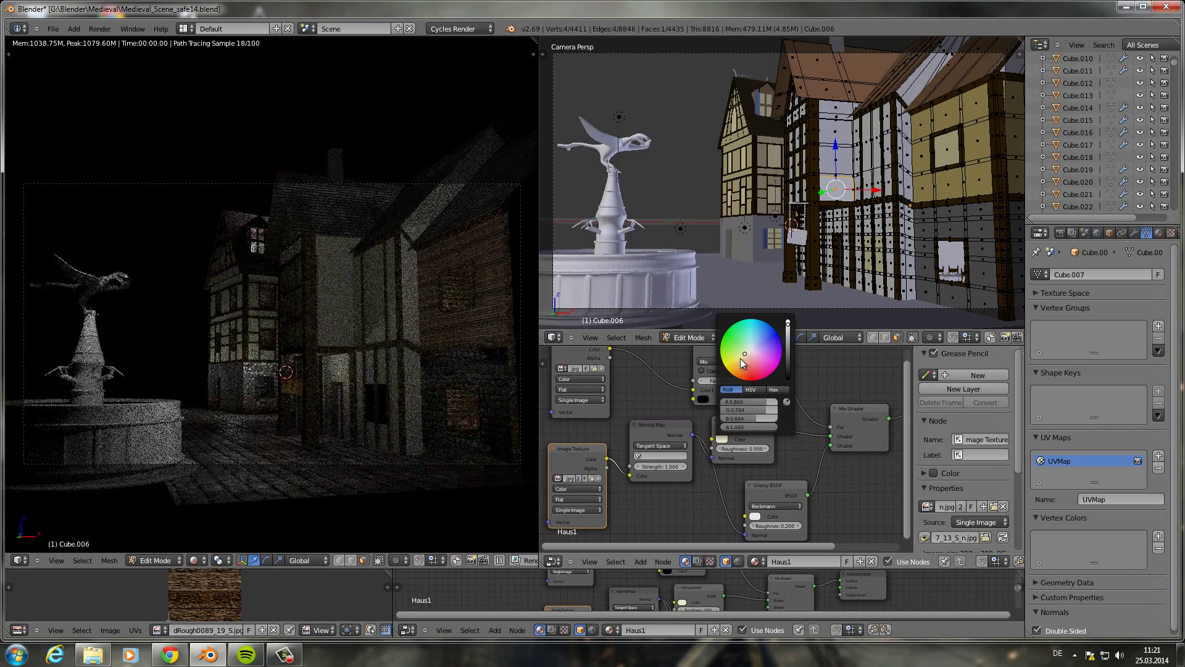
left_click_drag(741, 360, 746, 355)
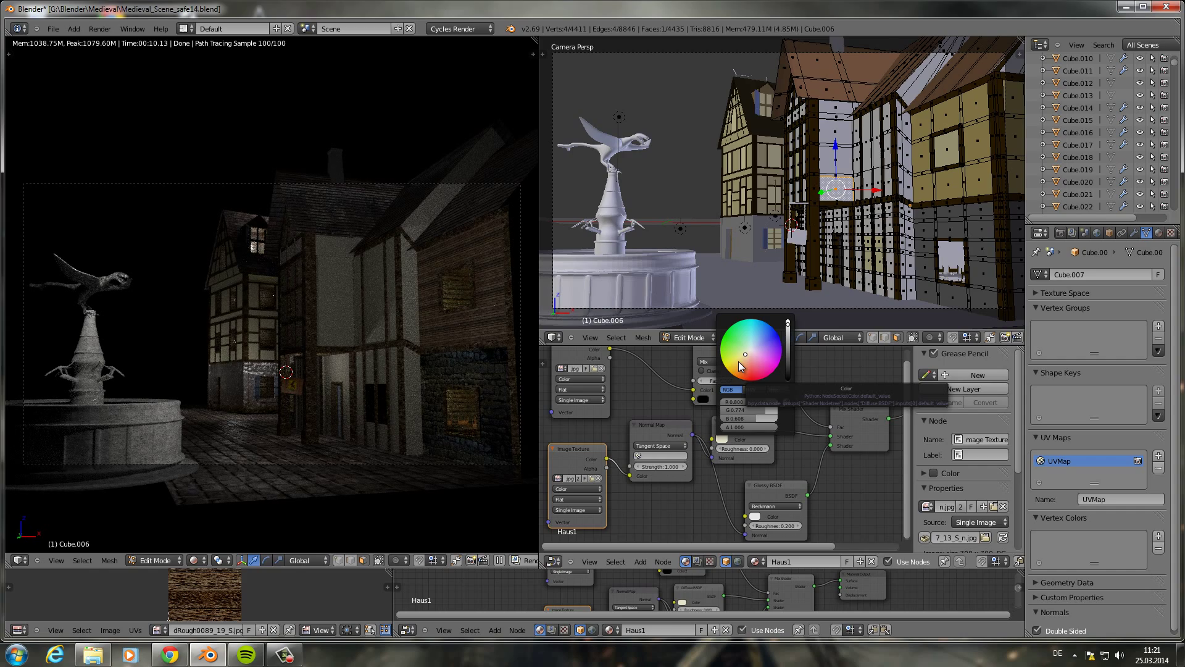
key("Tab")
right_click(757, 287)
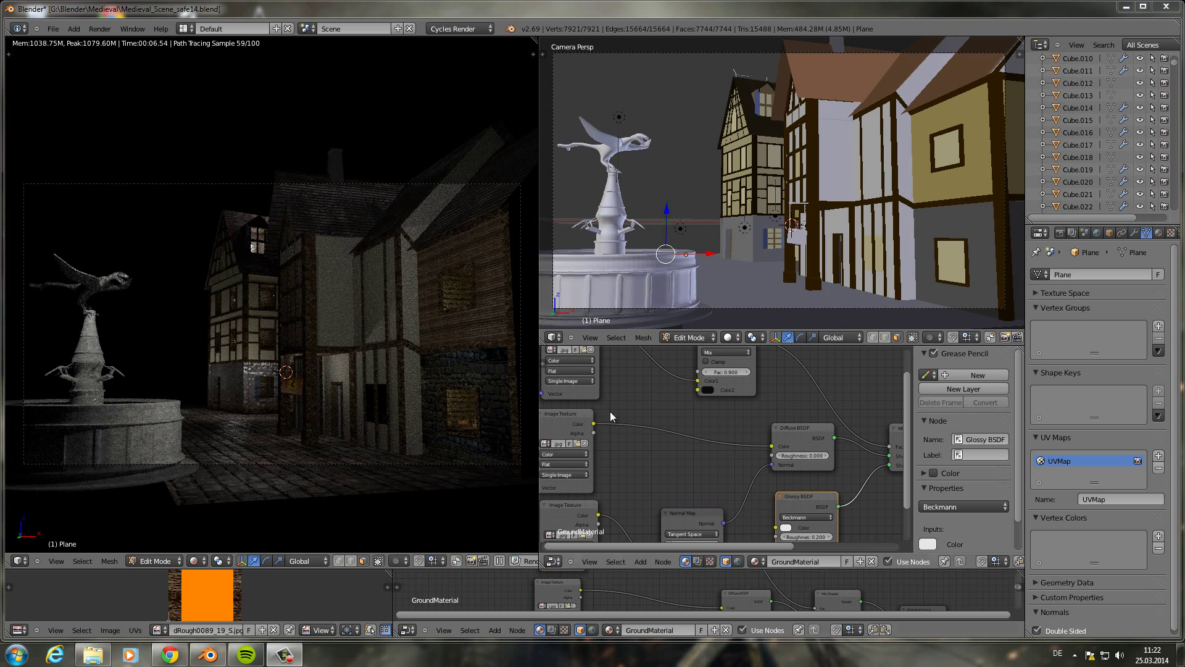
In an orthographic view, select the ground plane in object mode.
key("KP_5")
middle_click_drag(741, 284, 787, 283)
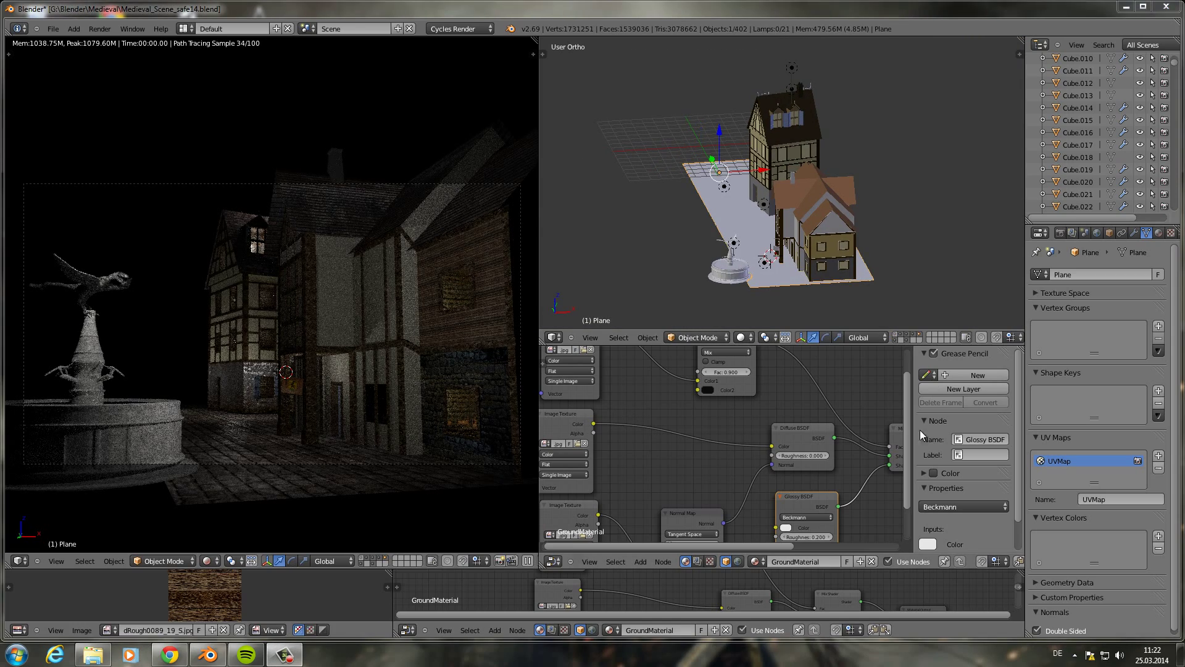
key("Tab")
scroll(730, 234, "up", 3)
right_click(757, 253)
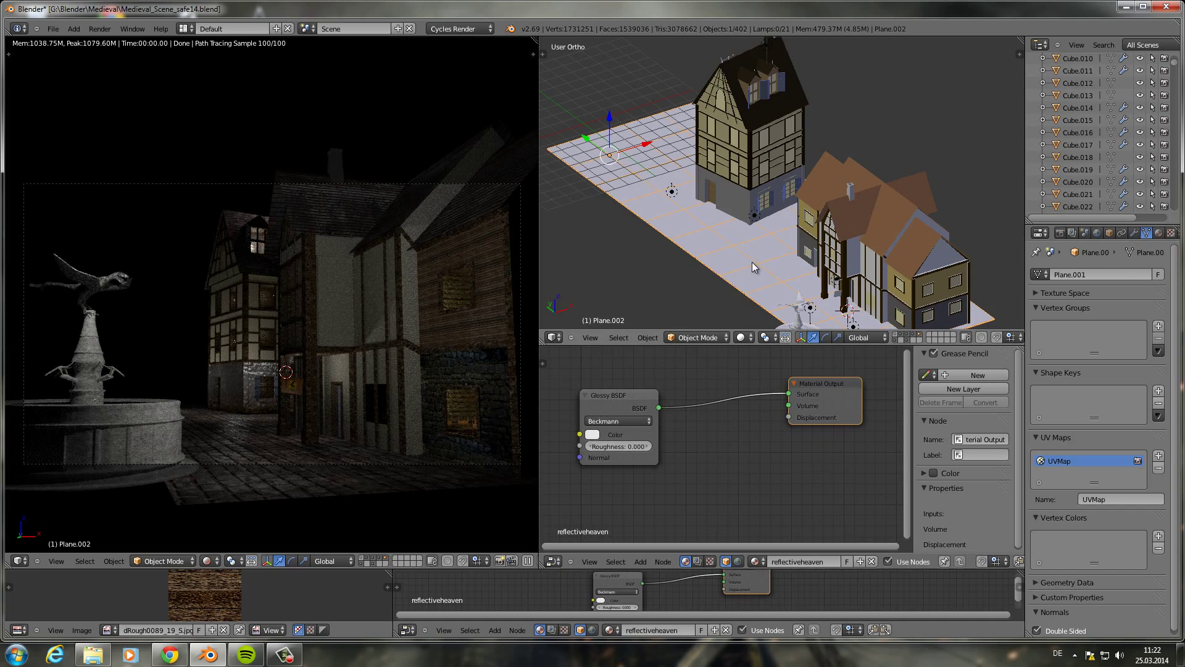
right_click(752, 261)
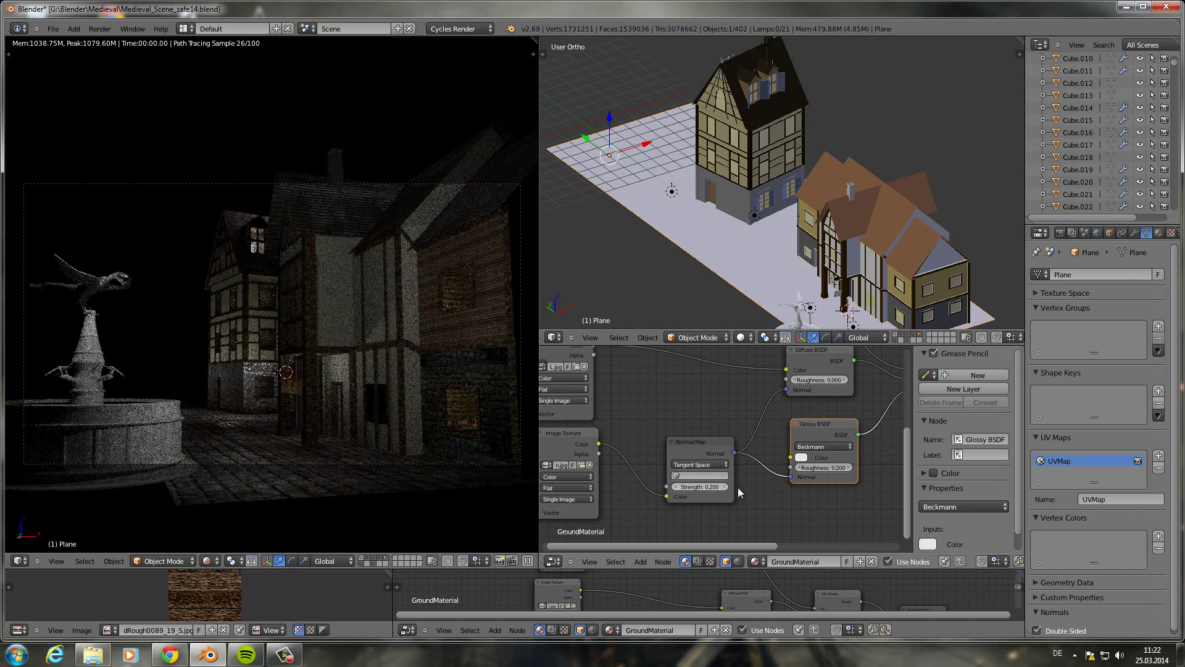
Set the GroundMaterial Glossy roughness to 0.05 and Mix factor to 0.5.
scroll(740, 491, "down", 2)
mouse_move(741, 490)
middle_mouse_down()
mouse_move(709, 432)
mouse_move(667, 444)
middle_mouse_up()
mouse_move(681, 512)
left_mouse_down()
mouse_move(654, 512)
mouse_move(686, 516)
left_mouse_up()
left_click(599, 359)
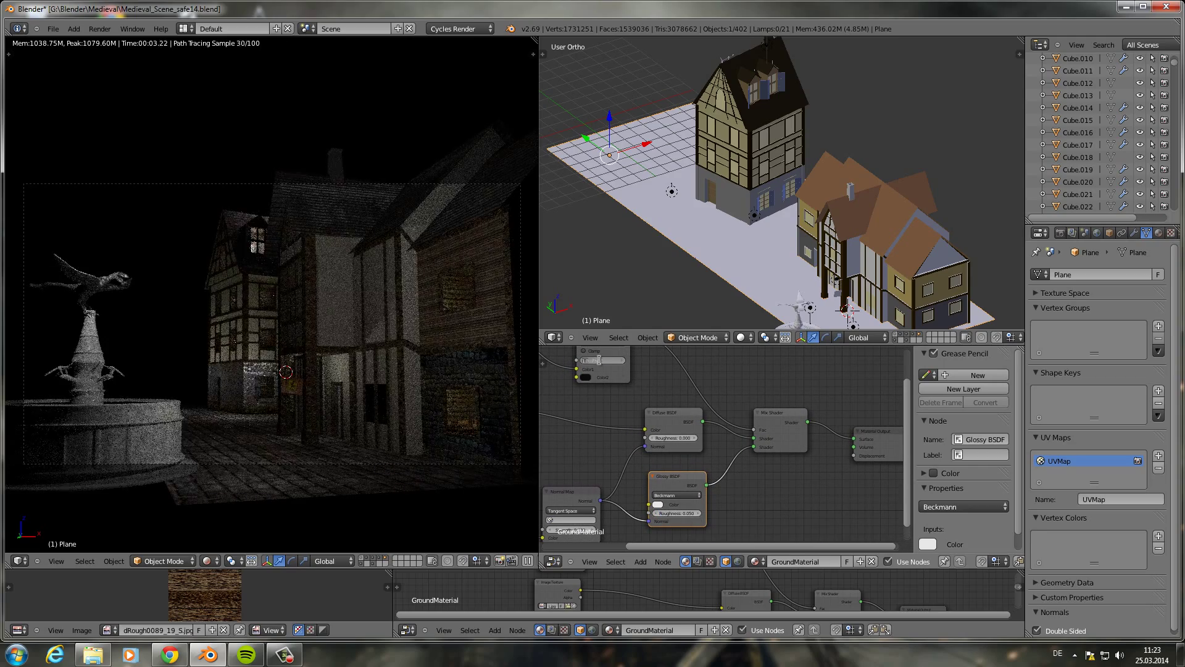
type("0")
key("Return")
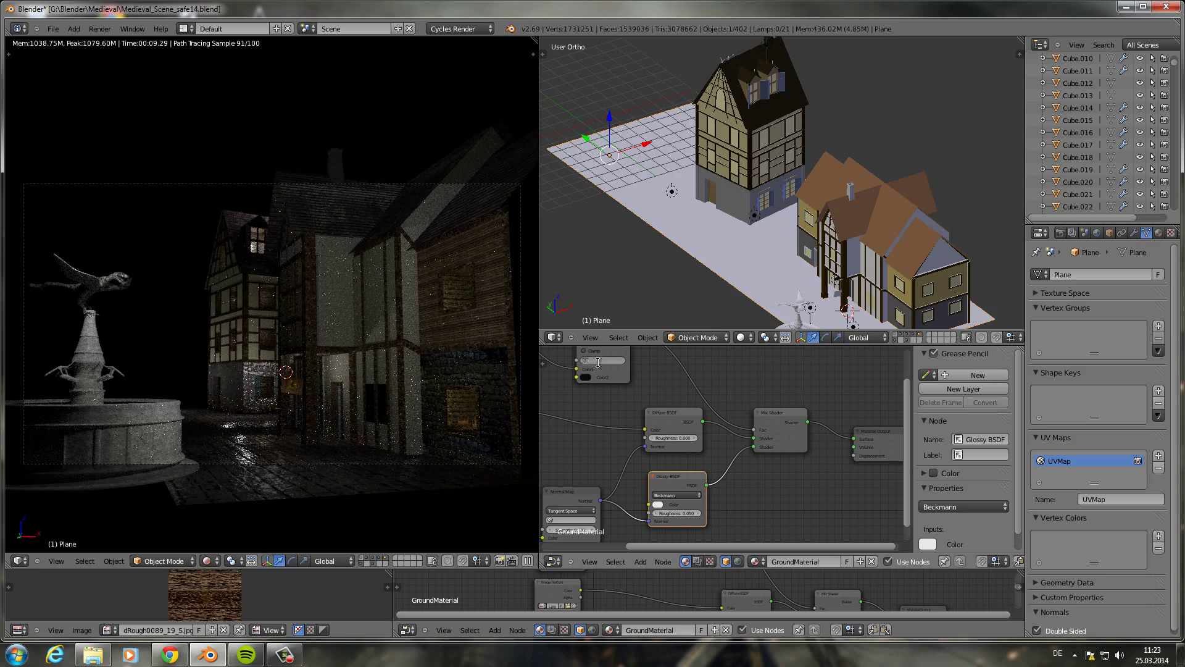
key("Return")
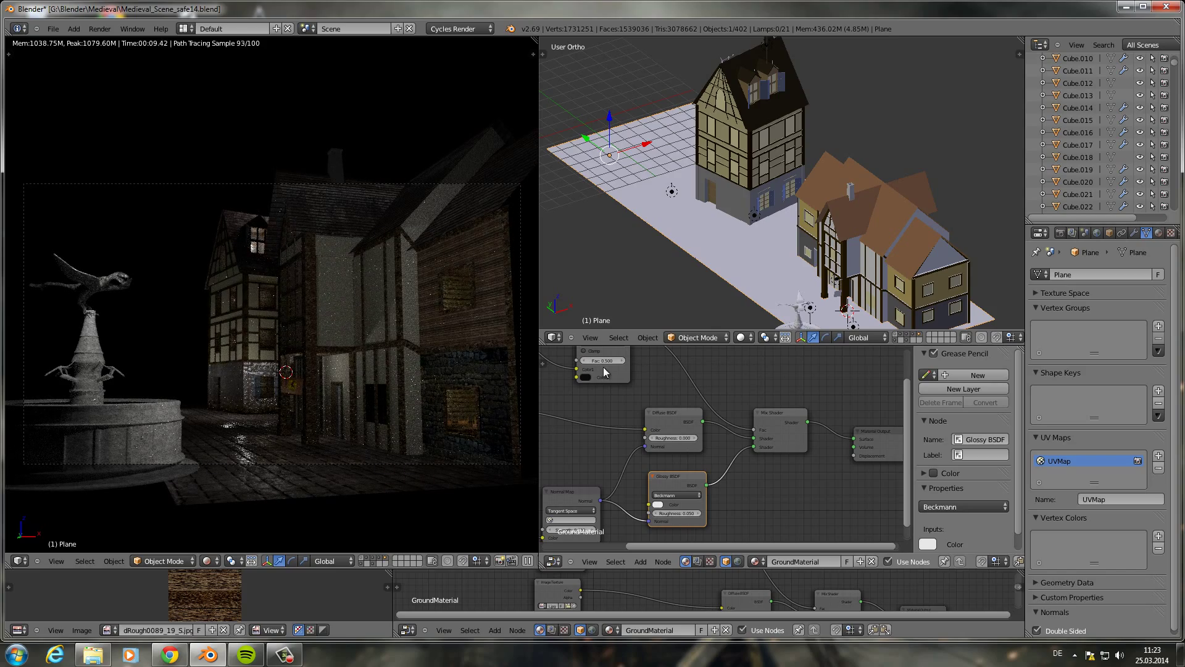
Select the window mesh Cube.006 to show its Haus1_Fenster material.
left_click(207, 560)
scroll(860, 262, "up", 3)
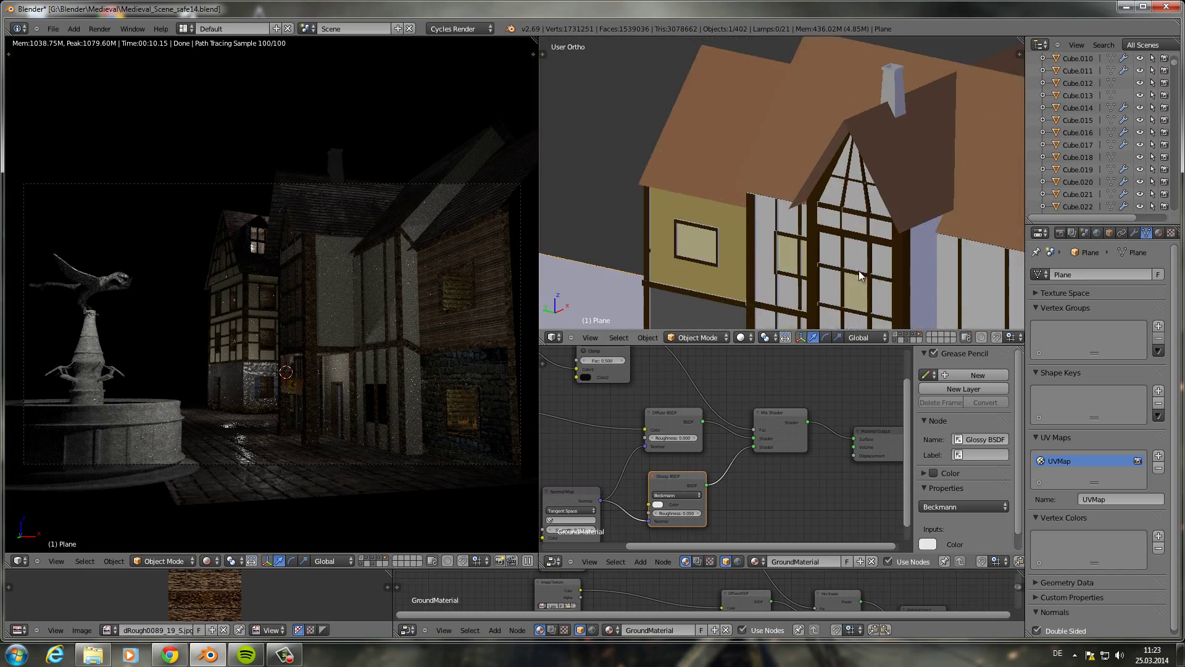
right_click(858, 269)
scroll(858, 270, "up", 3)
In wireframe view, select a point lamp inside the house.
key("z")
scroll(828, 256, "down", 3)
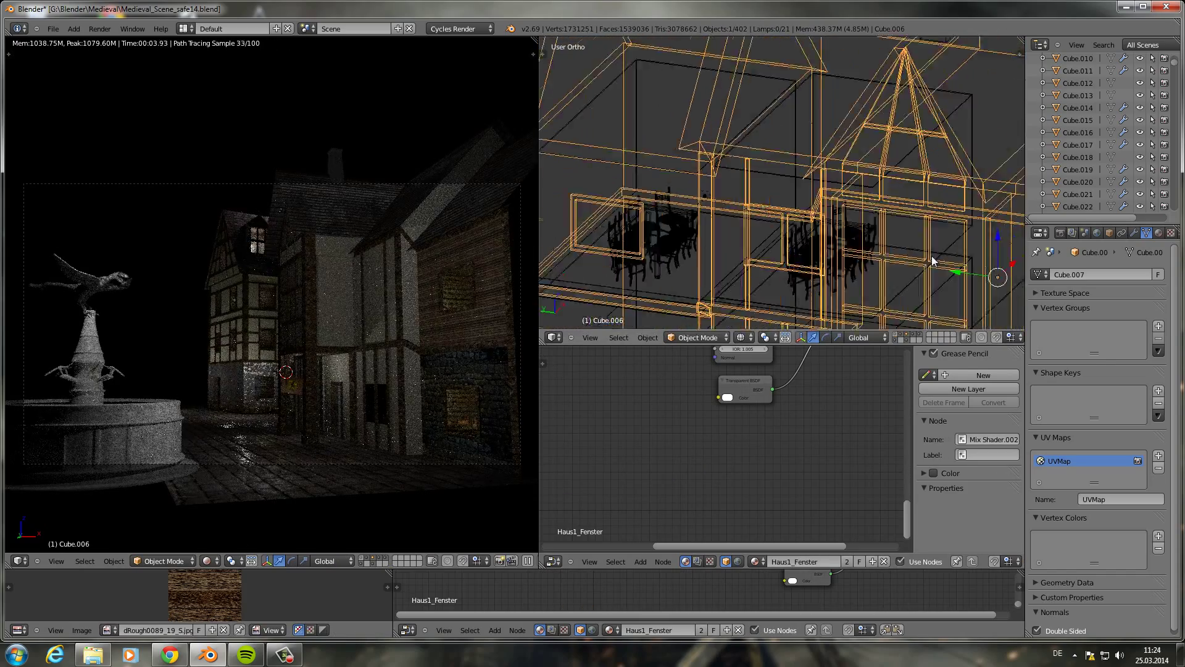
scroll(833, 185, "down", 2)
right_click(830, 179)
key("KP_7")
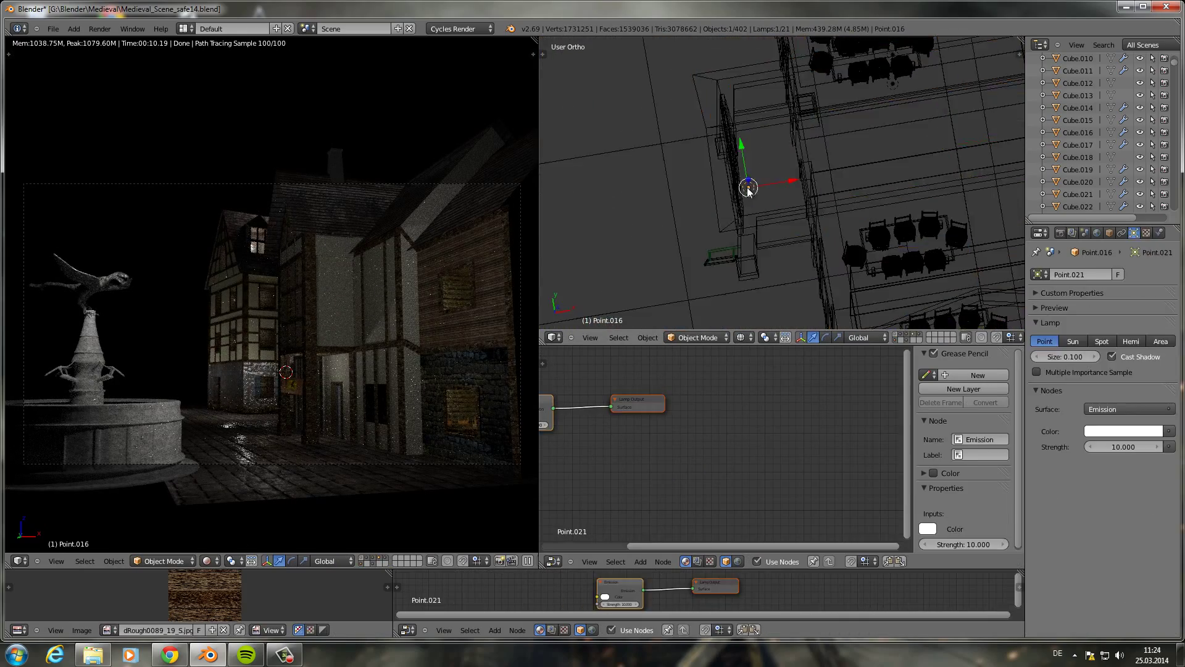
middle_click_drag(895, 147, 809, 242)
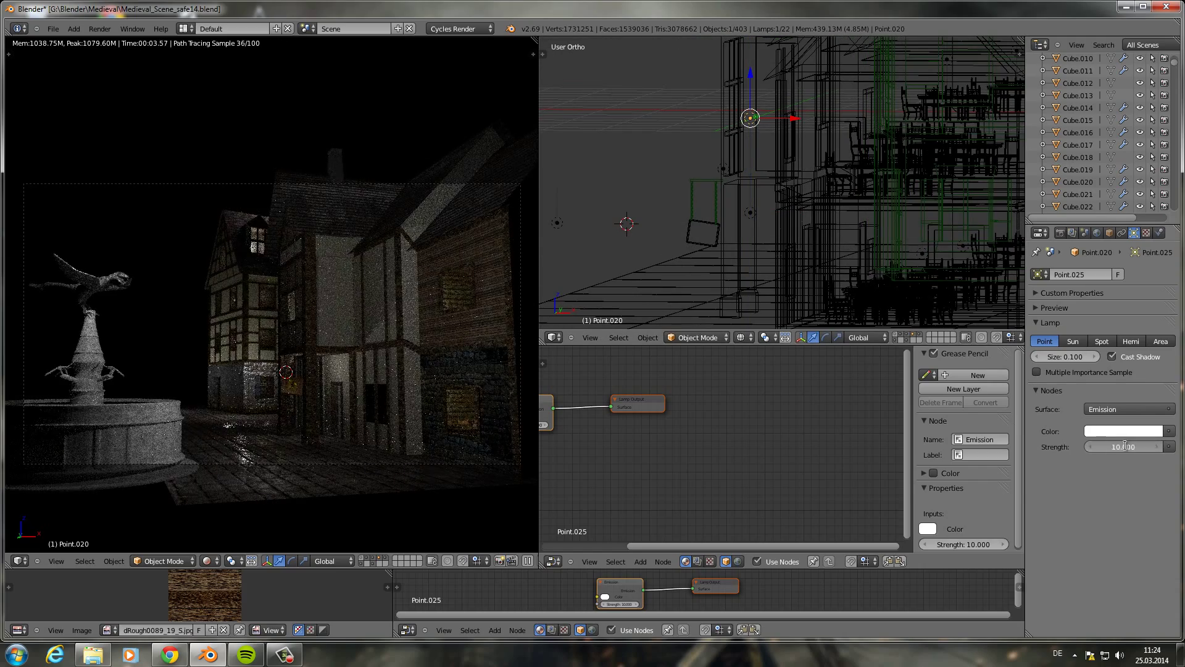
Give the lamp emission strength 15 and raise it higher inside the house.
left_click(1124, 446)
type("15")
key("Return")
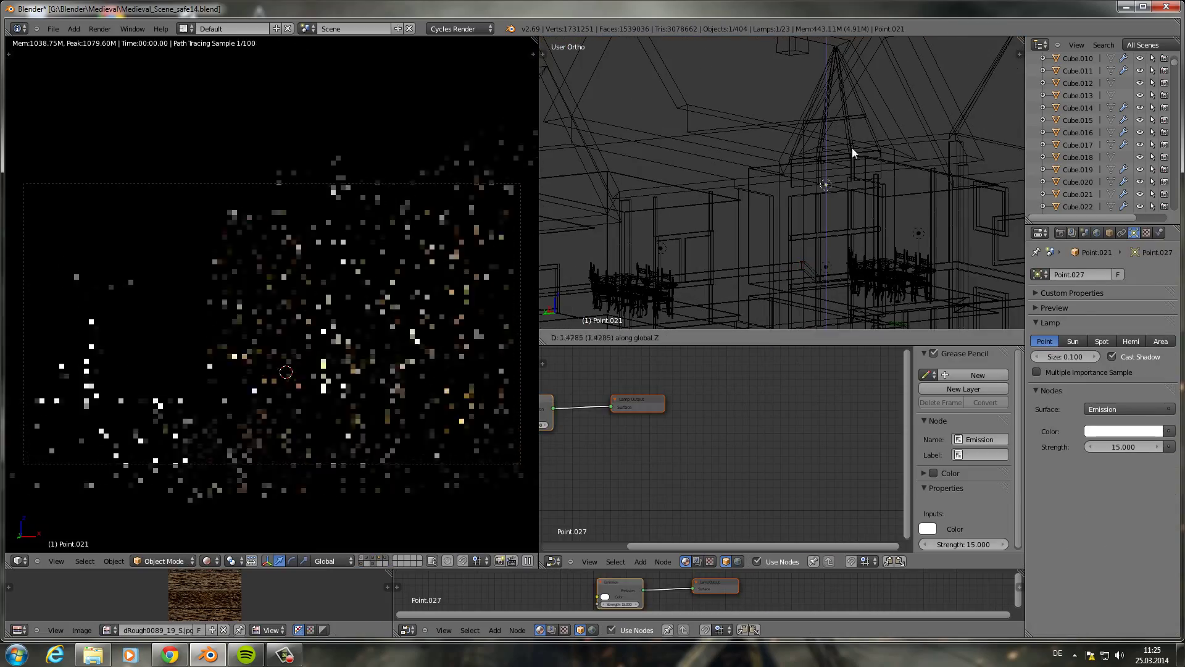
left_click(878, 154)
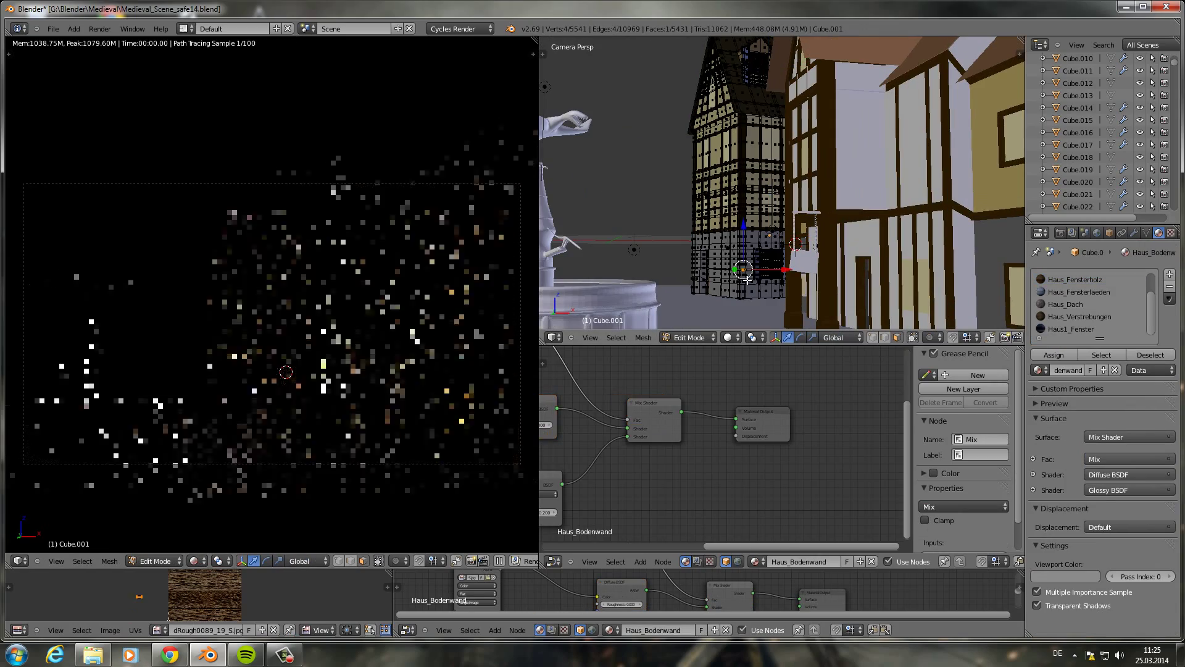
right_click(751, 289)
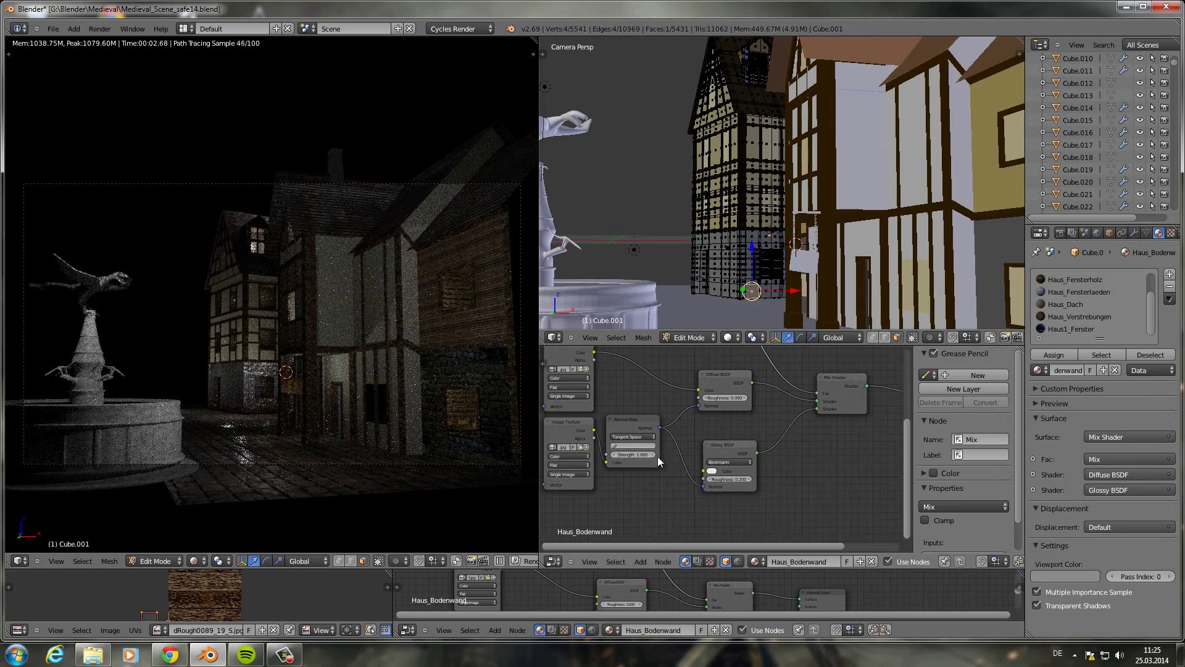
On the roof material, add an Image Texture loading RooftilesCeramicOld0111_4_M_n.jpg.
middle_click_drag(549, 488, 621, 460)
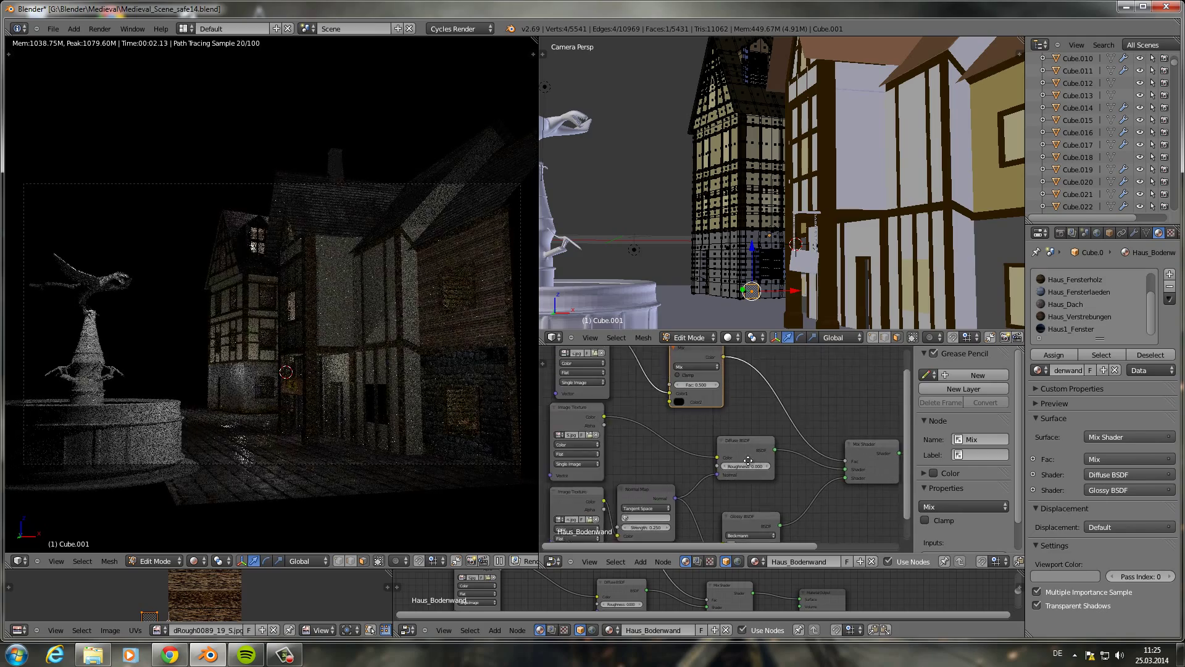
middle_click_drag(716, 431, 748, 527)
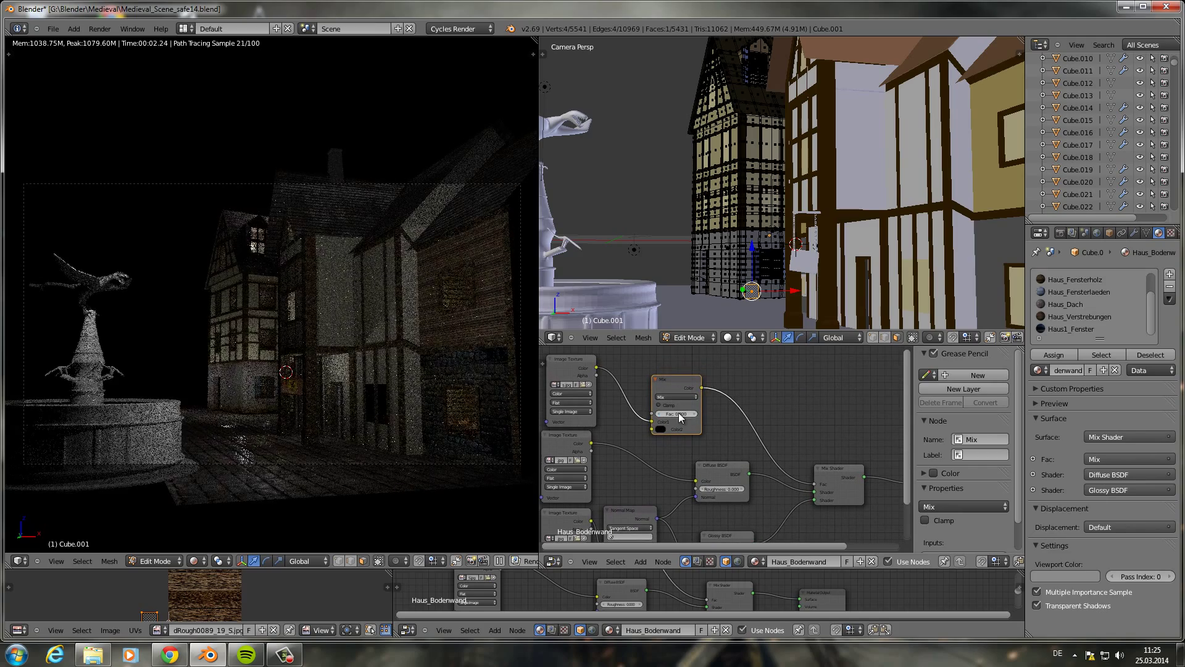
scroll(730, 424, "down", 2)
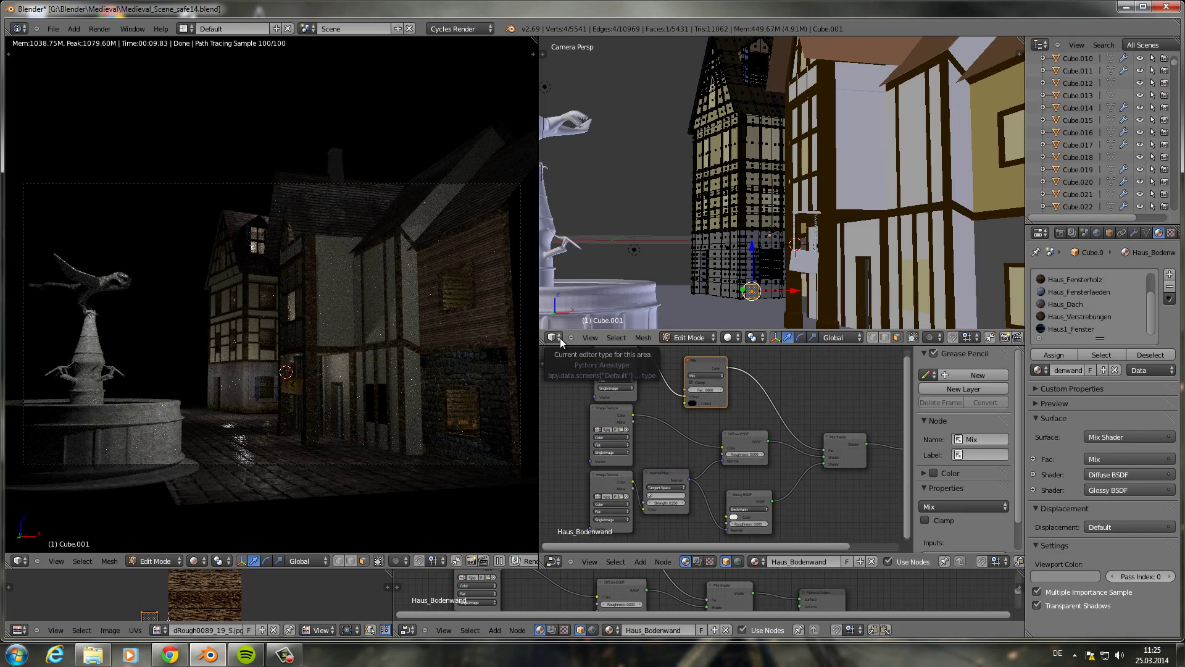
right_click(730, 148)
key("shift+a")
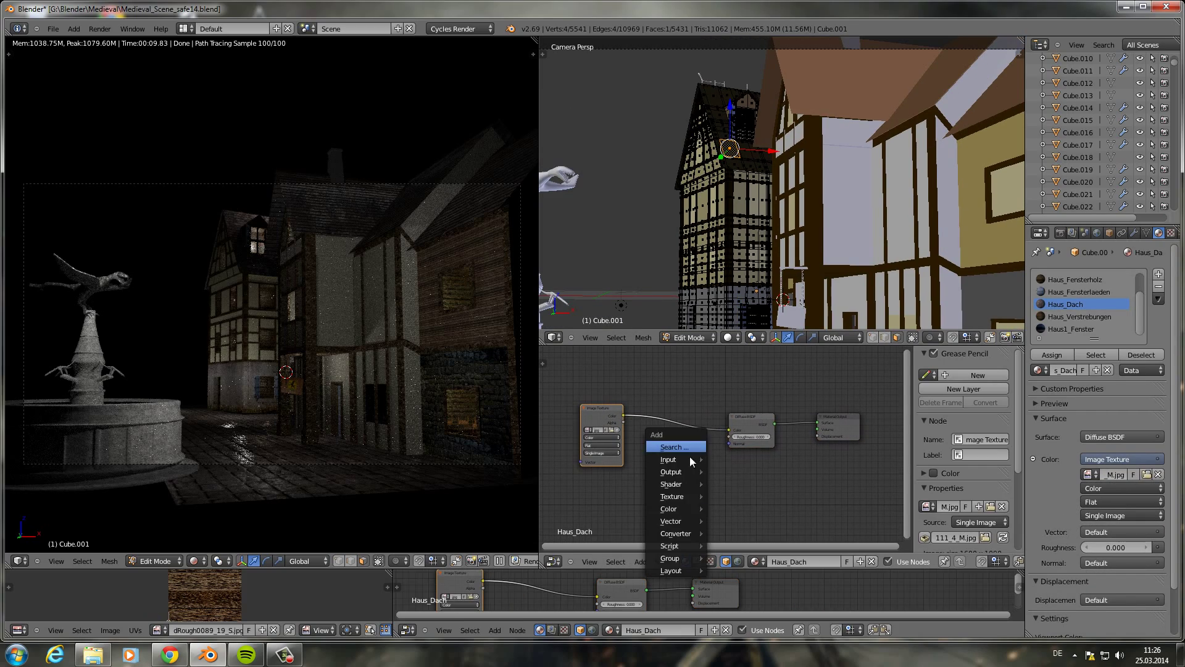
left_click(741, 379)
left_click(604, 463)
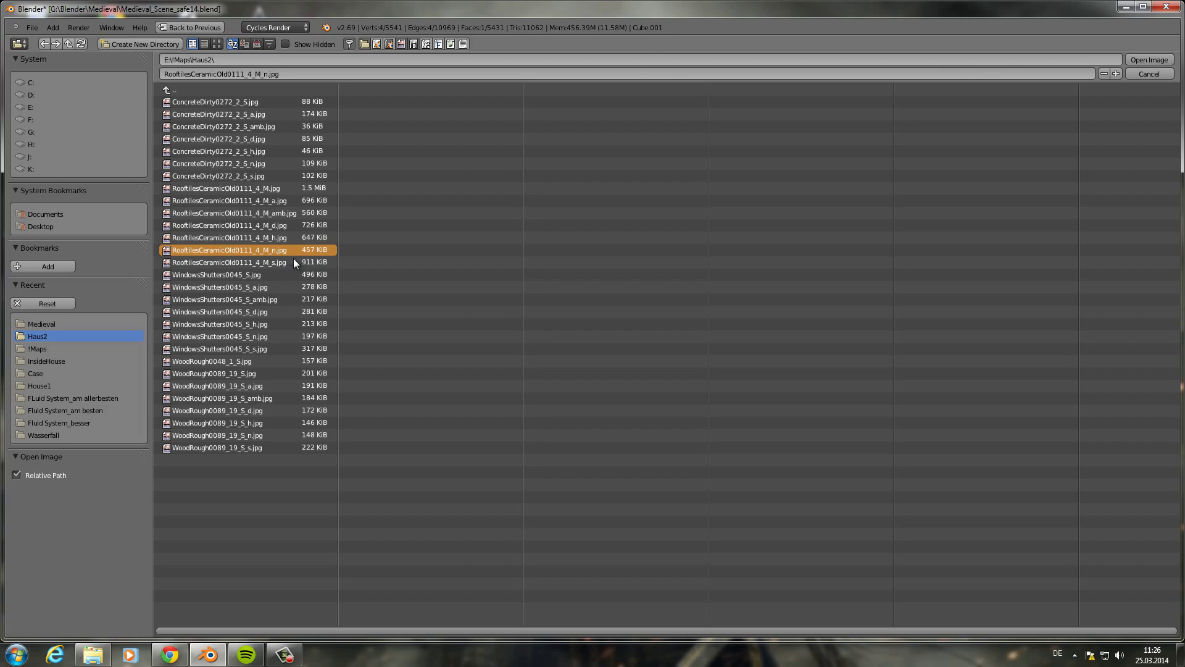
double_click(294, 256)
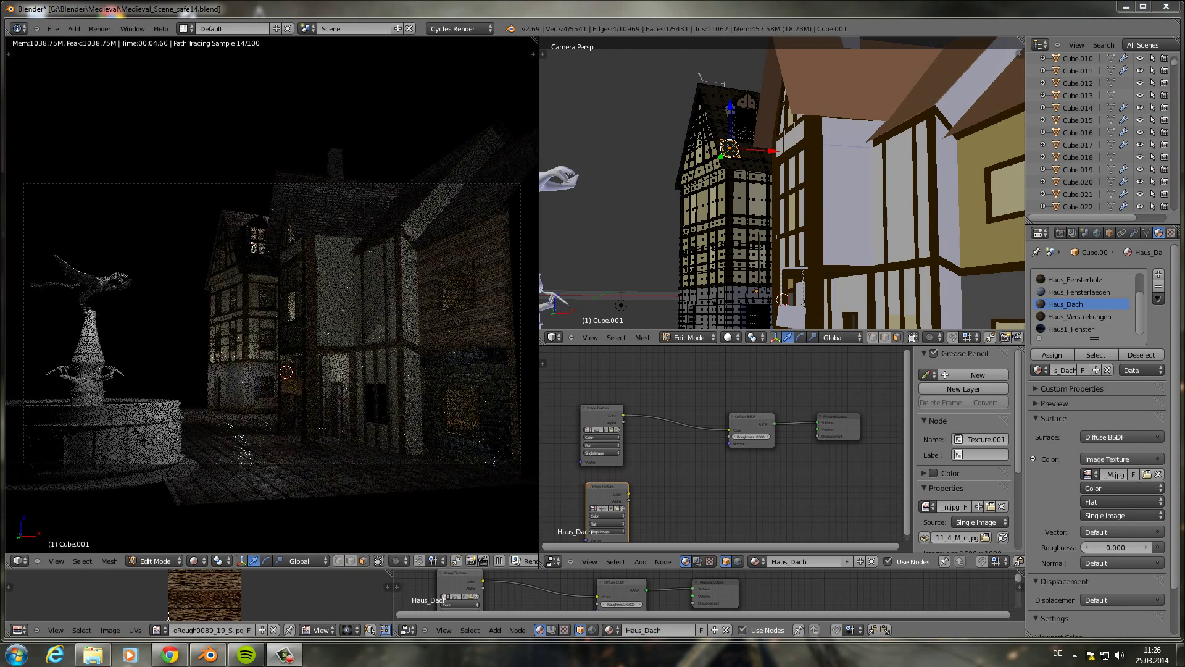
Add a Normal Map fed by the roof texture and link it to the diffuse normal.
key("shift+z")
scroll(688, 420, "up", 1)
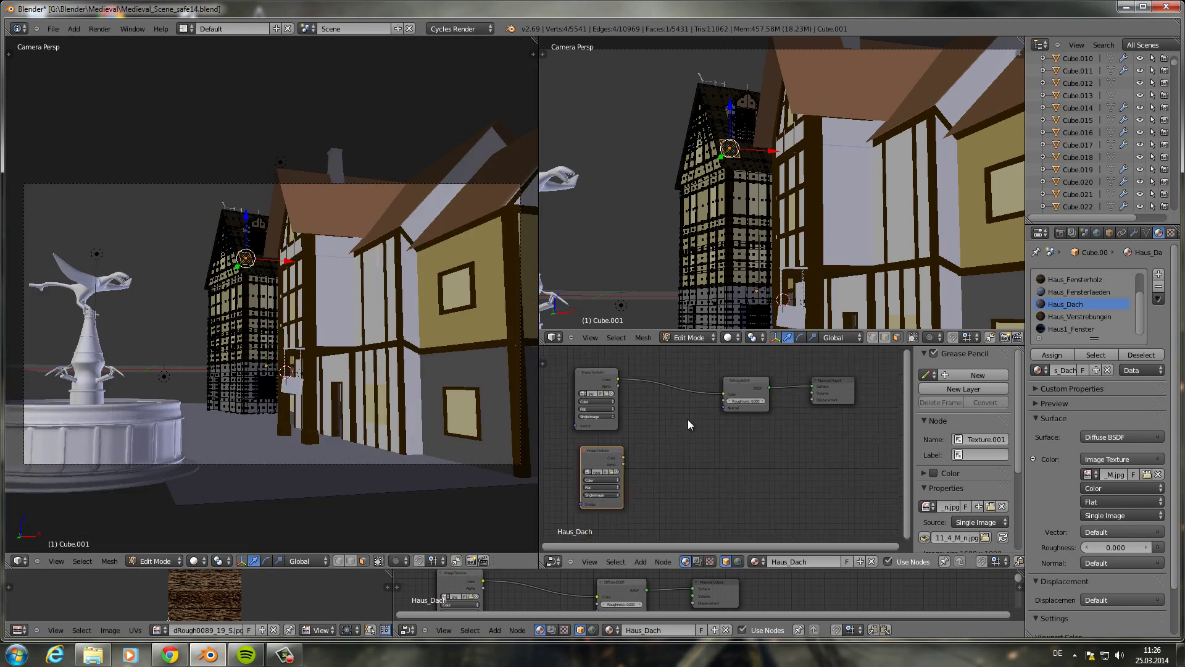
key("shift+a")
left_click(732, 500)
left_click(657, 463)
left_click_drag(611, 447, 631, 483)
left_click_drag(719, 396, 720, 394)
Add a Mix Shader and a Glossy BSDF, with the glossy shader feeding the mix.
key("shift+a")
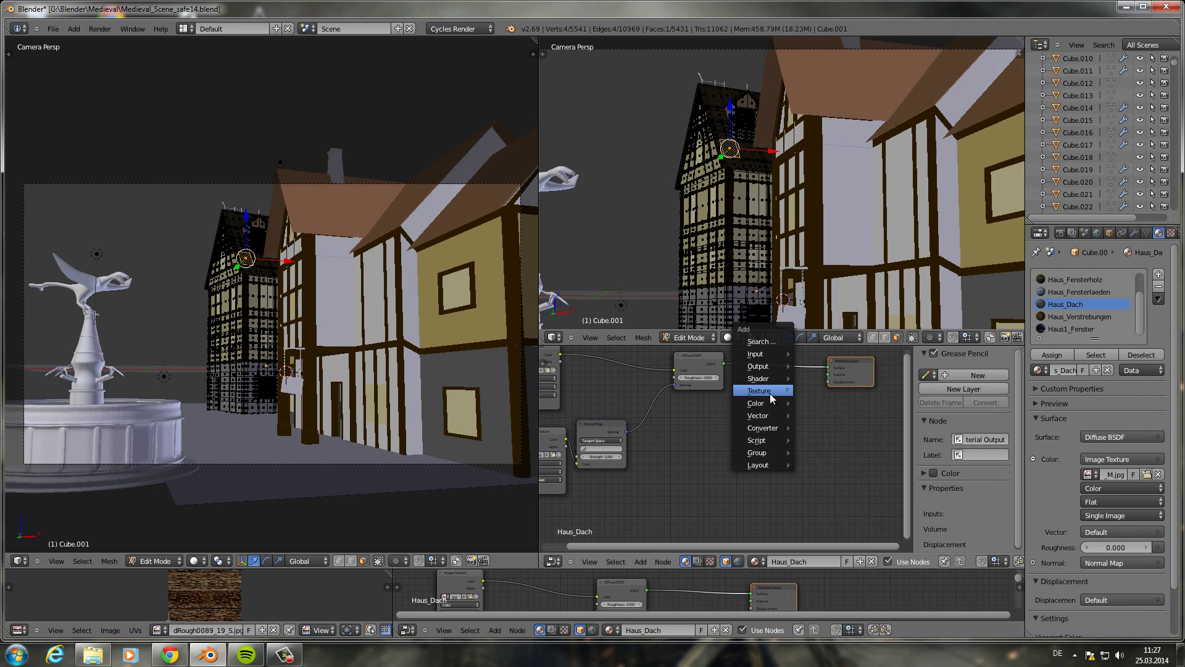
left_click(761, 378)
key("shift+a")
left_click(819, 436)
left_click_drag(720, 435, 760, 403)
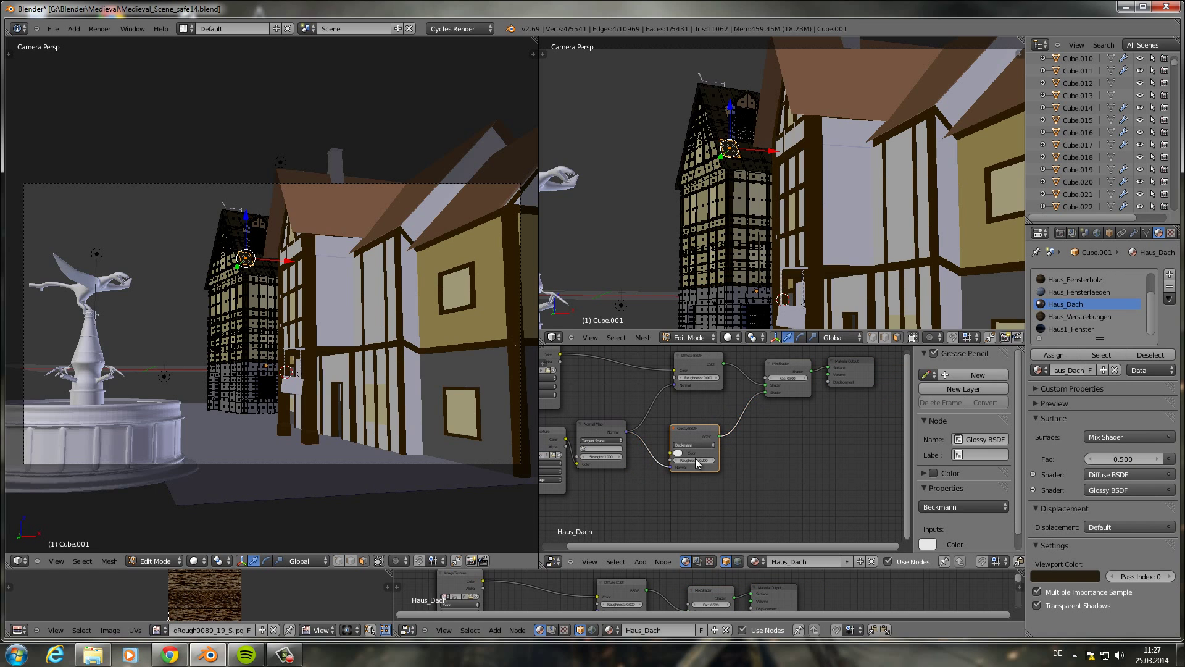
Add a second roof-tile Image Texture and a MixRGB node driving the shader mix factor.
key("shift+a")
left_click(772, 272)
left_click(568, 360)
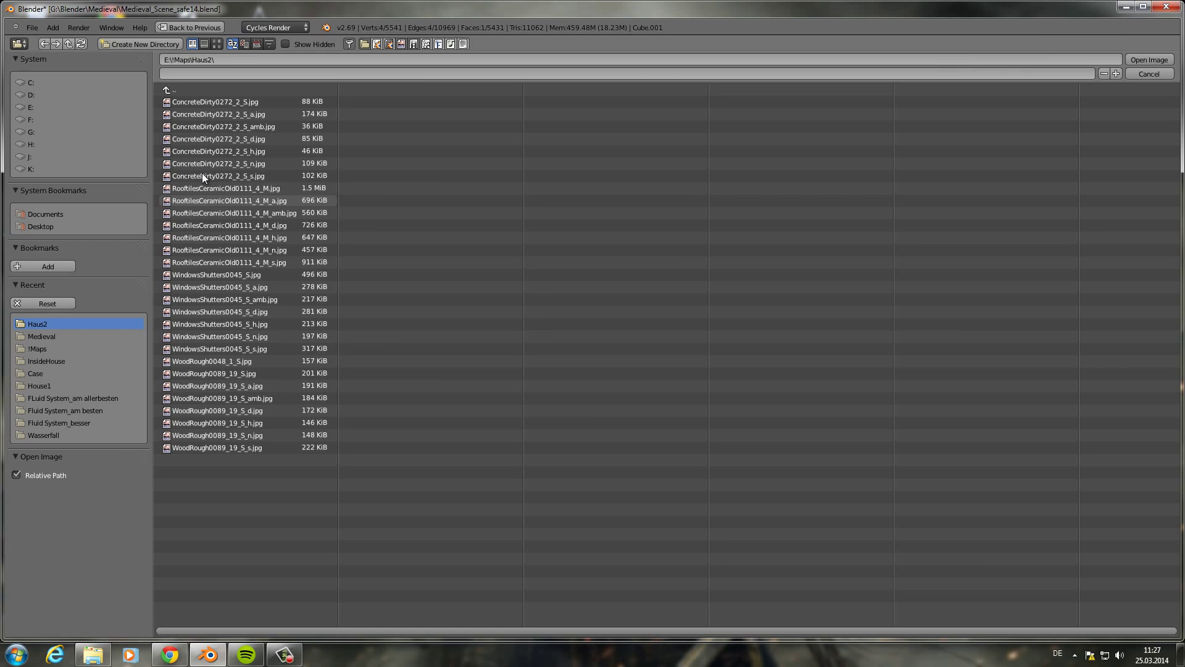
double_click(290, 262)
key("shift+a")
left_click(634, 404)
mouse_move(604, 361)
left_mouse_down()
mouse_move(622, 397)
mouse_move(770, 445)
left_mouse_up()
Set the roof Normal Map strength to 0.25 while previewing the rendered view.
left_click(194, 560)
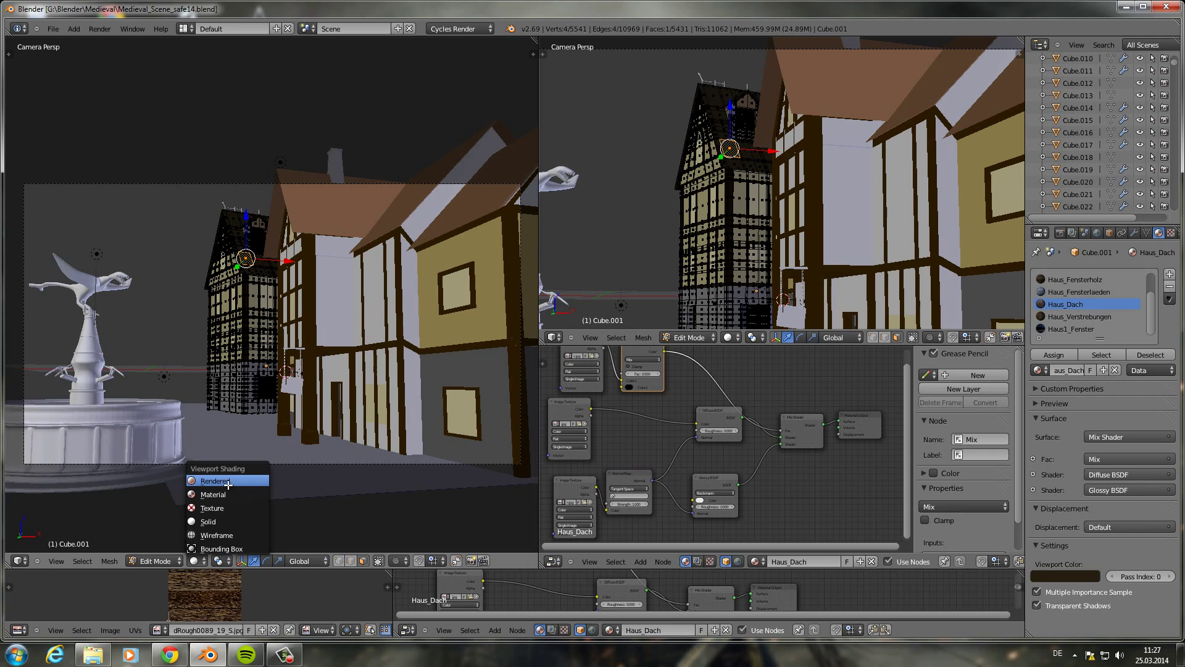
left_click(213, 481)
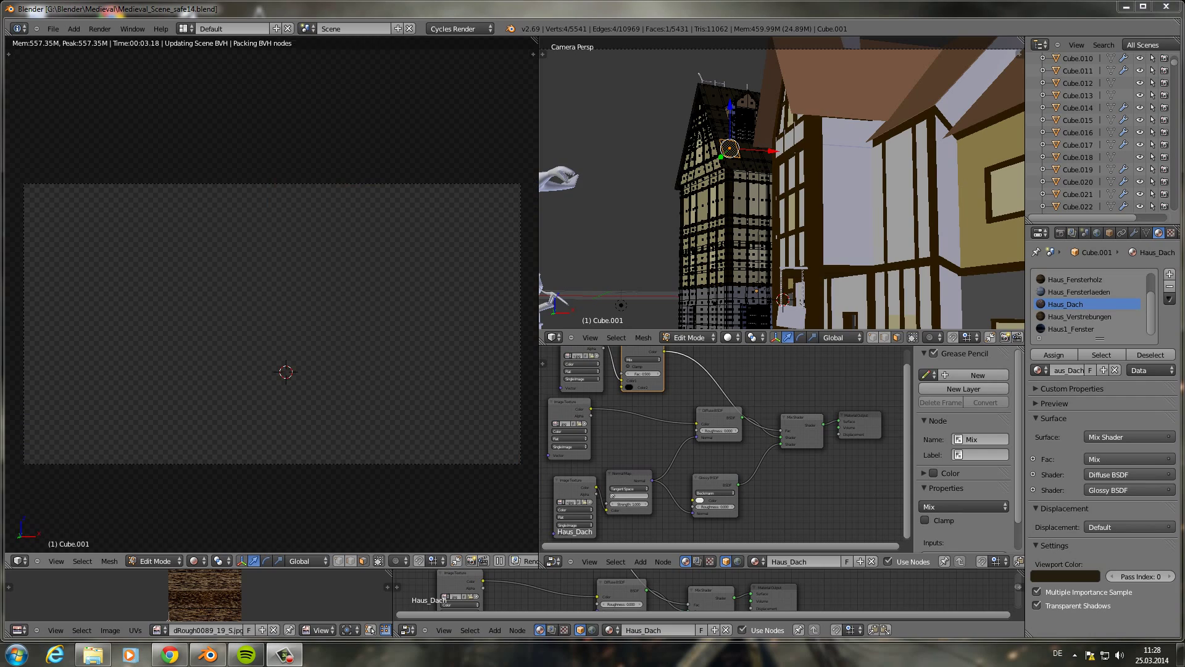
left_click_drag(620, 503, 598, 502)
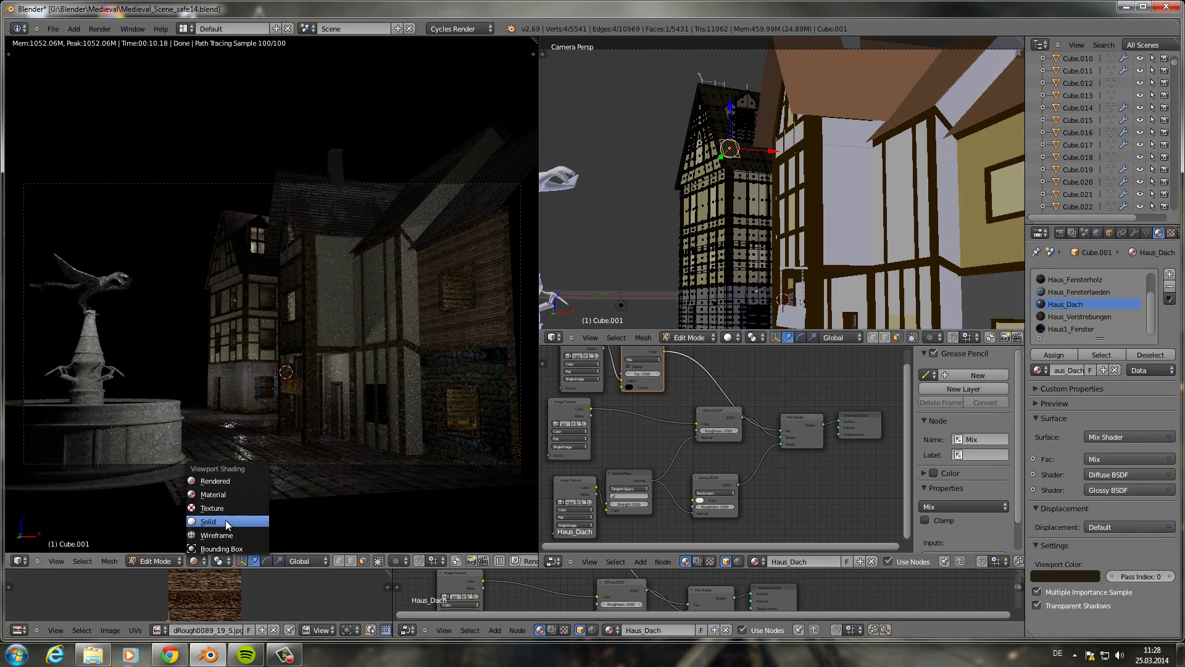
left_click(226, 524)
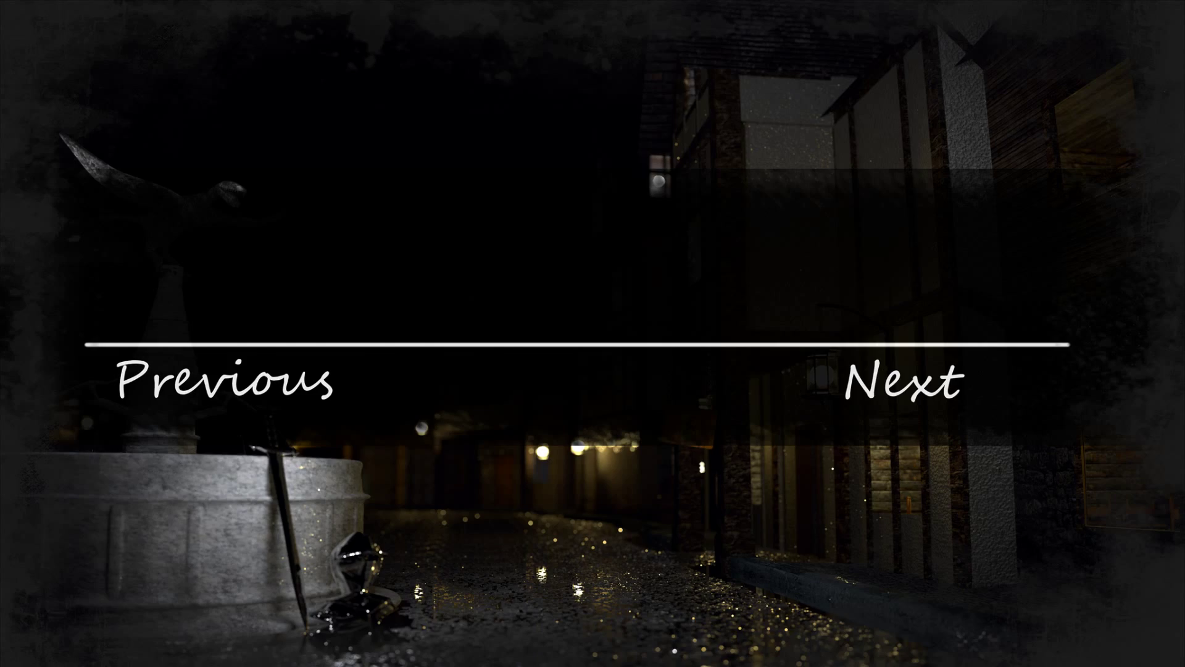